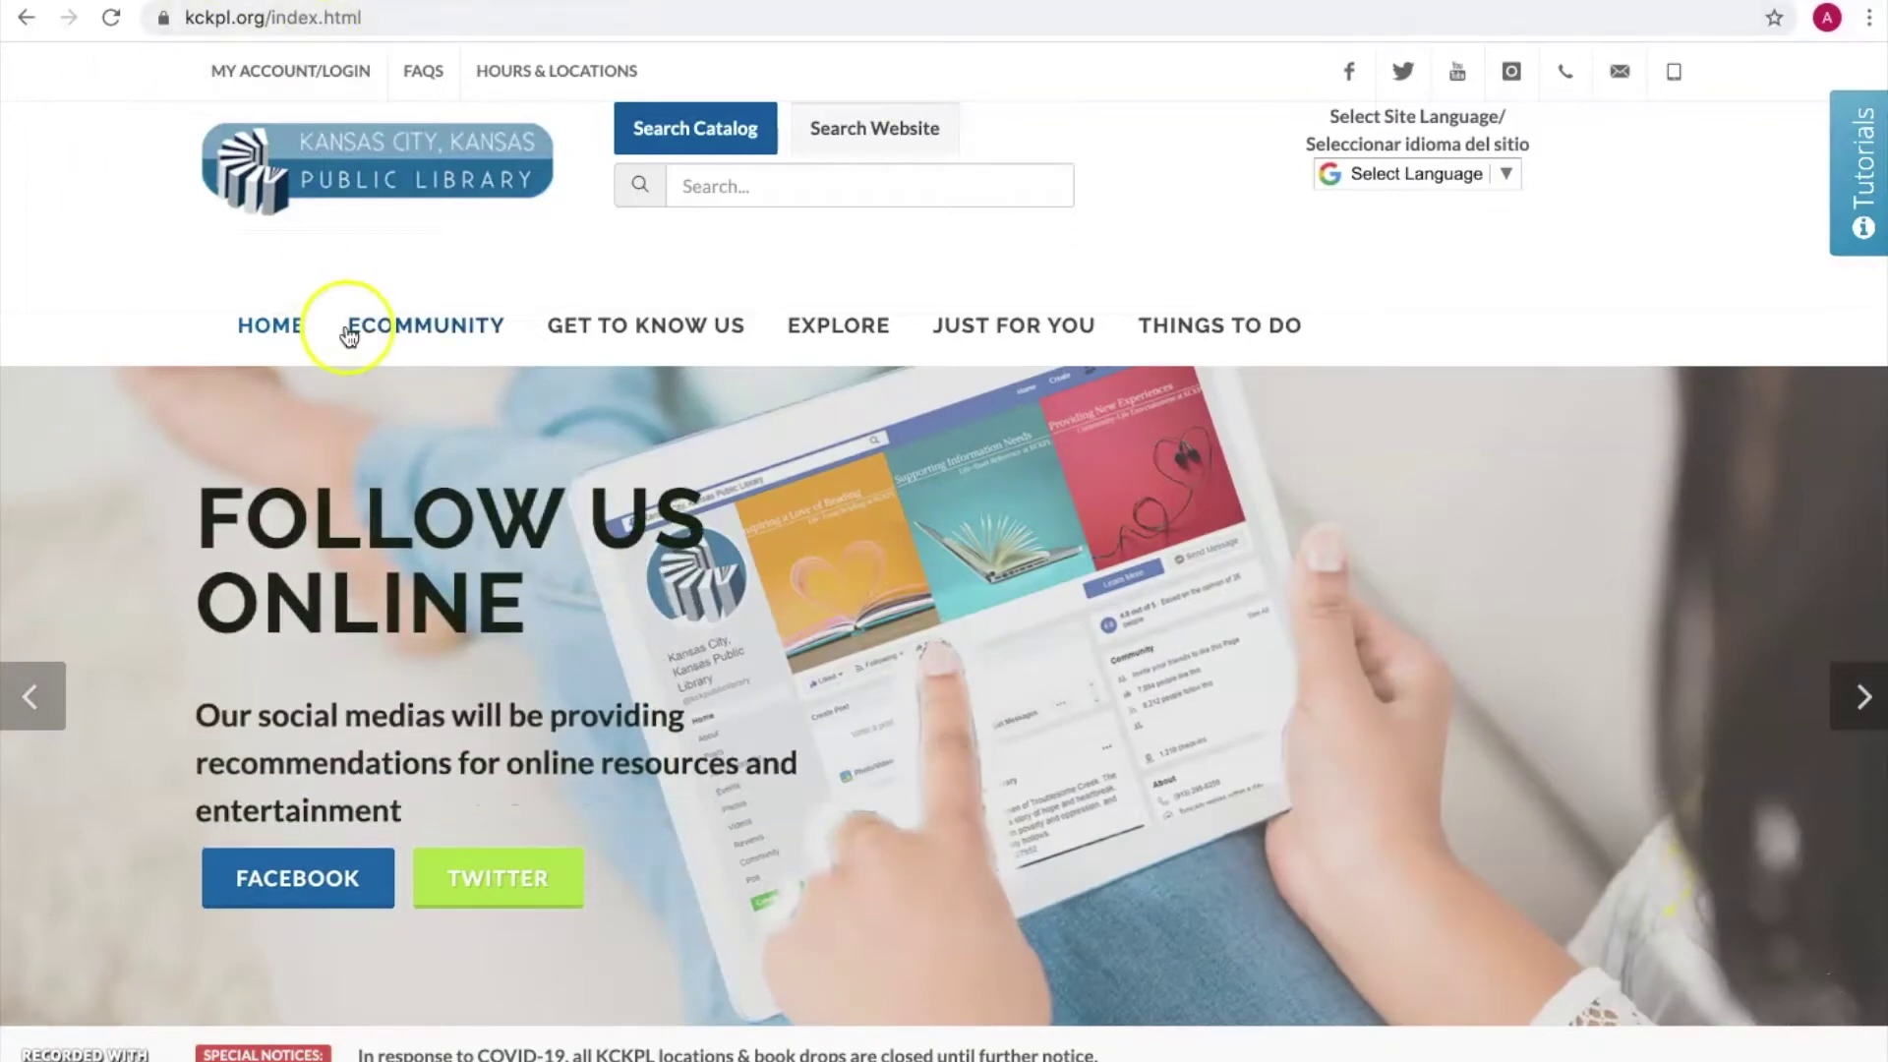
Open Ancestry Library Edition from the A section of the library's alphabetical research databases
mouse_move(851, 331)
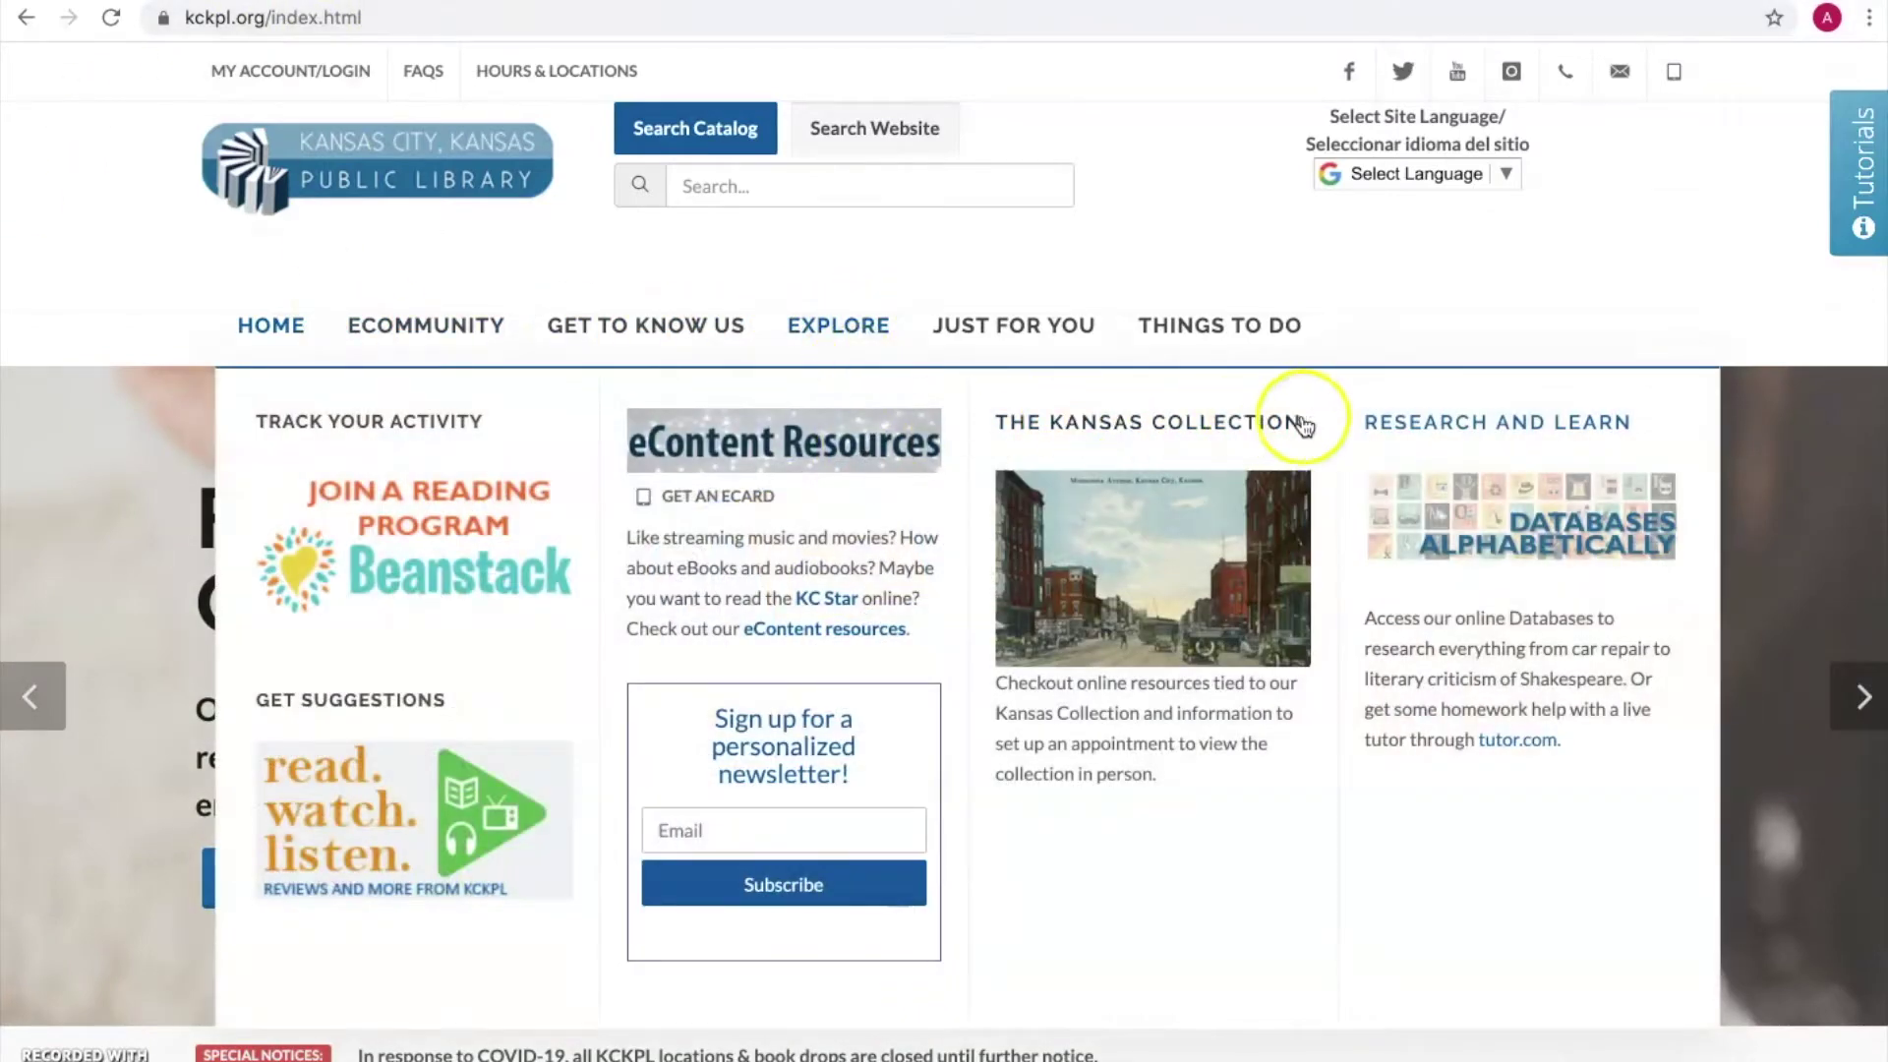
left_click(1411, 428)
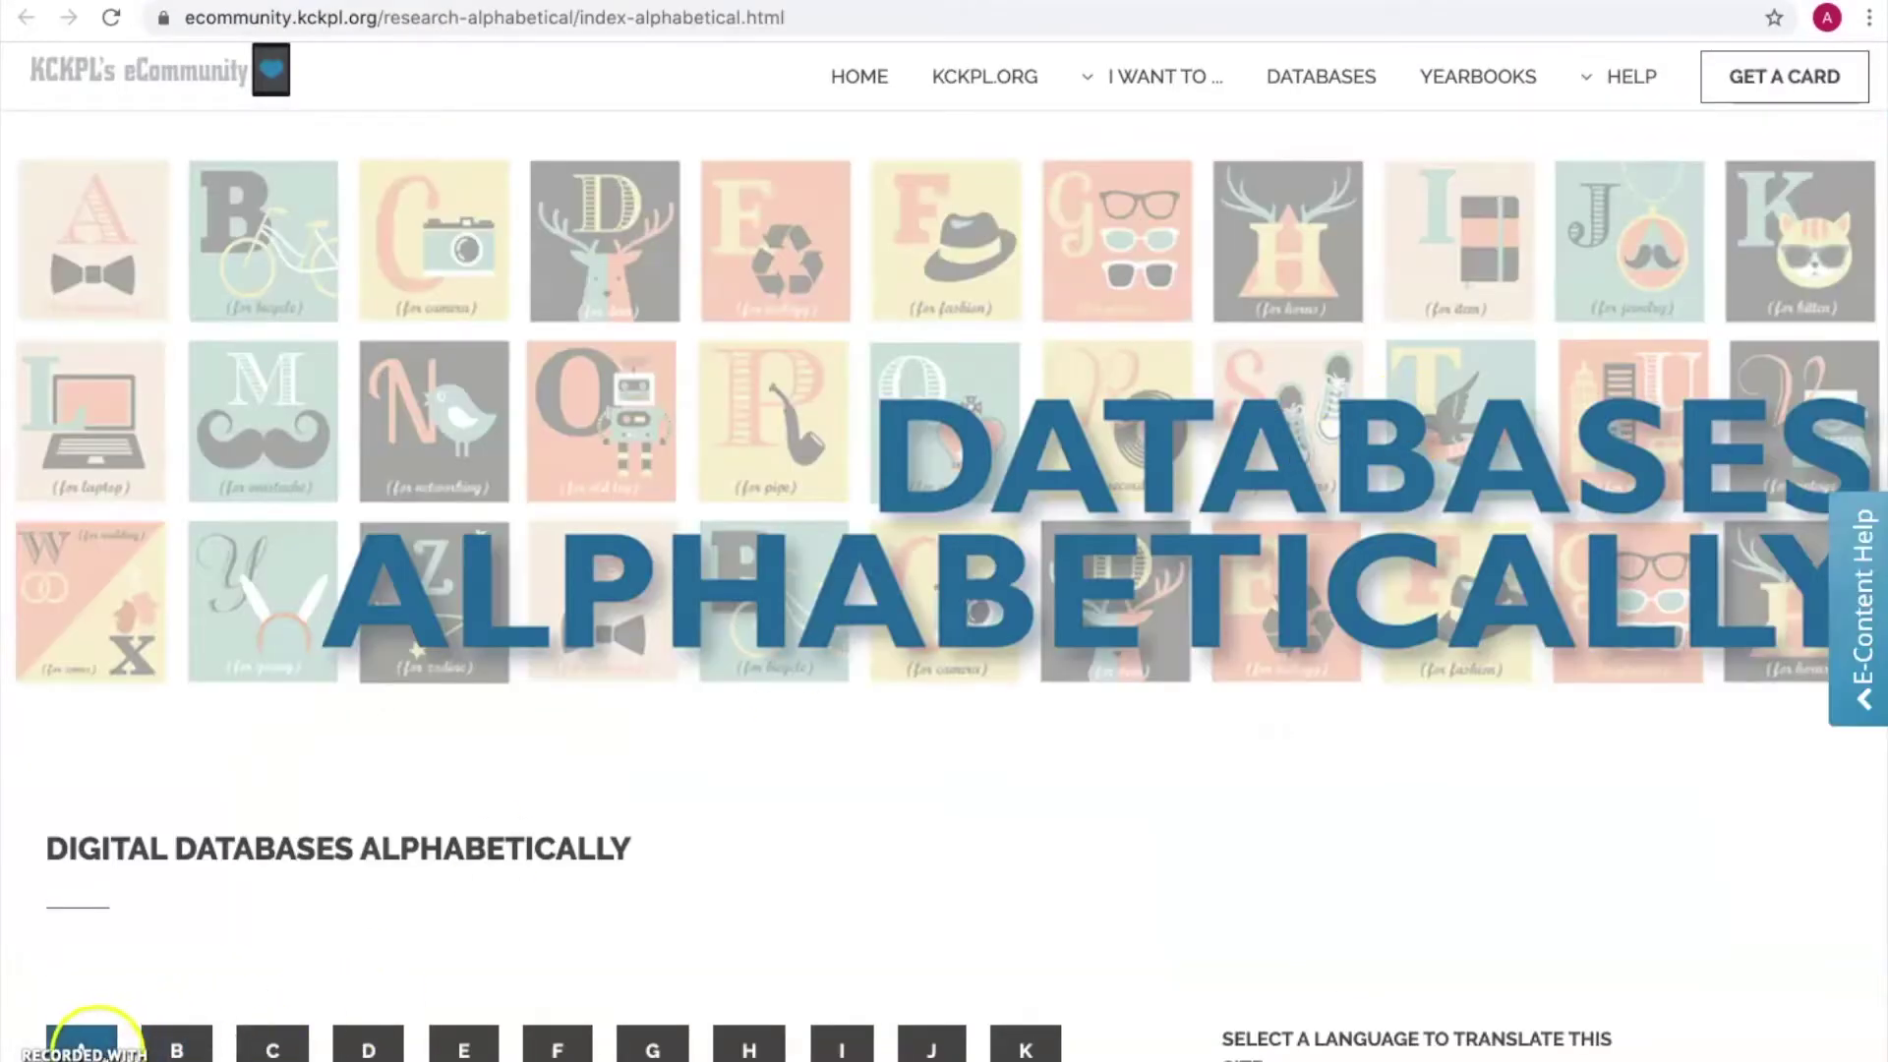
left_click(83, 1040)
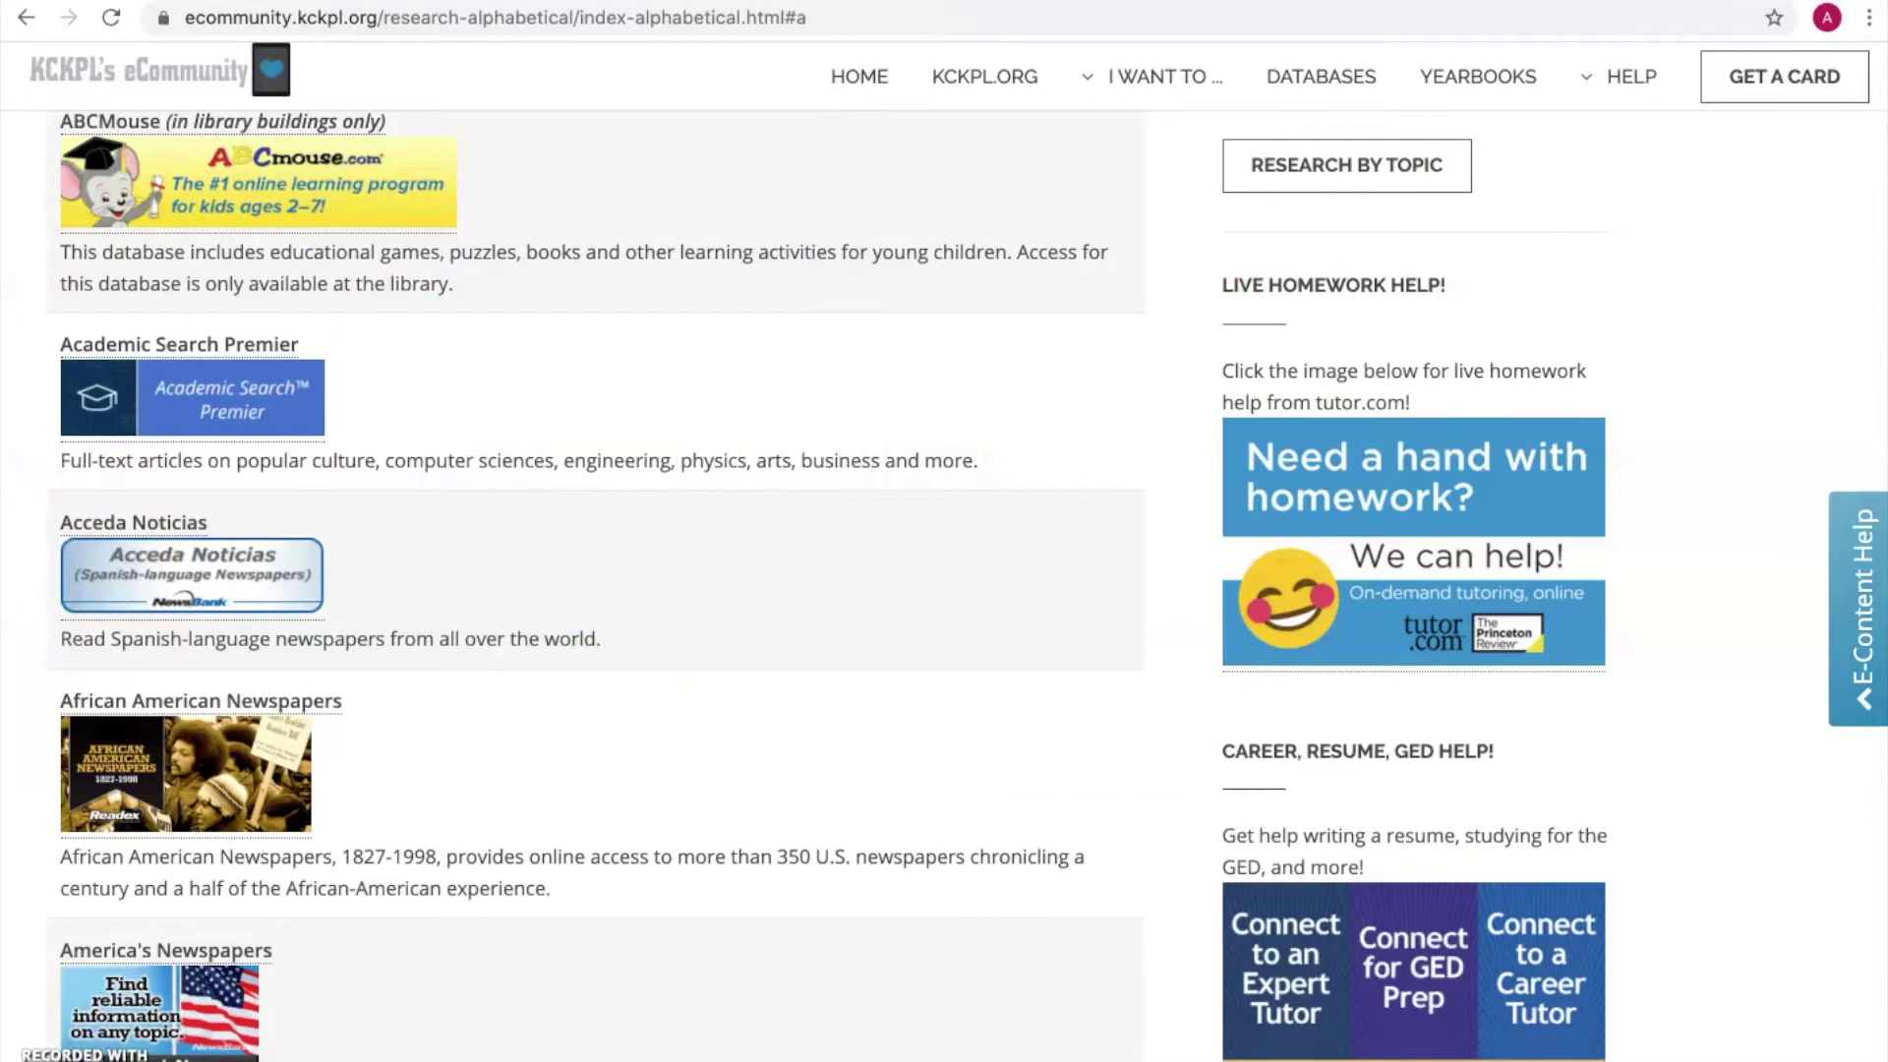
scroll(337, 635, "down", 4)
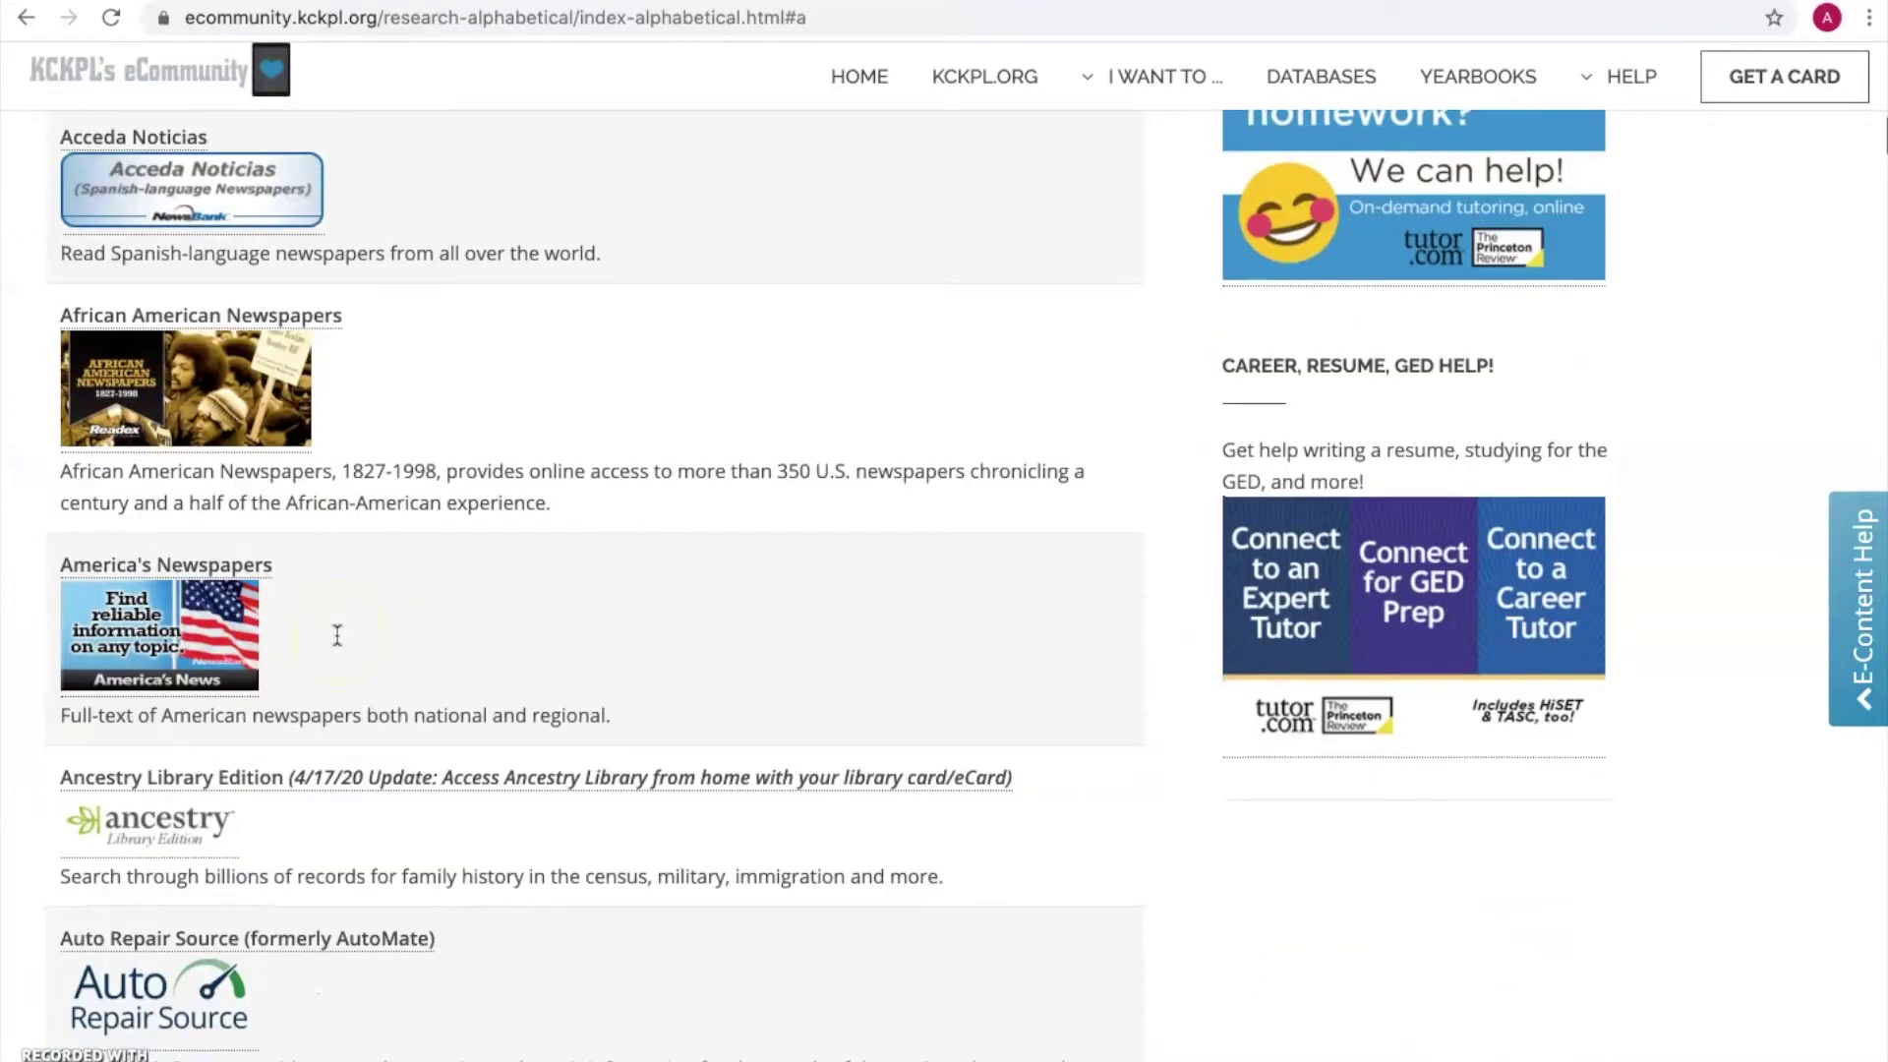
left_click(135, 834)
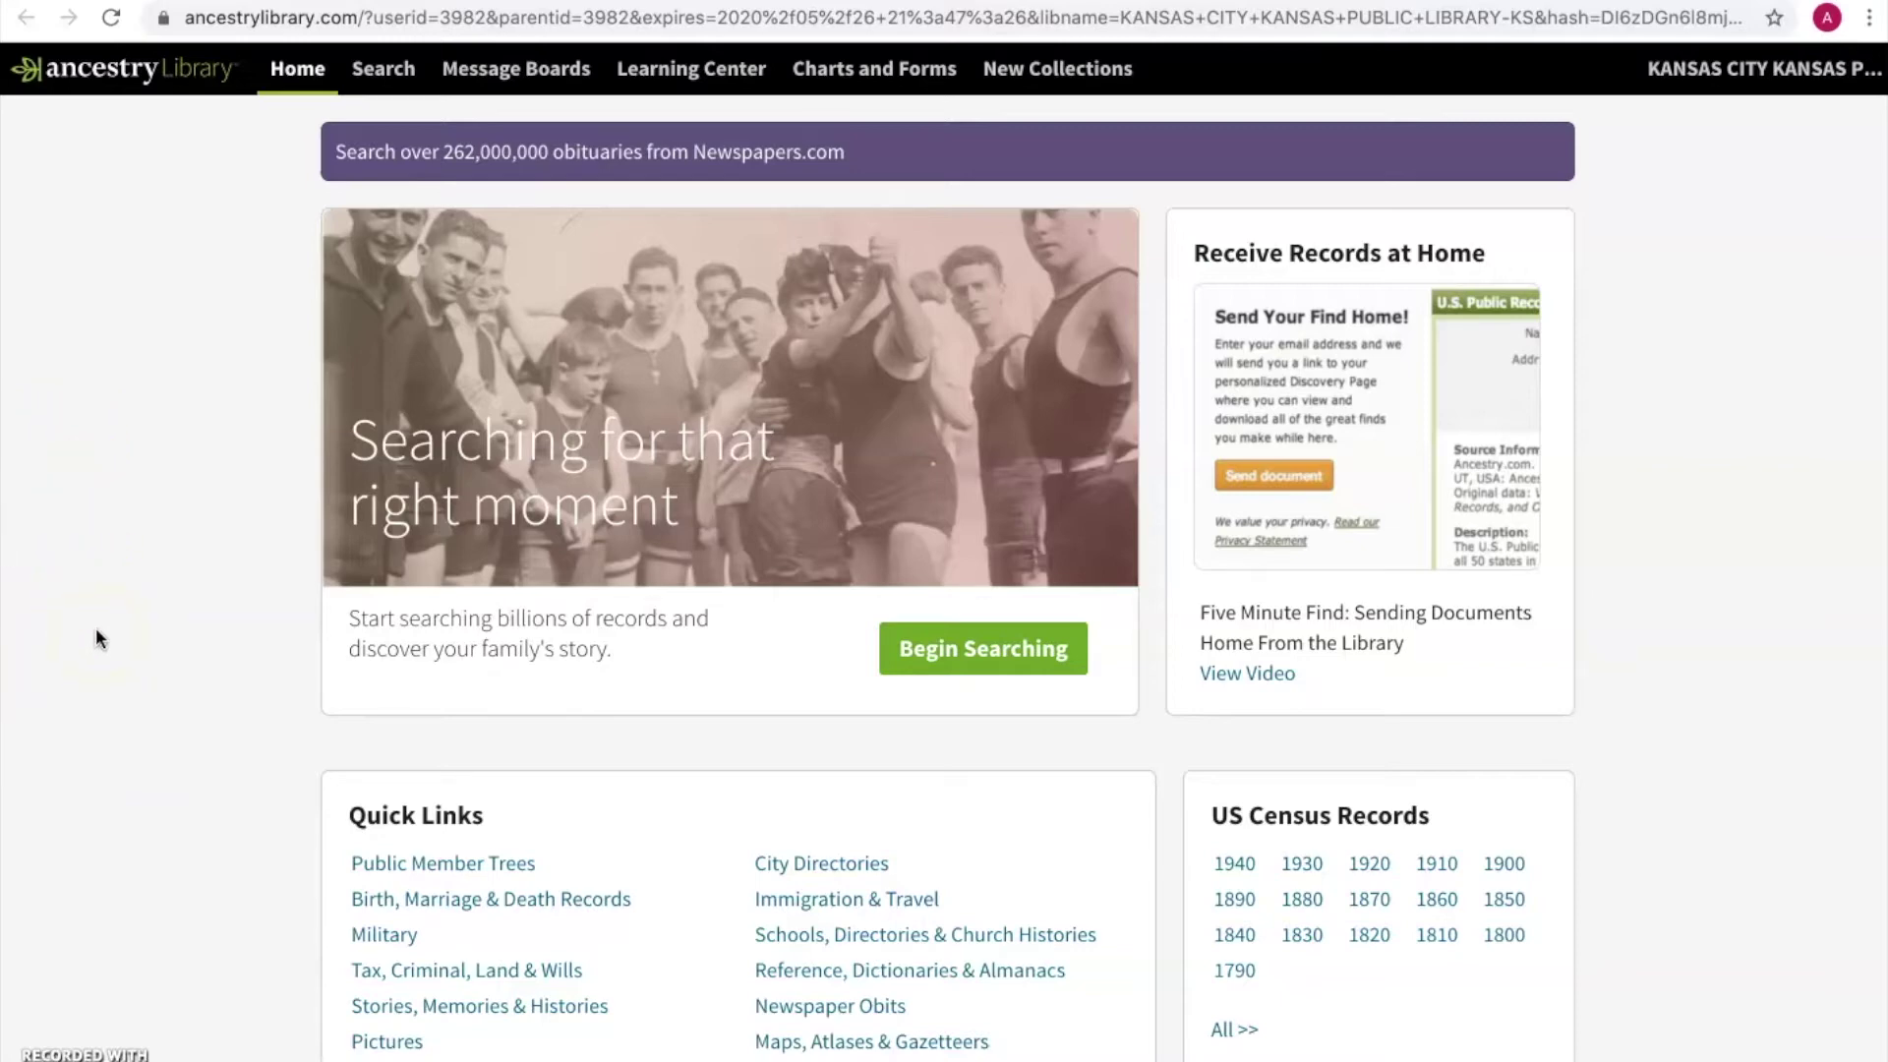
Look over the home page's quick links and US census years, and open the search form for all record categories
scroll(146, 716, "down", 2)
scroll(145, 710, "up", 2)
scroll(221, 699, "down", 1)
scroll(220, 701, "down", 1)
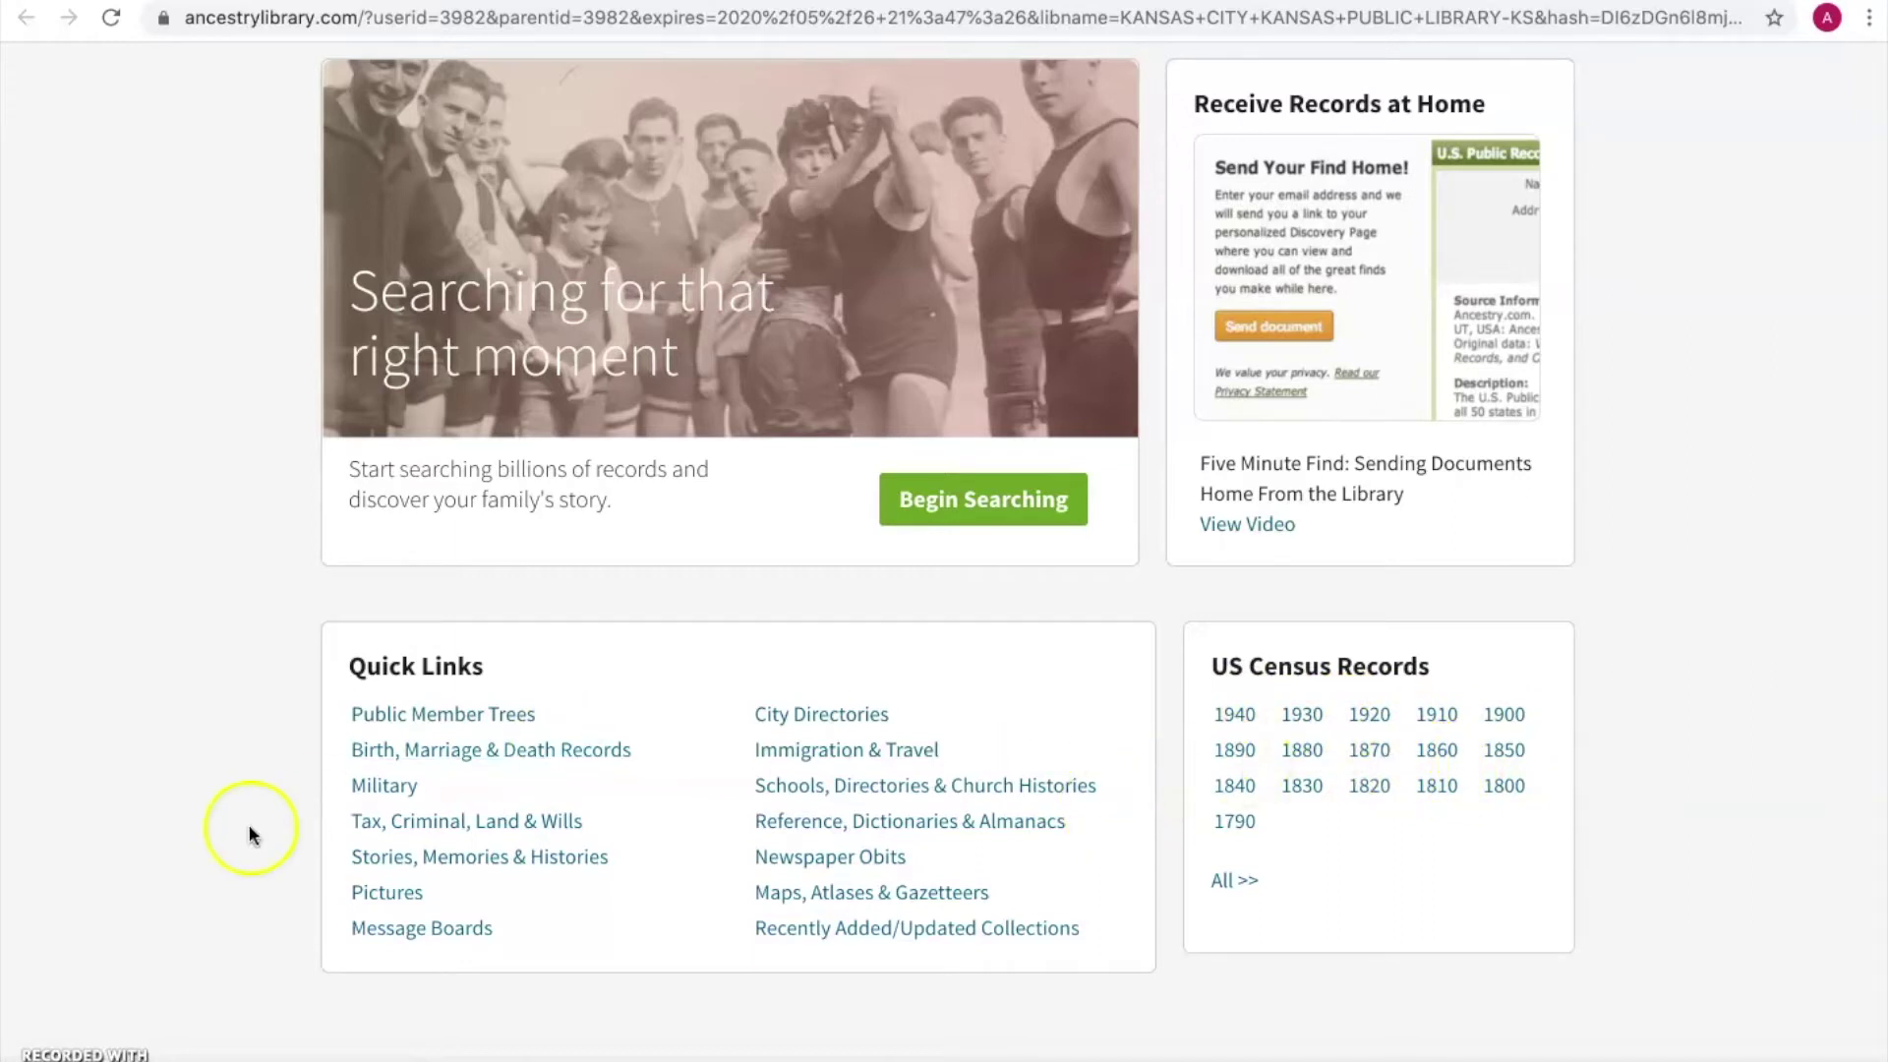
scroll(158, 841, "up", 3)
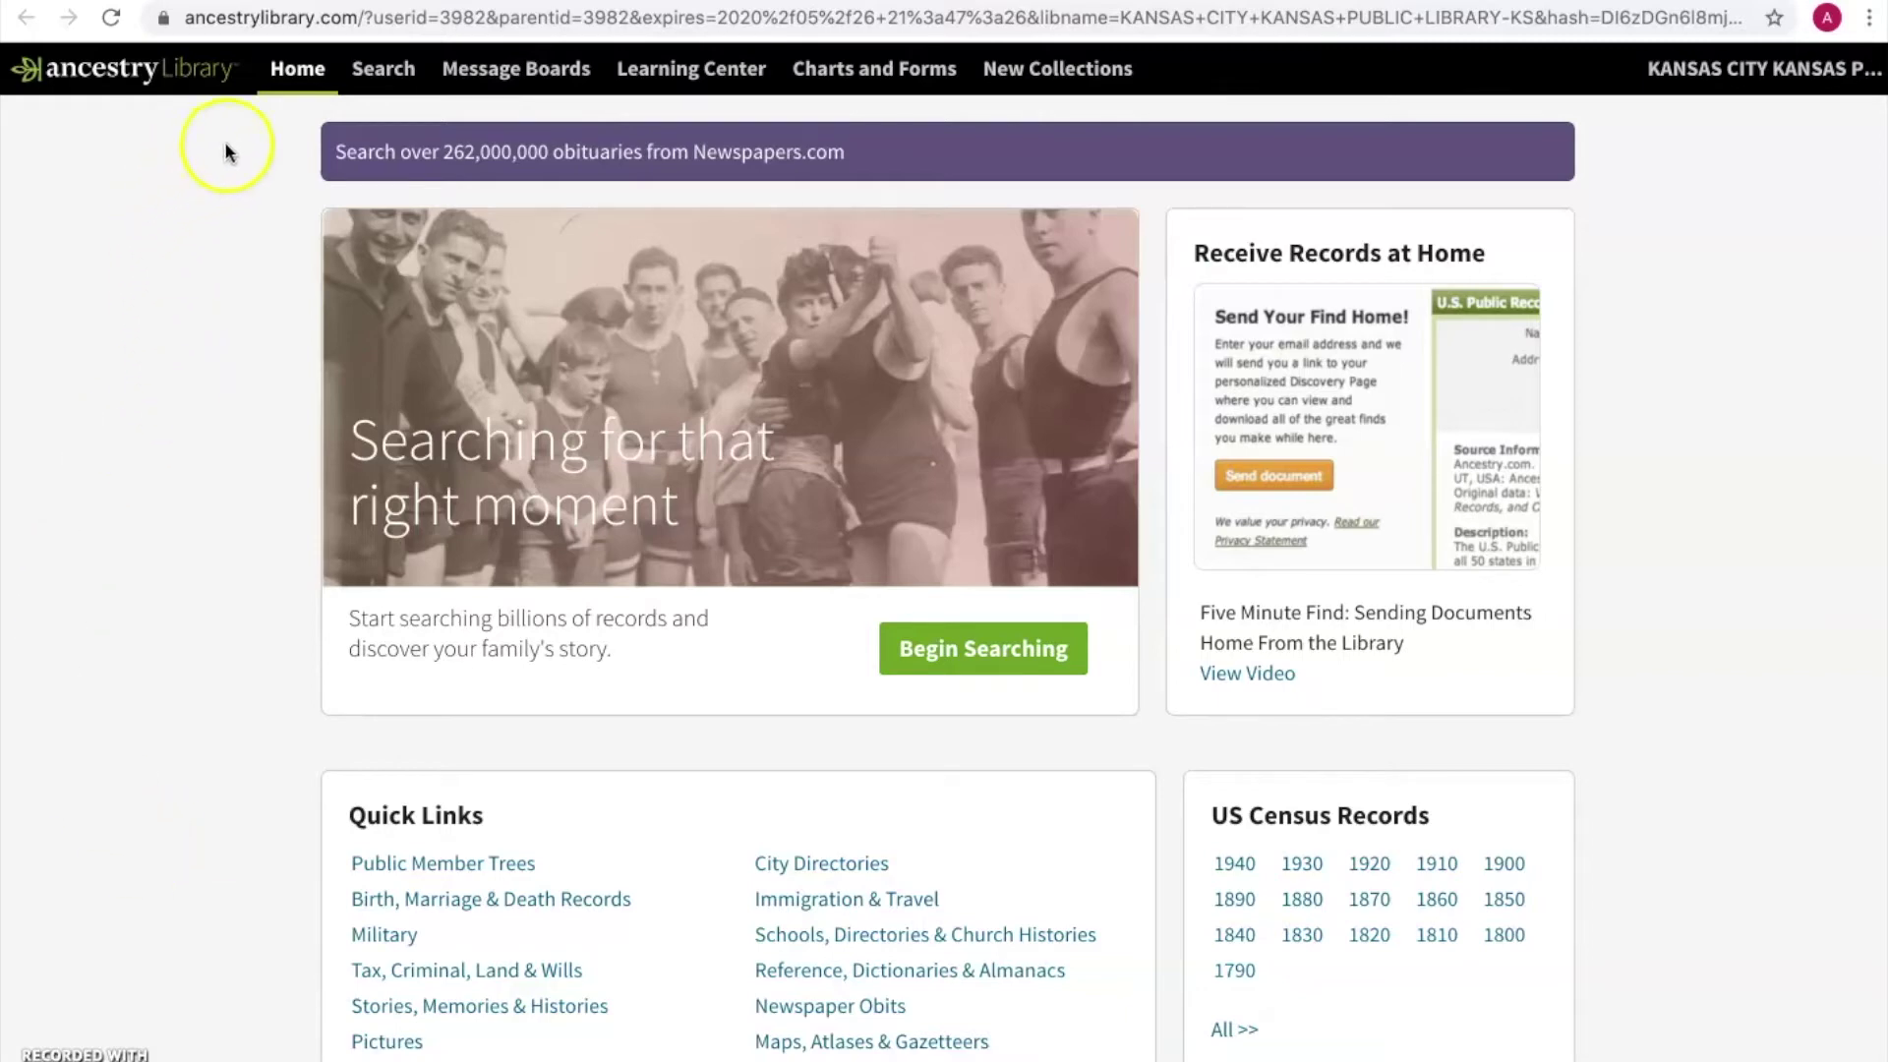
left_click(381, 71)
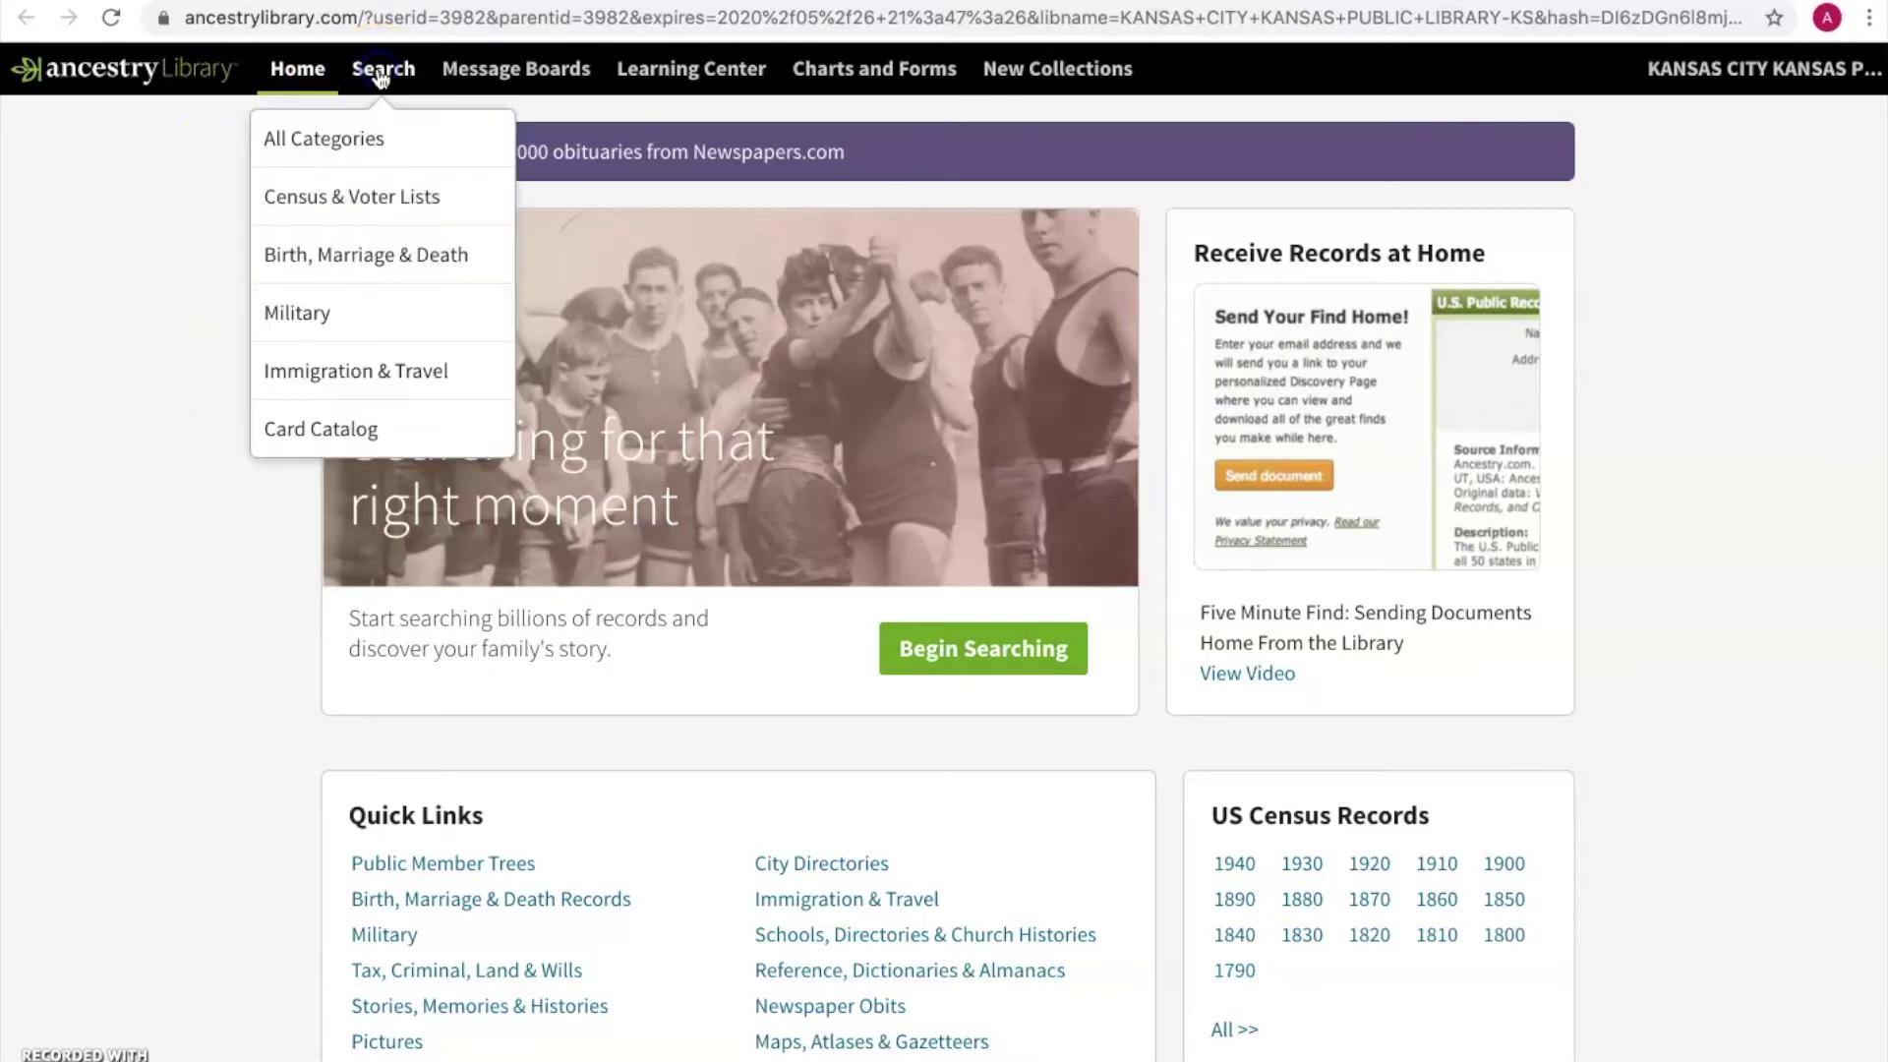
left_click(351, 143)
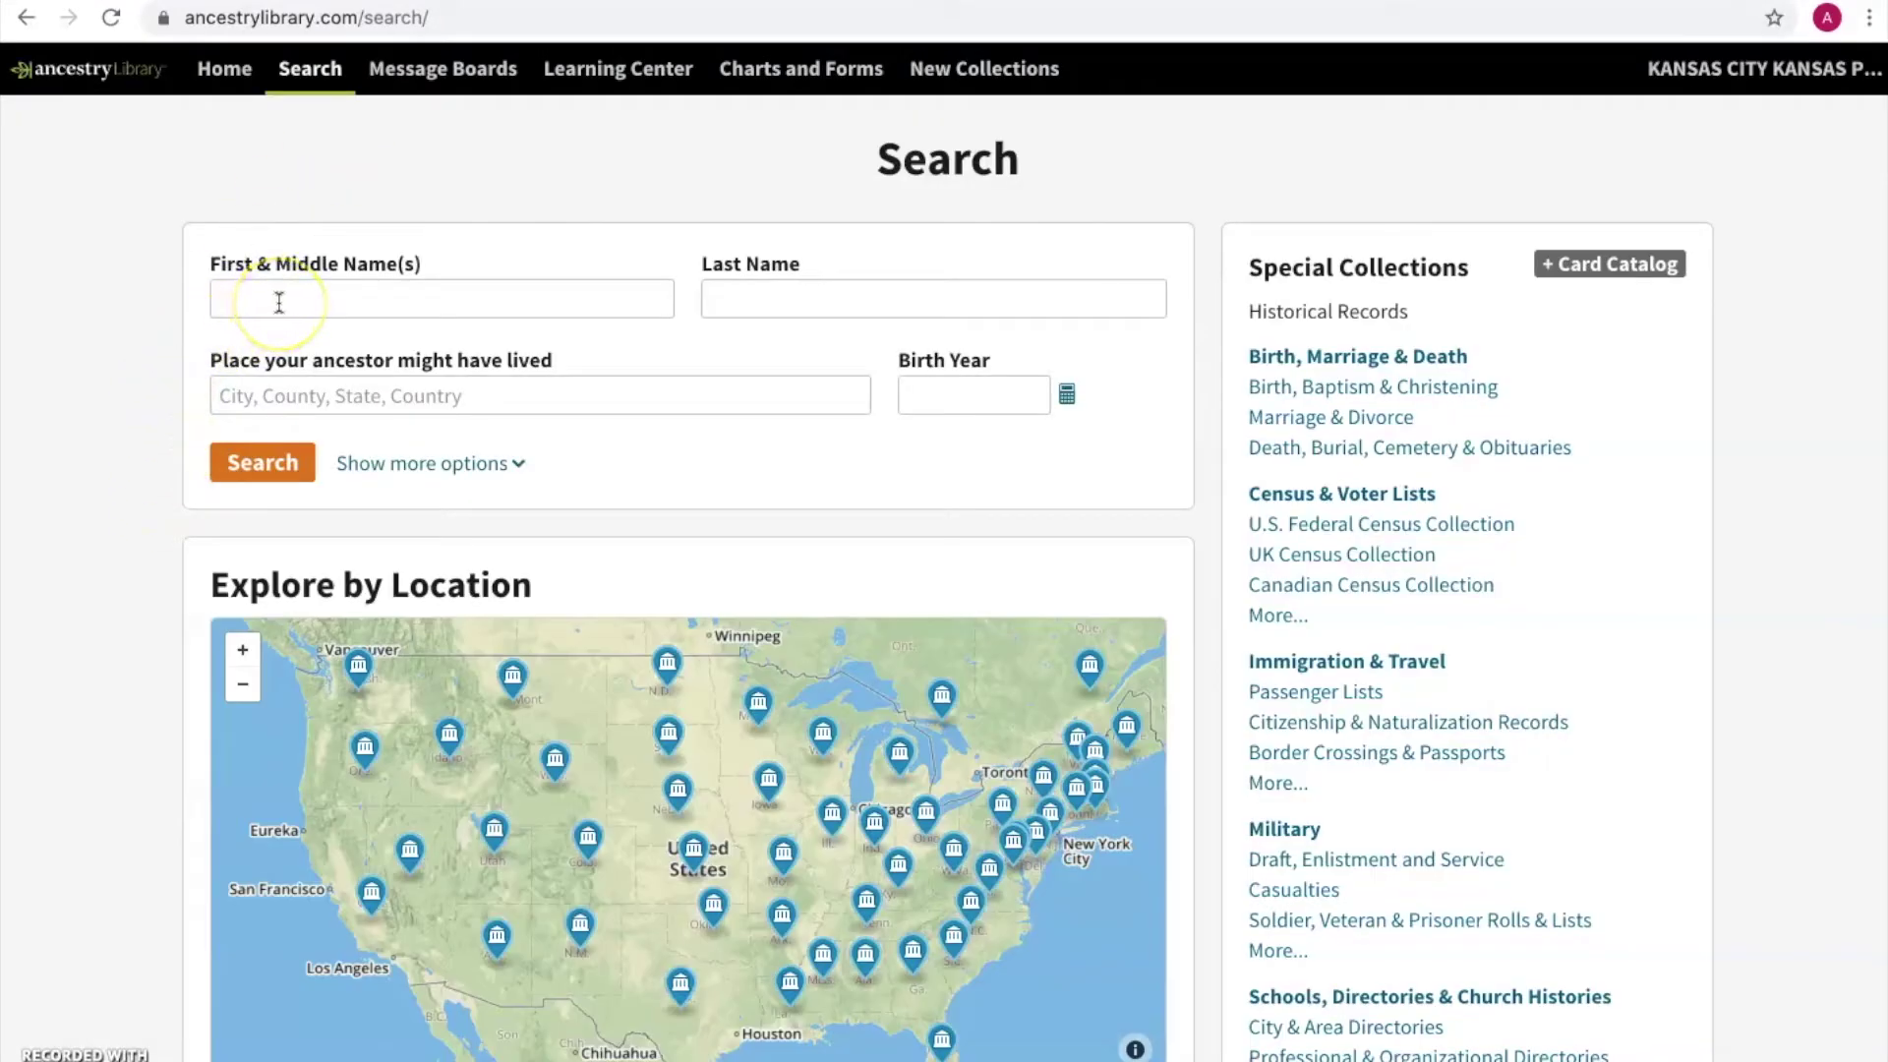
Fill in the ancestor's name with first name ED and last name Asner
left_click(279, 302)
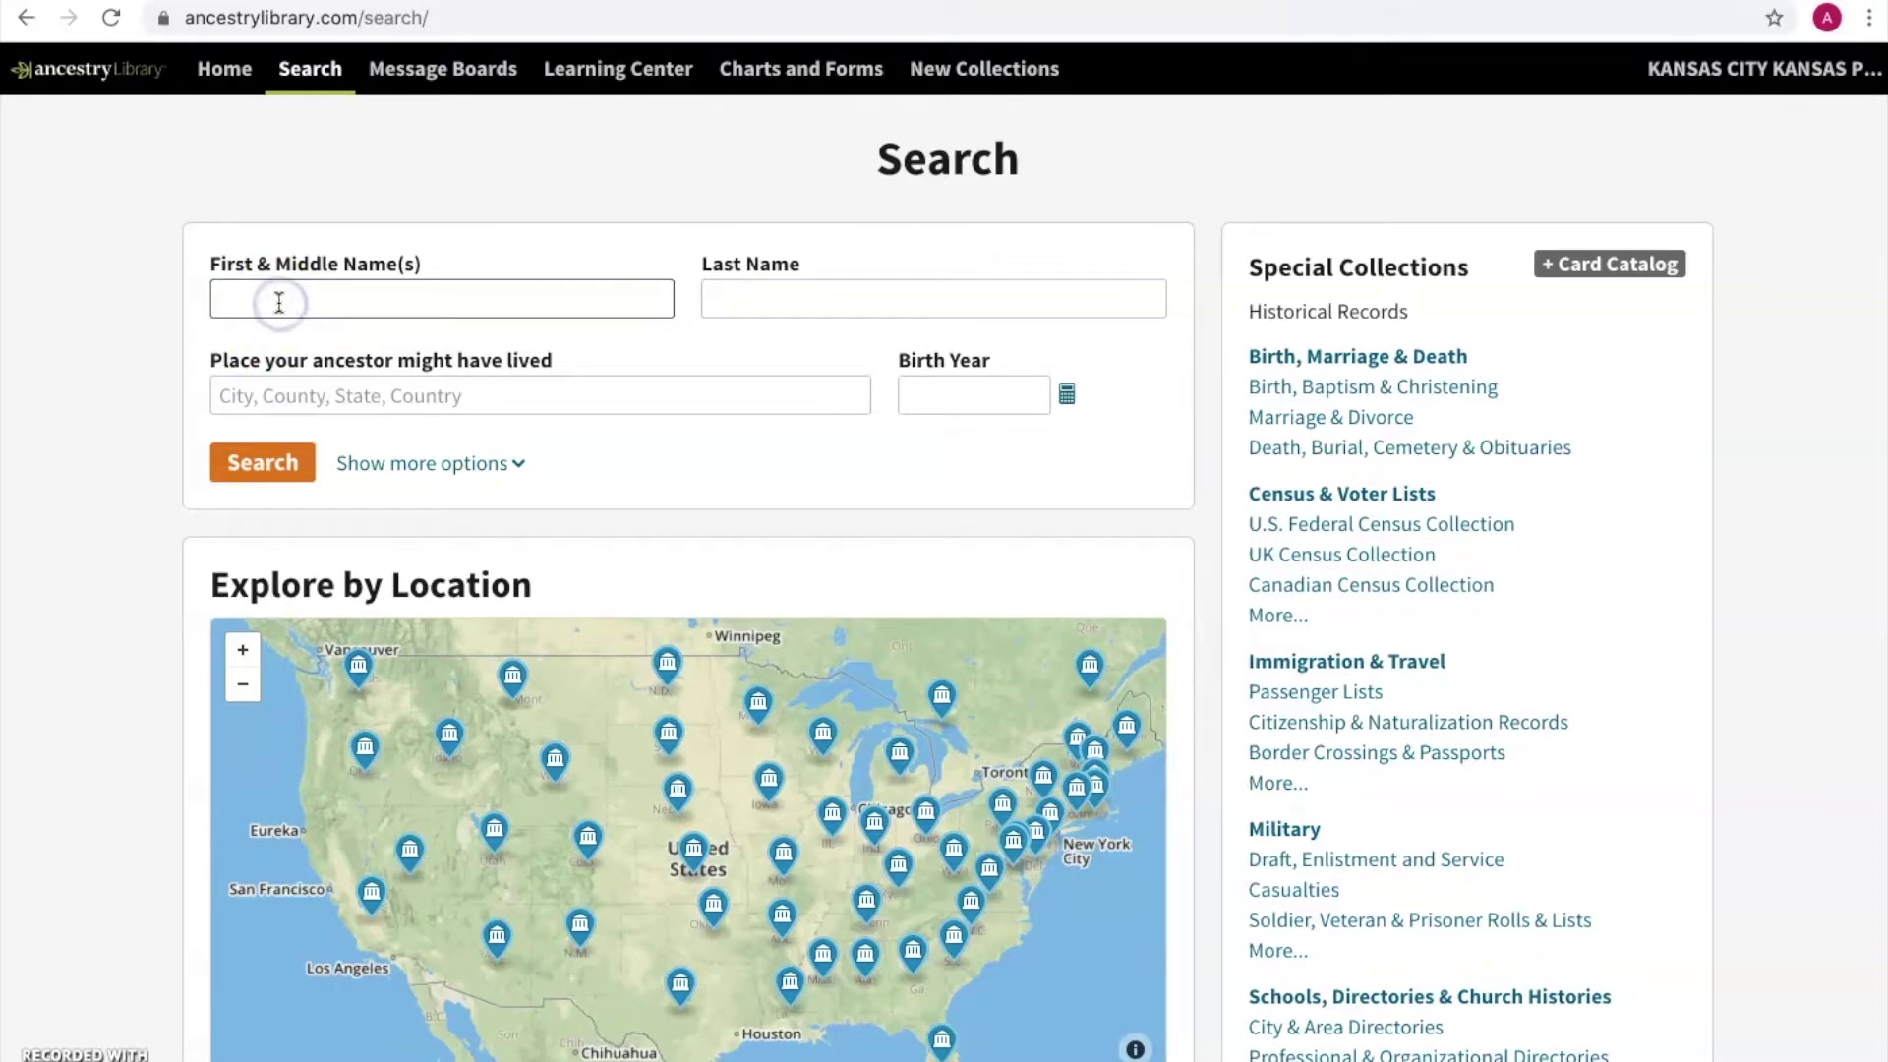
type("ED")
key("Tab")
type("Asner")
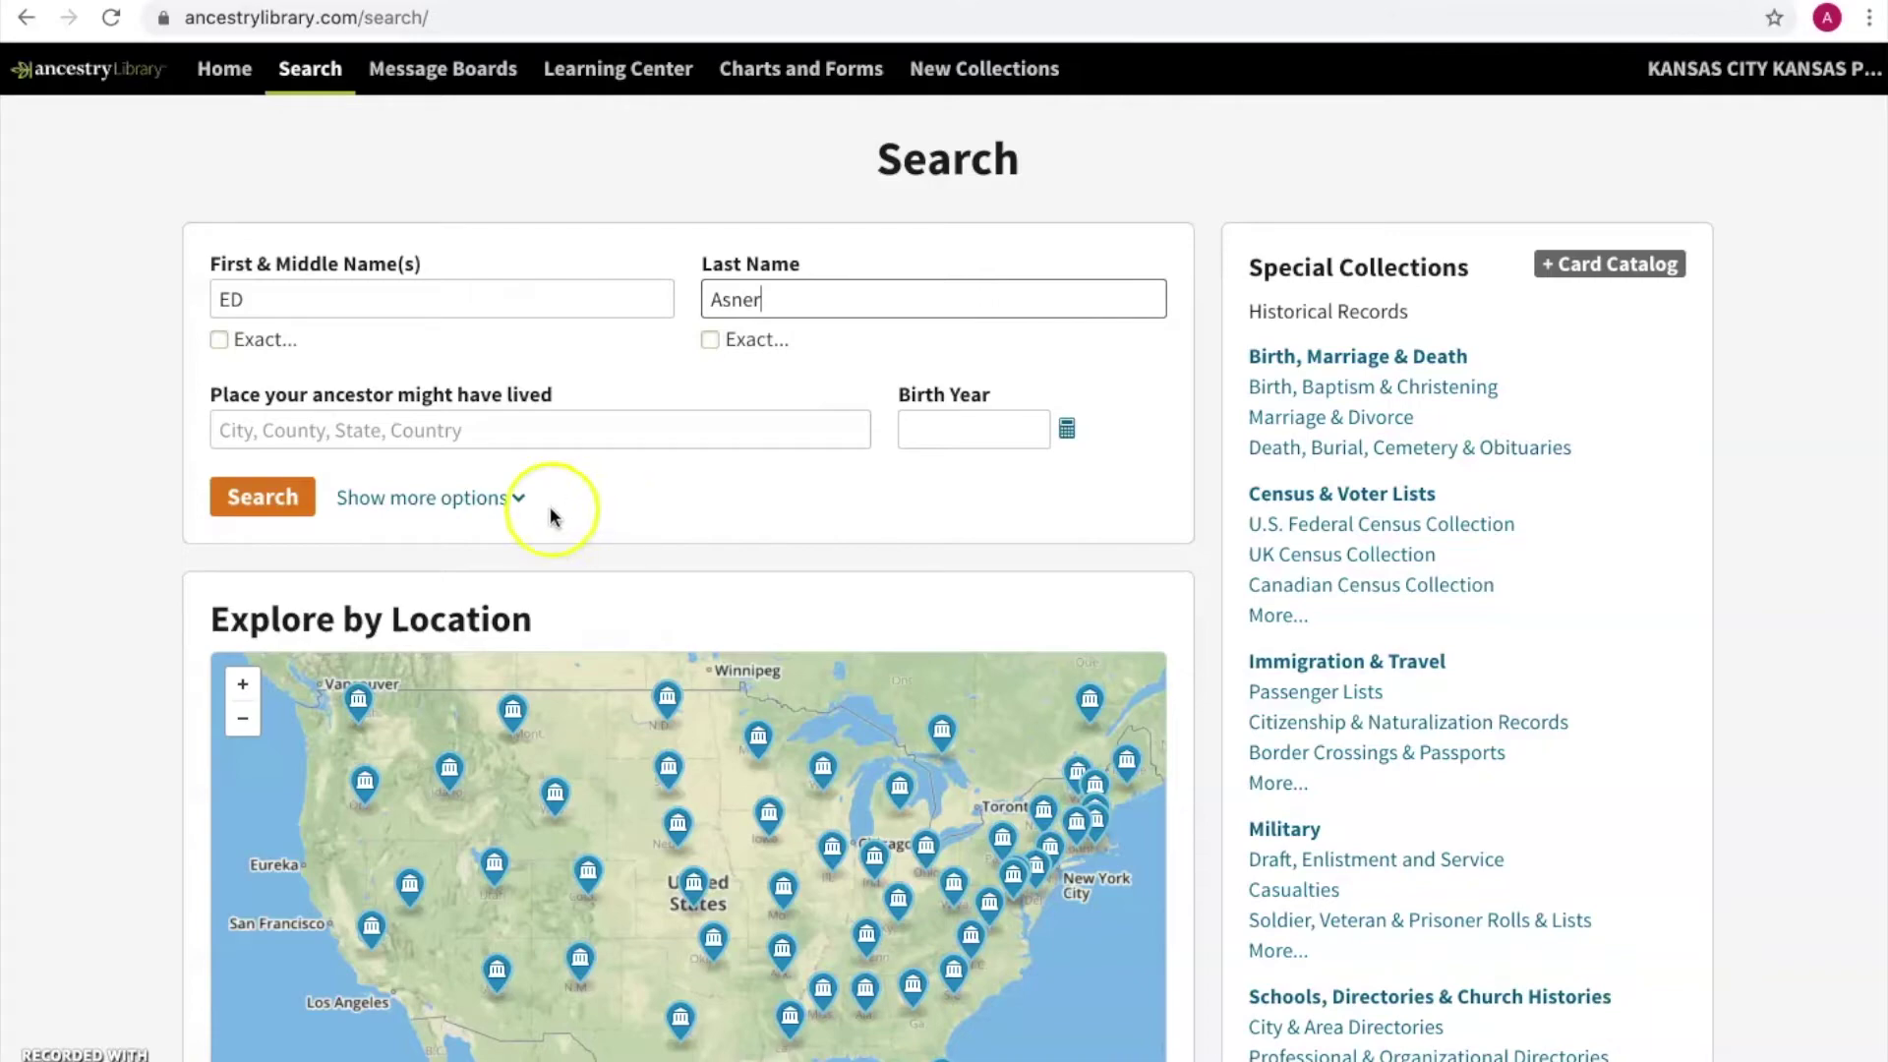
Expand the additional search options, set the ancestor's place to Wyandotte County, Kansas, USA, and run the search
left_click(462, 504)
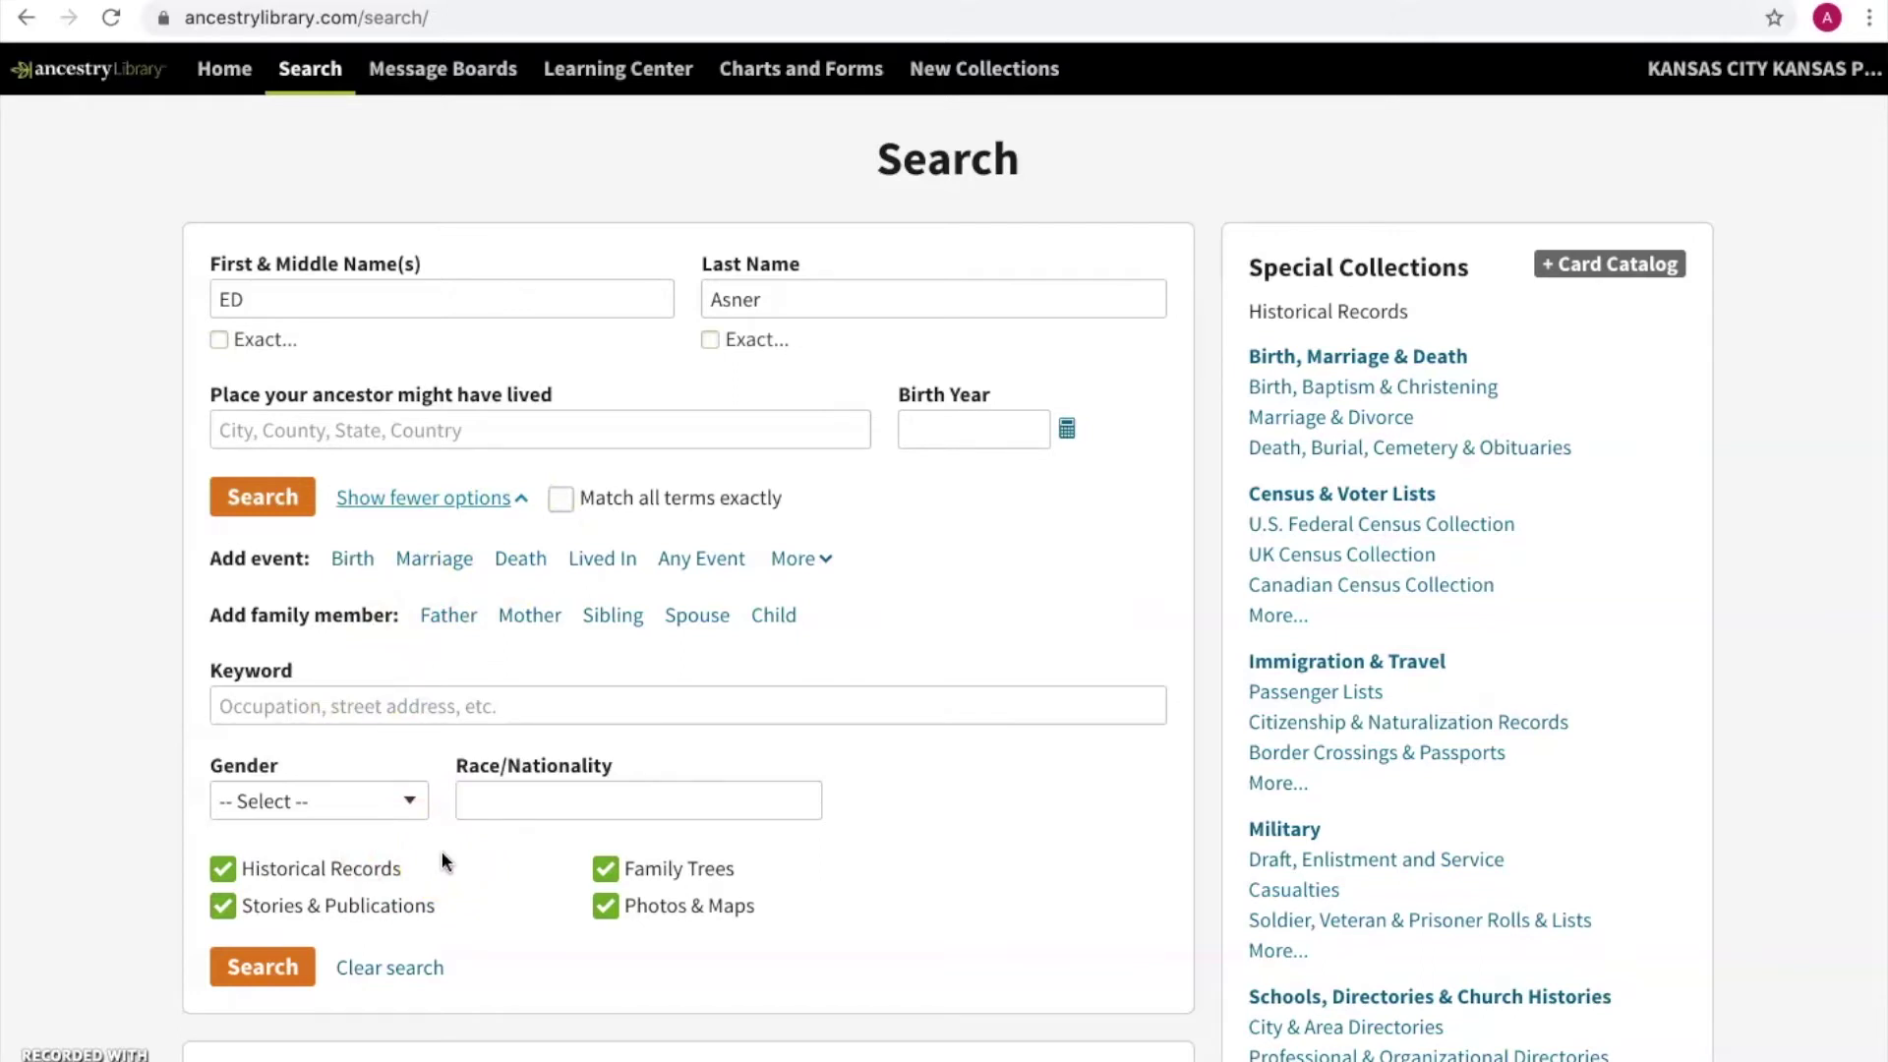
left_click(352, 440)
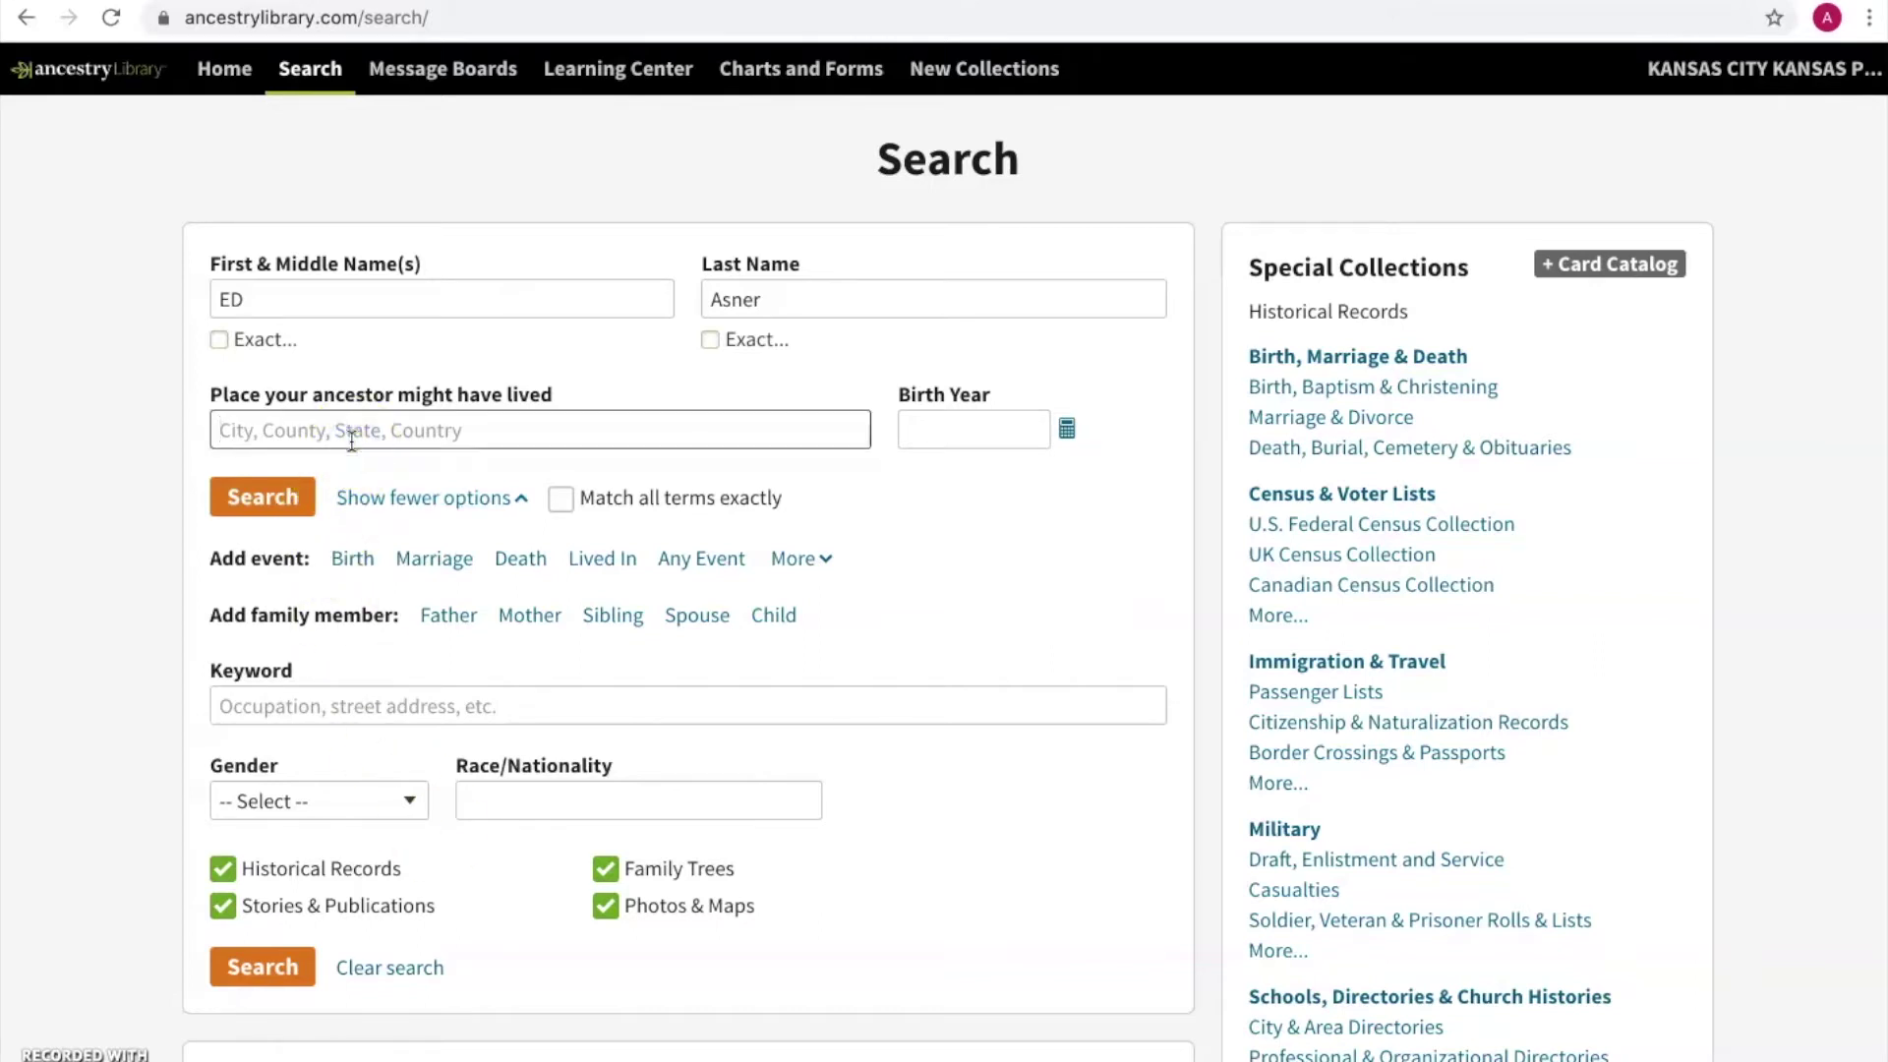
type("Wyandoo")
key("BackSpace")
type("tte")
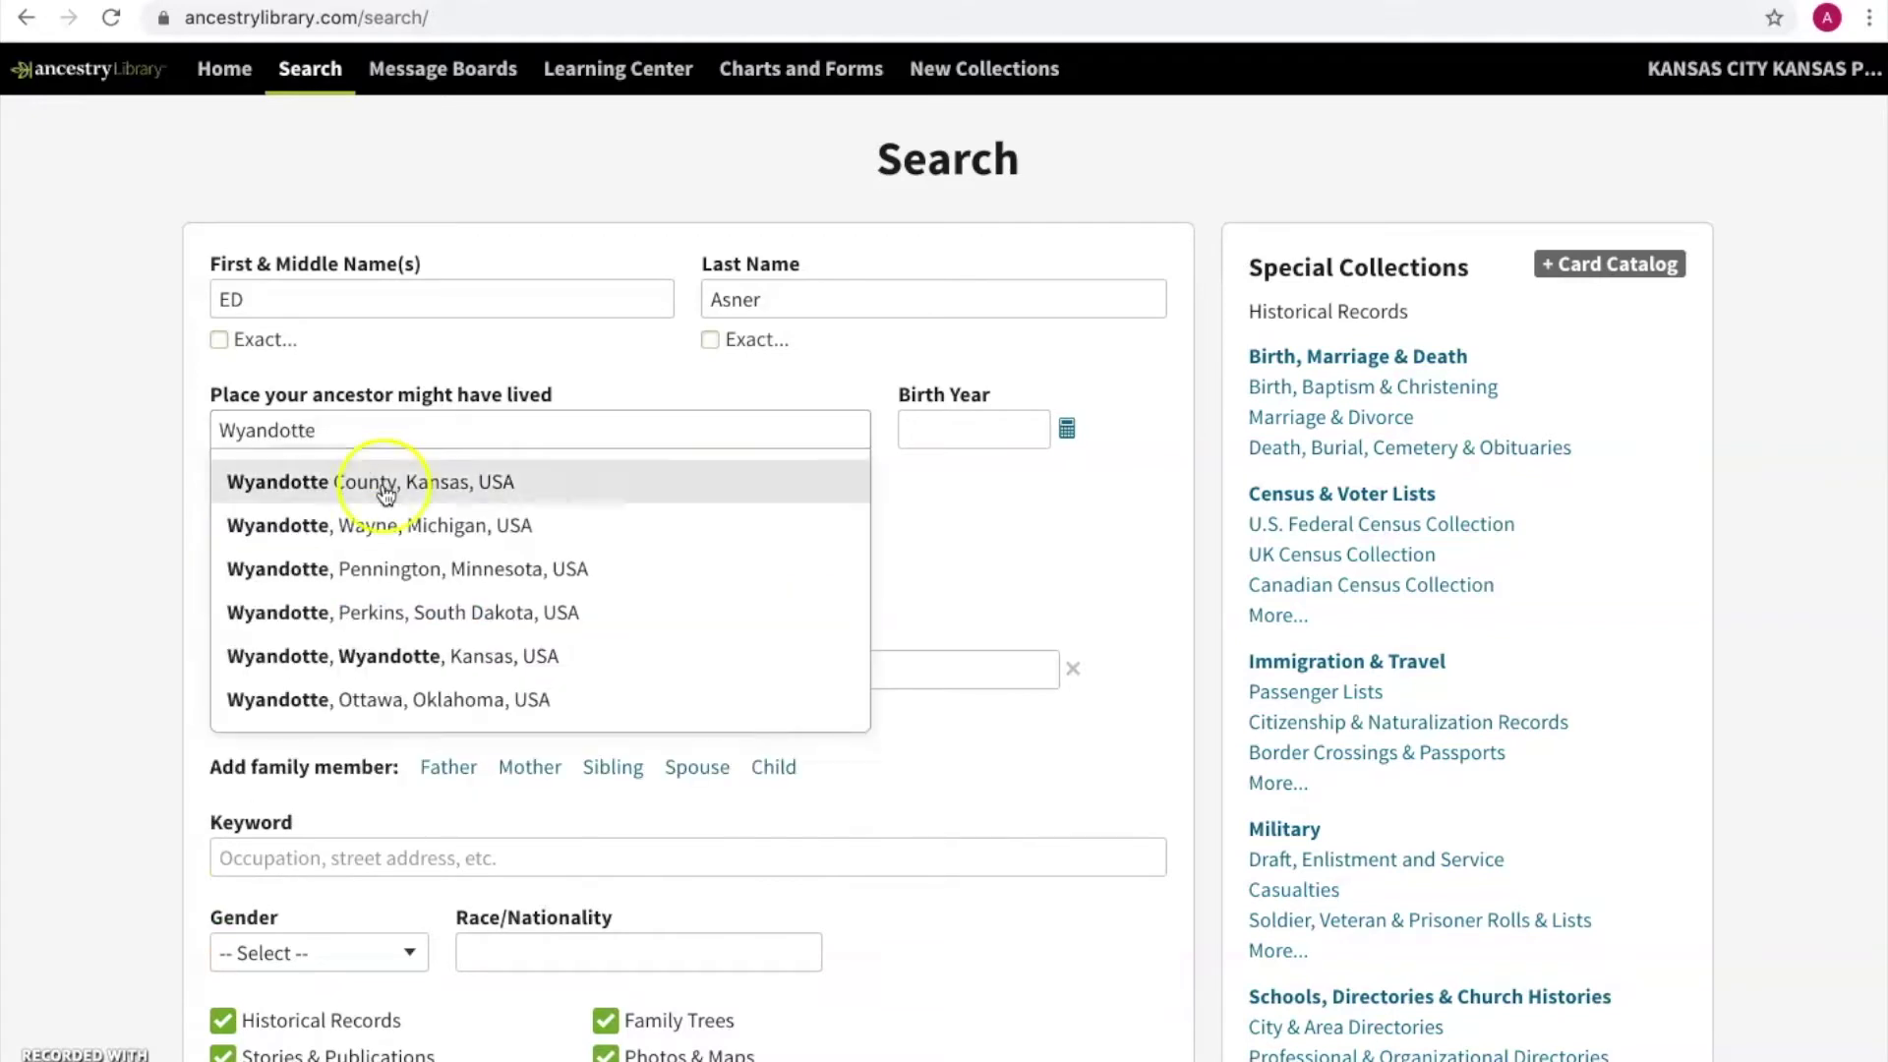
left_click(387, 495)
left_click(281, 539)
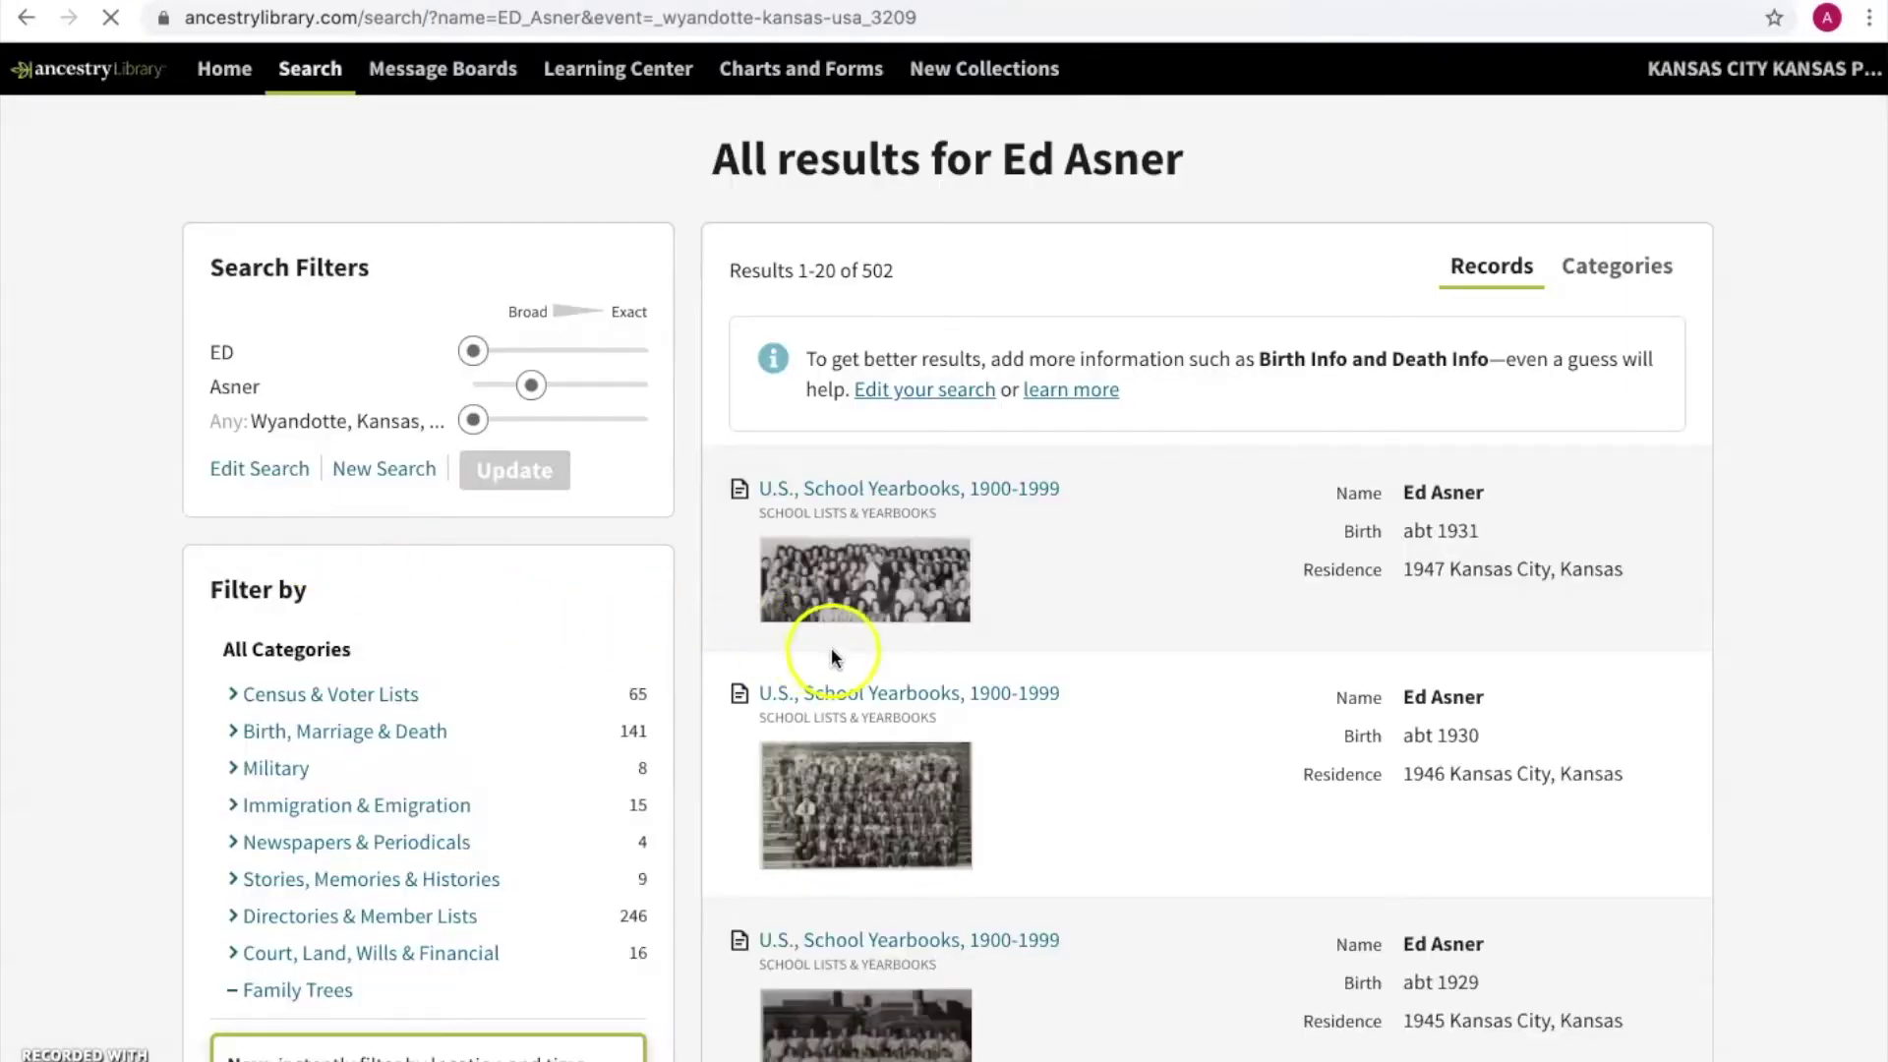
Look through the school yearbook results and filter the results by the Census & Voter Lists category
scroll(883, 654, "down", 1)
scroll(883, 653, "down", 1)
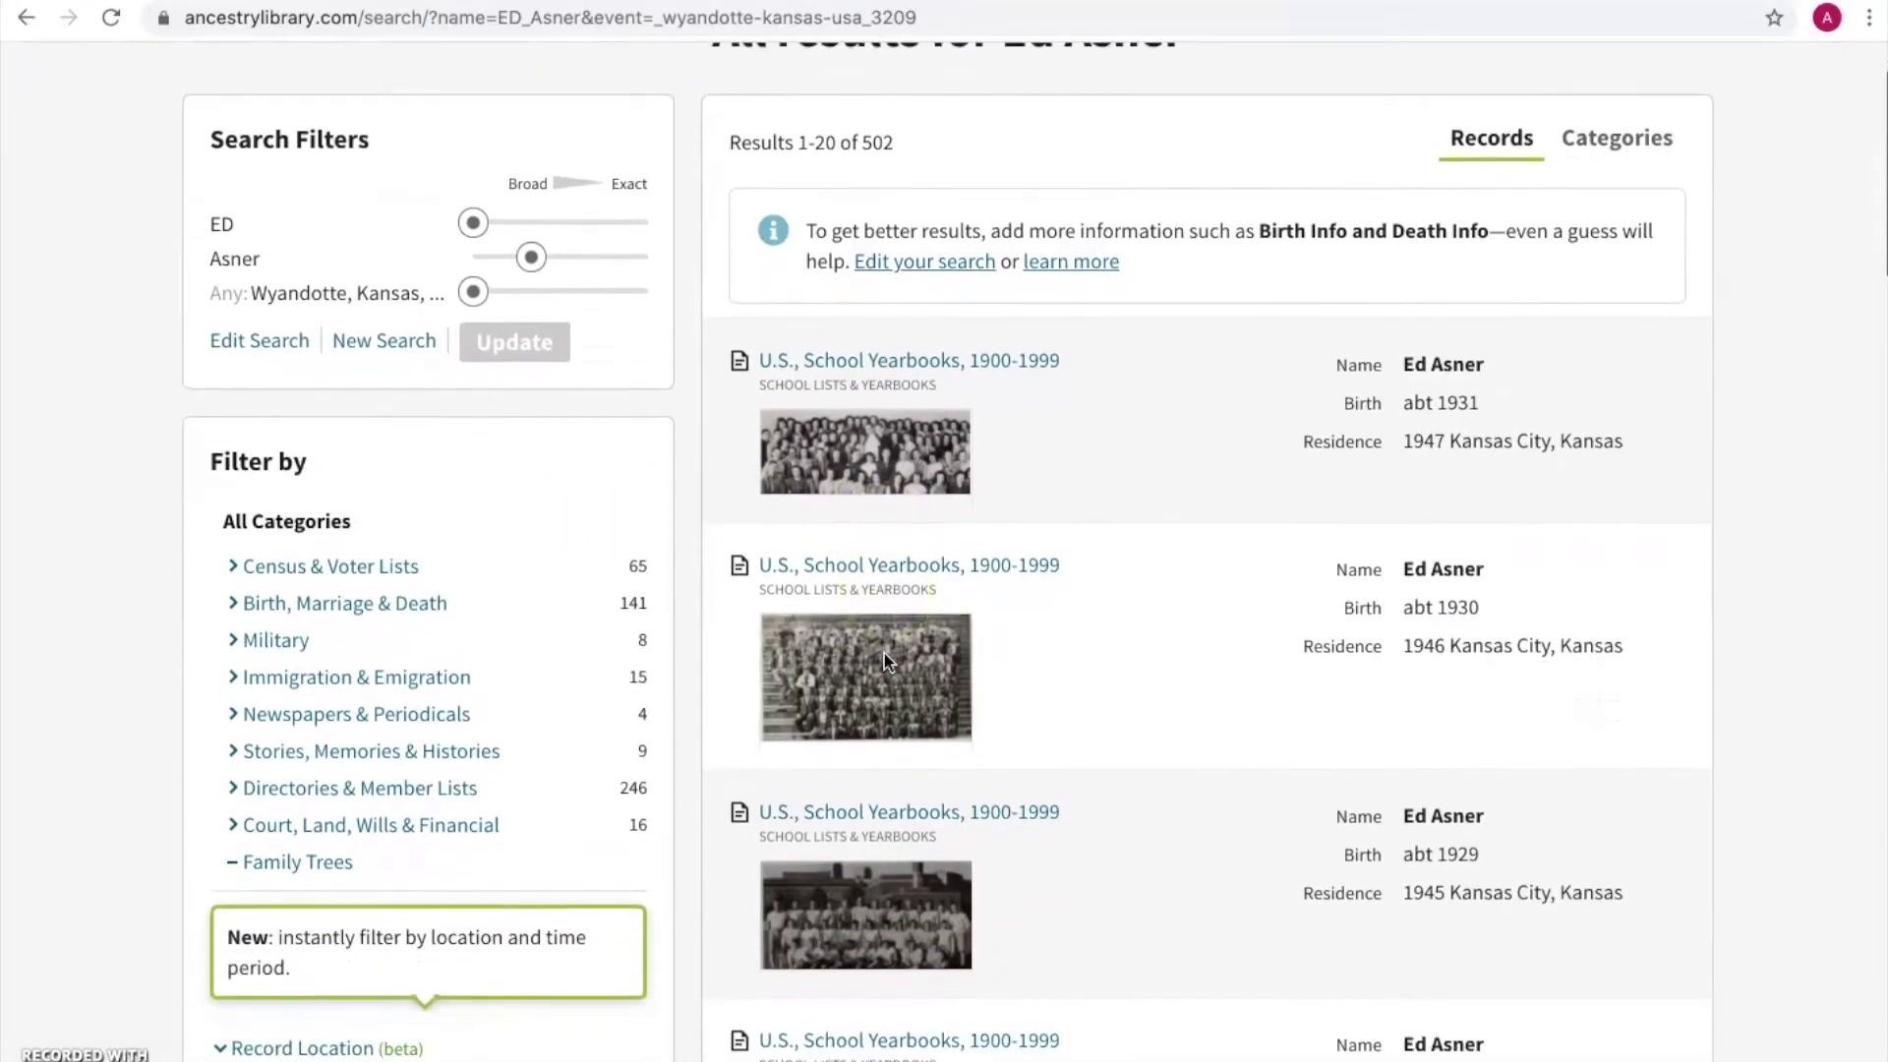
scroll(991, 735, "down", 12)
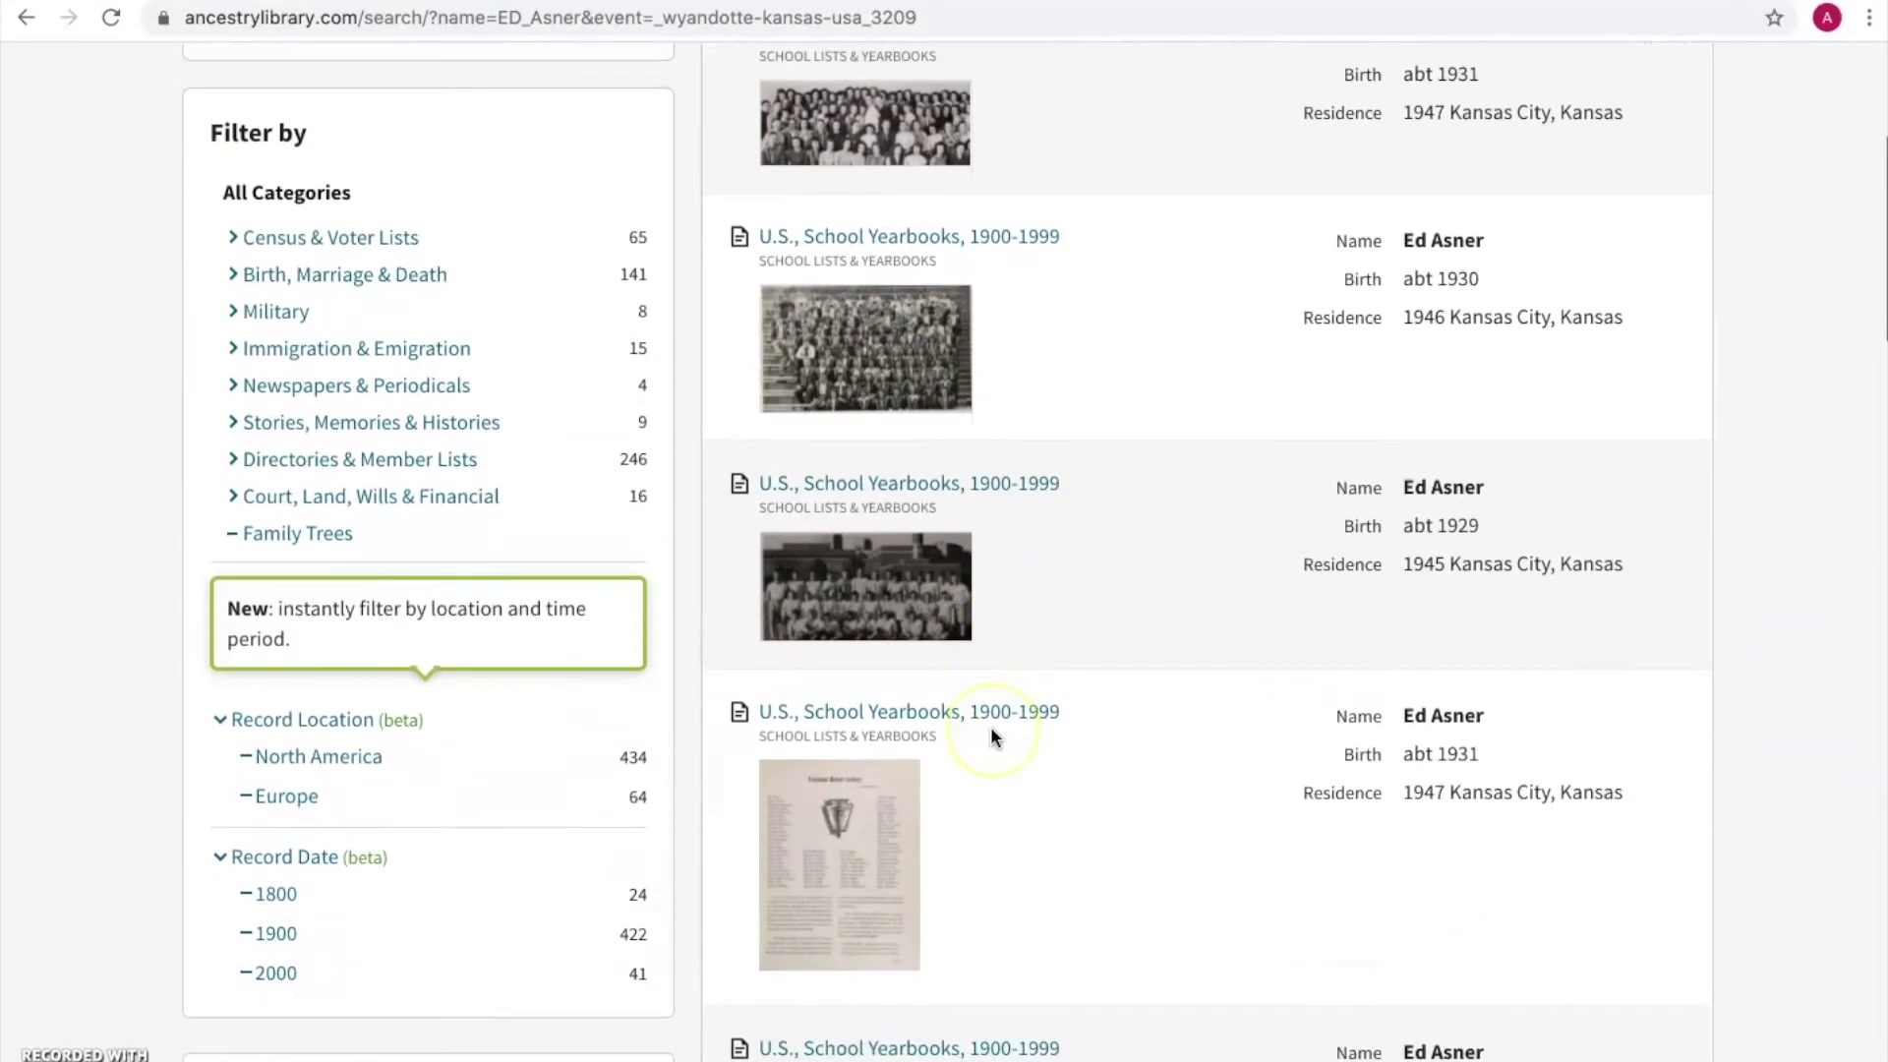
scroll(991, 735, "up", 10)
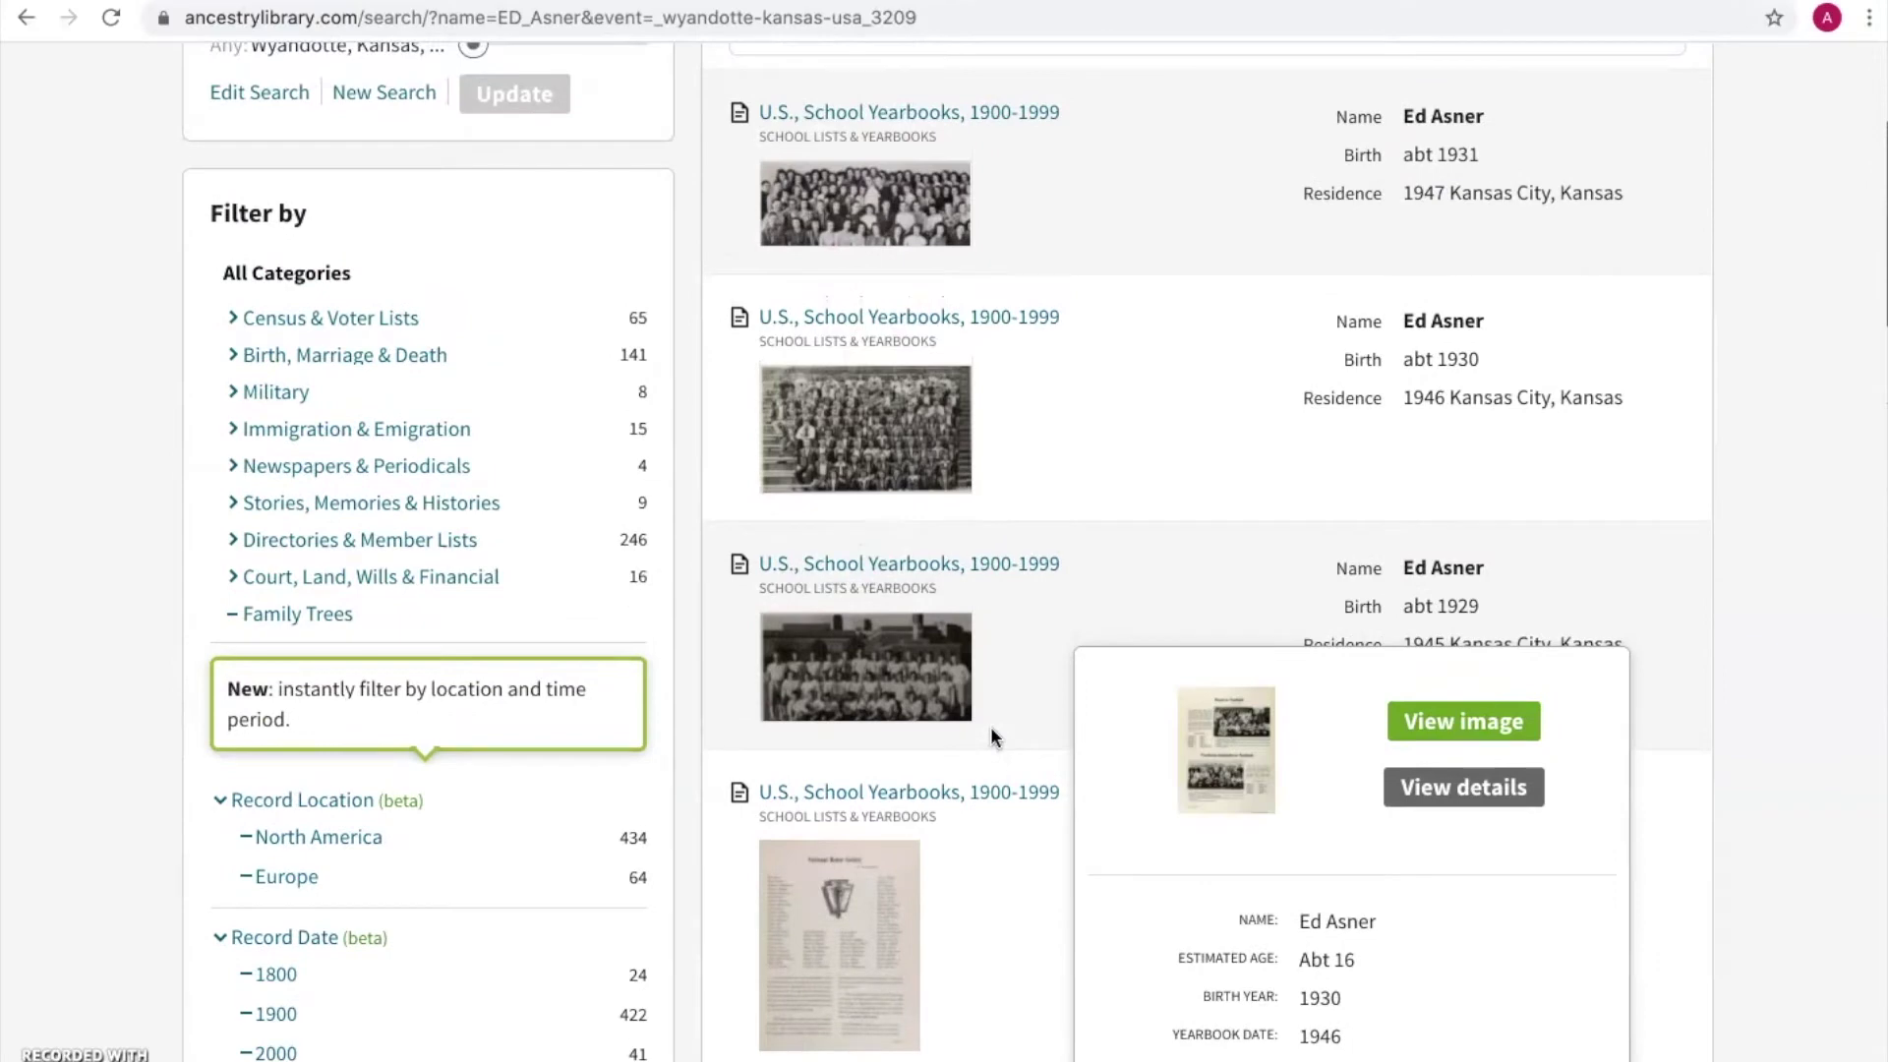
scroll(991, 730, "up", 1)
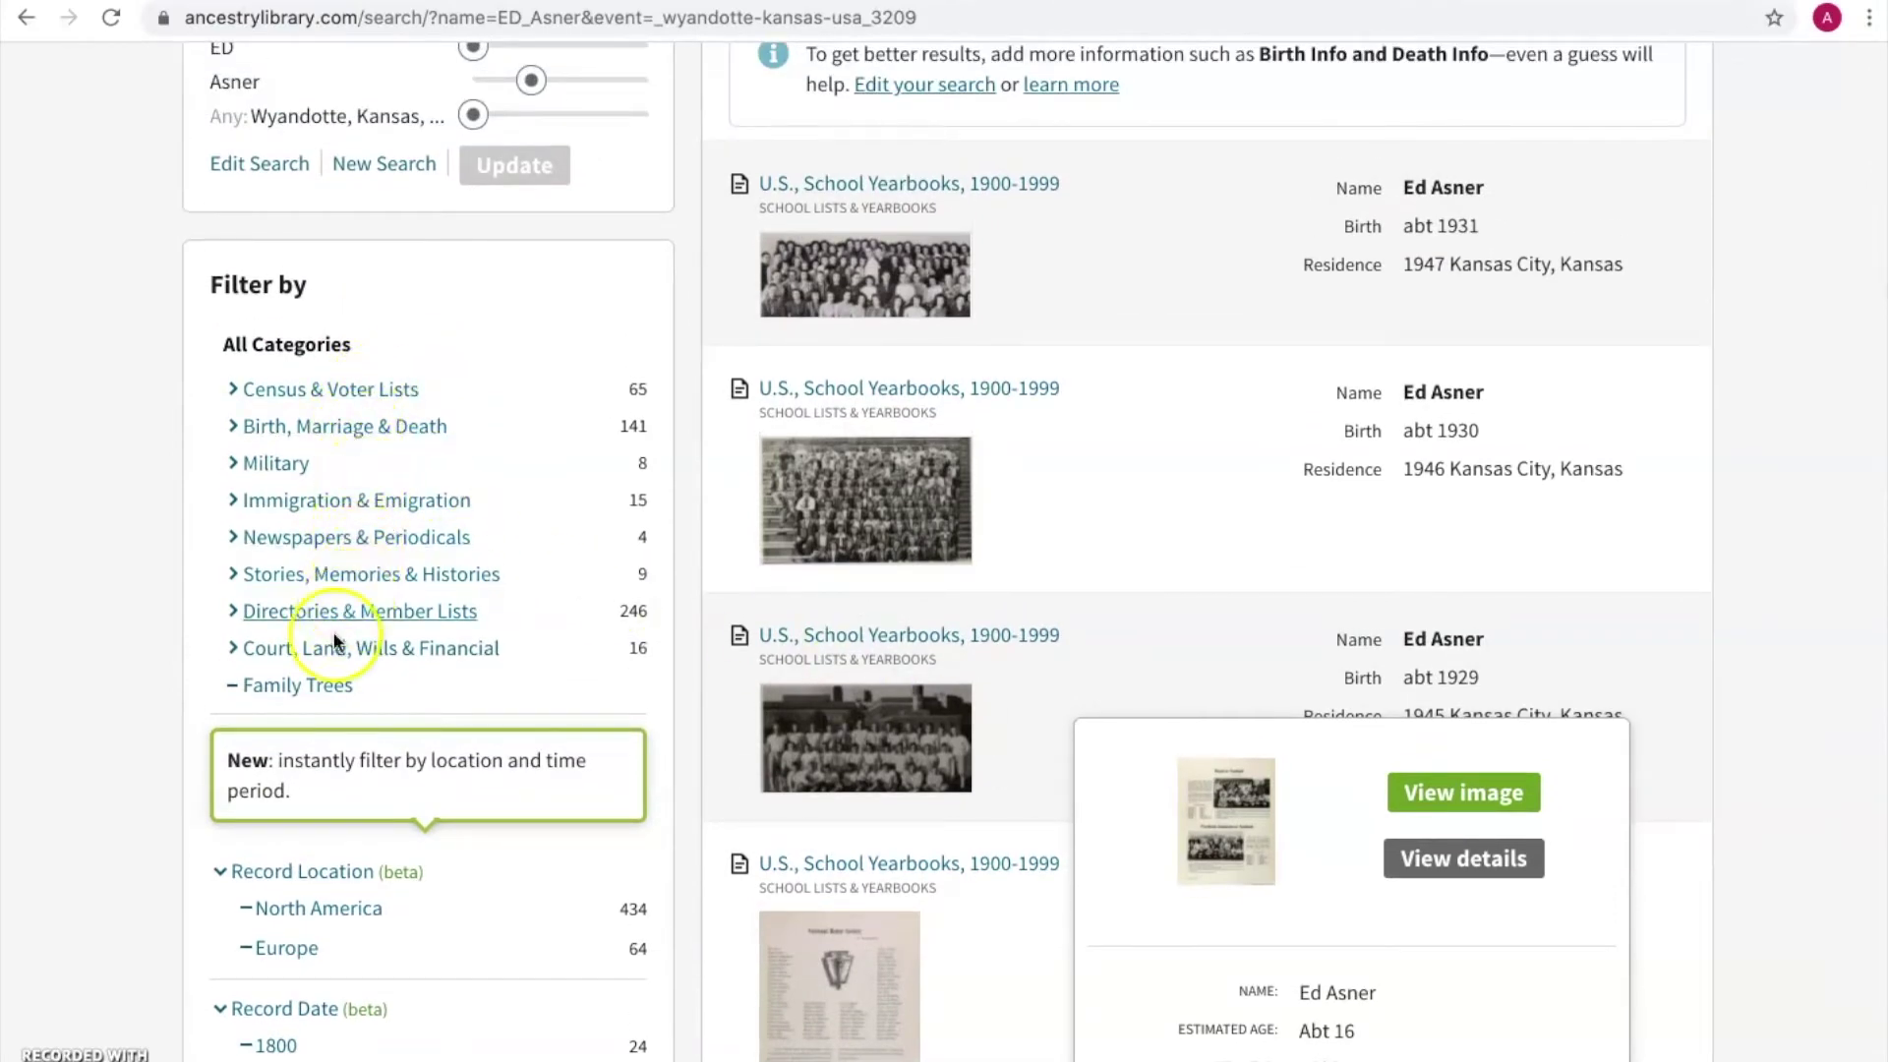
left_click(309, 393)
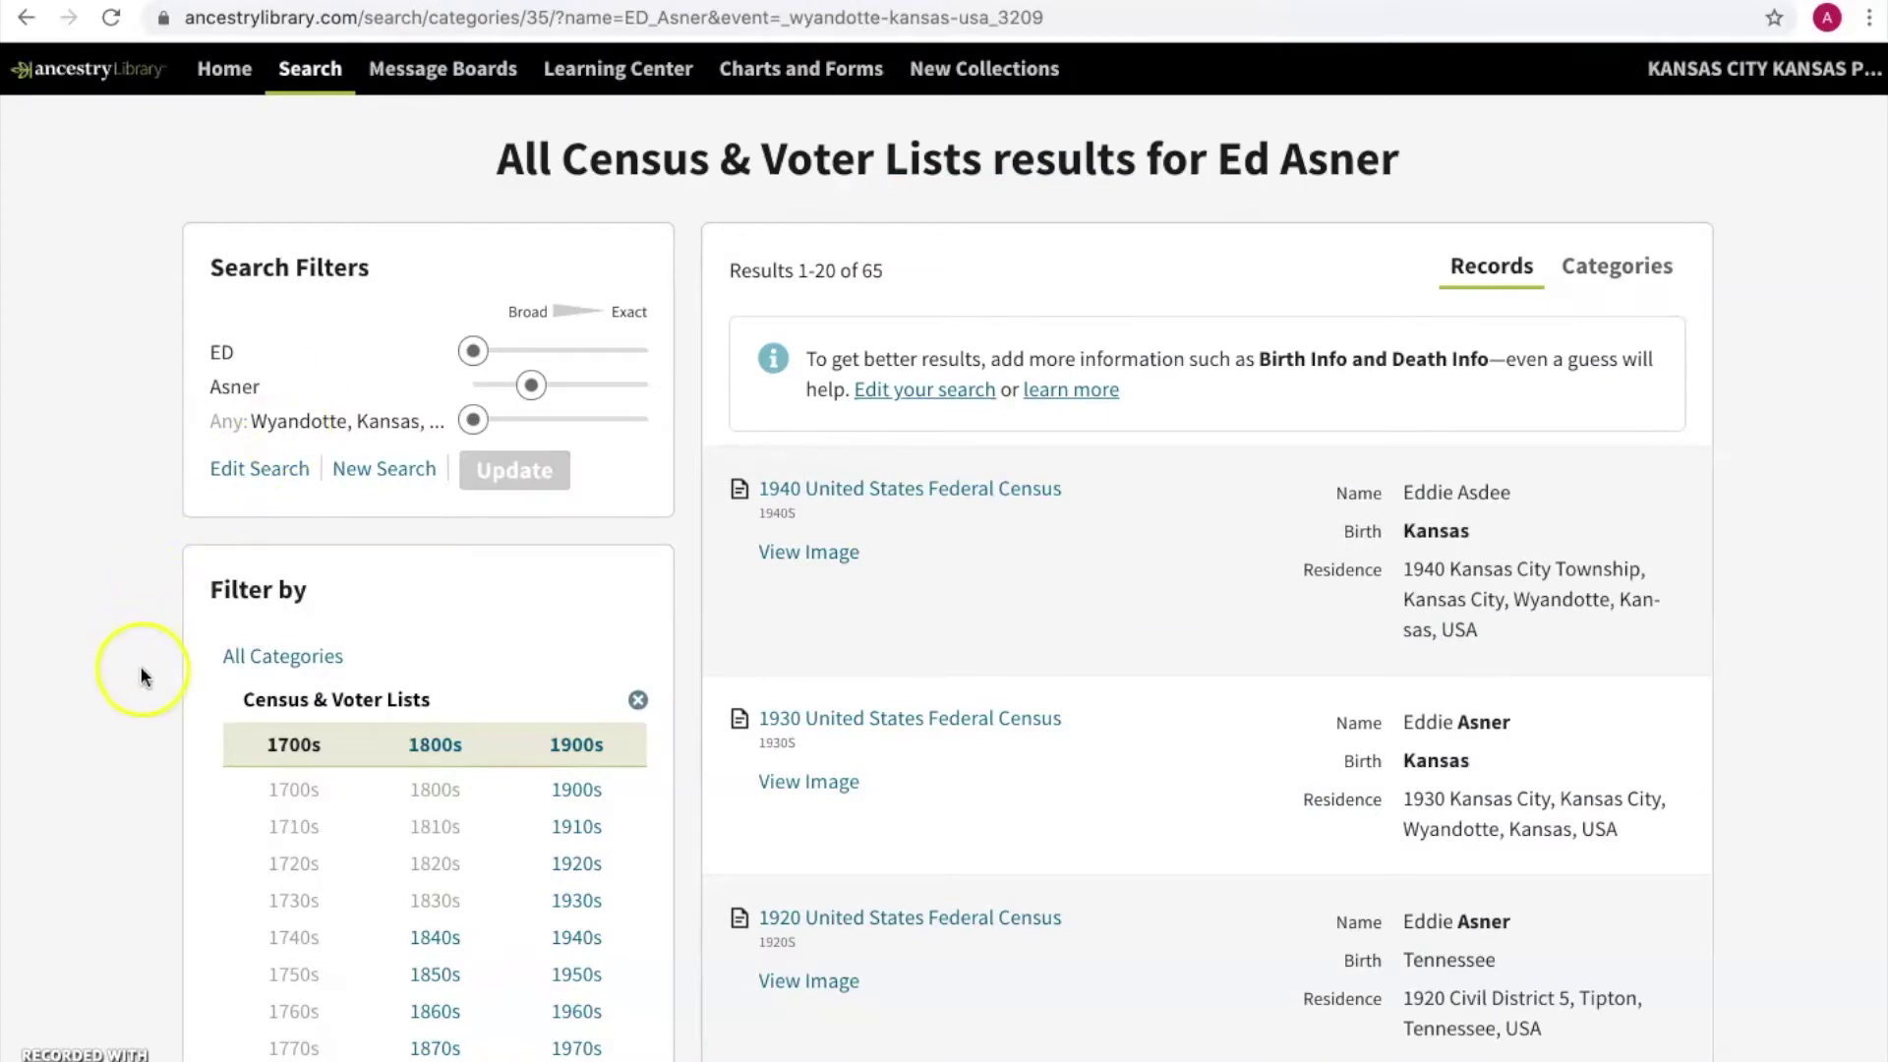
Preview the 1920 and 1930 United States Federal Census results, reading the 1930 record down to its household members
scroll(142, 670, "down", 1)
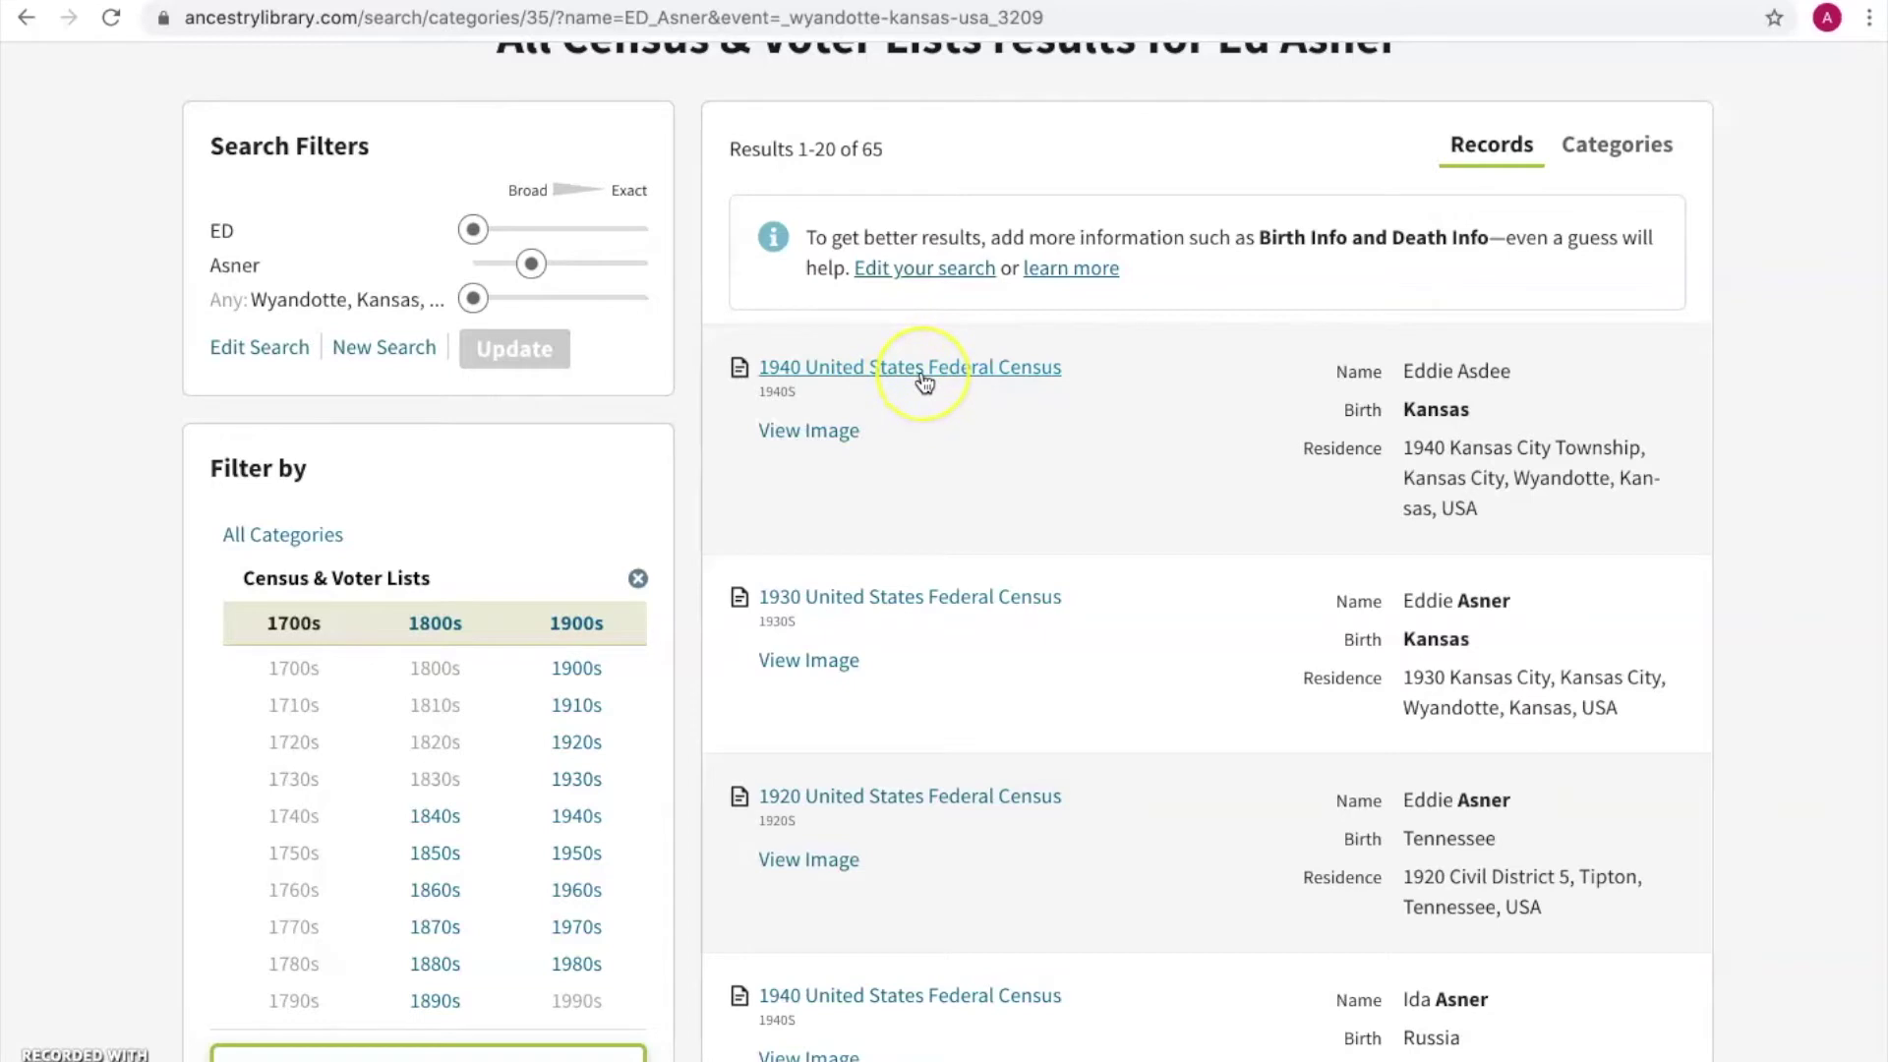
mouse_move(925, 382)
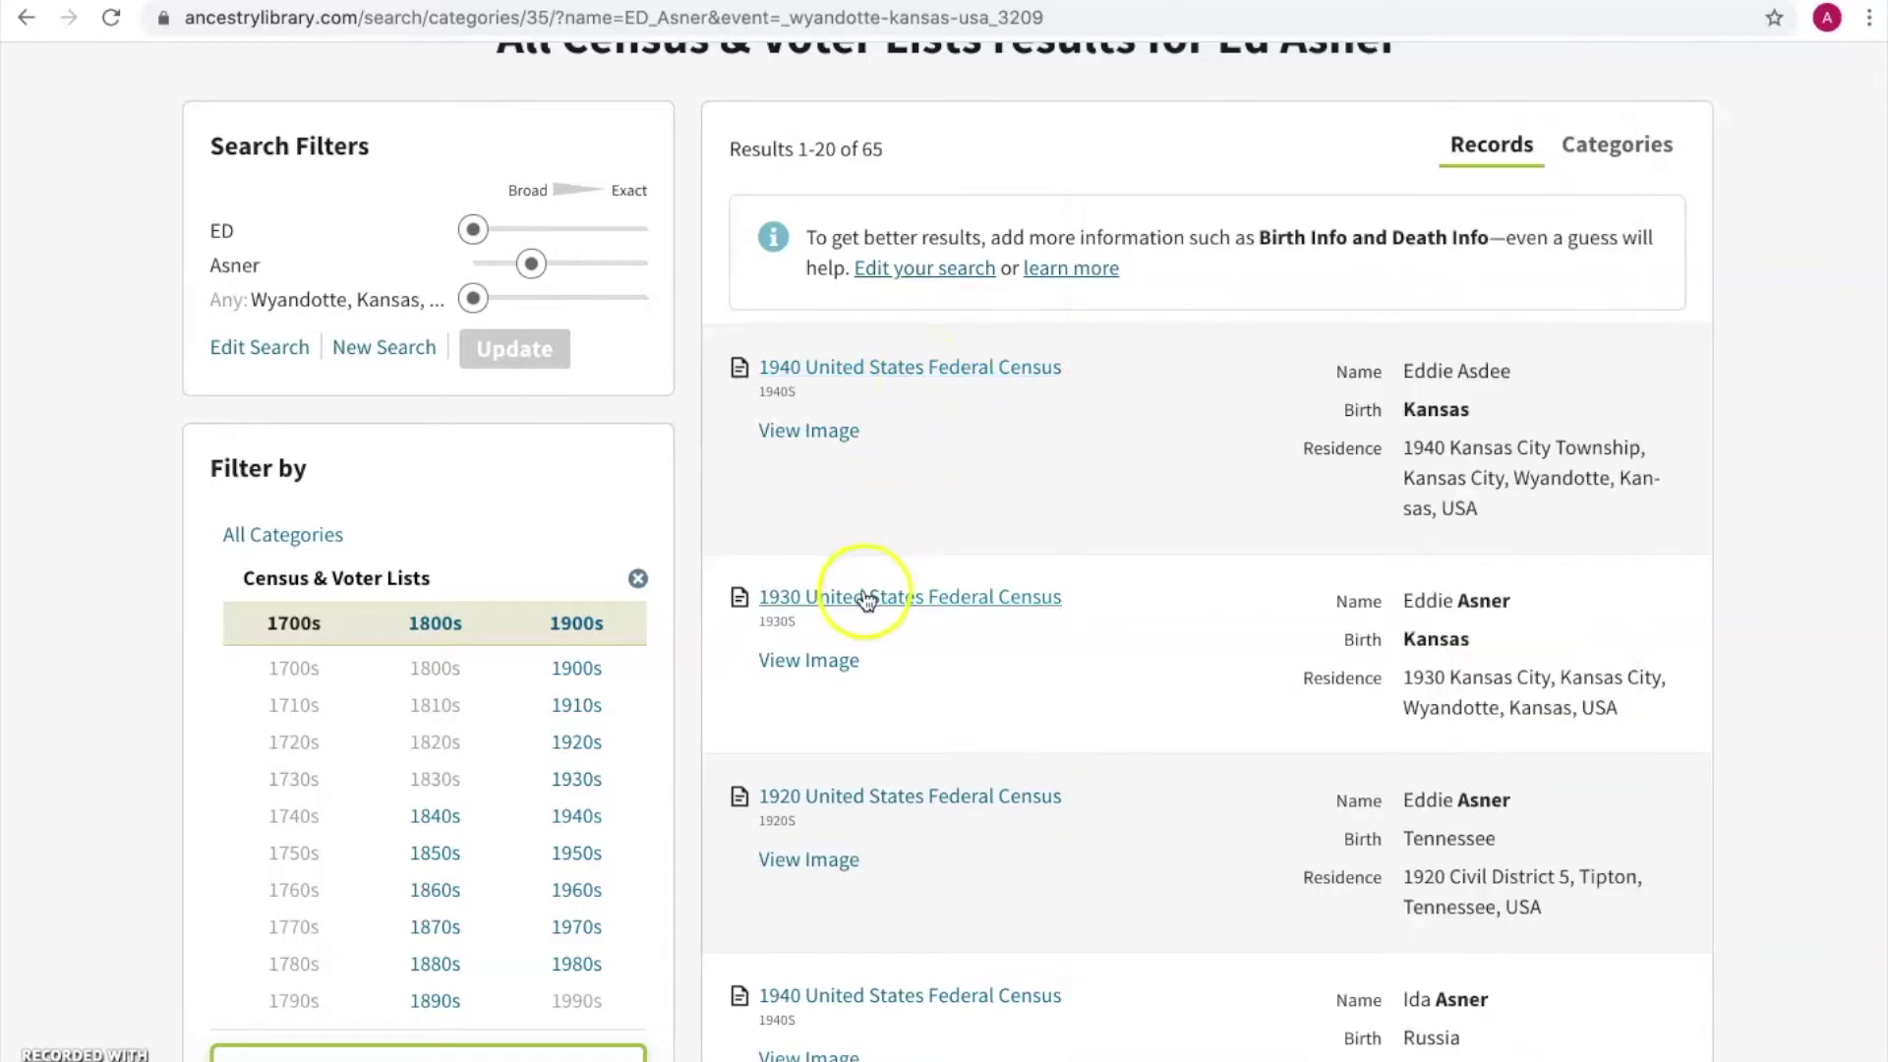
mouse_move(872, 808)
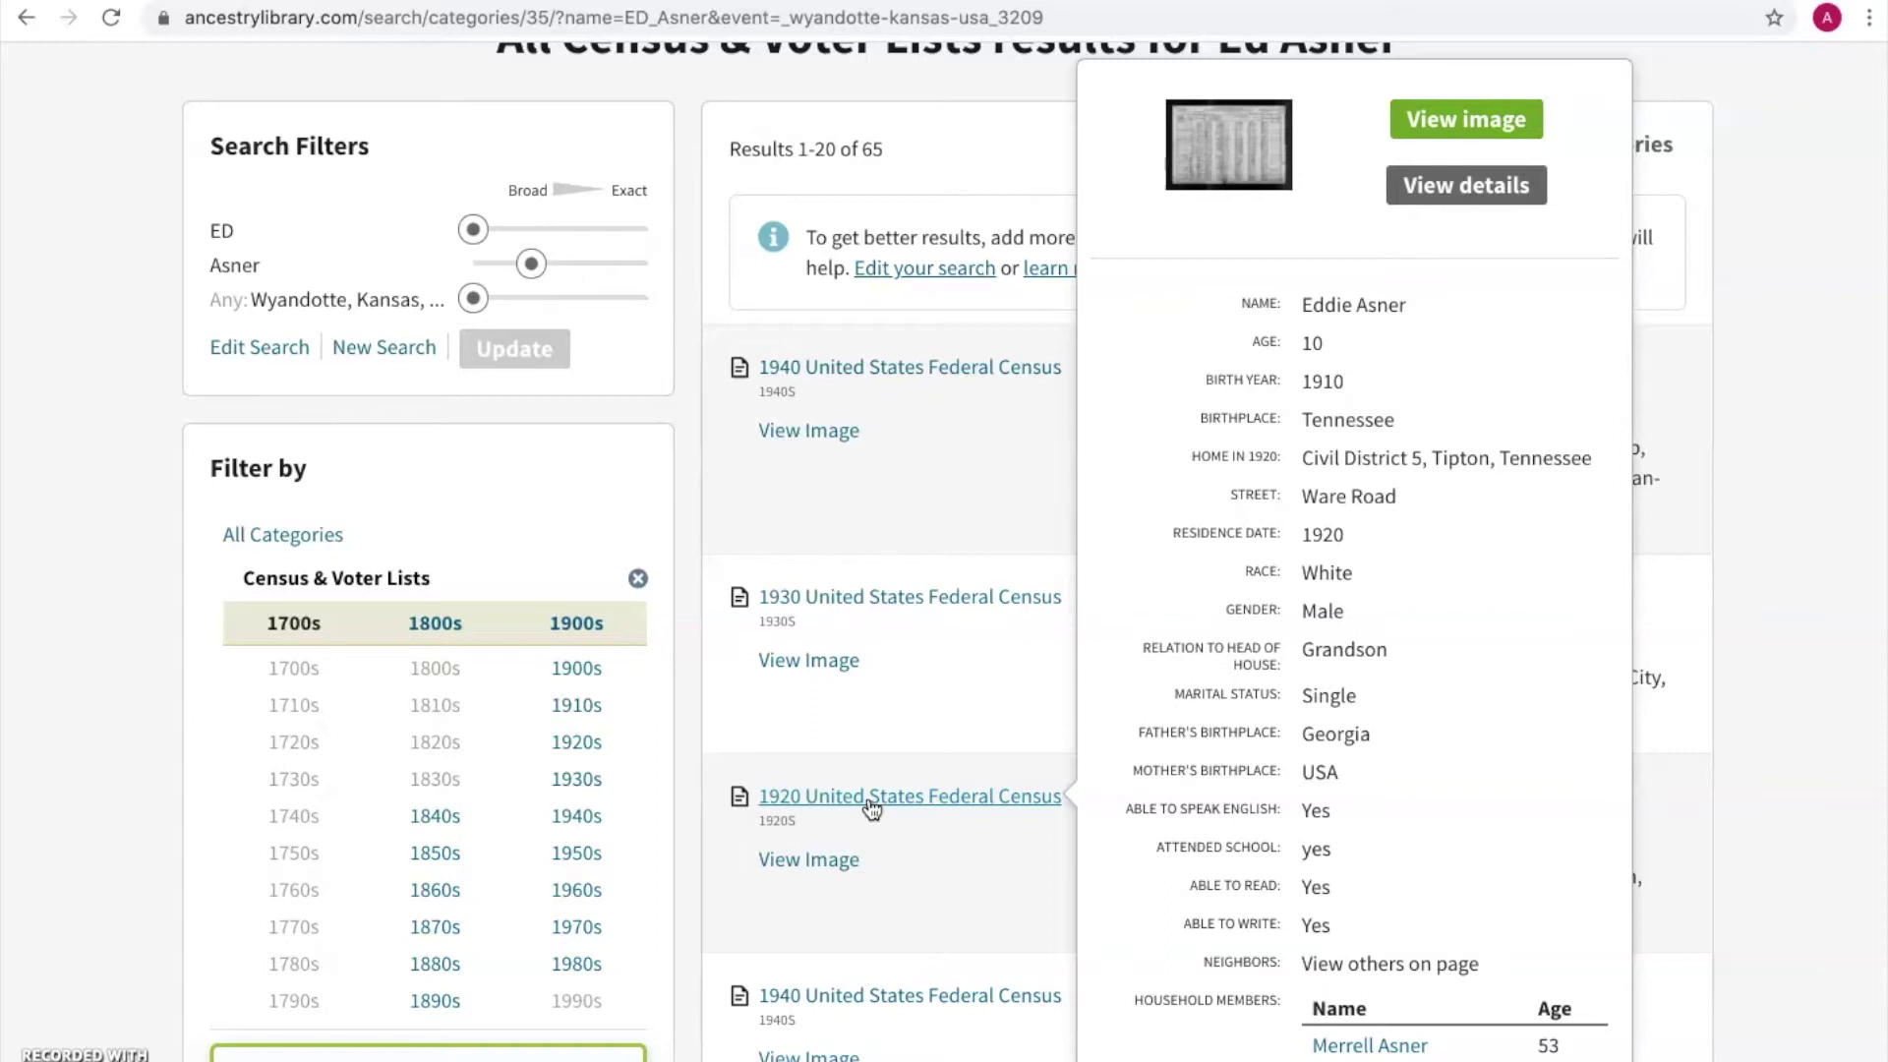
left_click(890, 807)
left_click(813, 793)
mouse_move(821, 606)
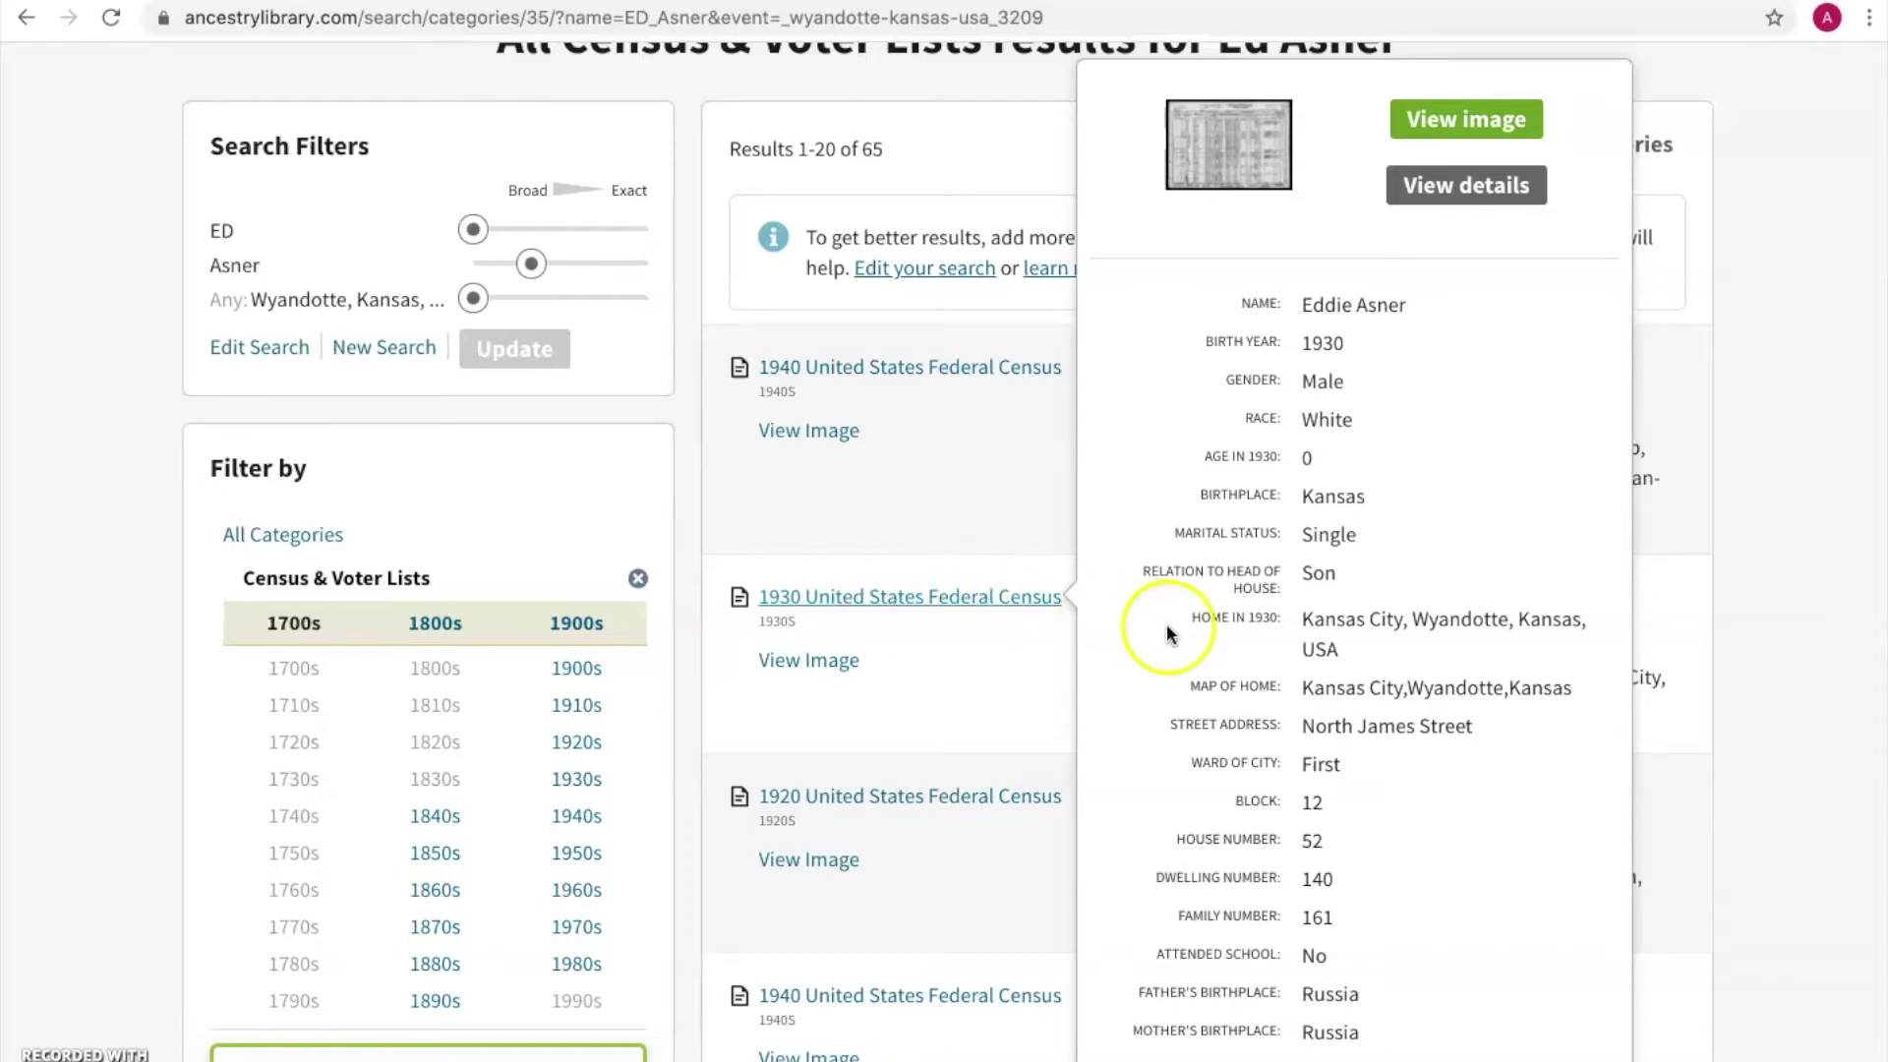
scroll(1167, 622, "down", 1)
scroll(1166, 621, "down", 3)
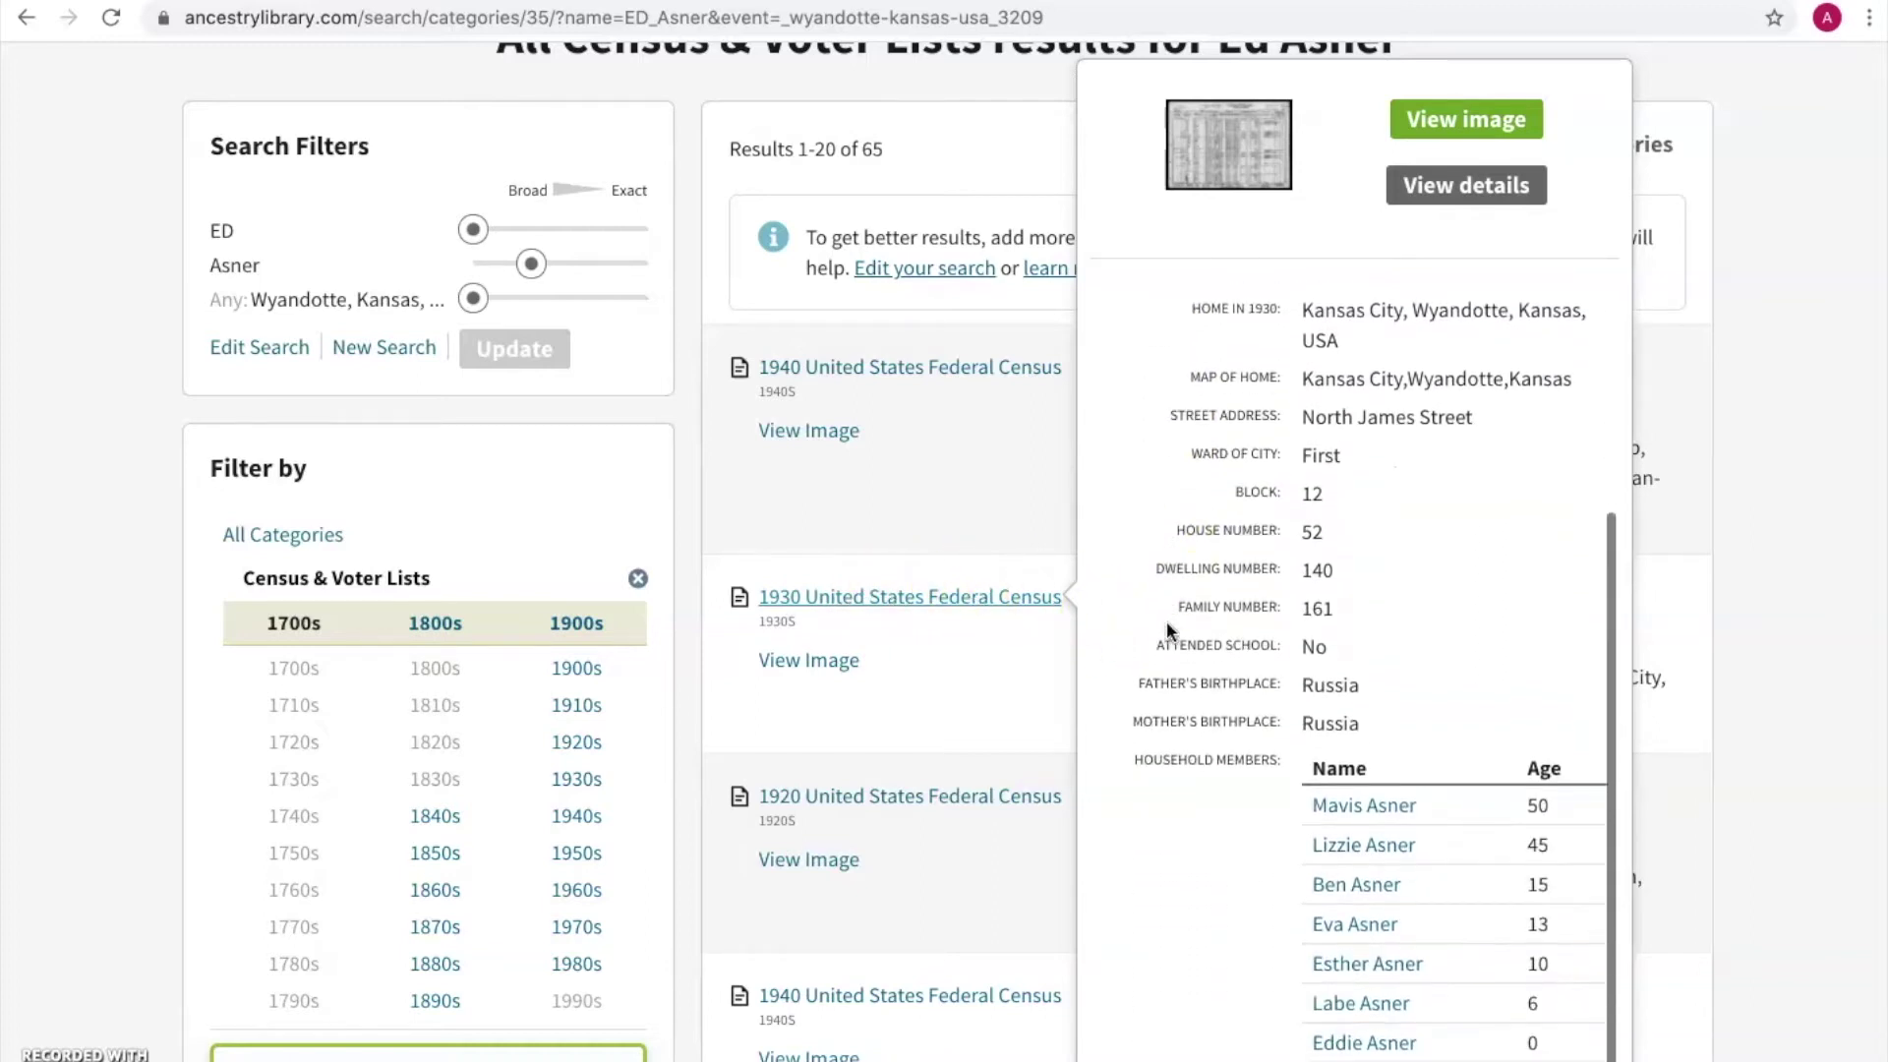
scroll(1171, 630, "up", 4)
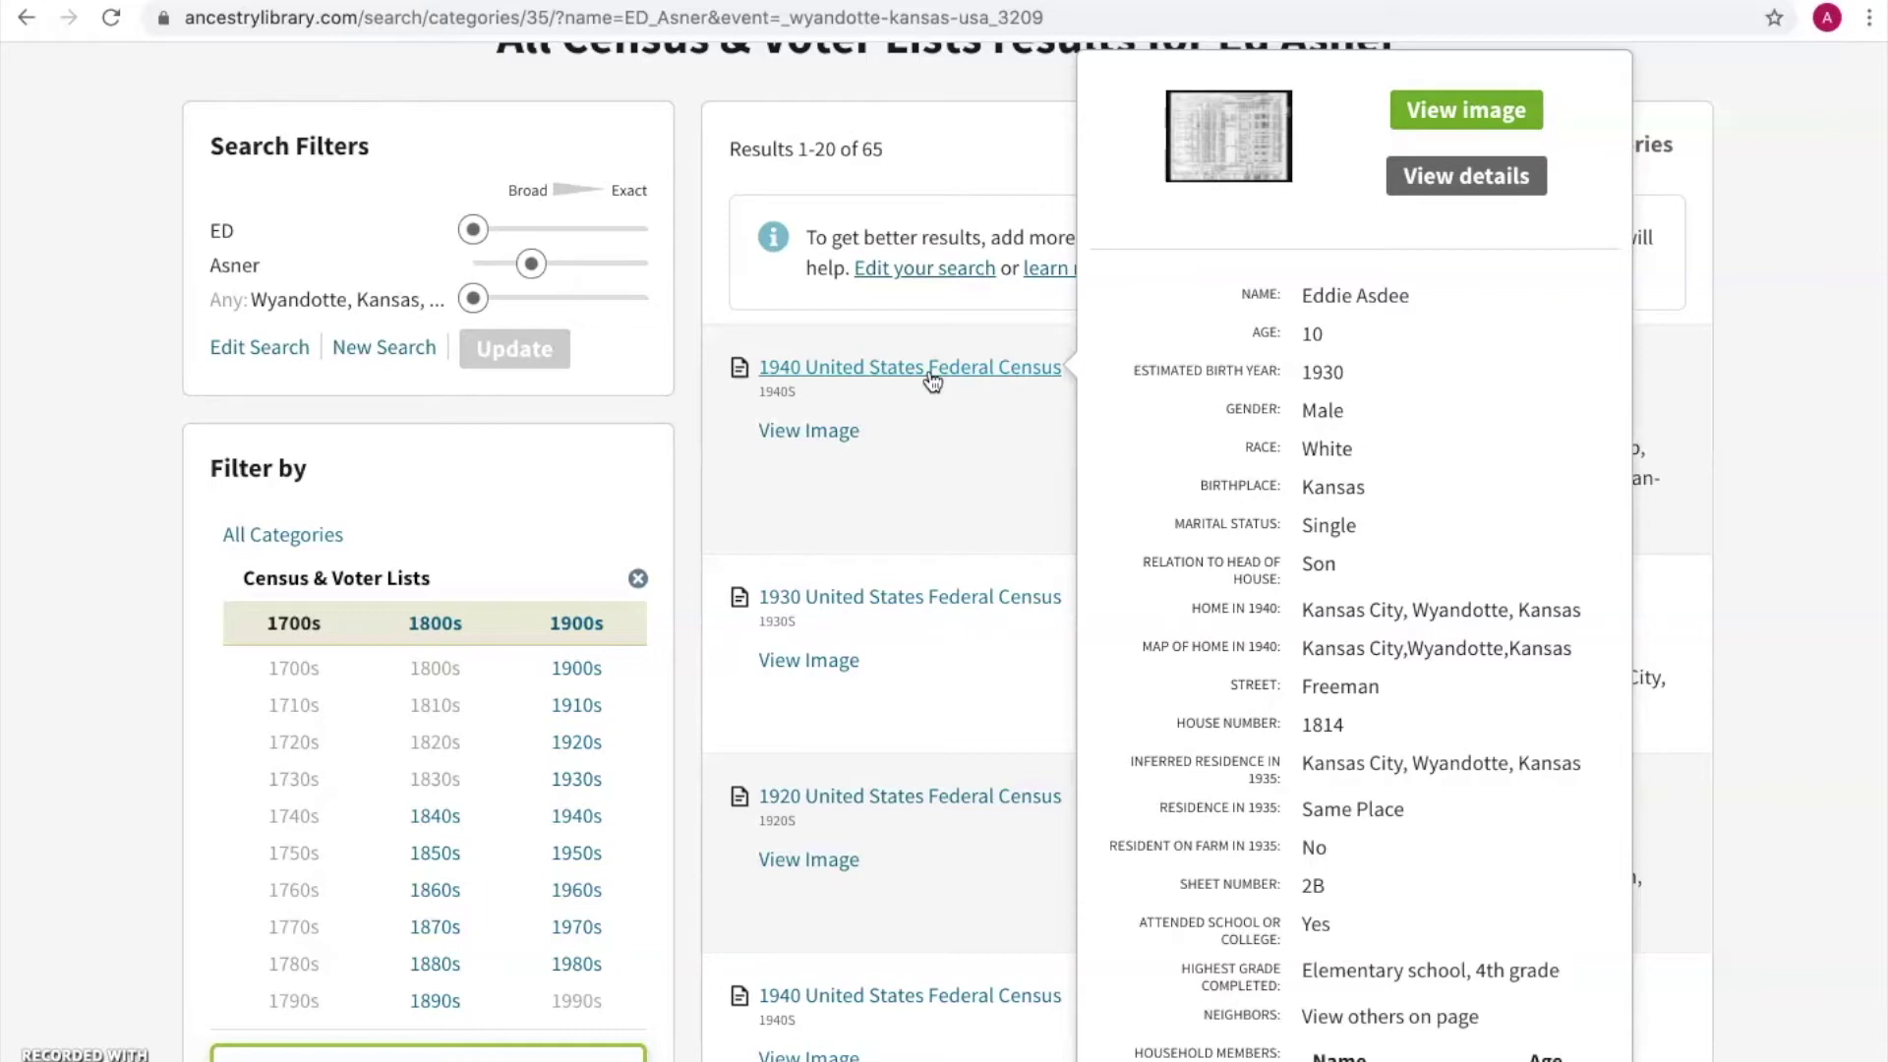
Open the 1940 United States Federal Census record from the first result and review its details down to the household members
left_click(945, 372)
left_click(1299, 313)
left_click(1005, 377)
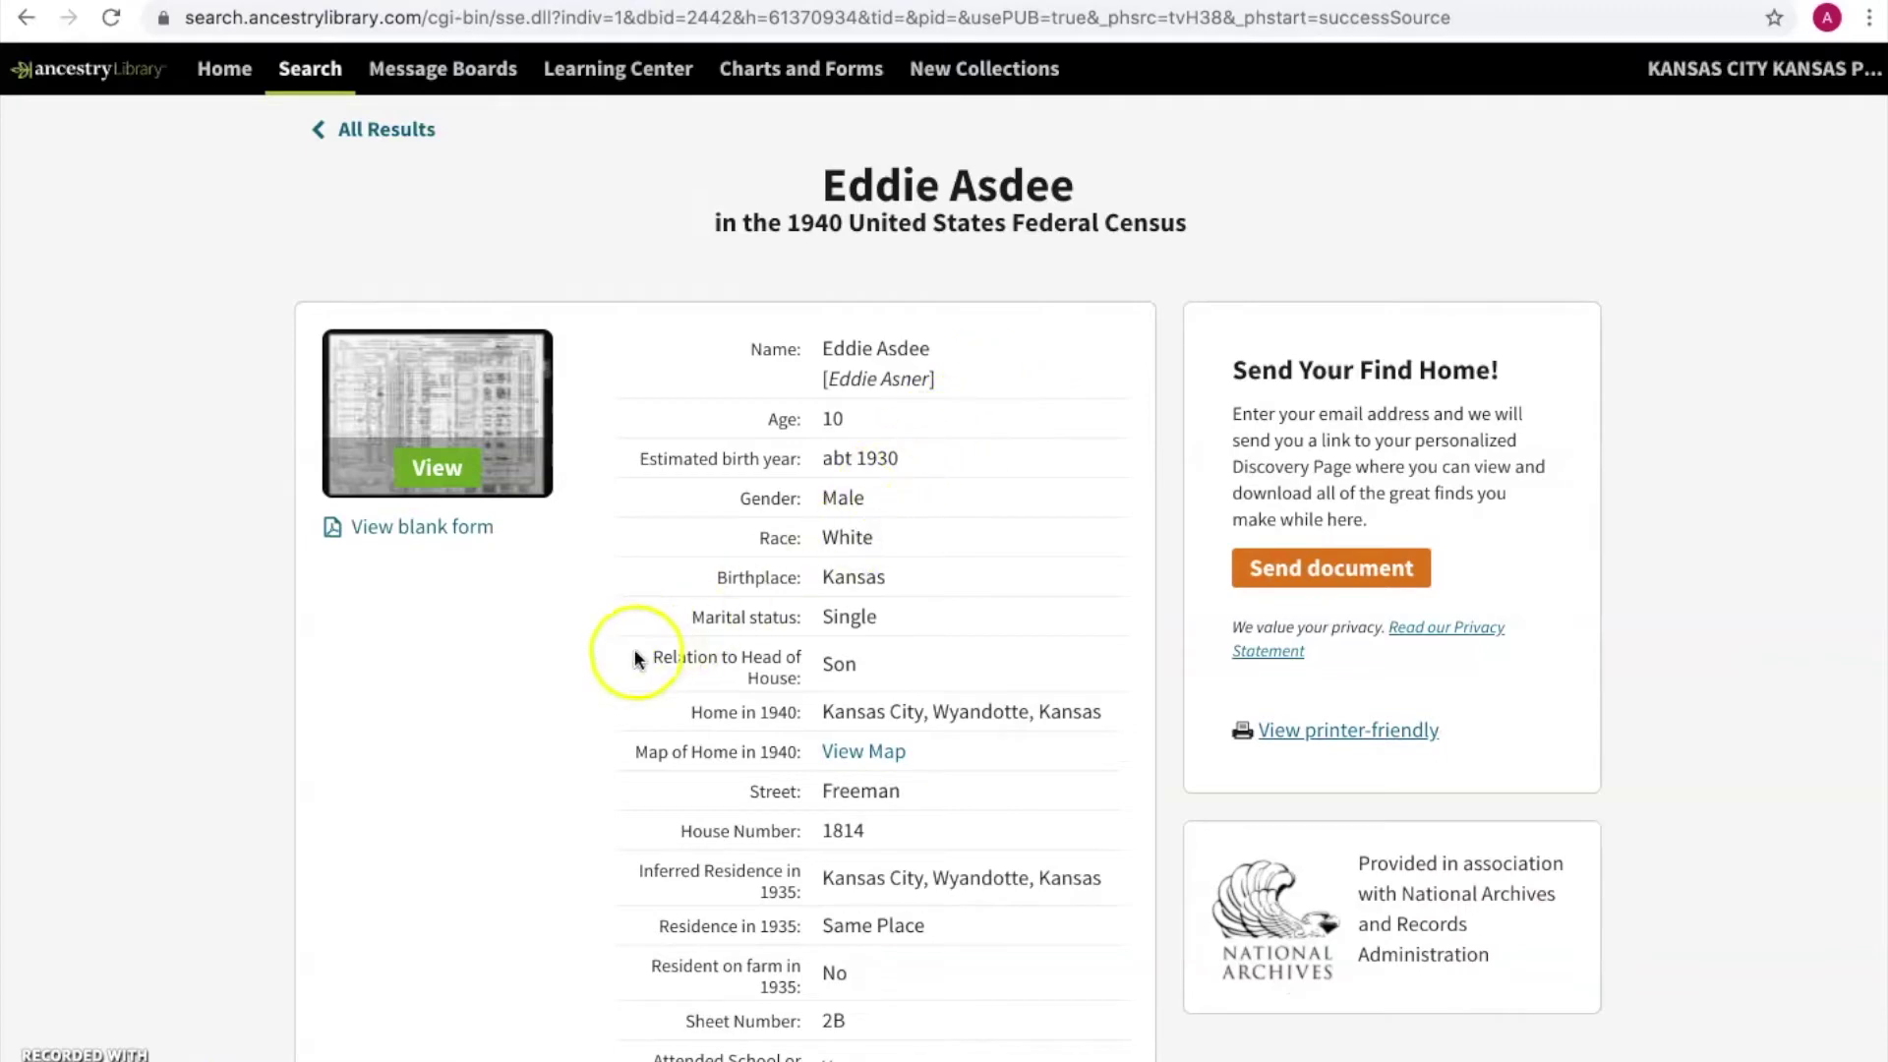
scroll(672, 650, "down", 2)
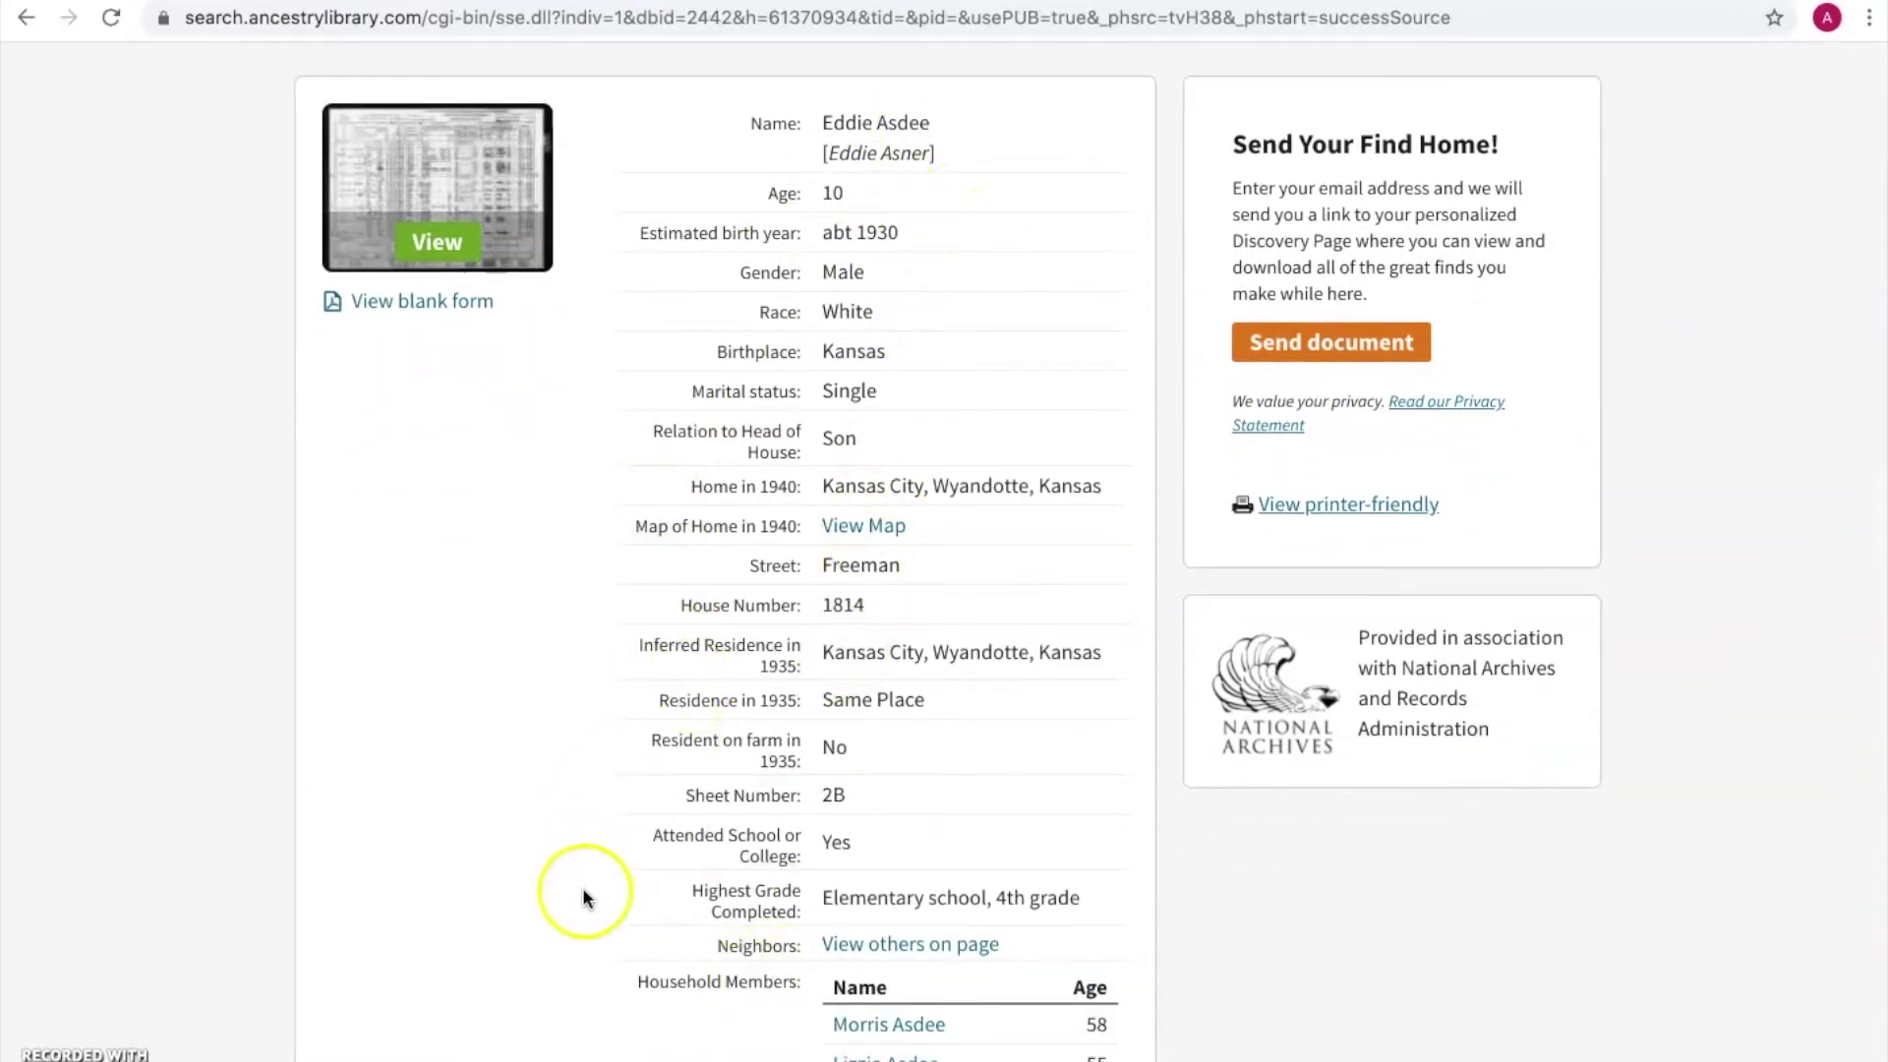
scroll(582, 887, "down", 2)
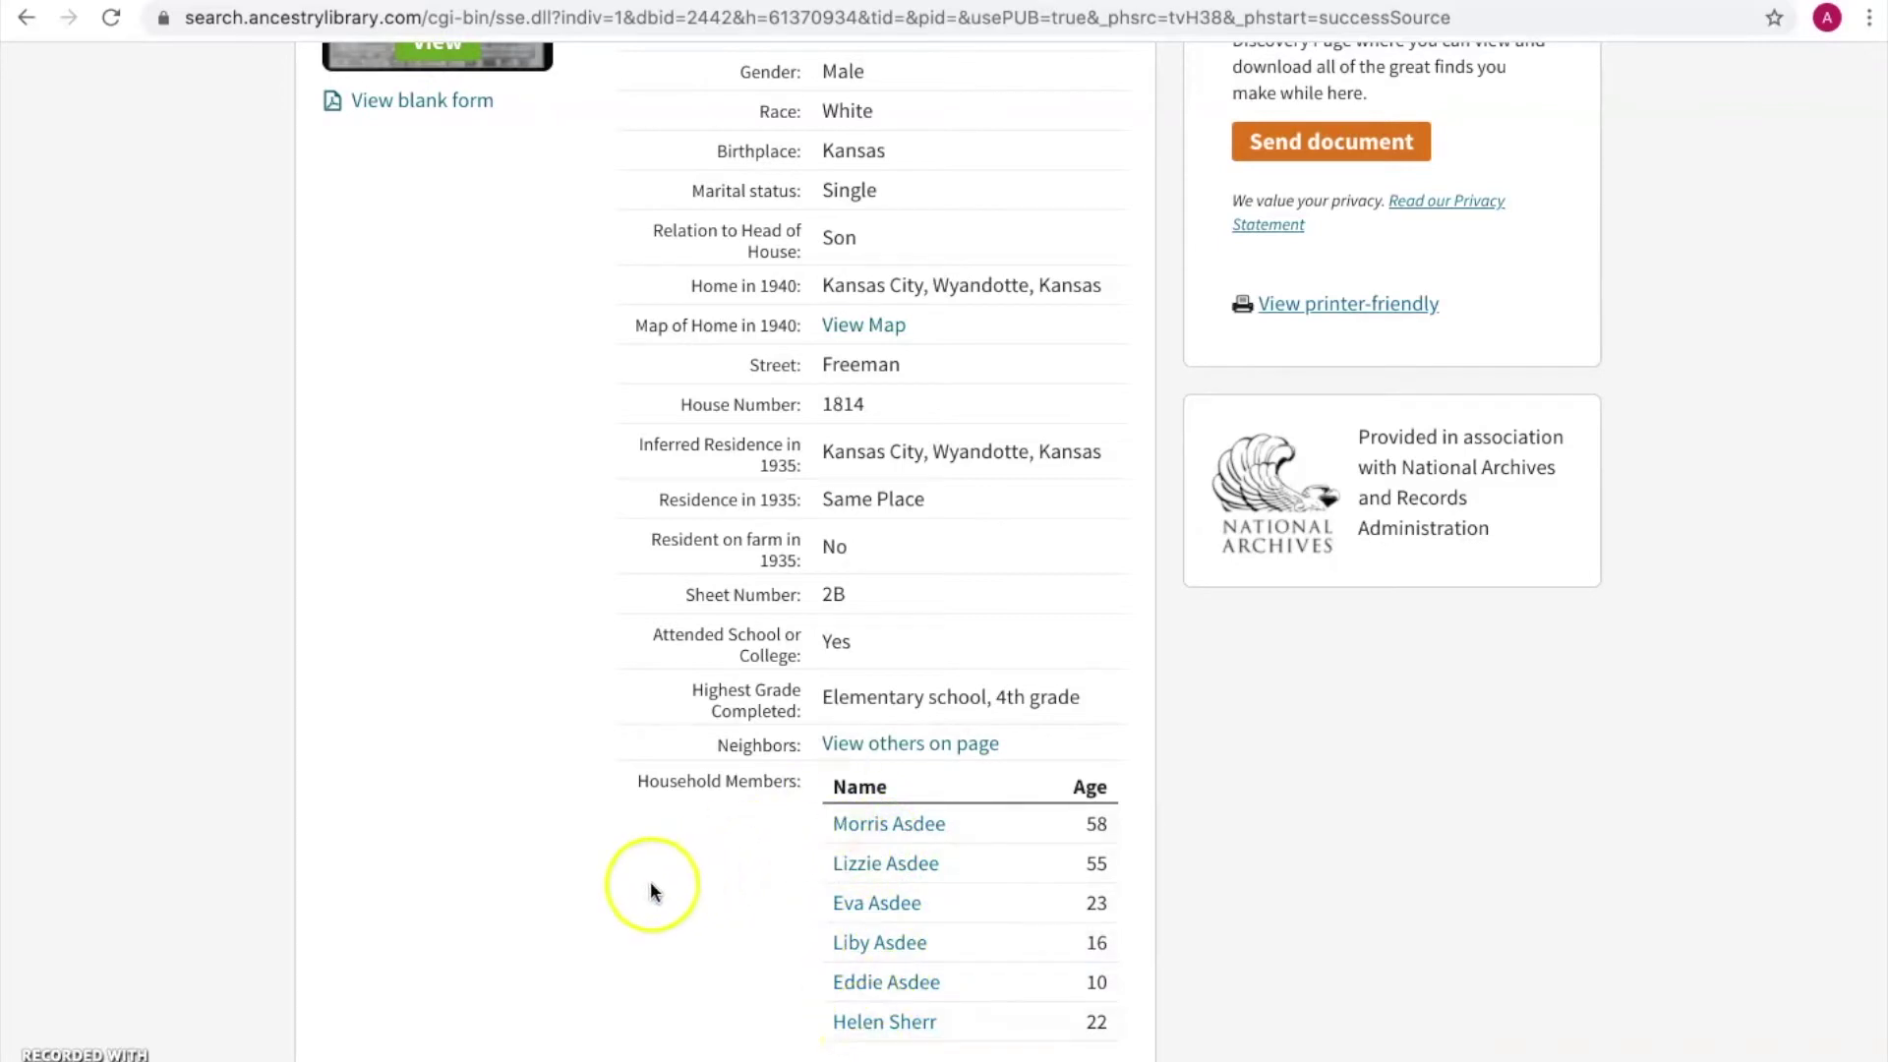
scroll(653, 889, "up", 4)
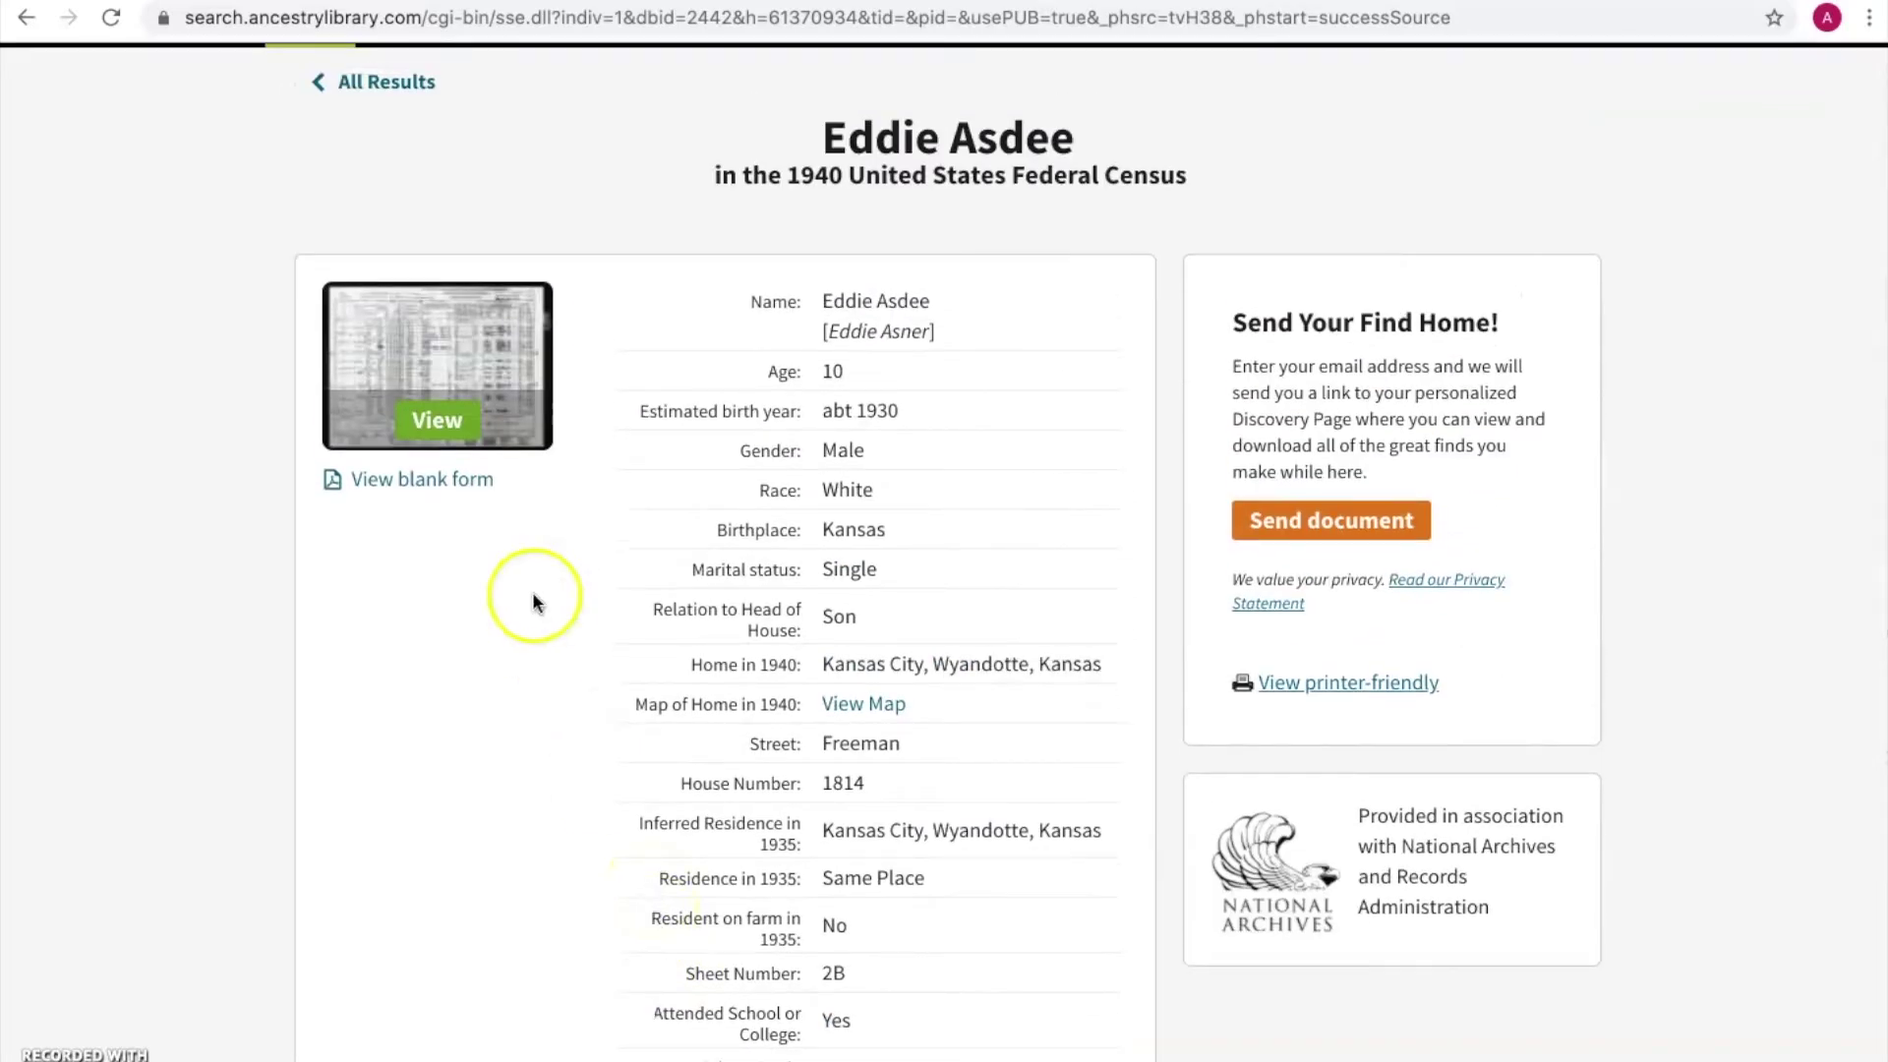
View the original 1940 census page image and examine the highlighted family rows and the transcribed record details
left_click(436, 423)
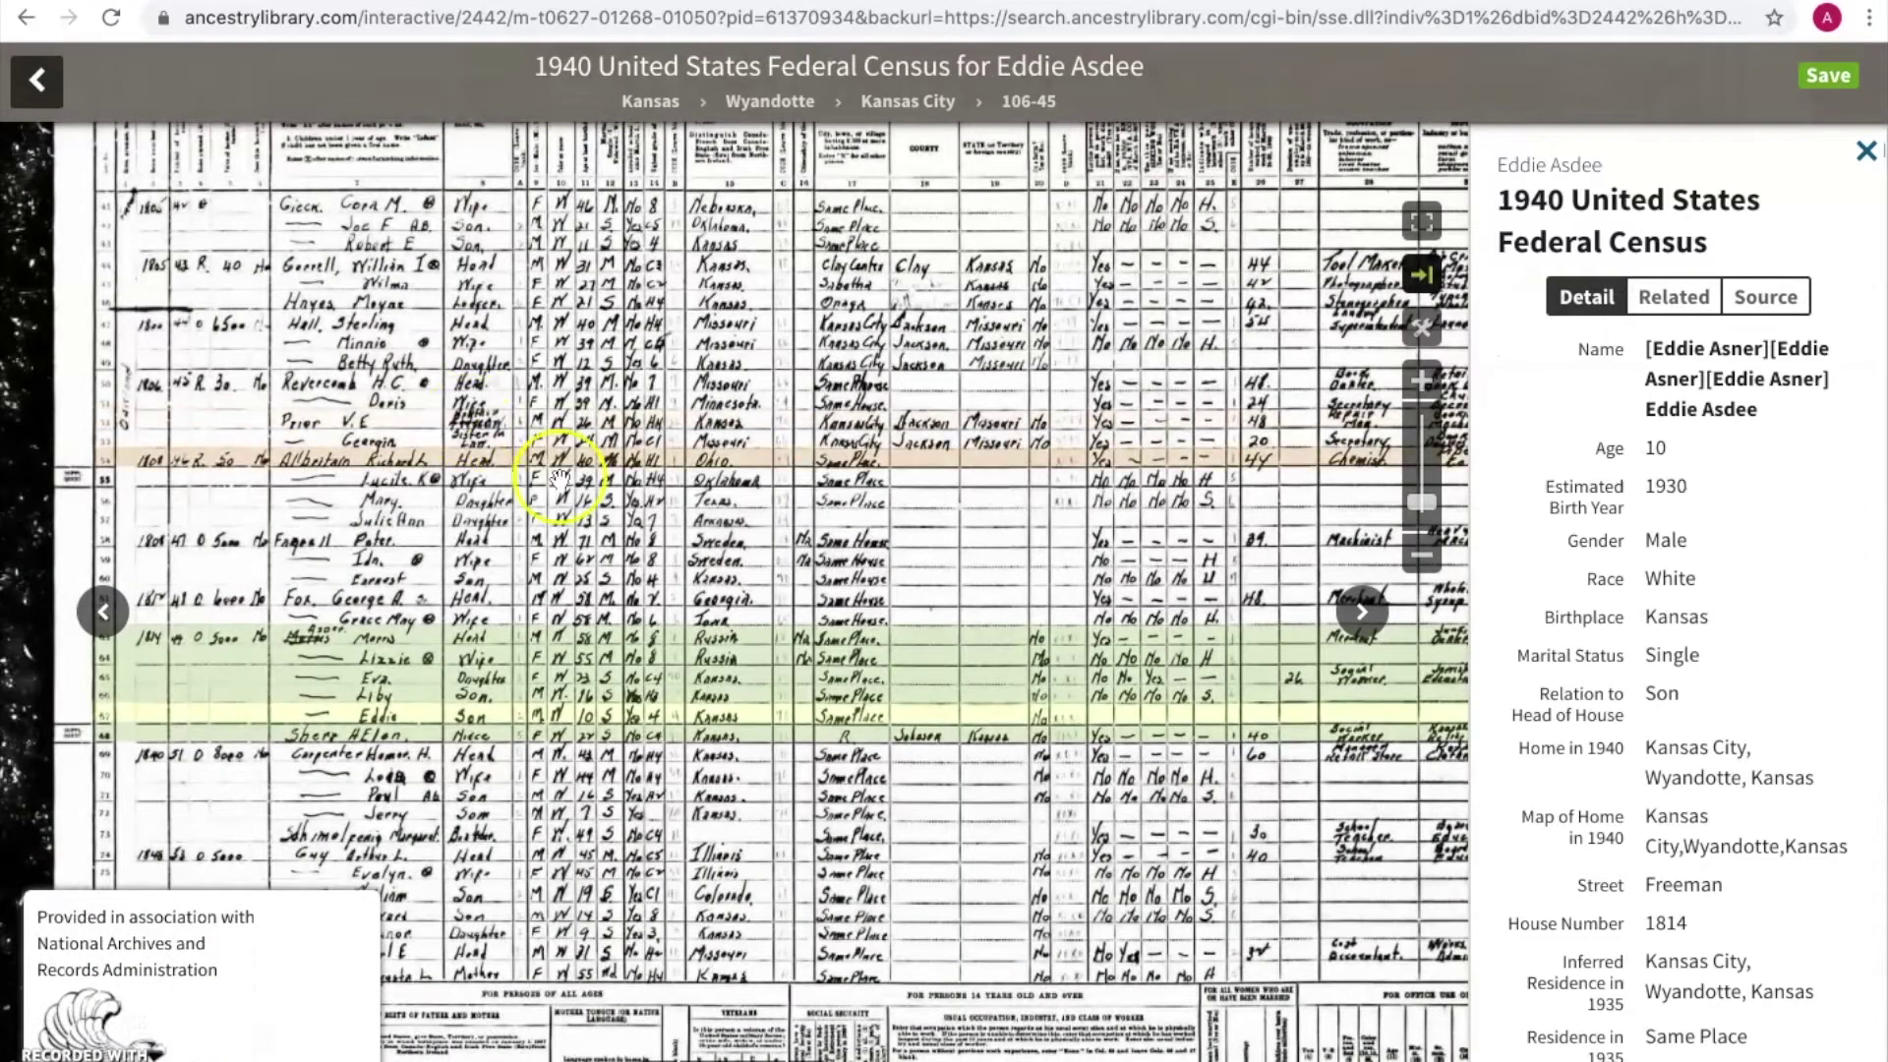
left_click(657, 740)
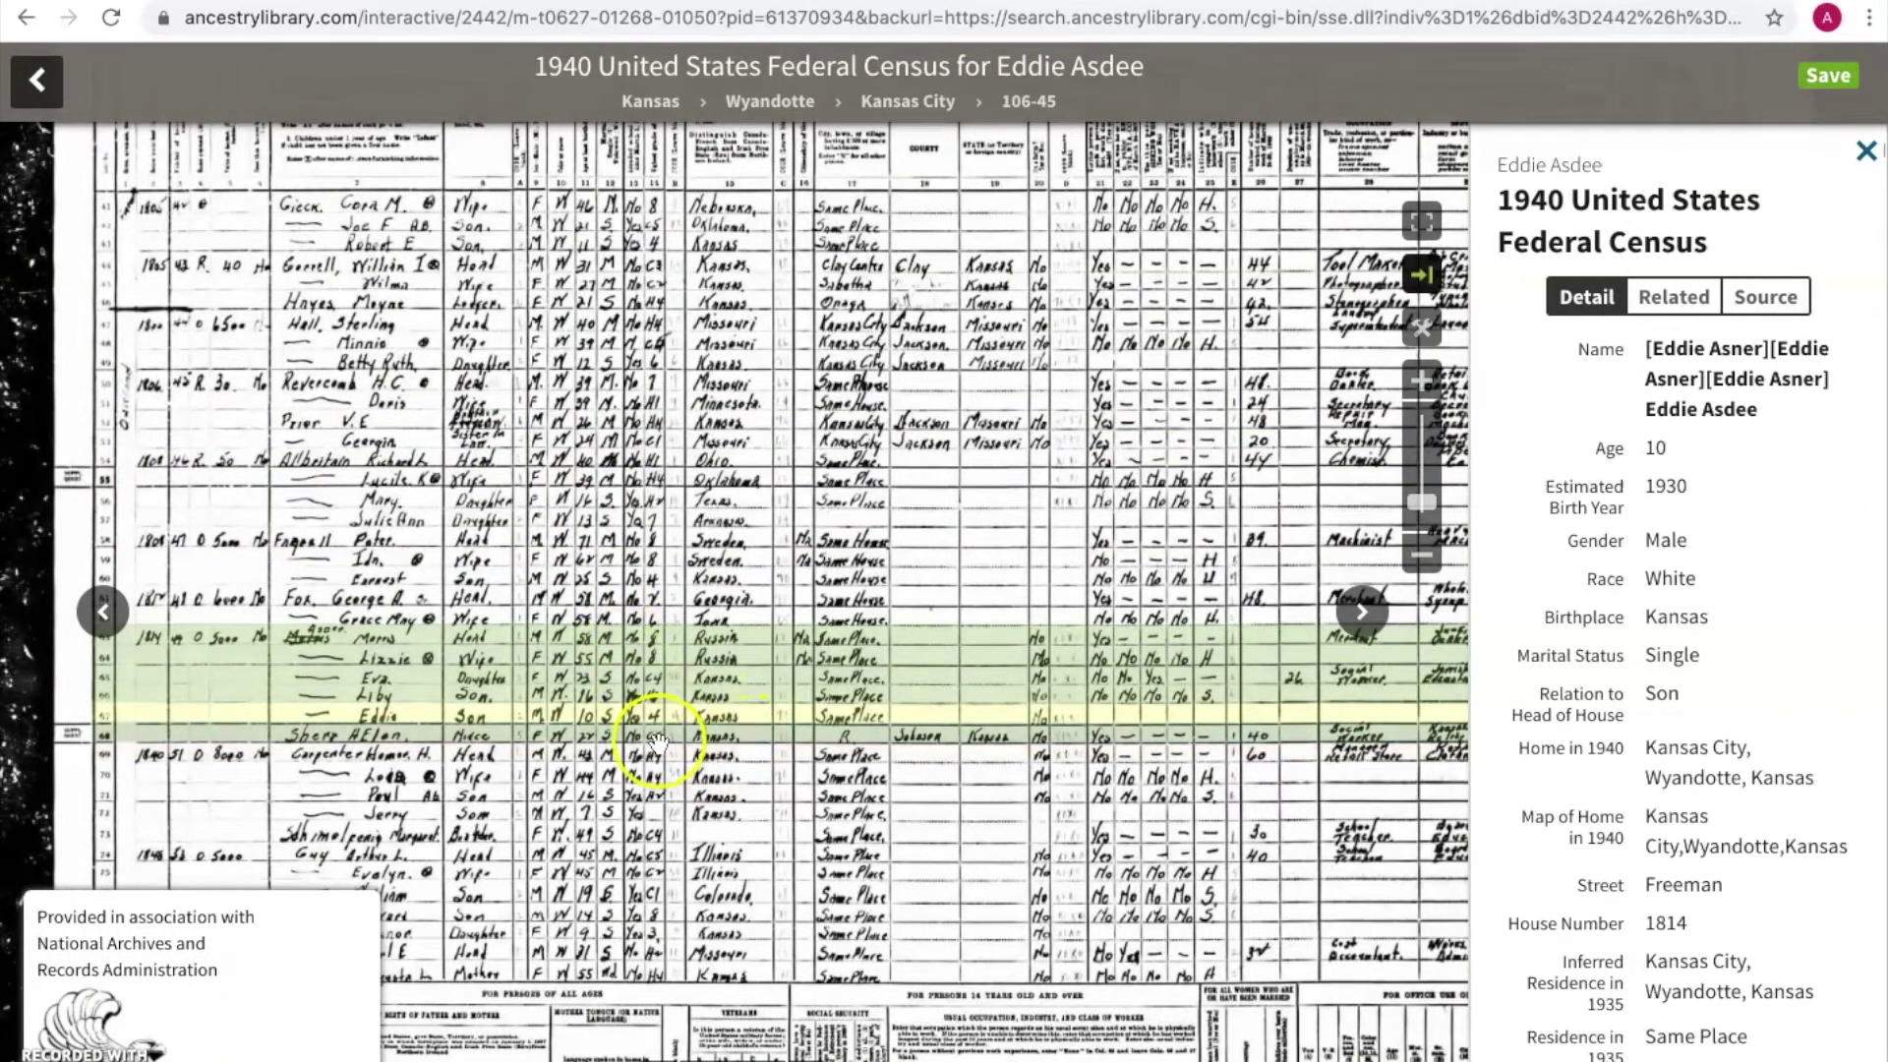
left_click(101, 1033)
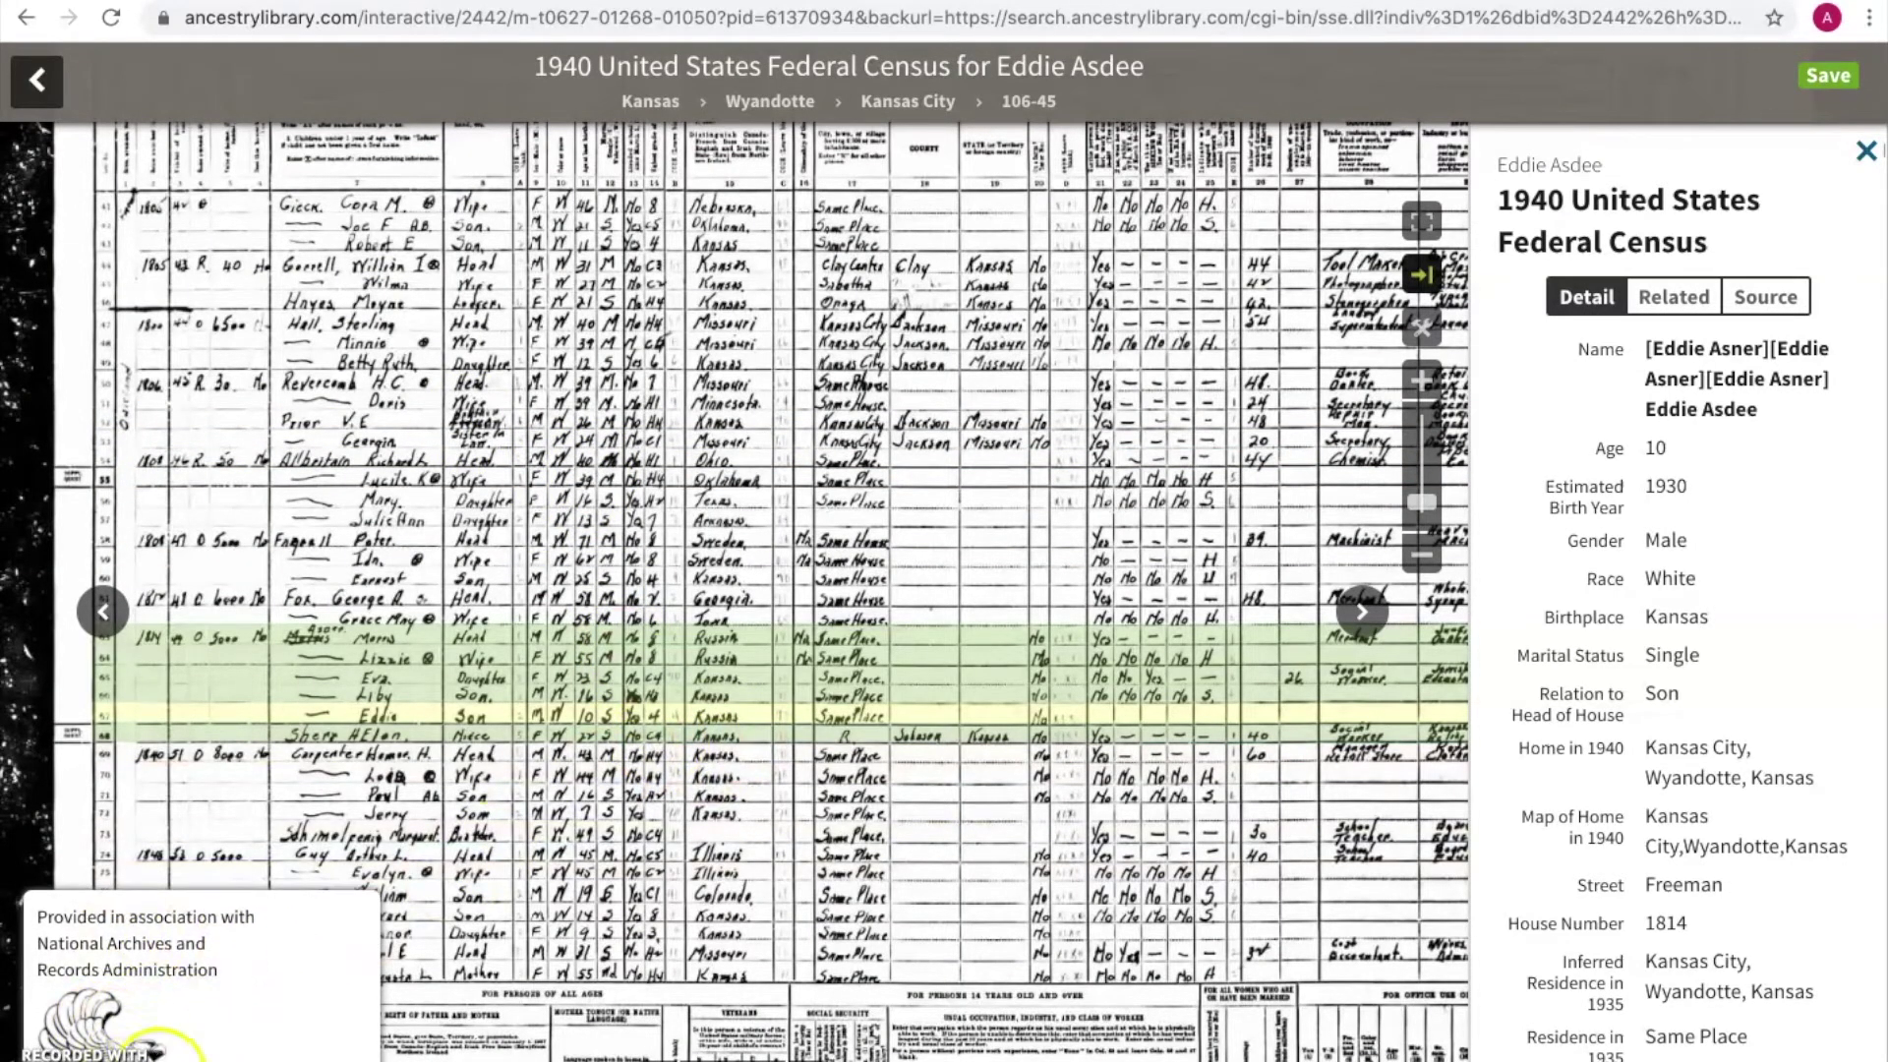
mouse_move(505, 723)
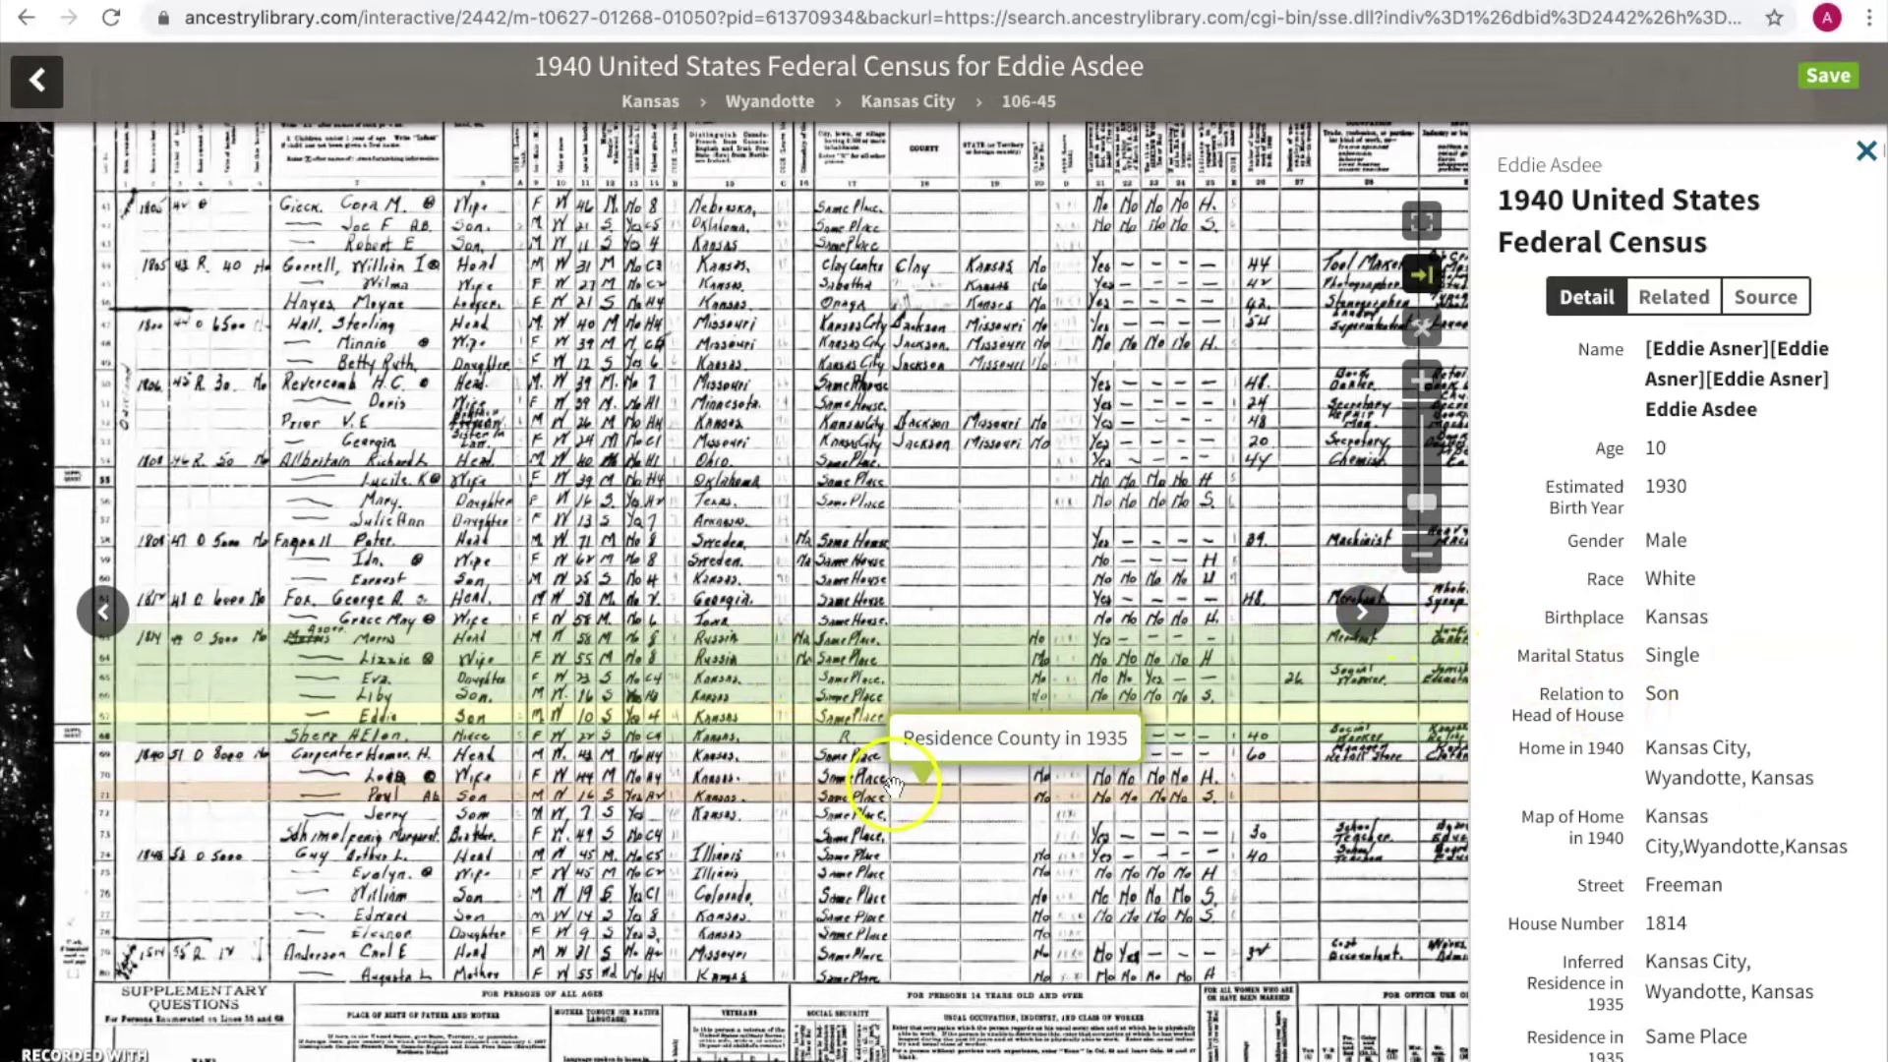
scroll(1629, 750, "down", 3)
scroll(1629, 749, "down", 3)
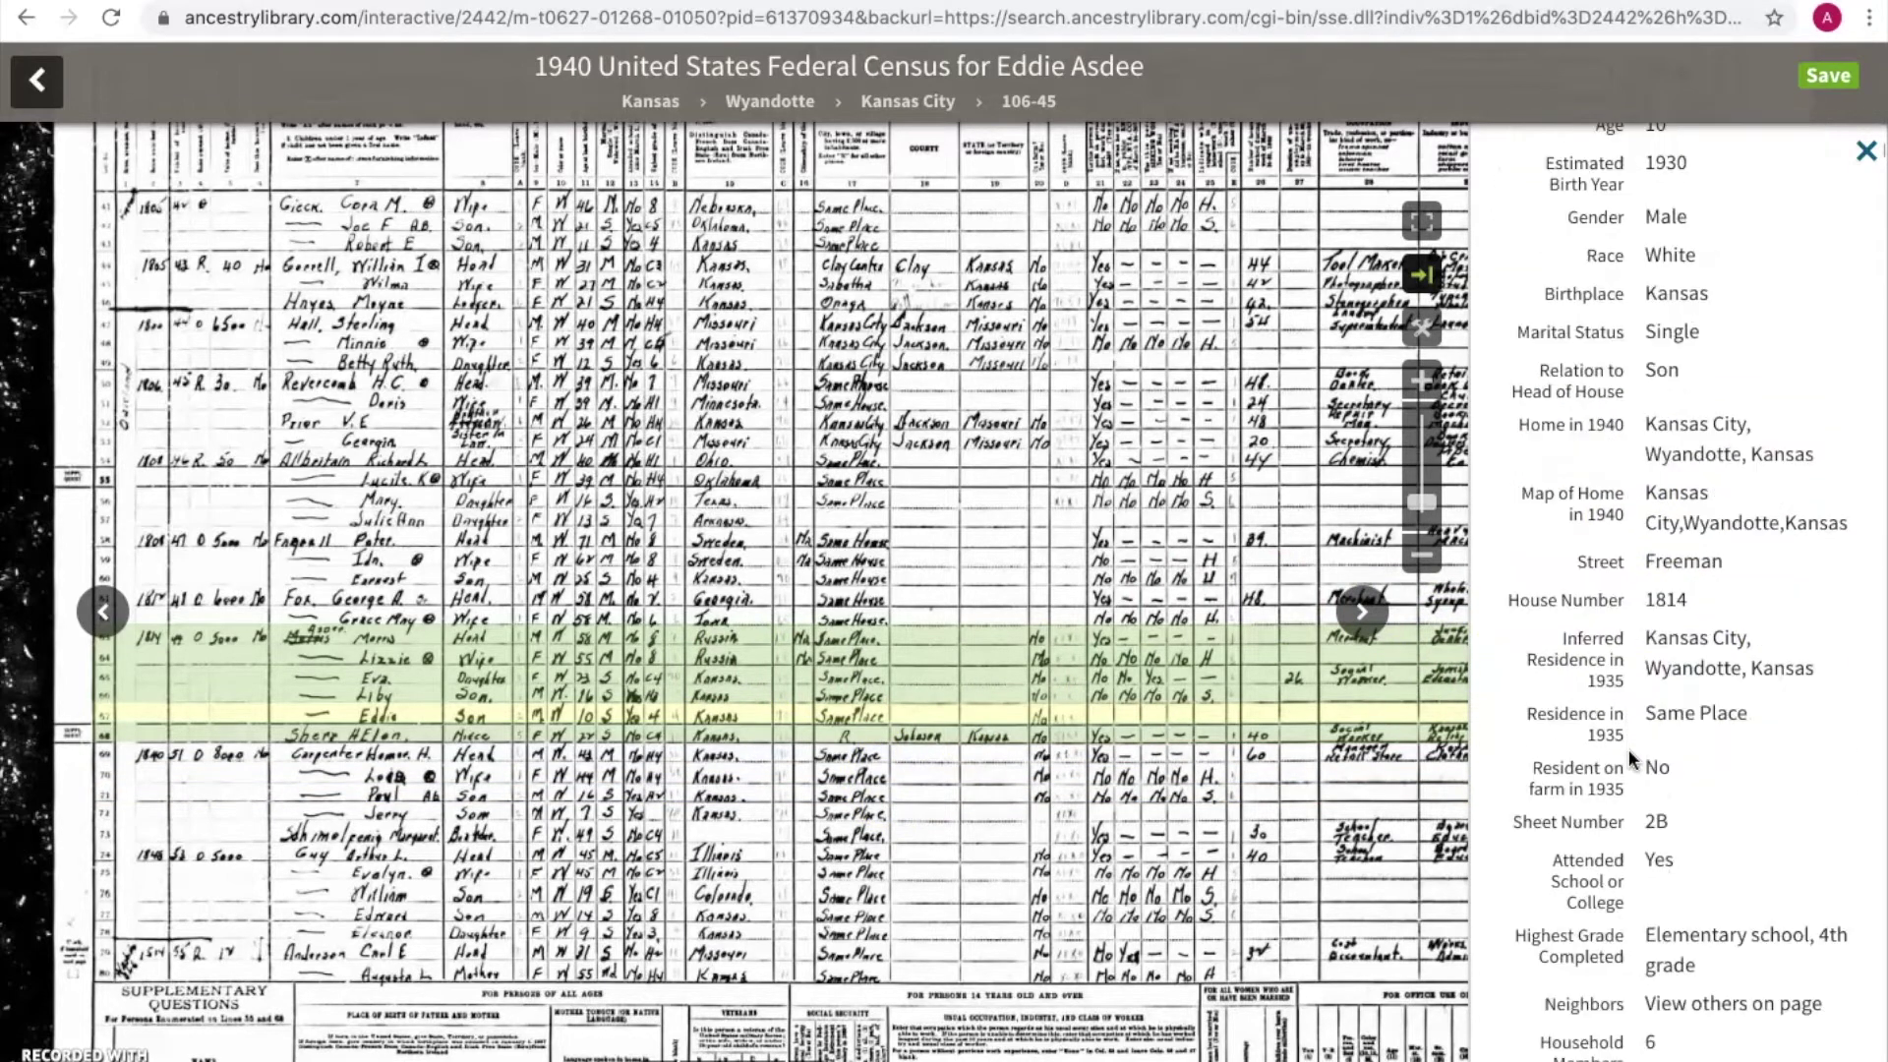
Review the transcribed details back up to the name, and view the census page without the details panel and in full screen
scroll(1628, 750, "up", 3)
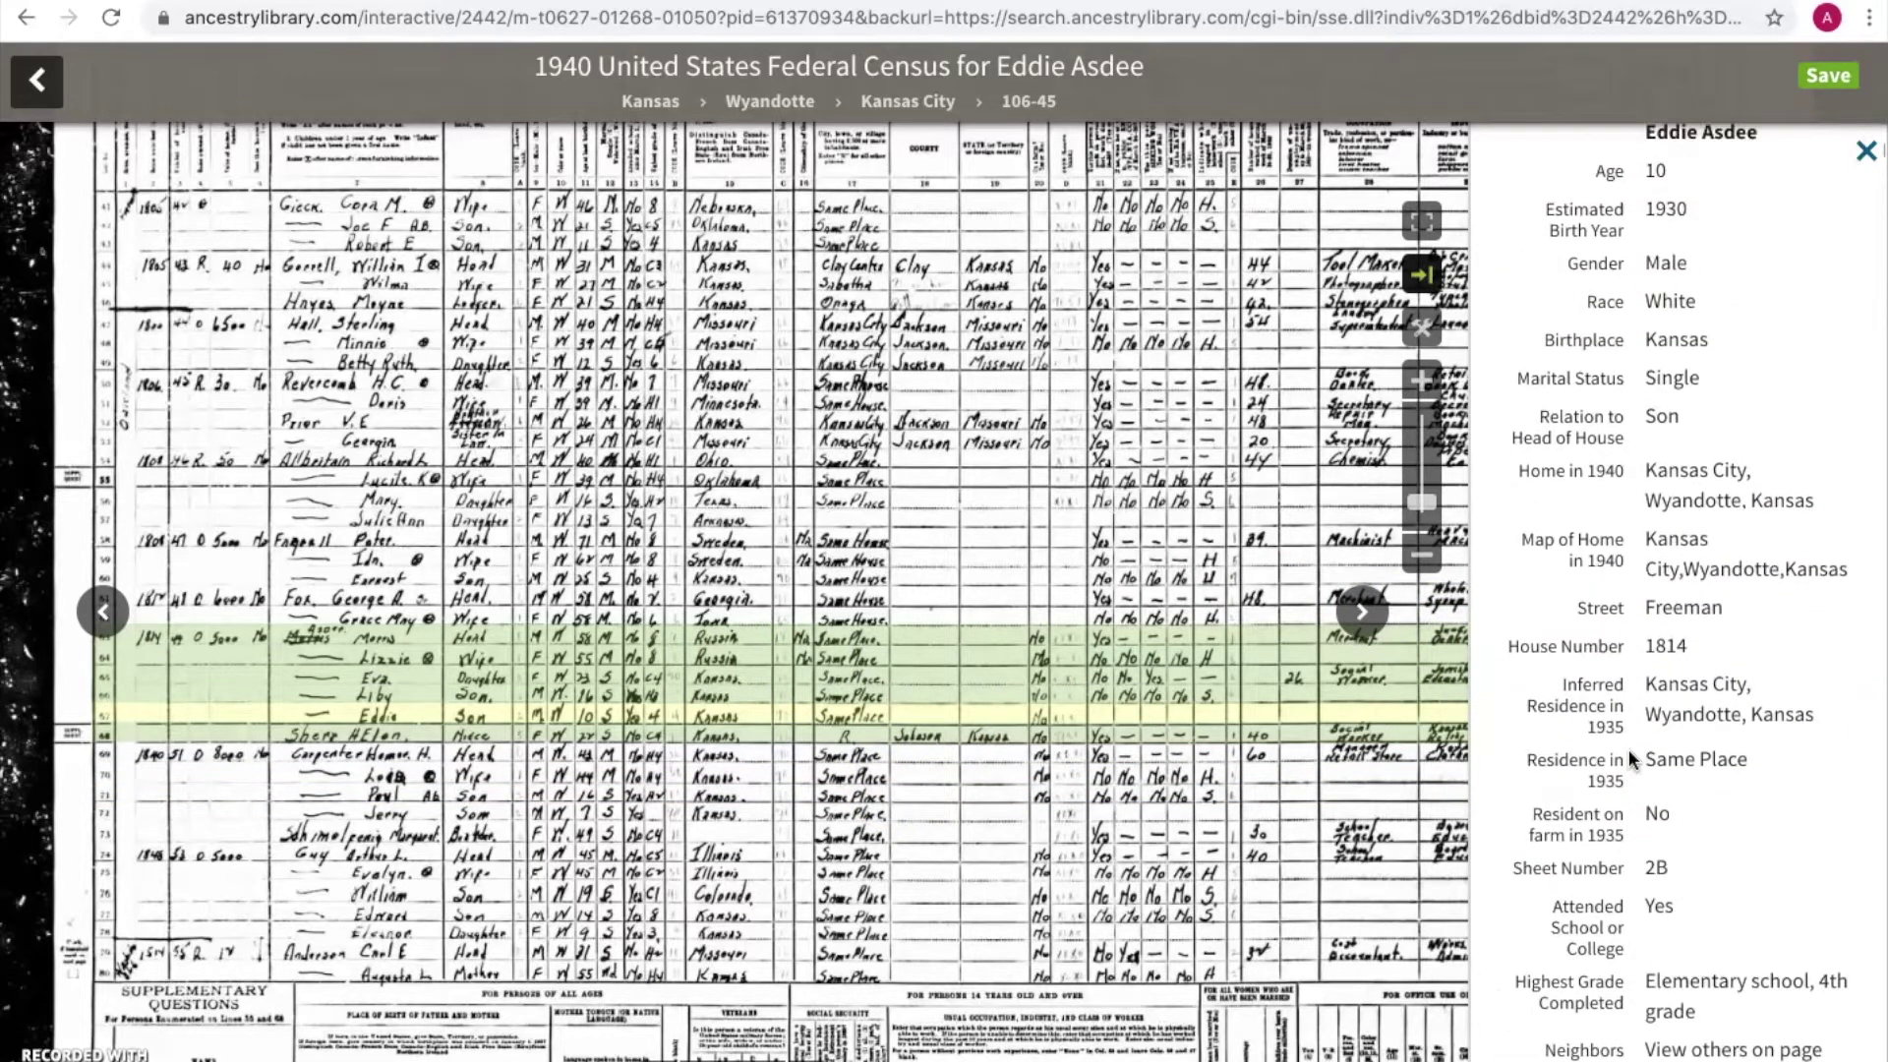
scroll(1629, 749, "up", 1)
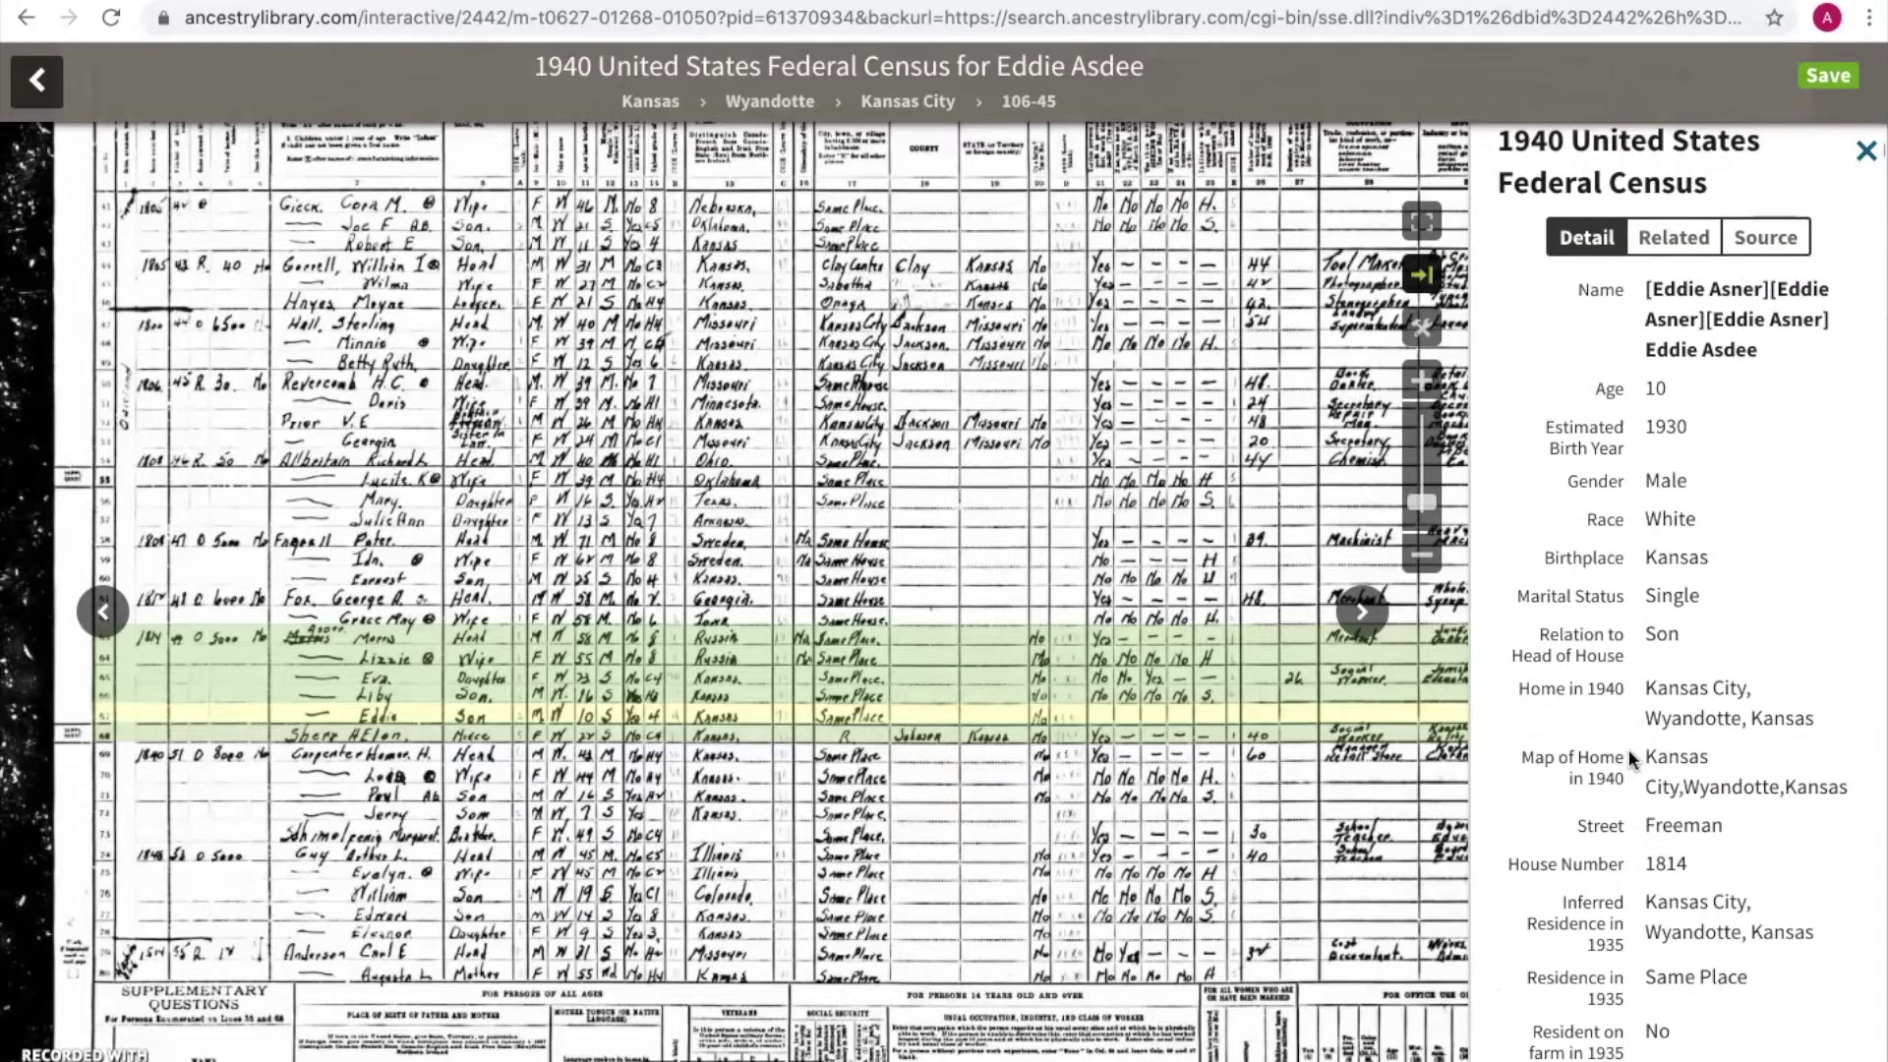
left_click(1866, 151)
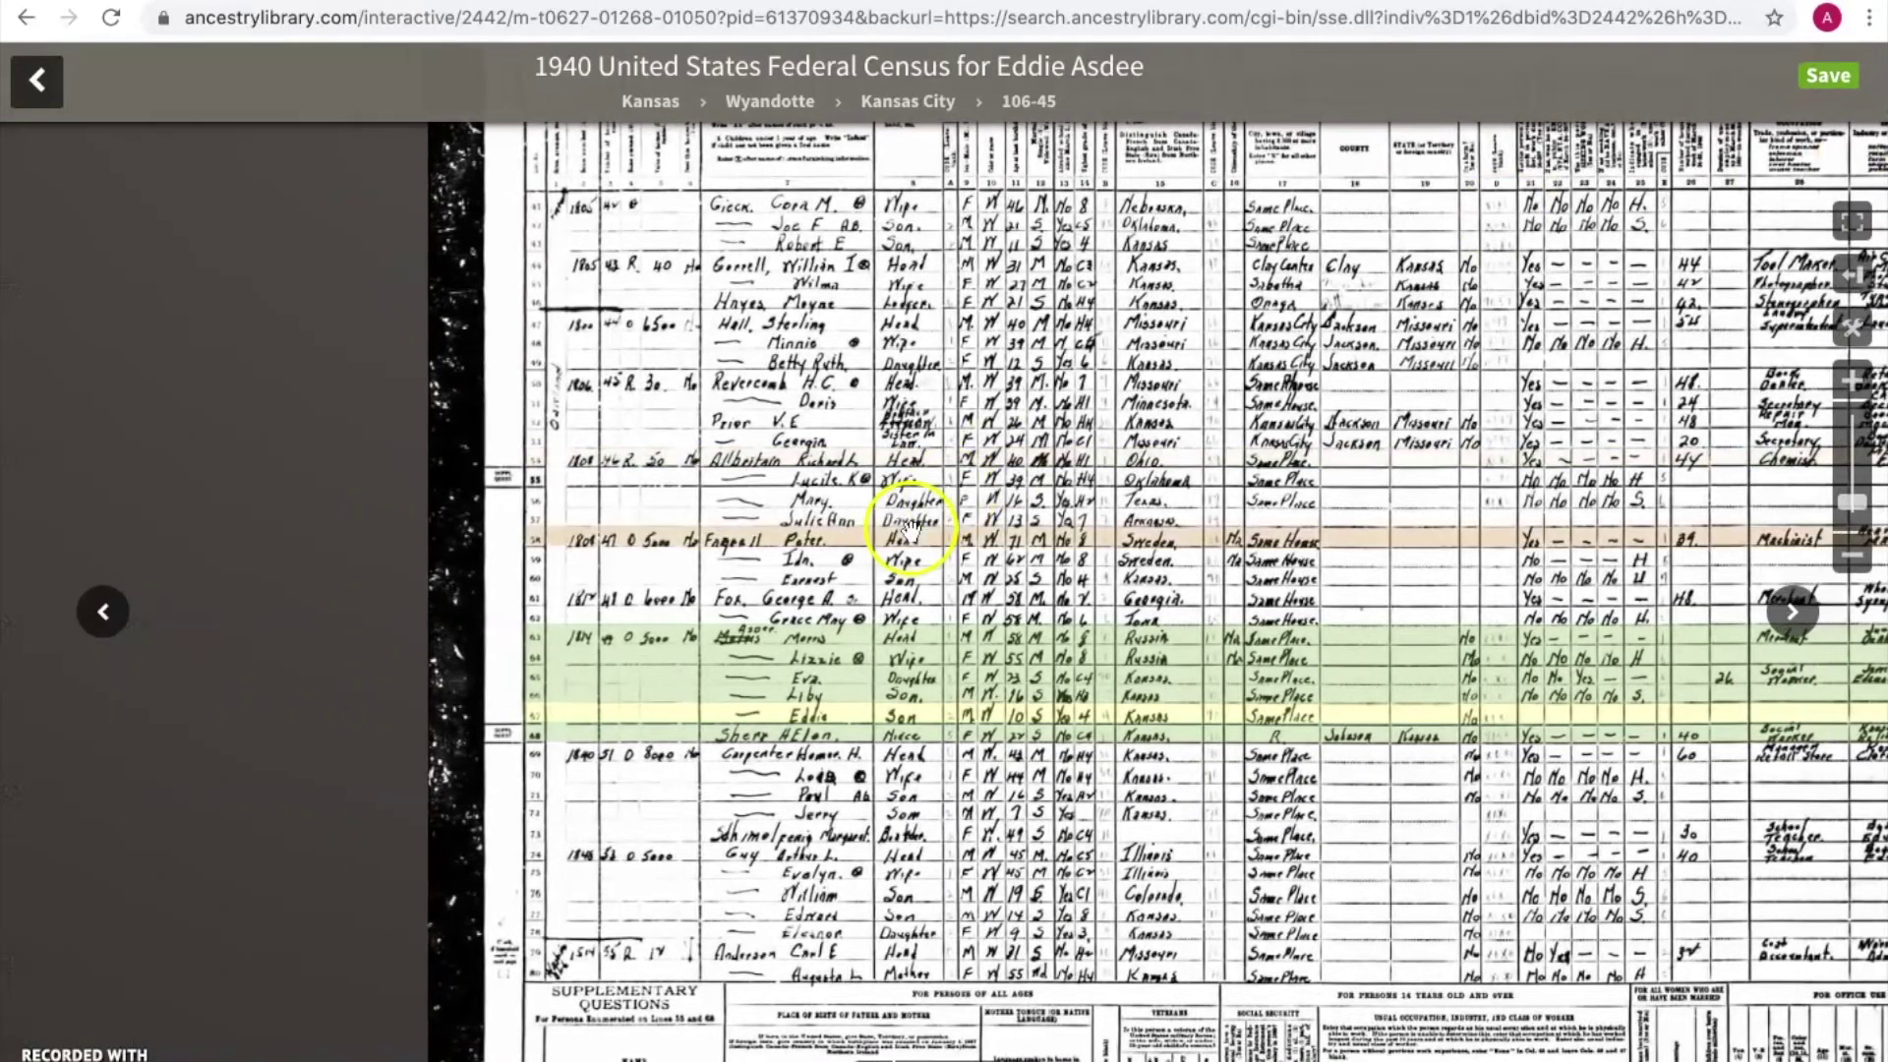
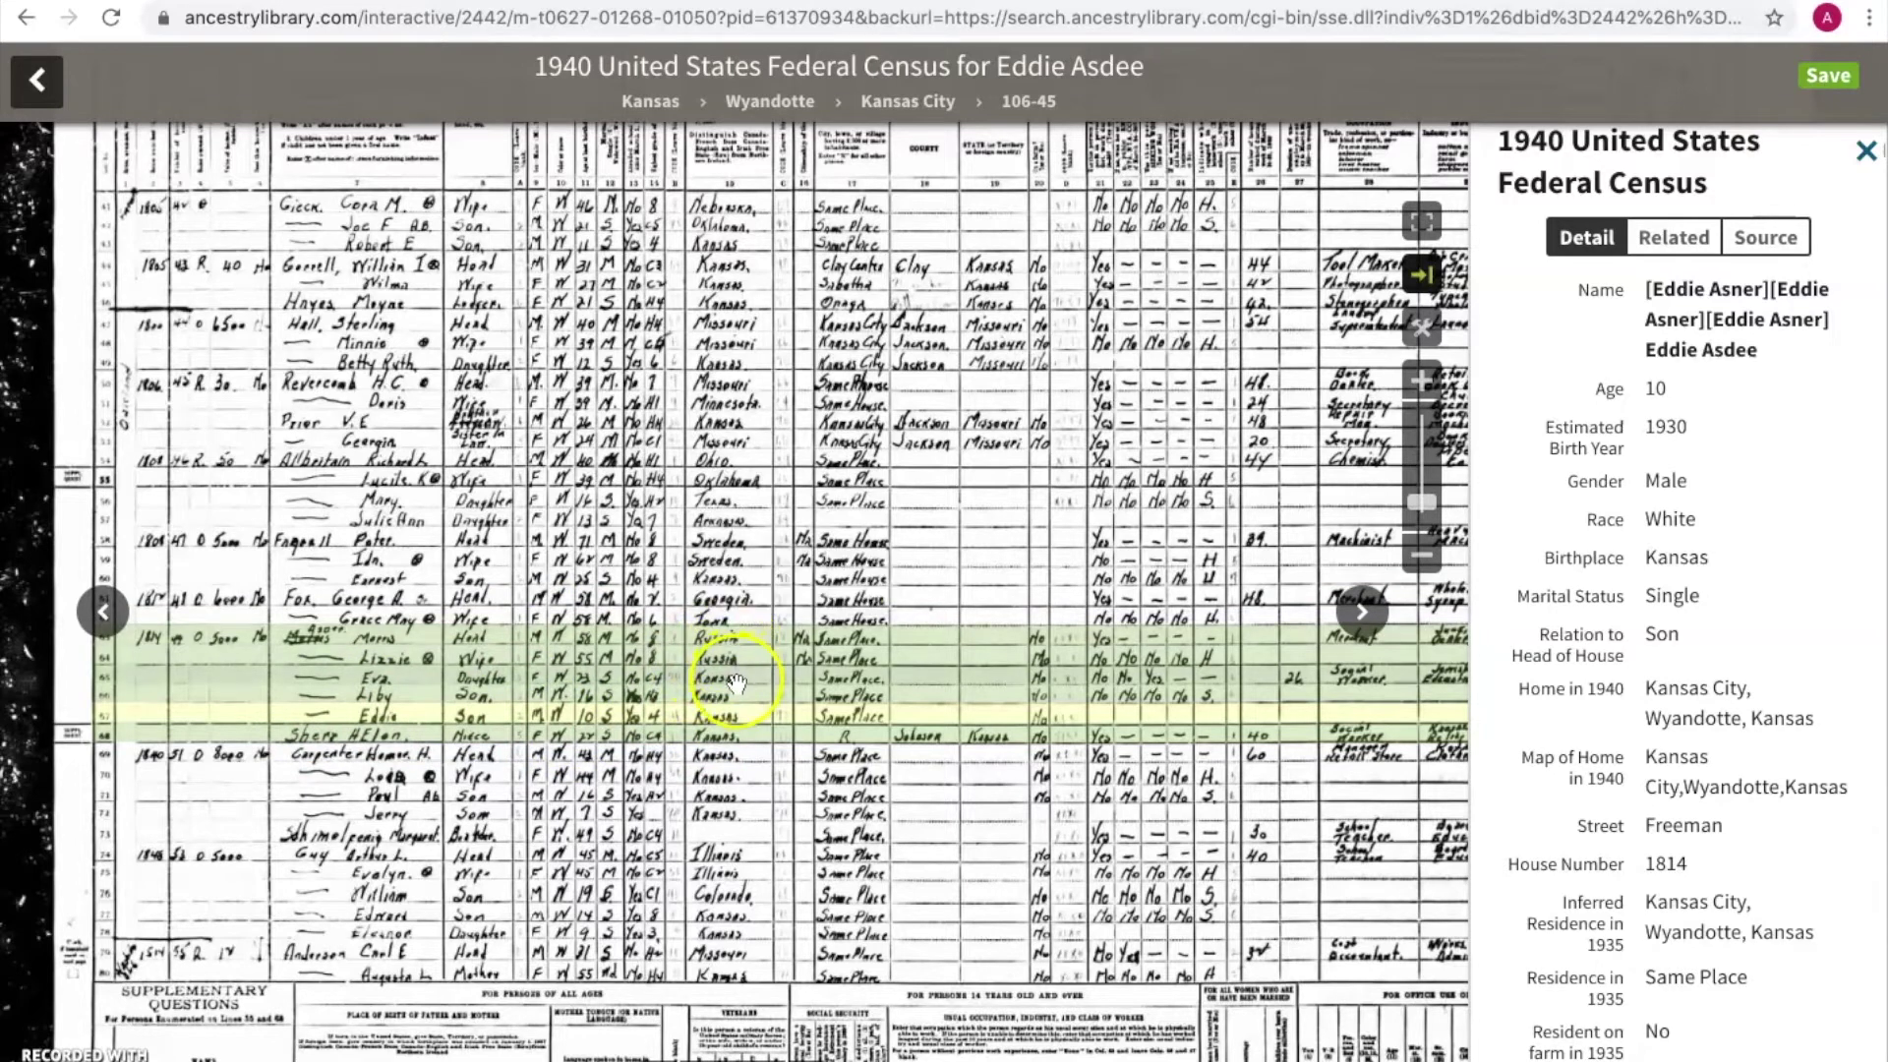
mouse_move(737, 678)
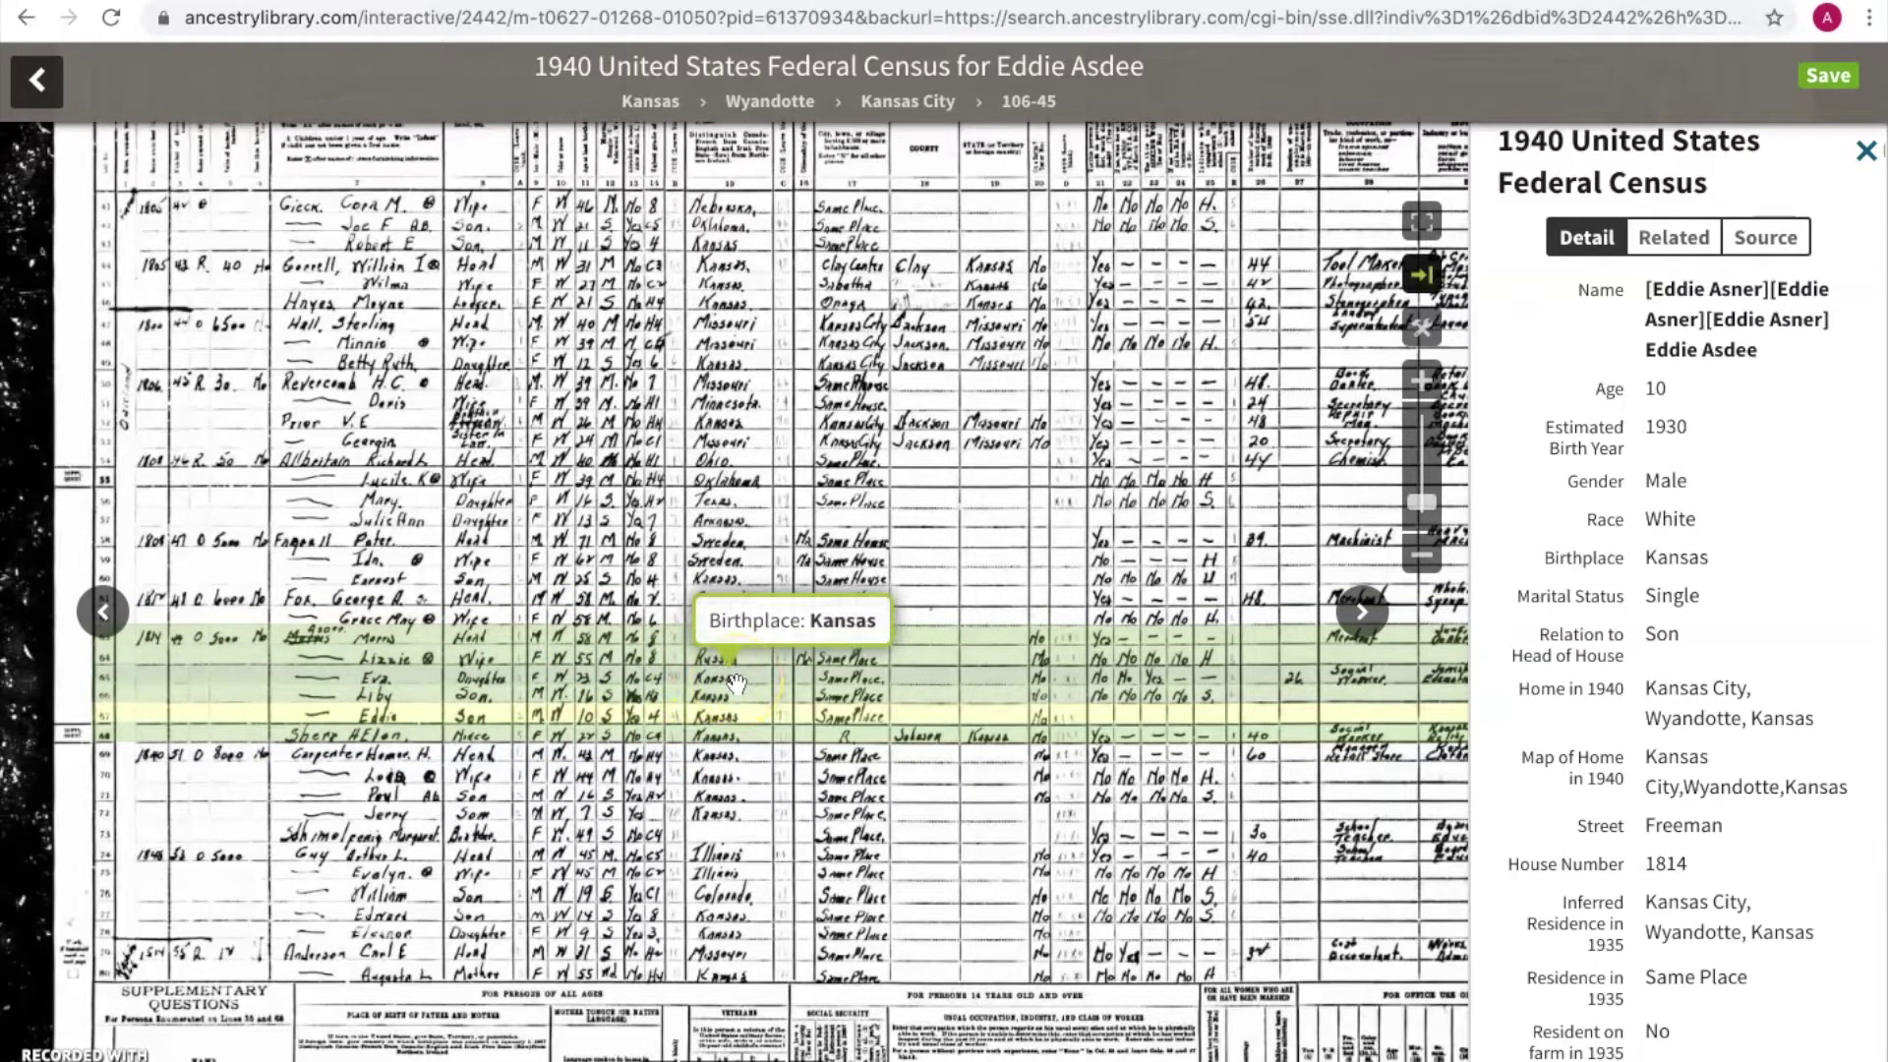
left_click(1423, 221)
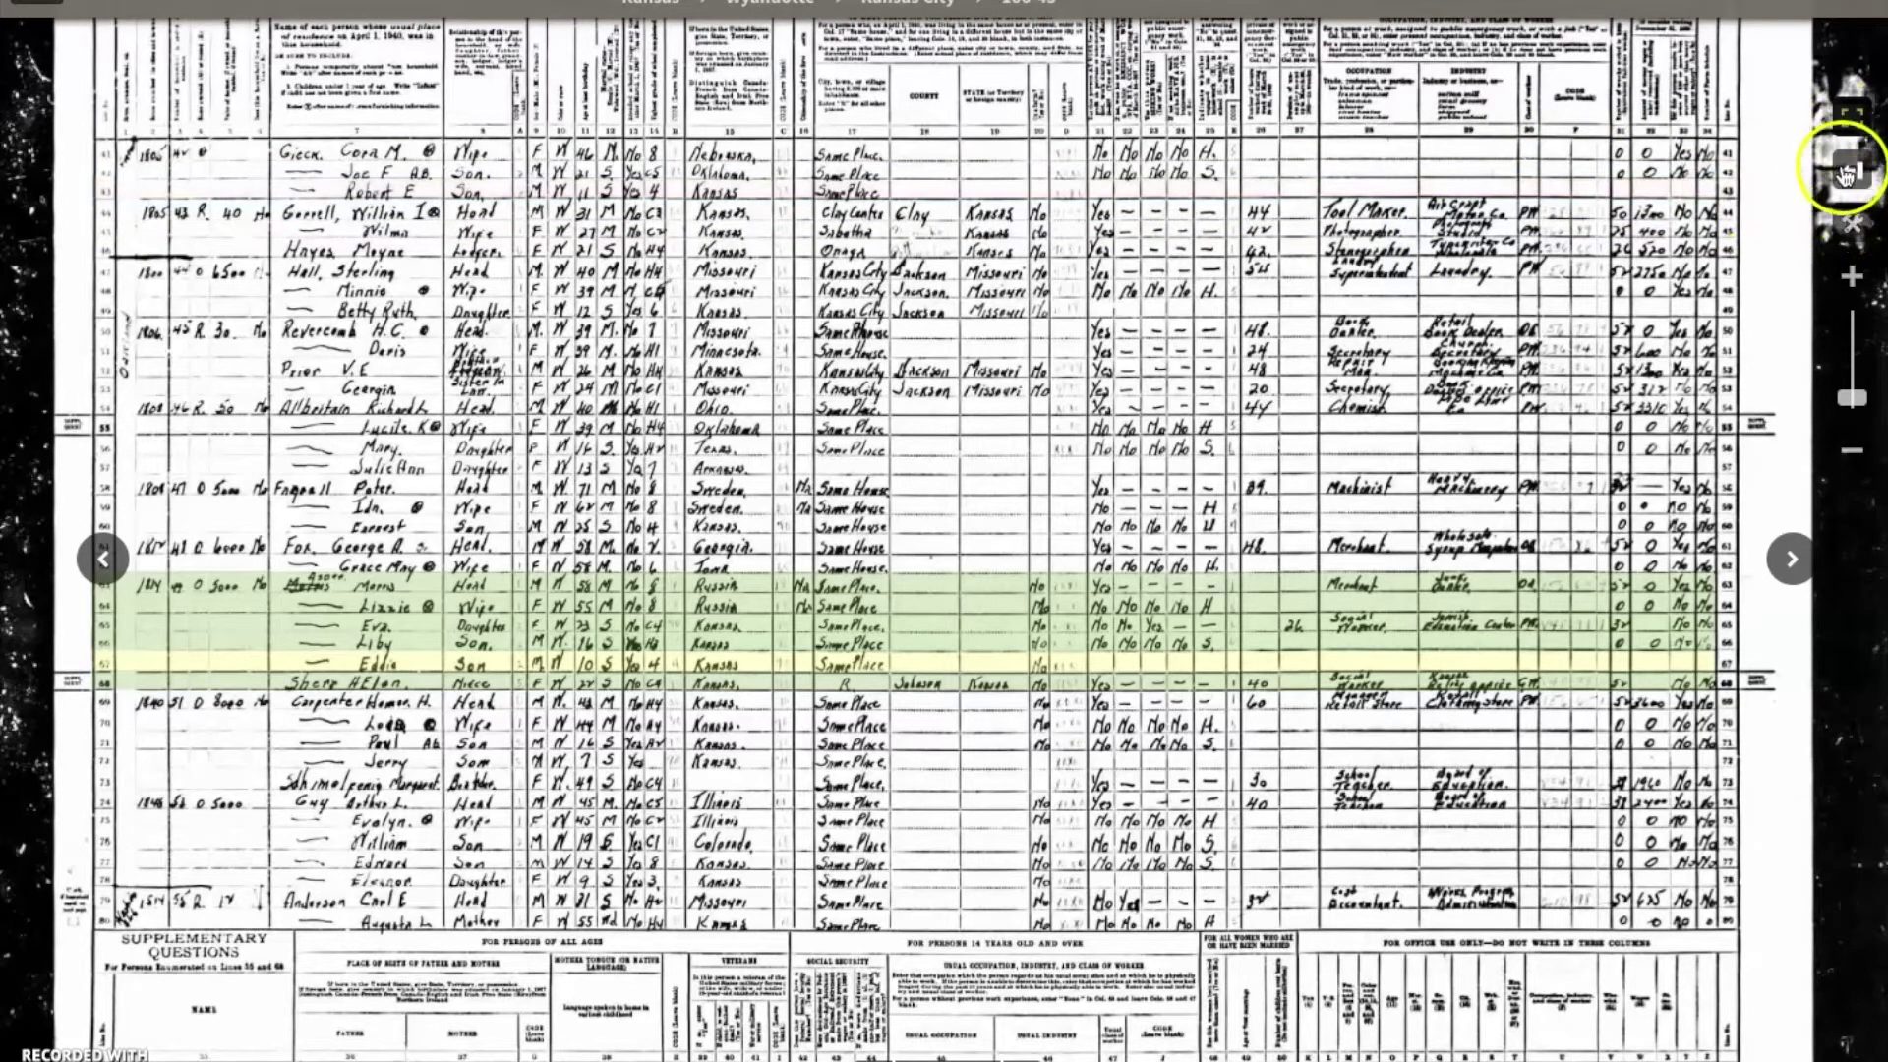
left_click(1846, 120)
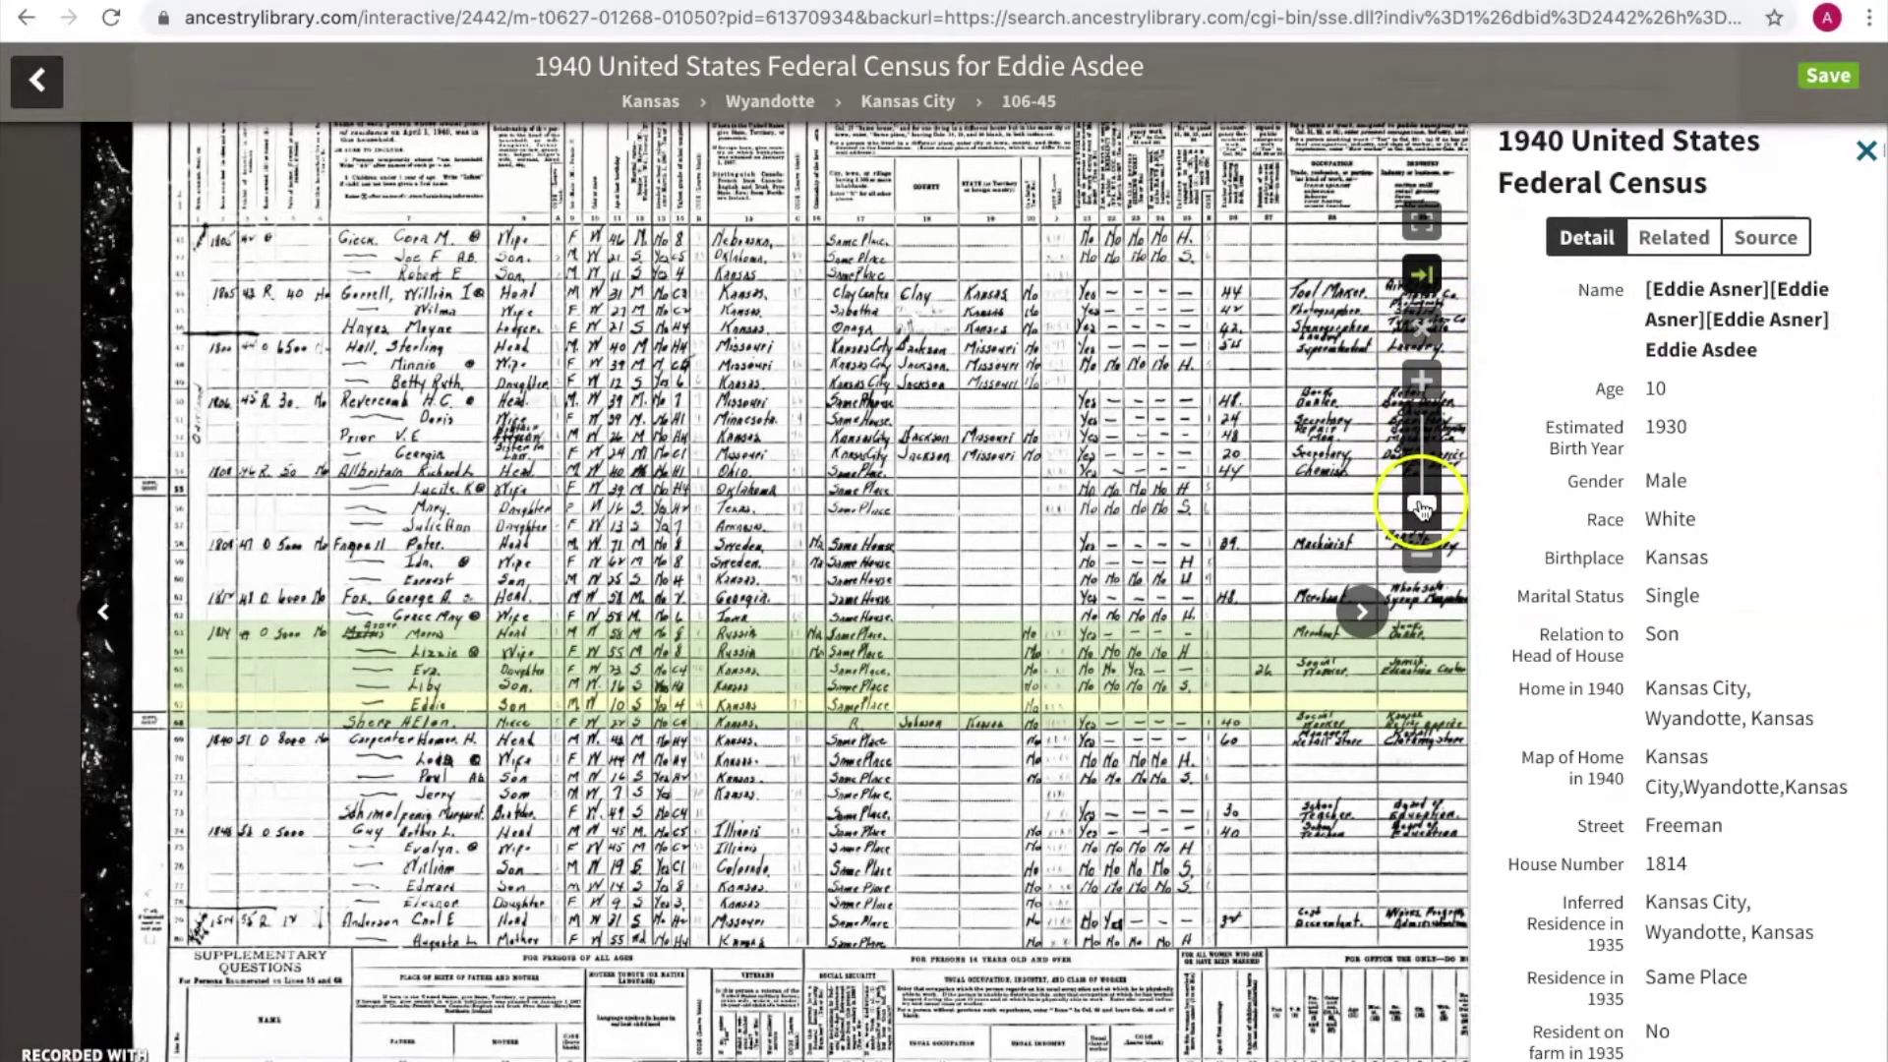
Zoom in on the highlighted family rows and read across their name, relation, age, birthplace and residence entries
left_click_drag(1421, 504, 1421, 485)
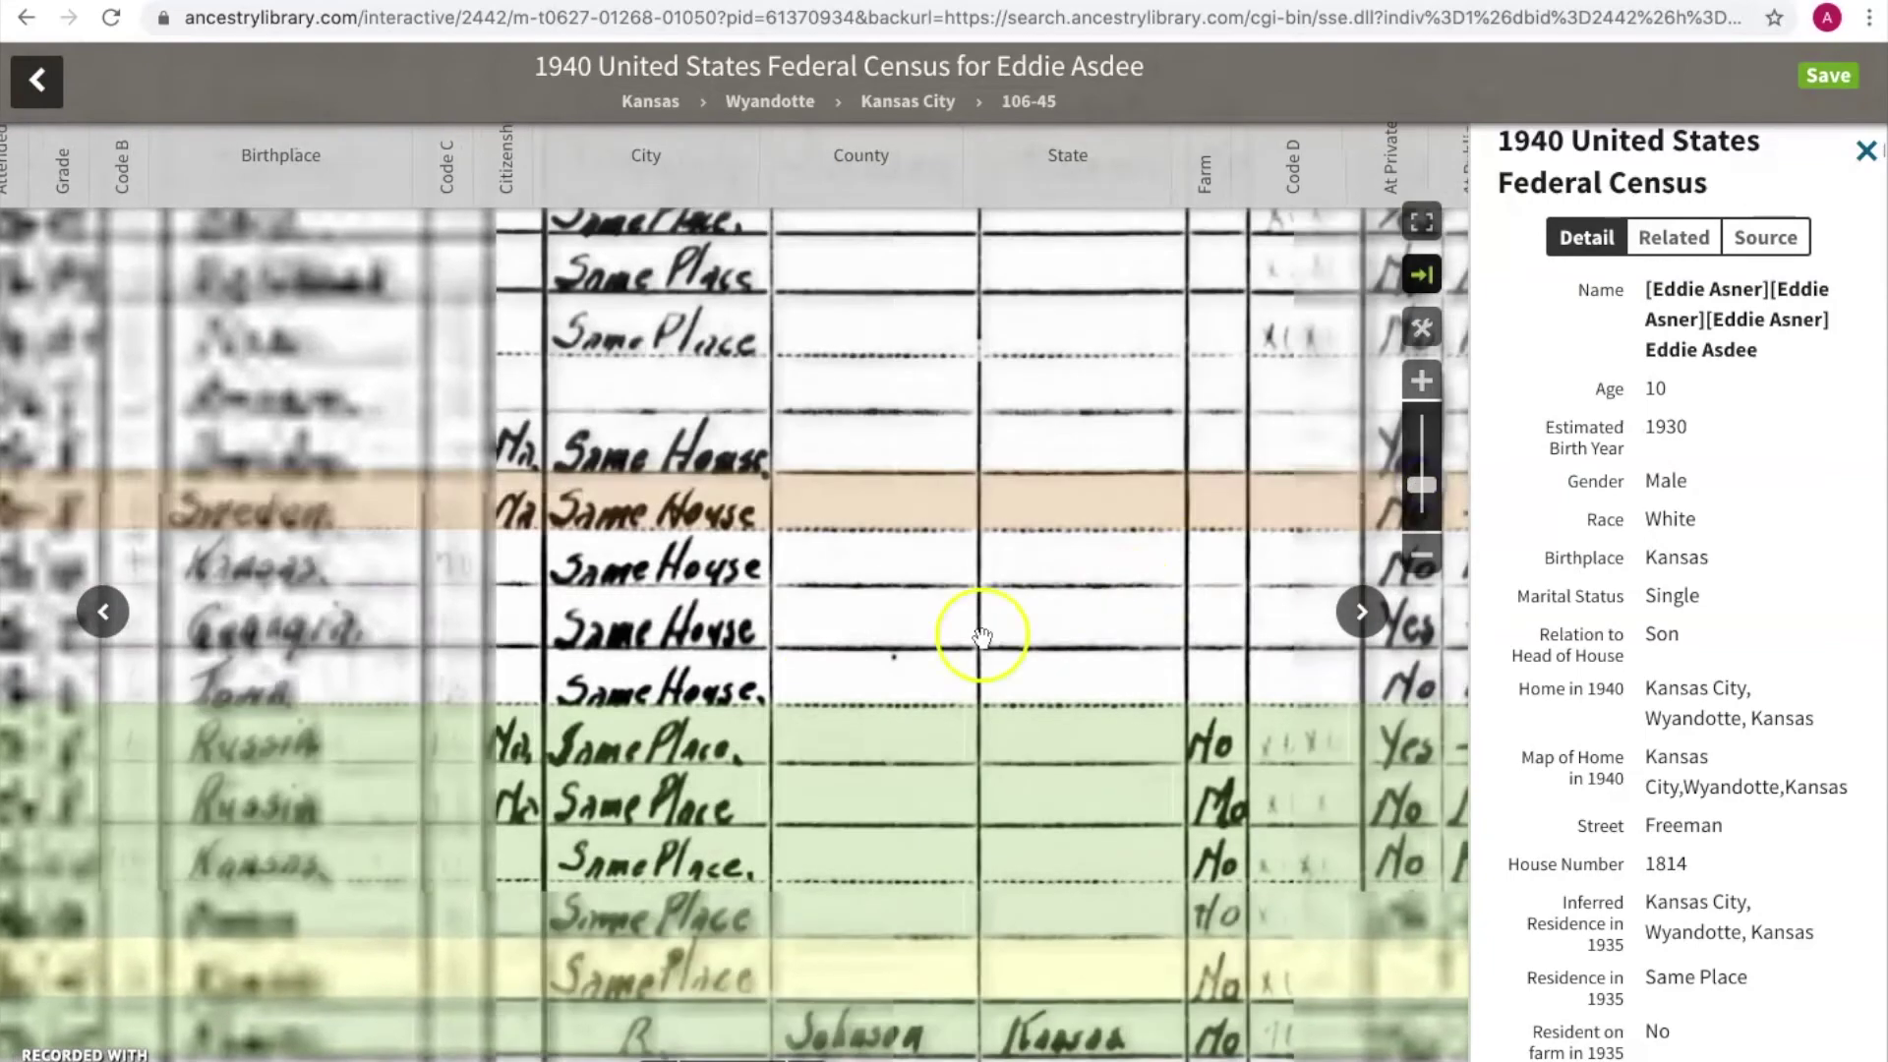
left_click_drag(982, 637, 1426, 550)
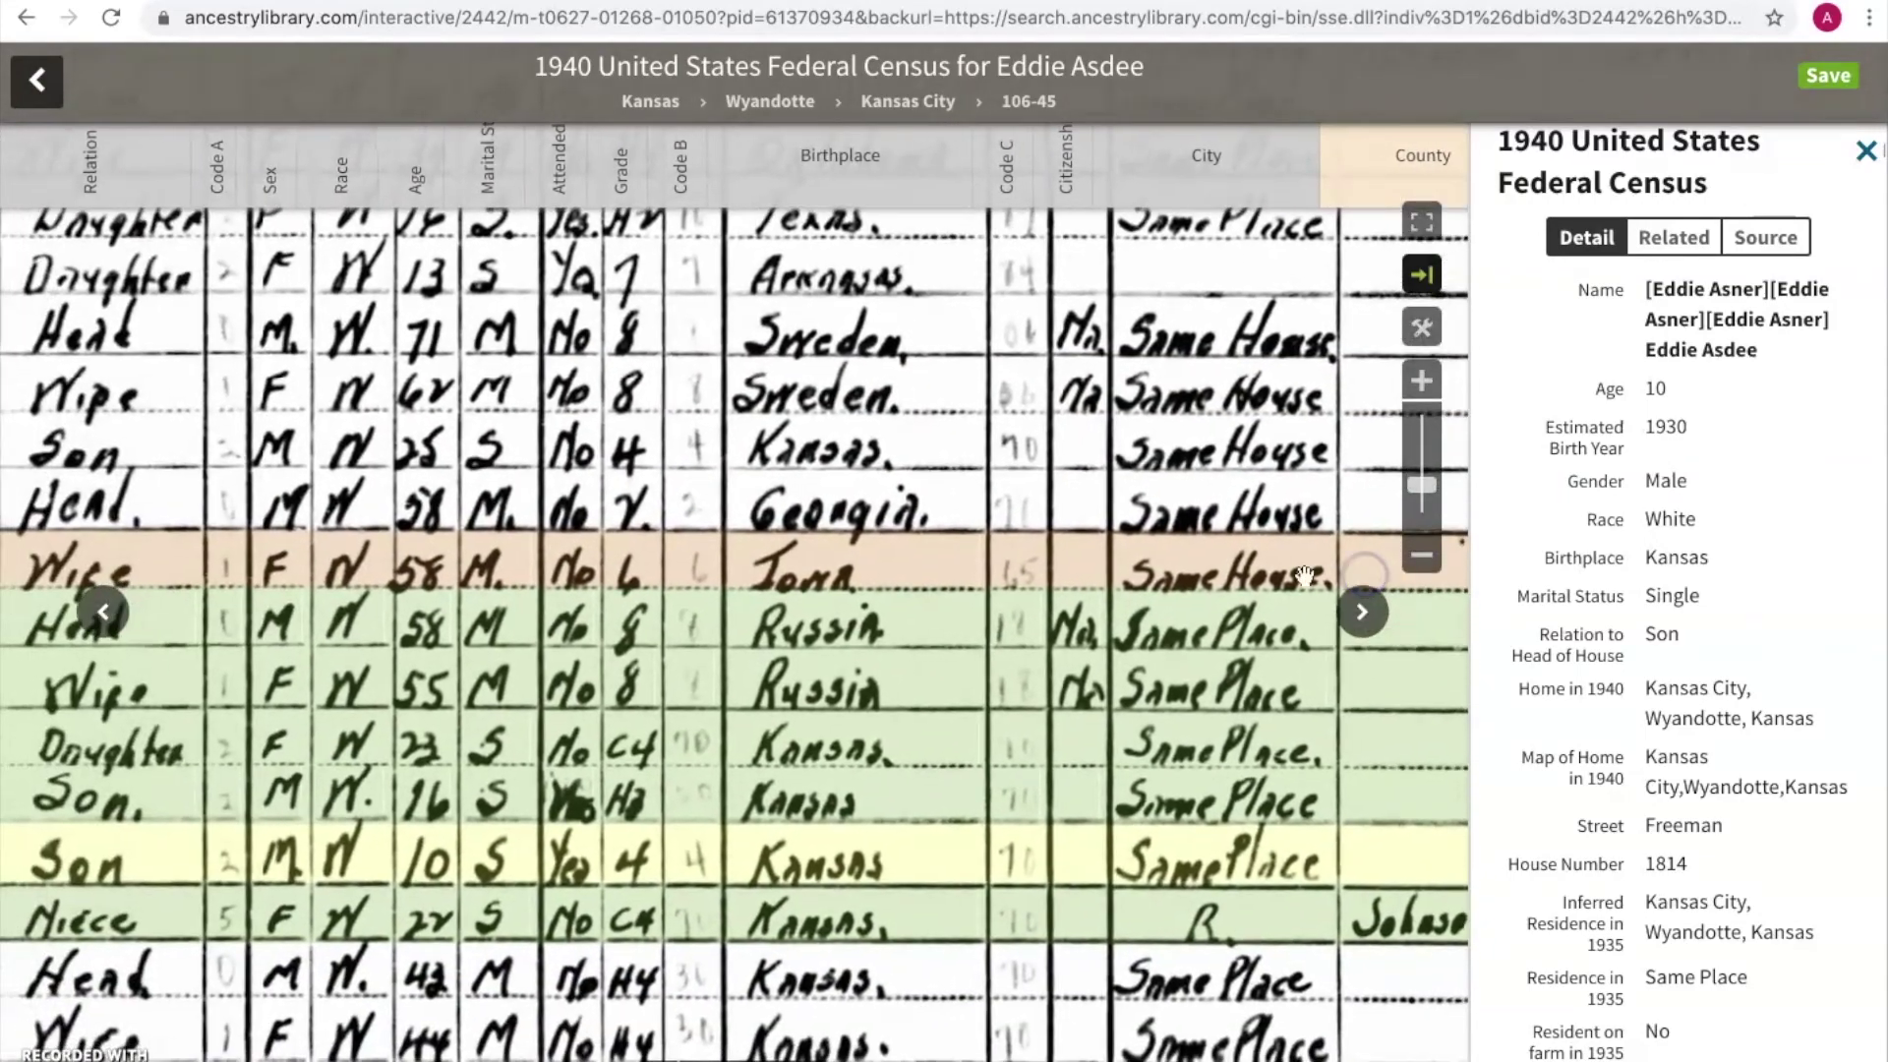
left_click_drag(750, 734, 1496, 607)
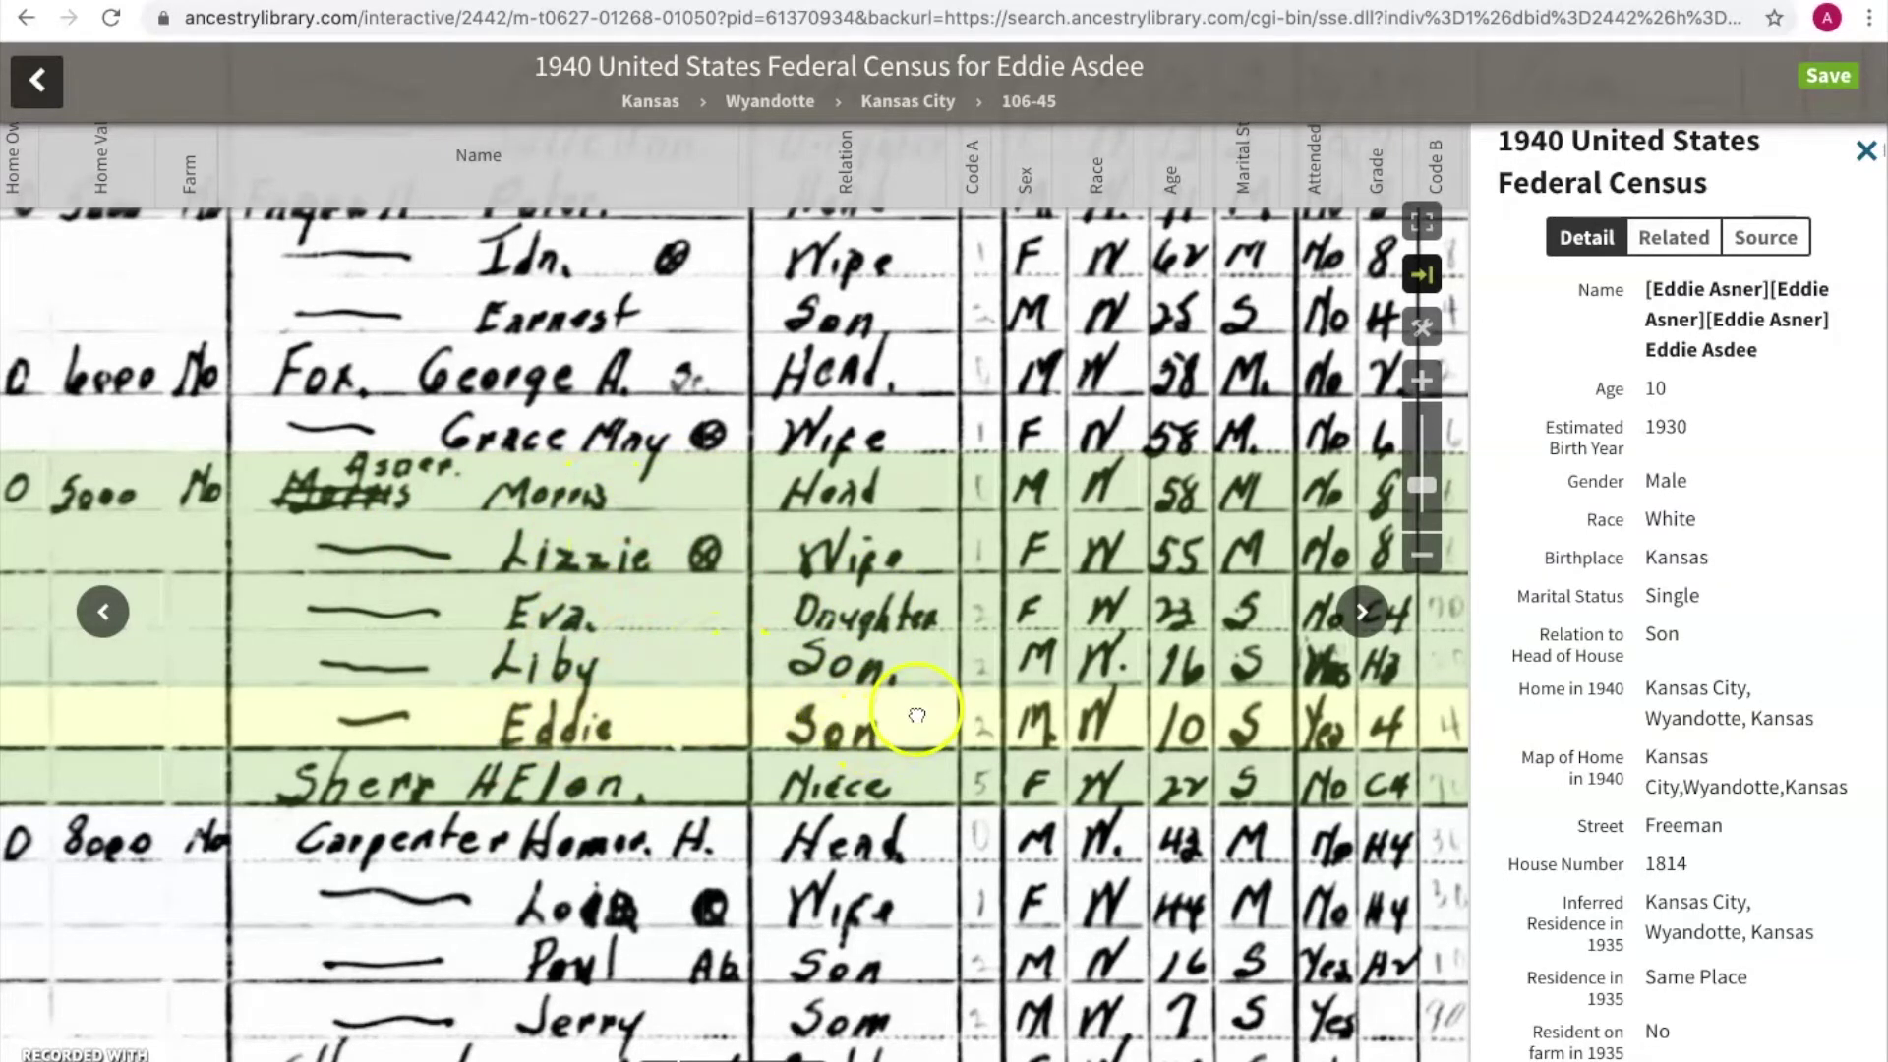
left_click_drag(917, 710, 428, 738)
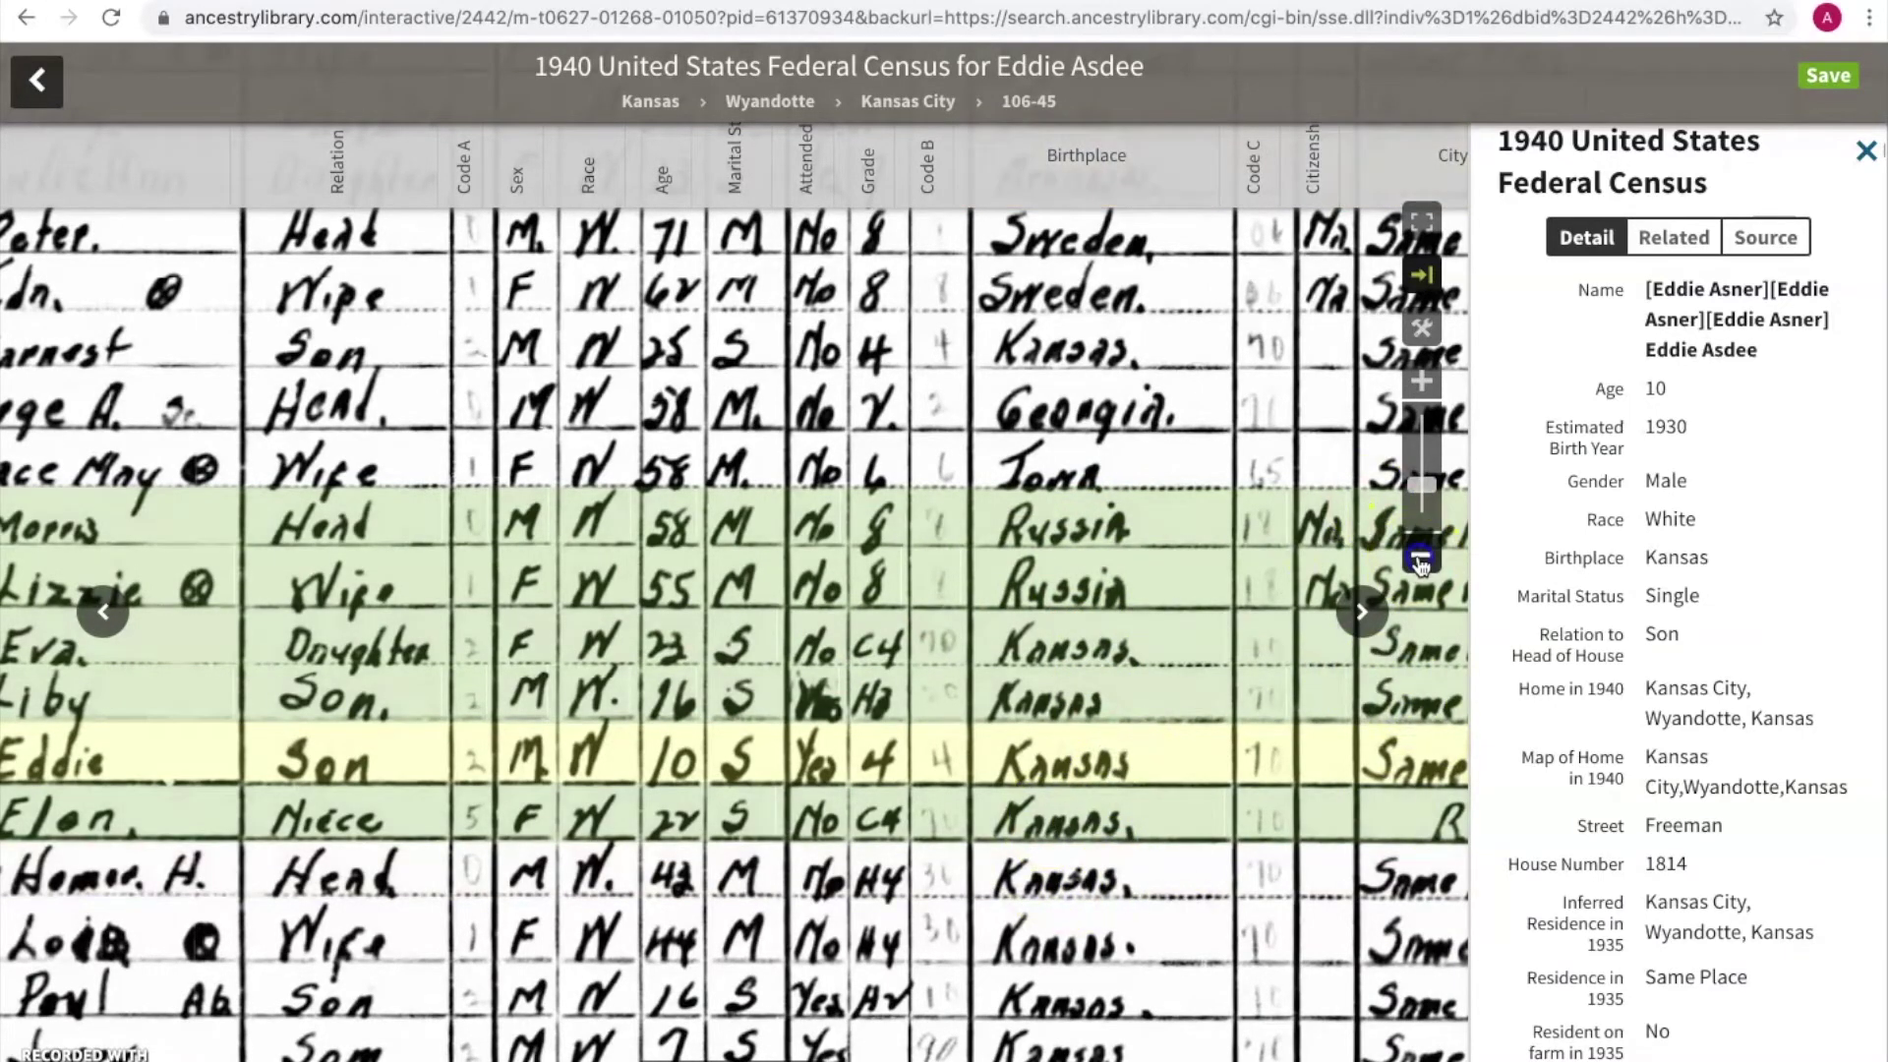
left_click(1421, 558)
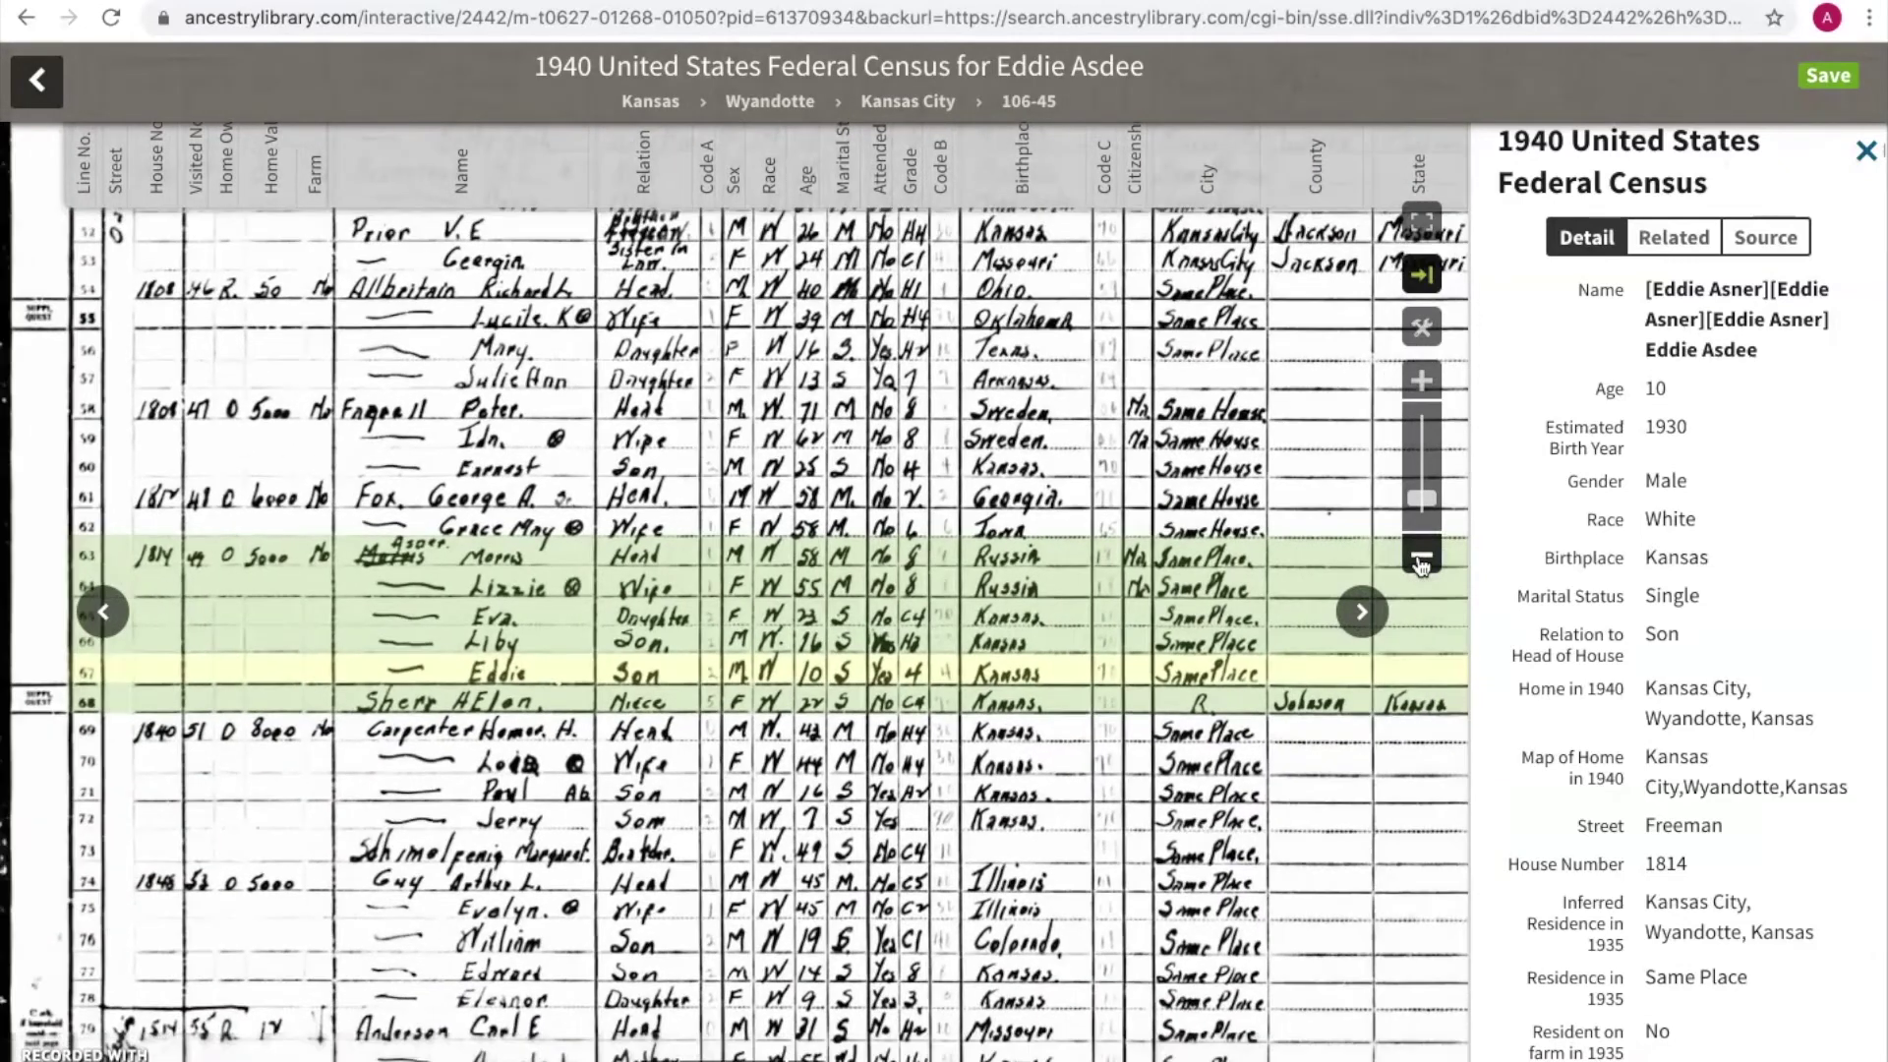
Try rotating the census image left through a full turn and flipping it horizontally and back
left_click(1421, 332)
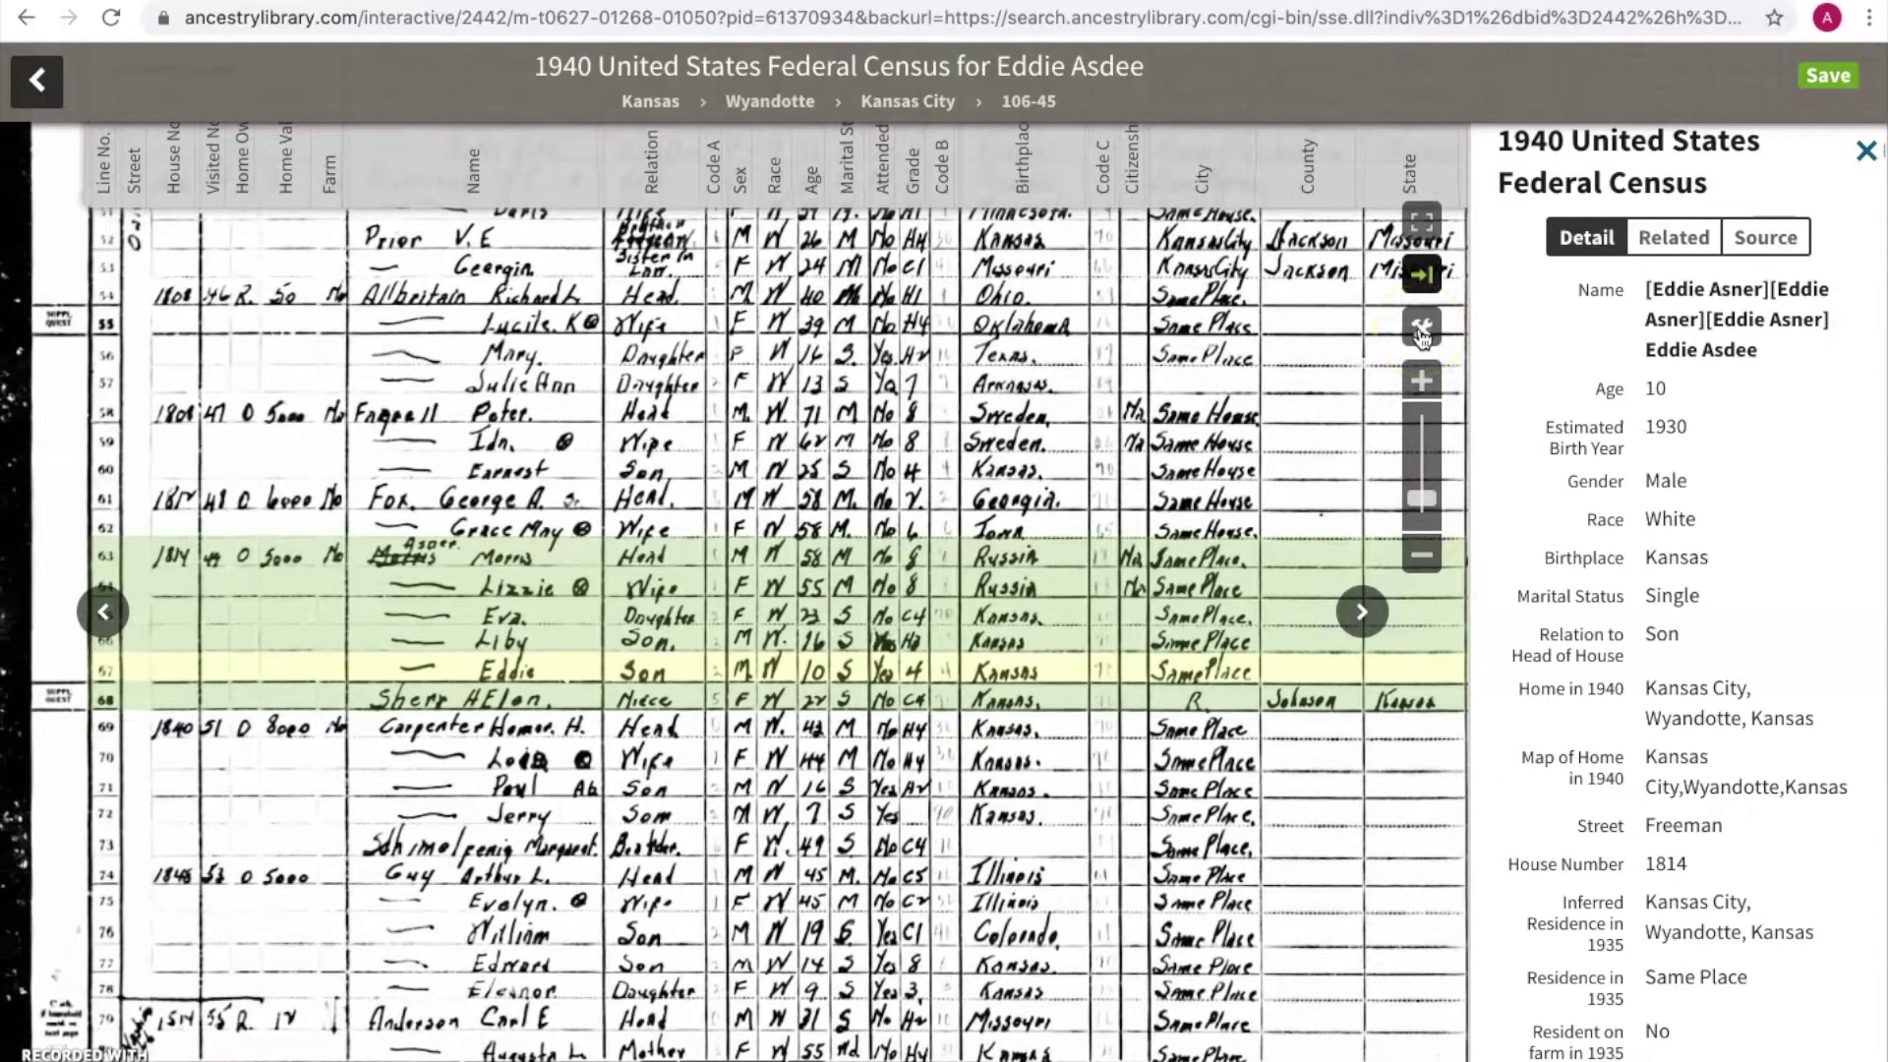
left_click(1421, 332)
left_click(1218, 103)
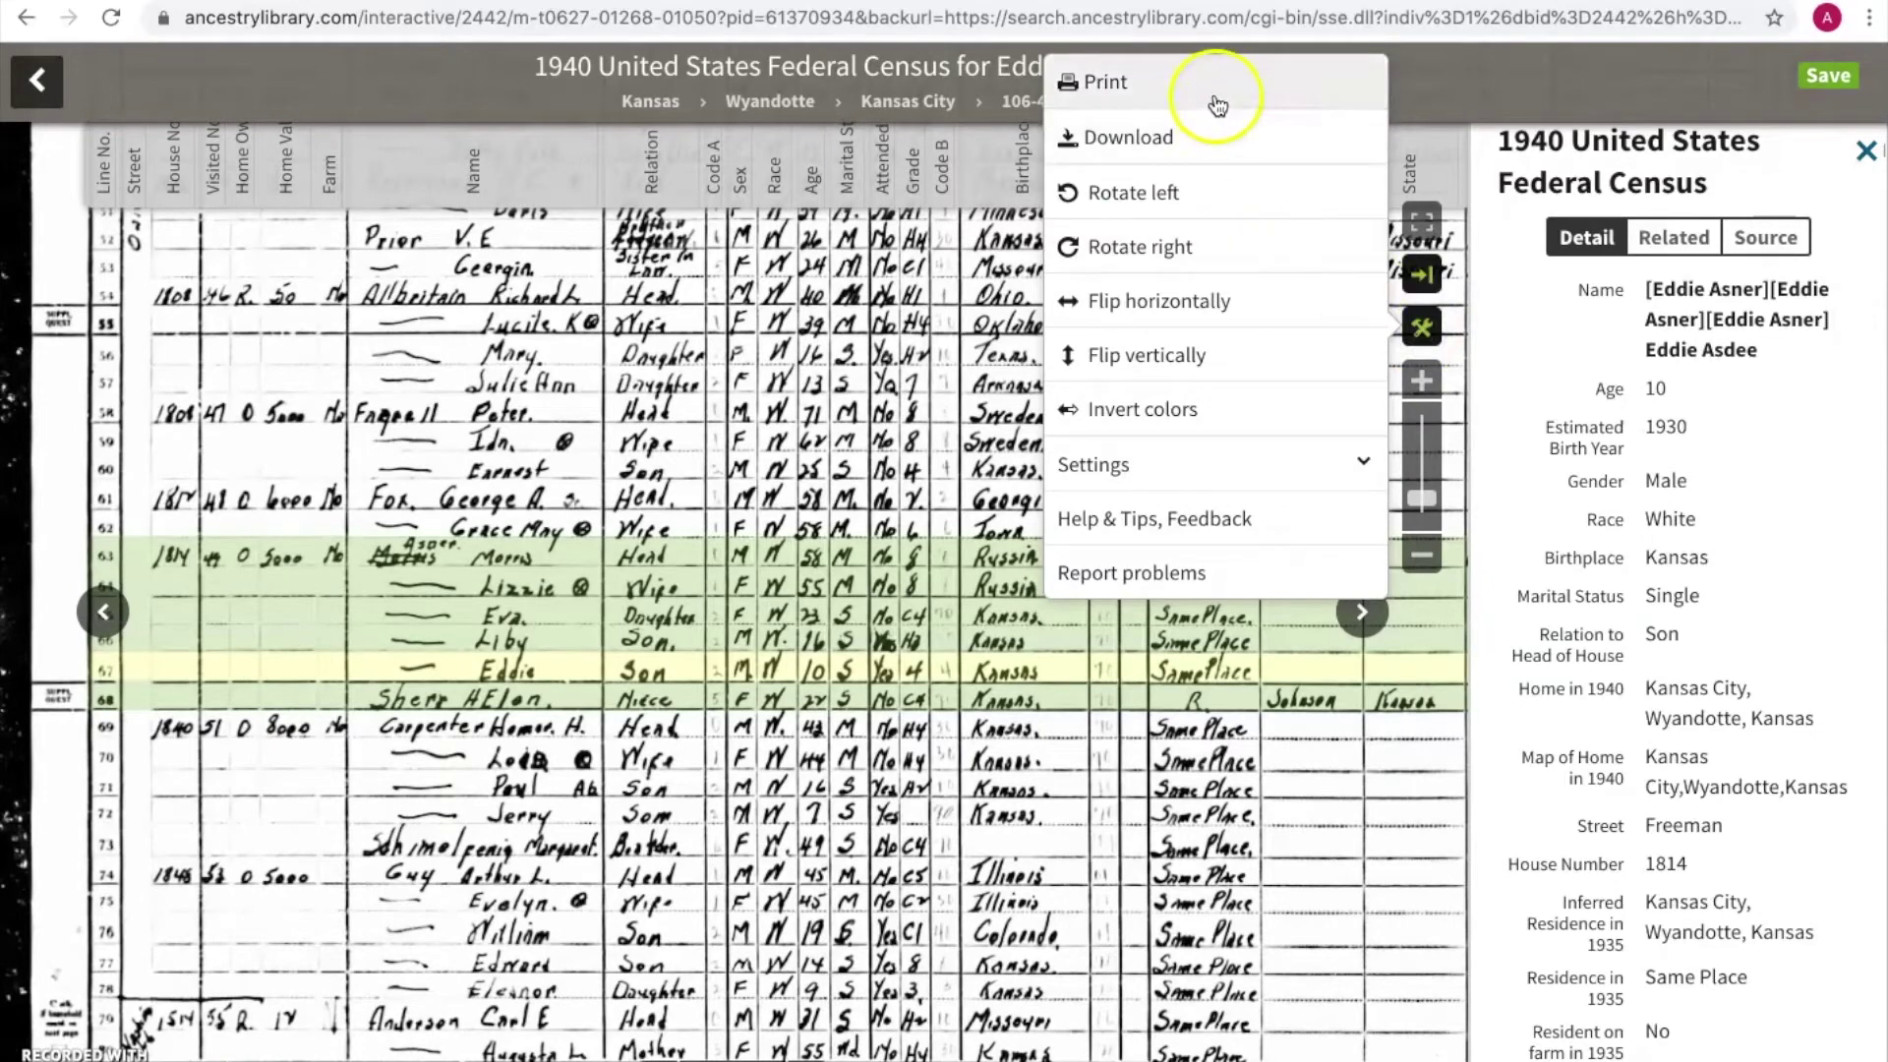
left_click(1188, 194)
left_click(1188, 194)
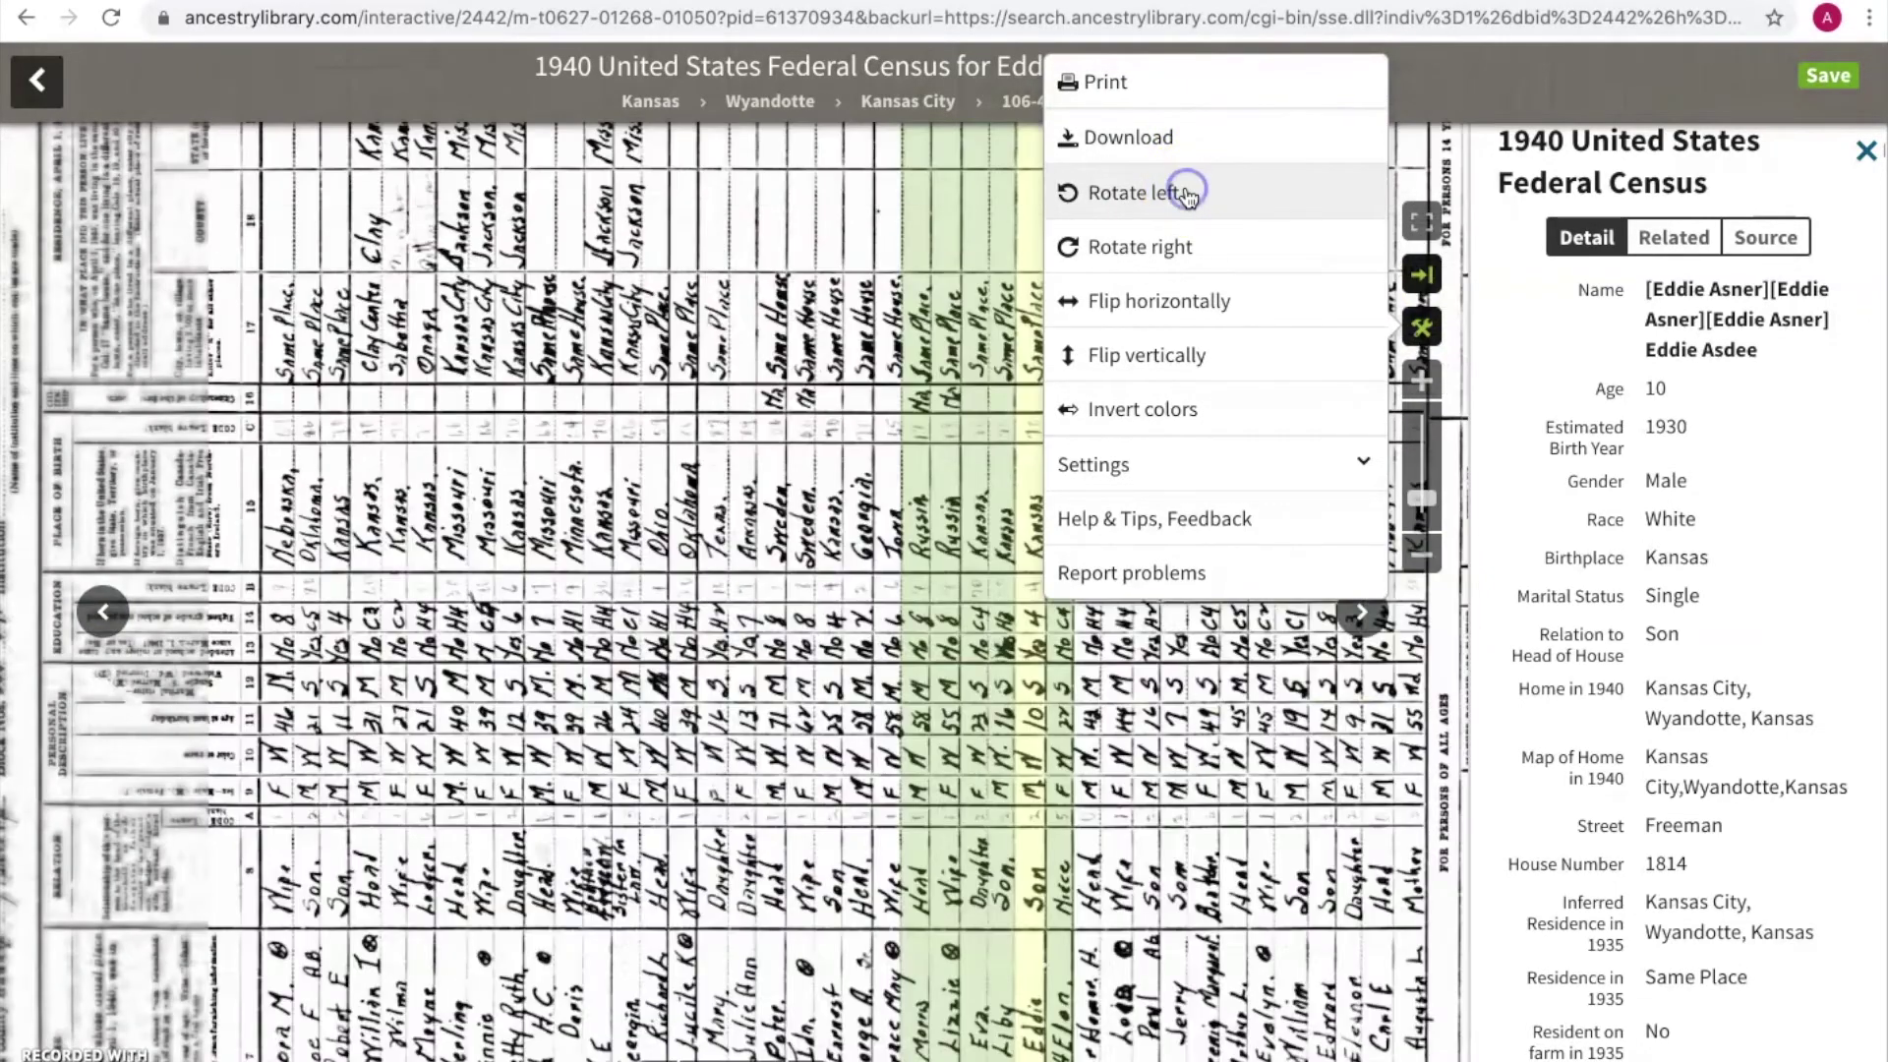
left_click(1188, 194)
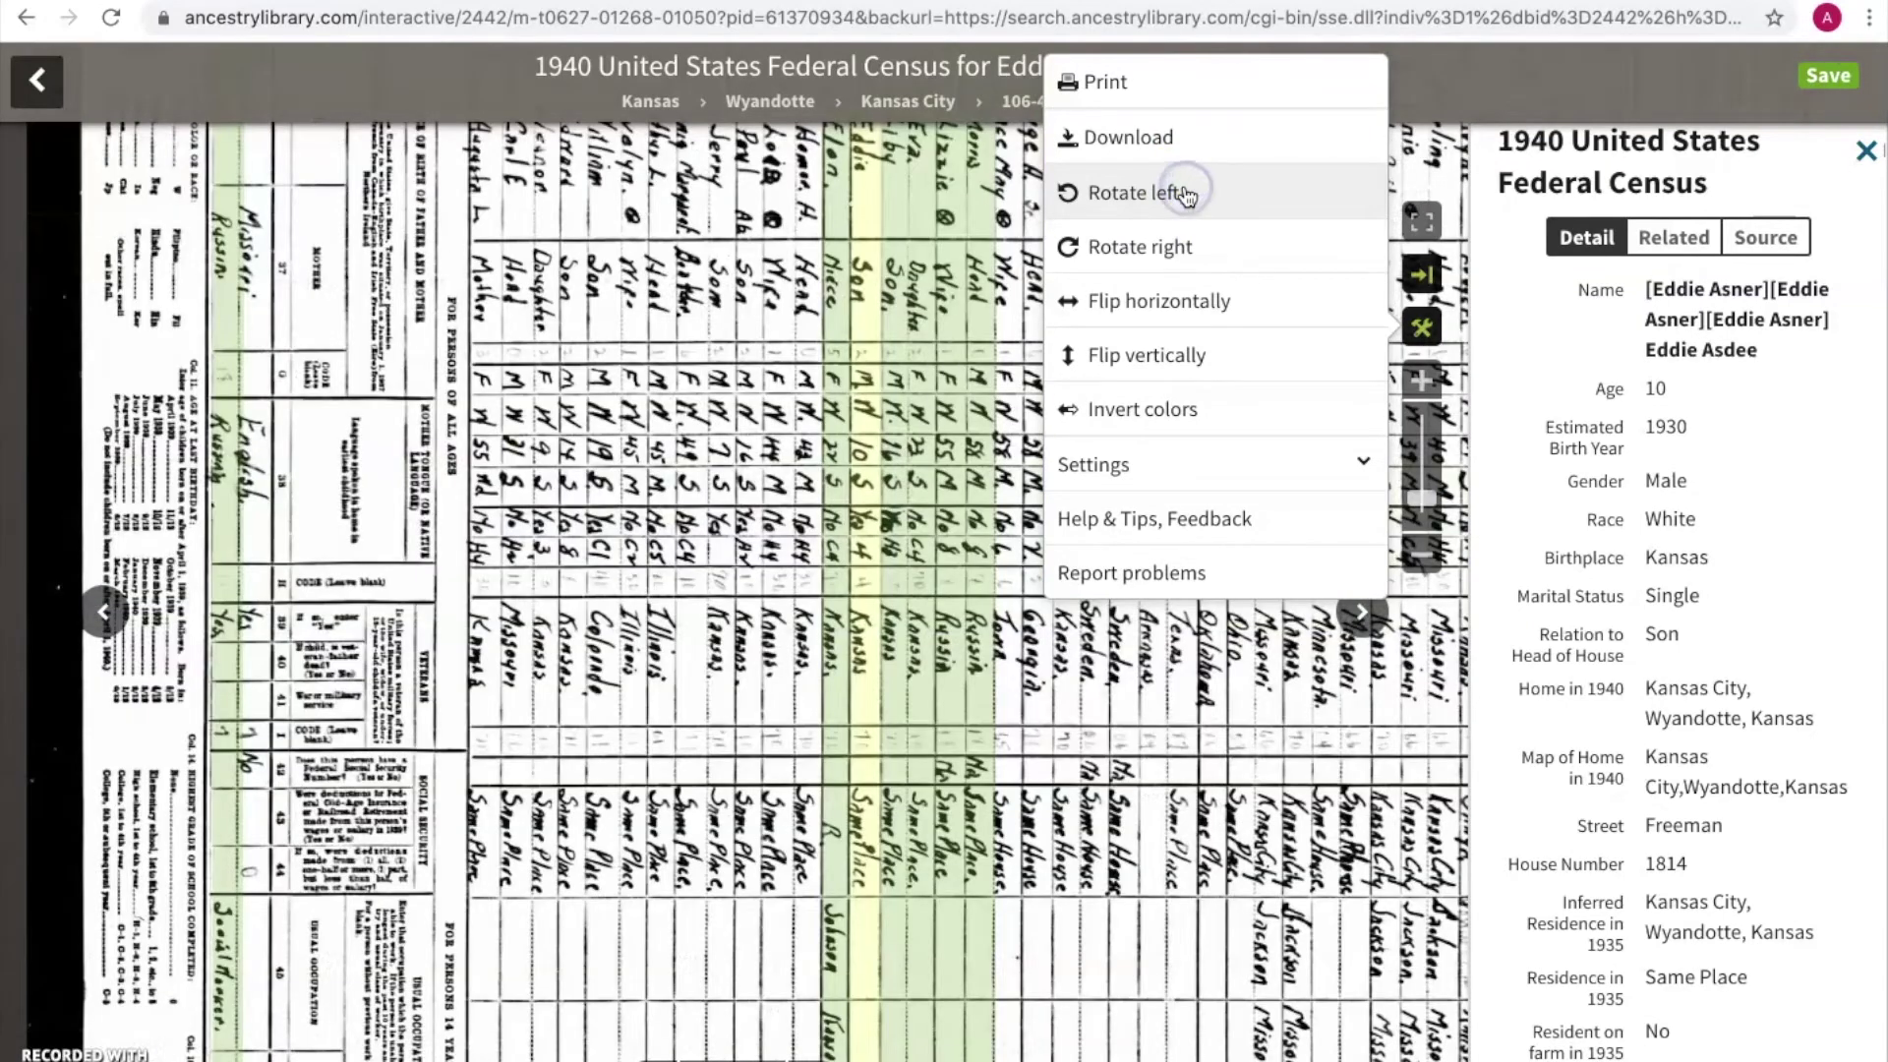
left_click(1188, 193)
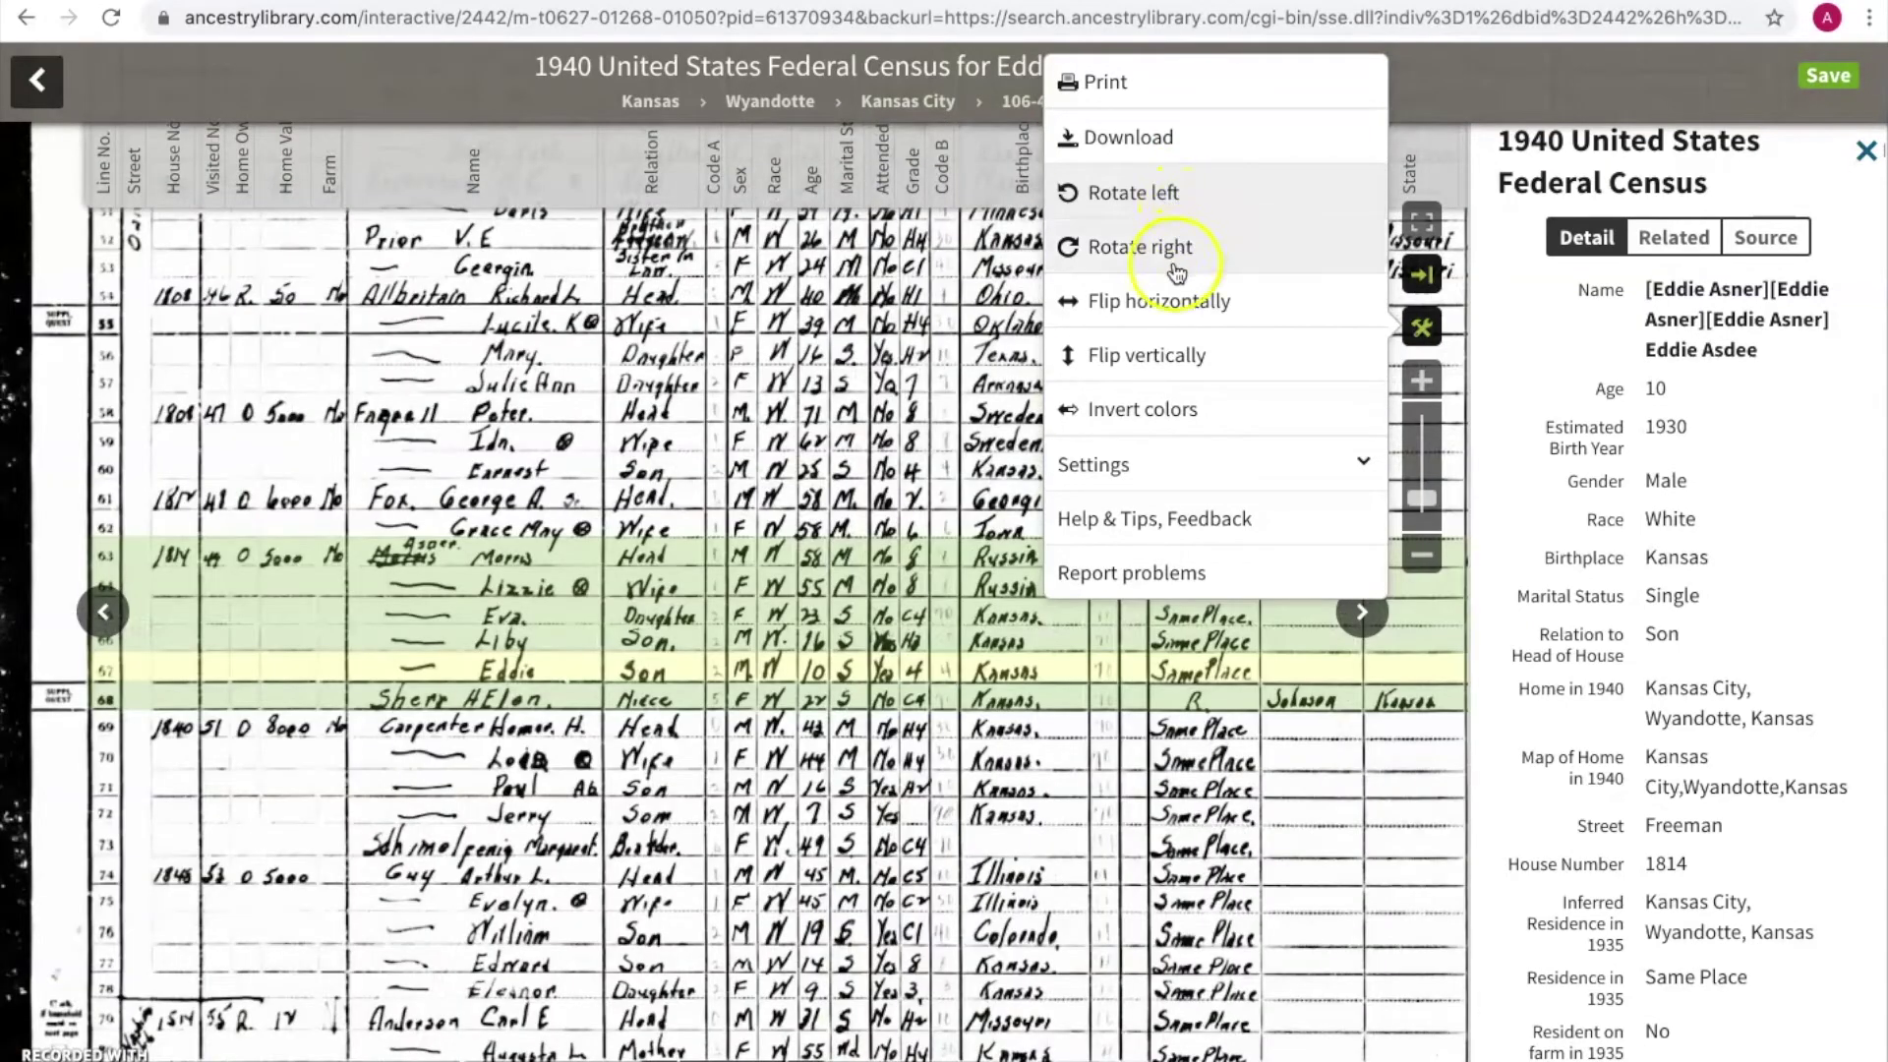
left_click(1176, 305)
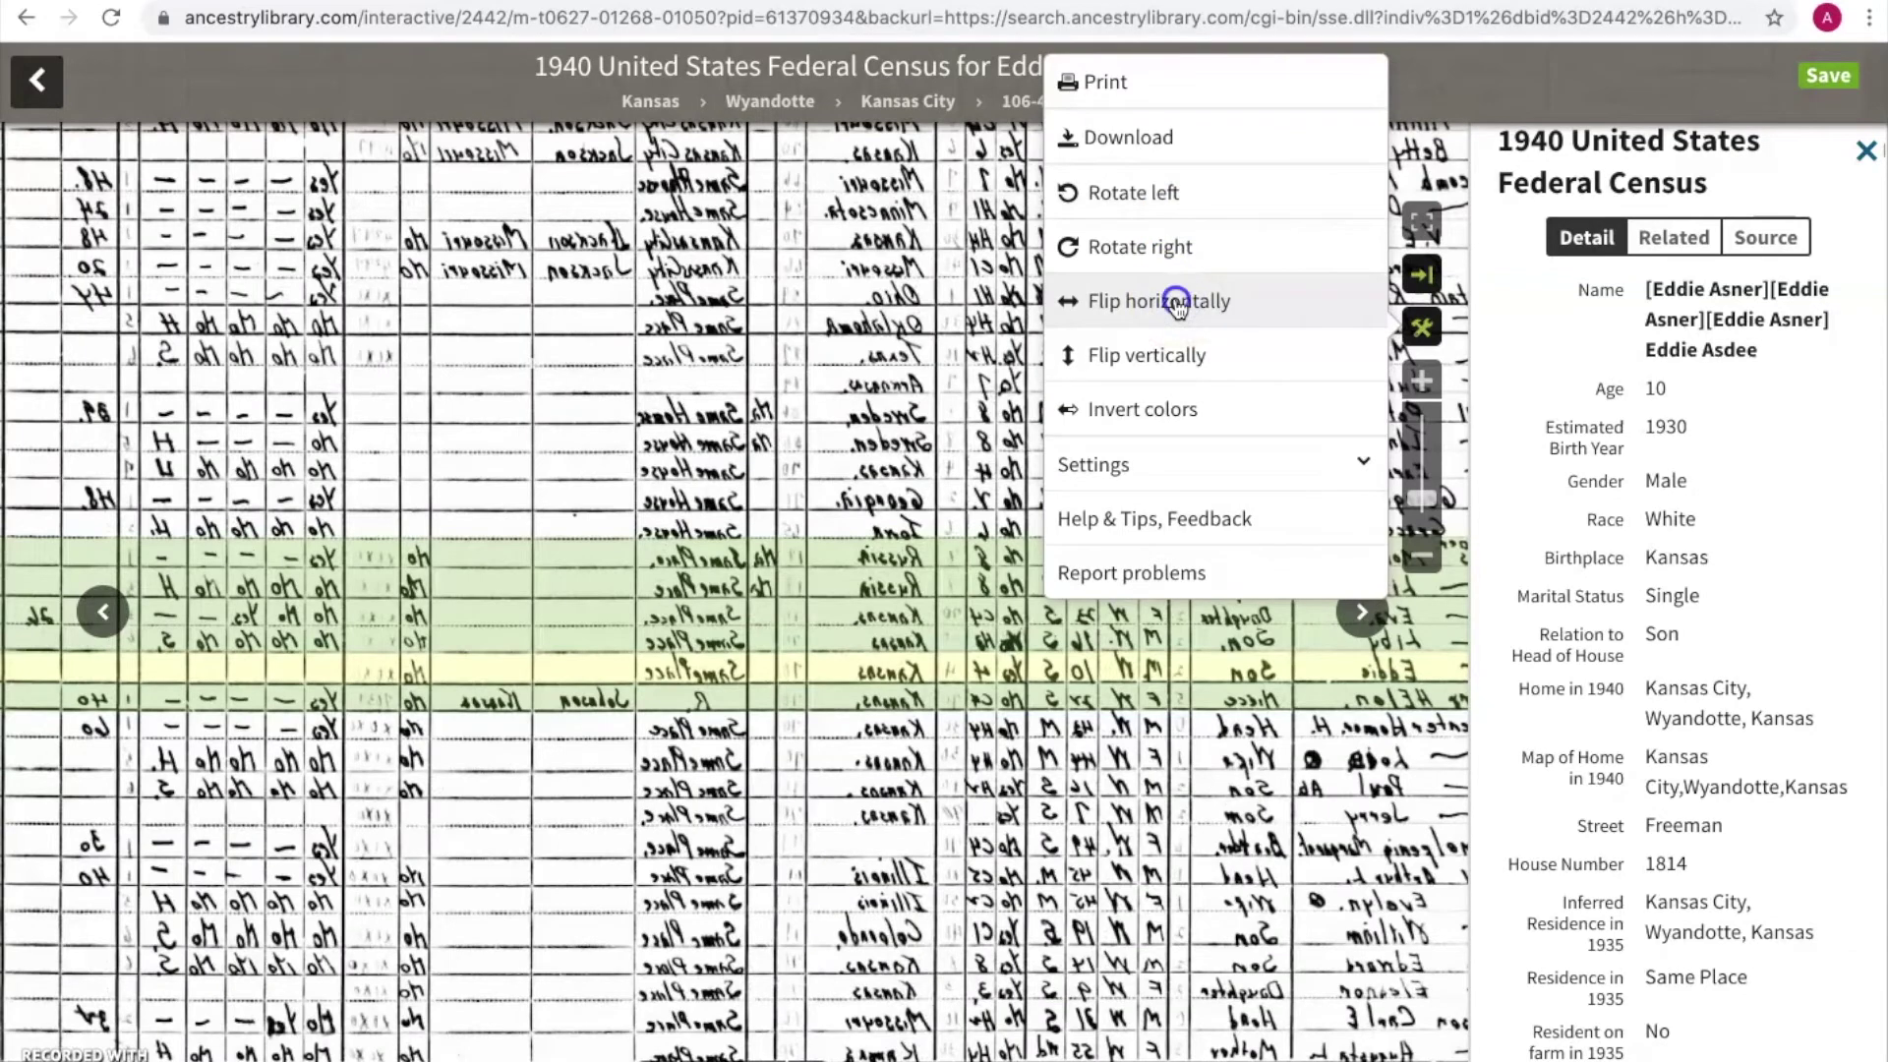
left_click(1177, 305)
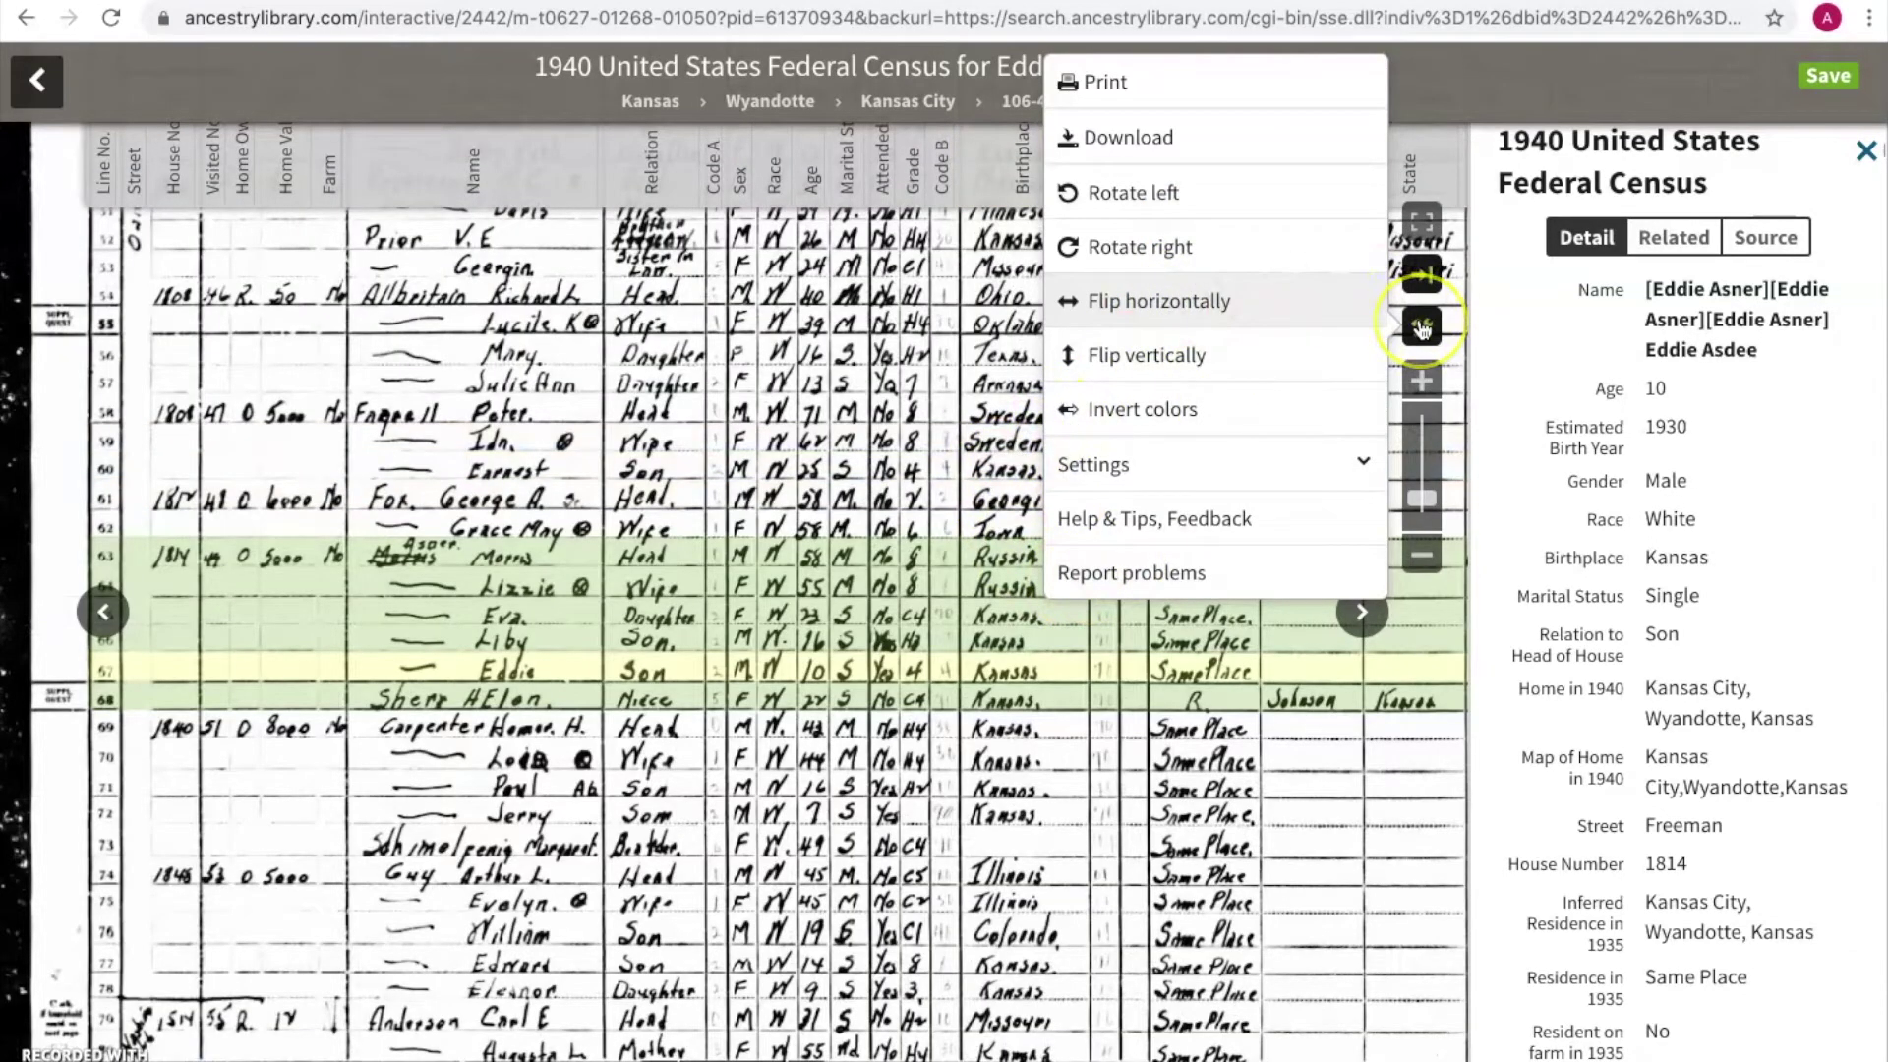
View the save choices for the census image and open the Send image home email form, closing it without sending
left_click(1825, 77)
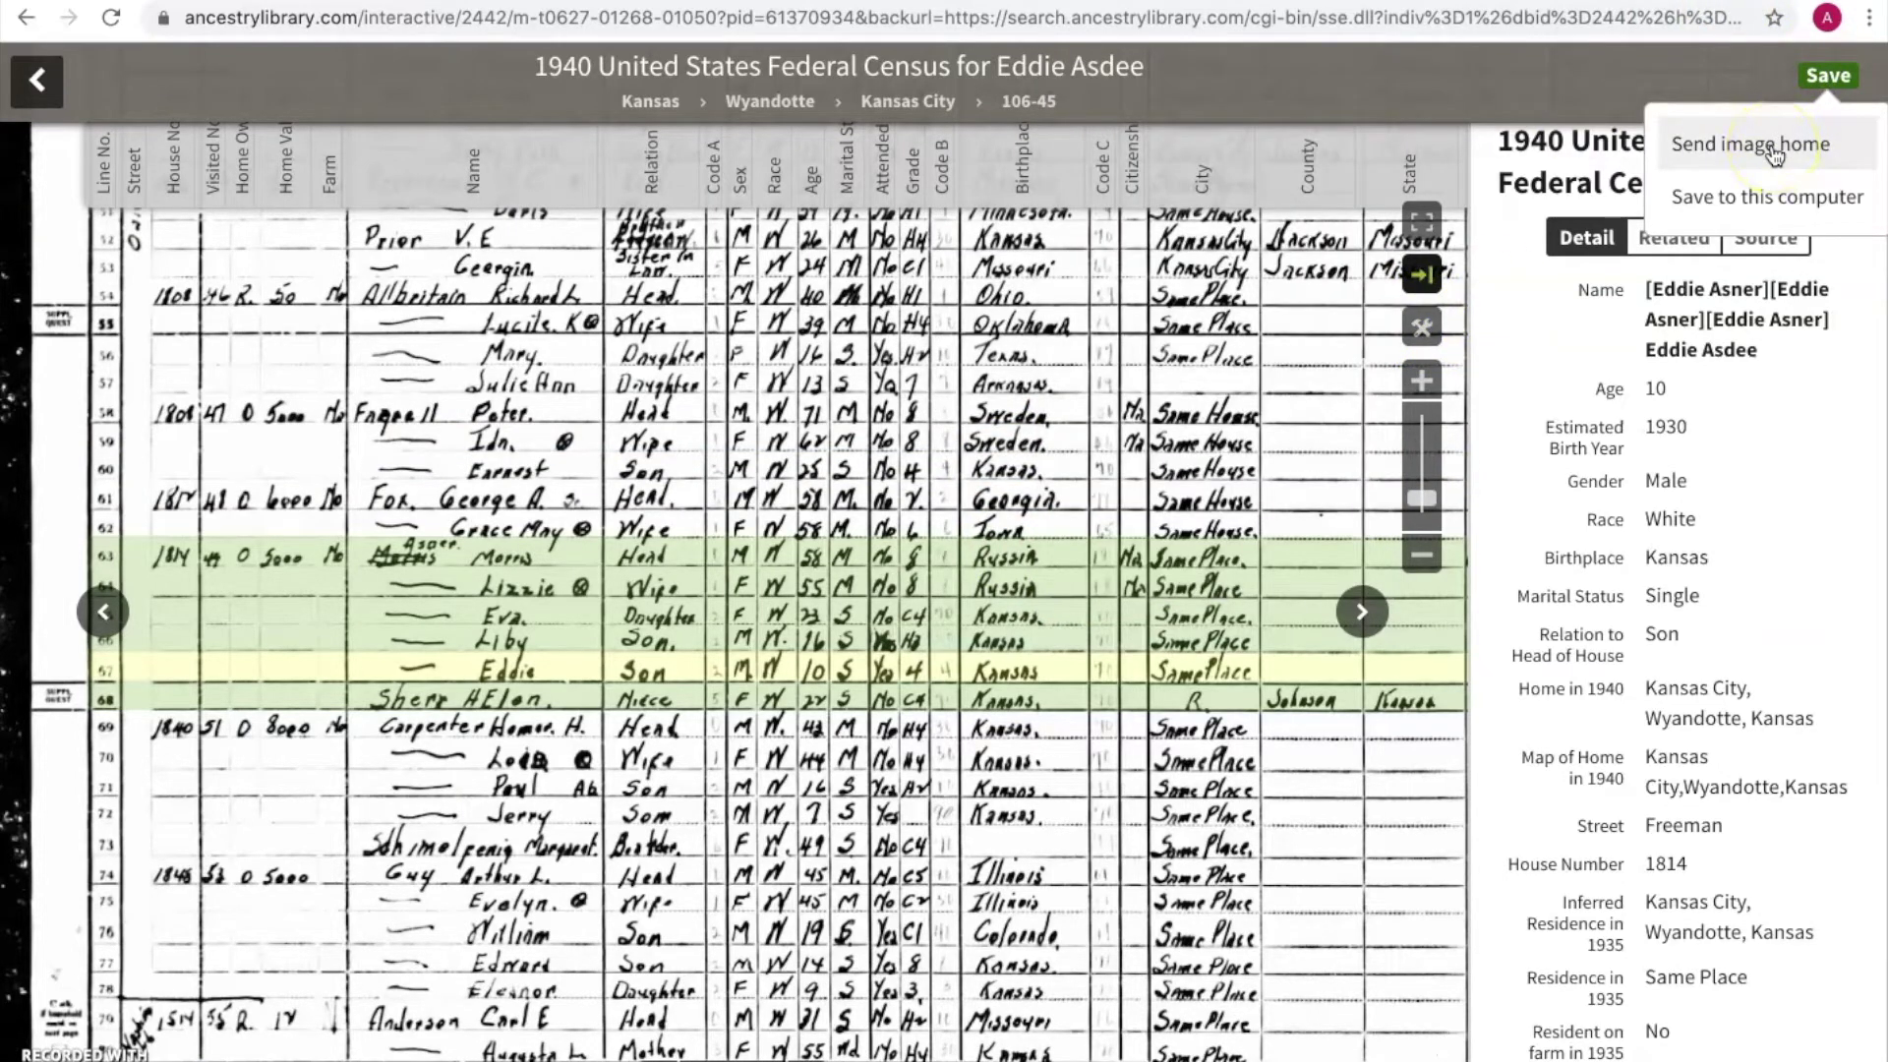
left_click(1776, 205)
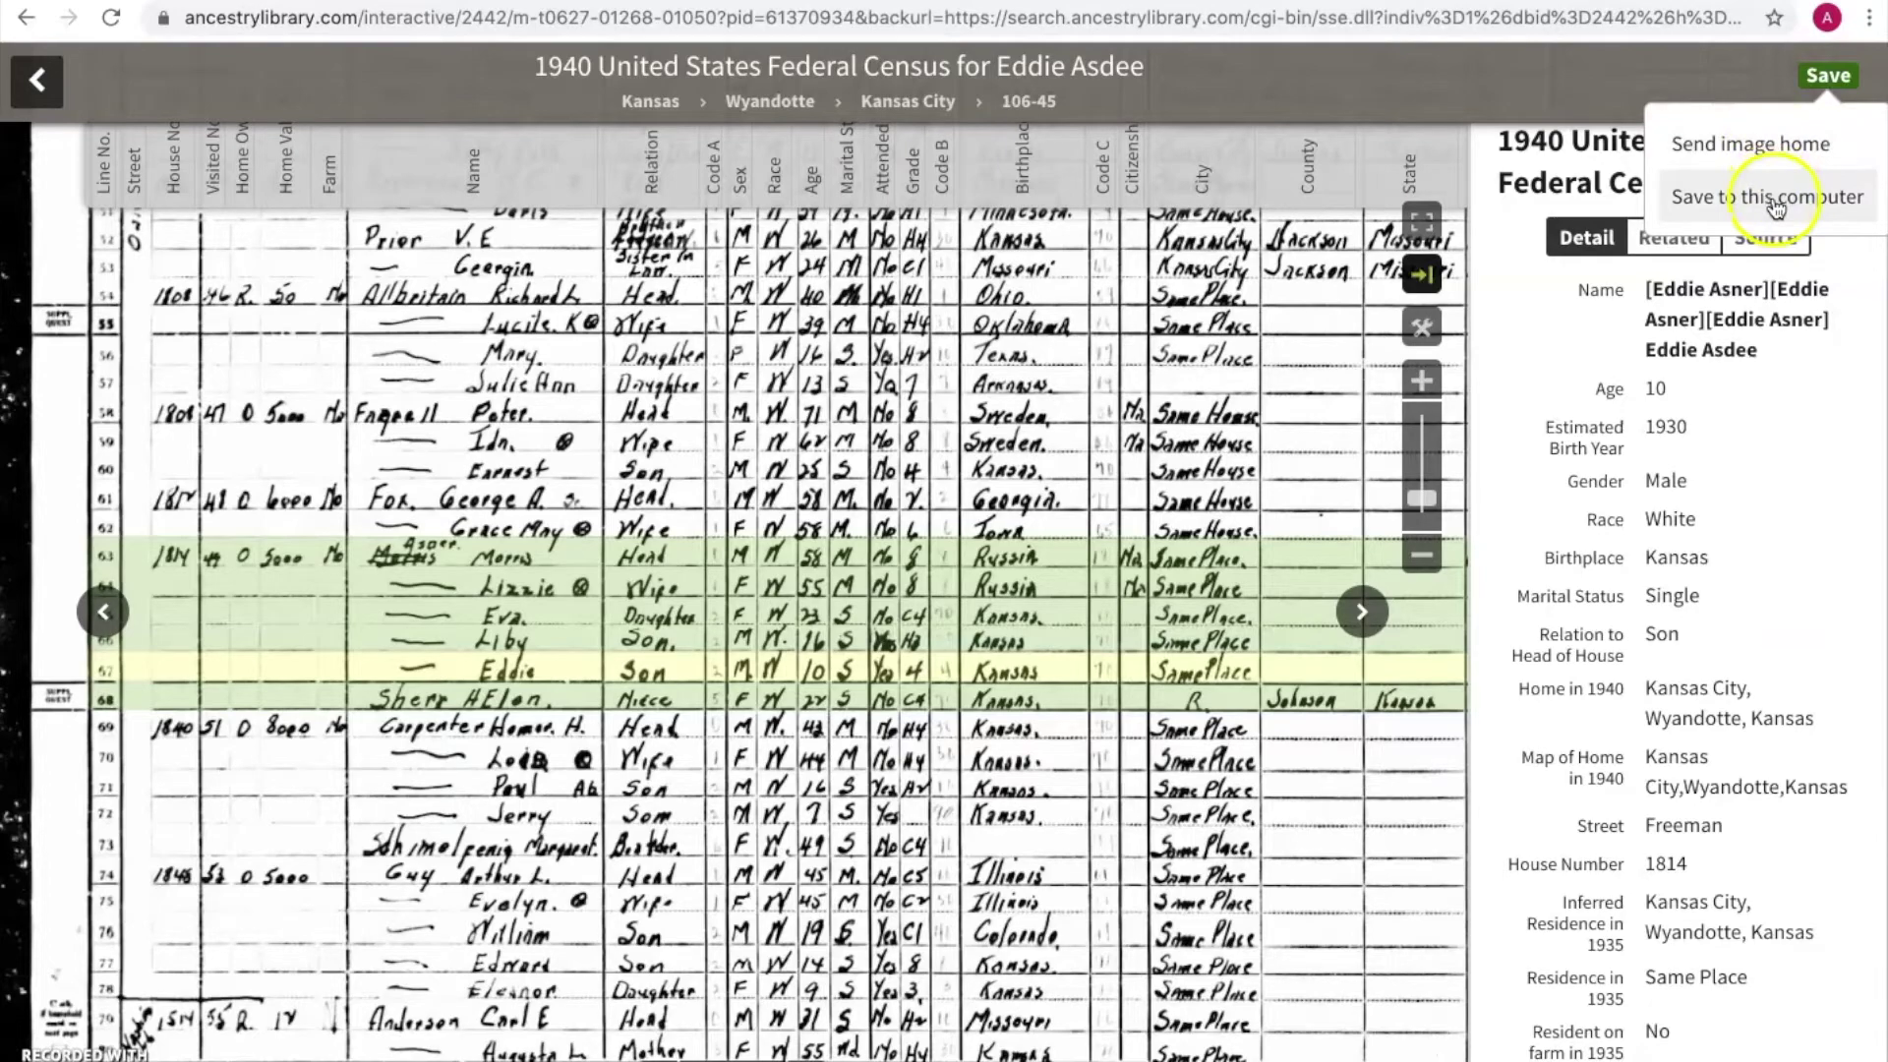
left_click(1750, 144)
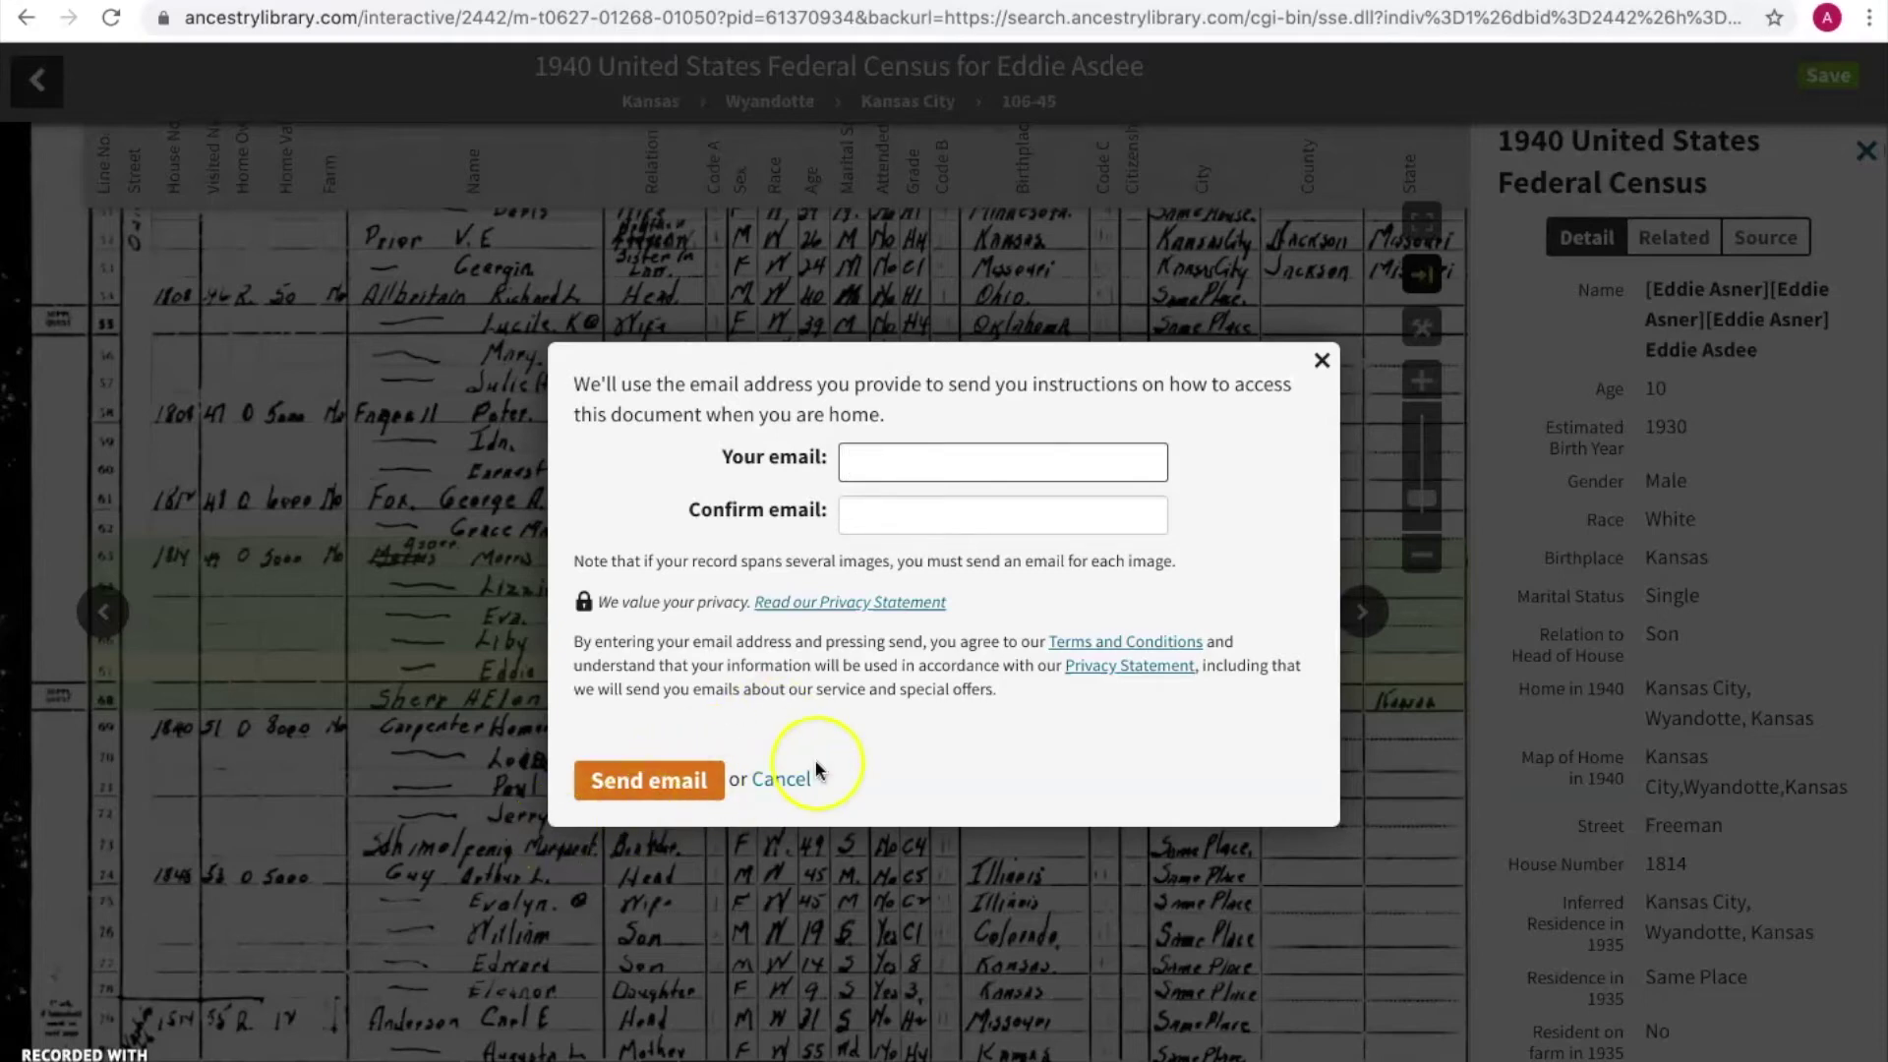
left_click(1323, 362)
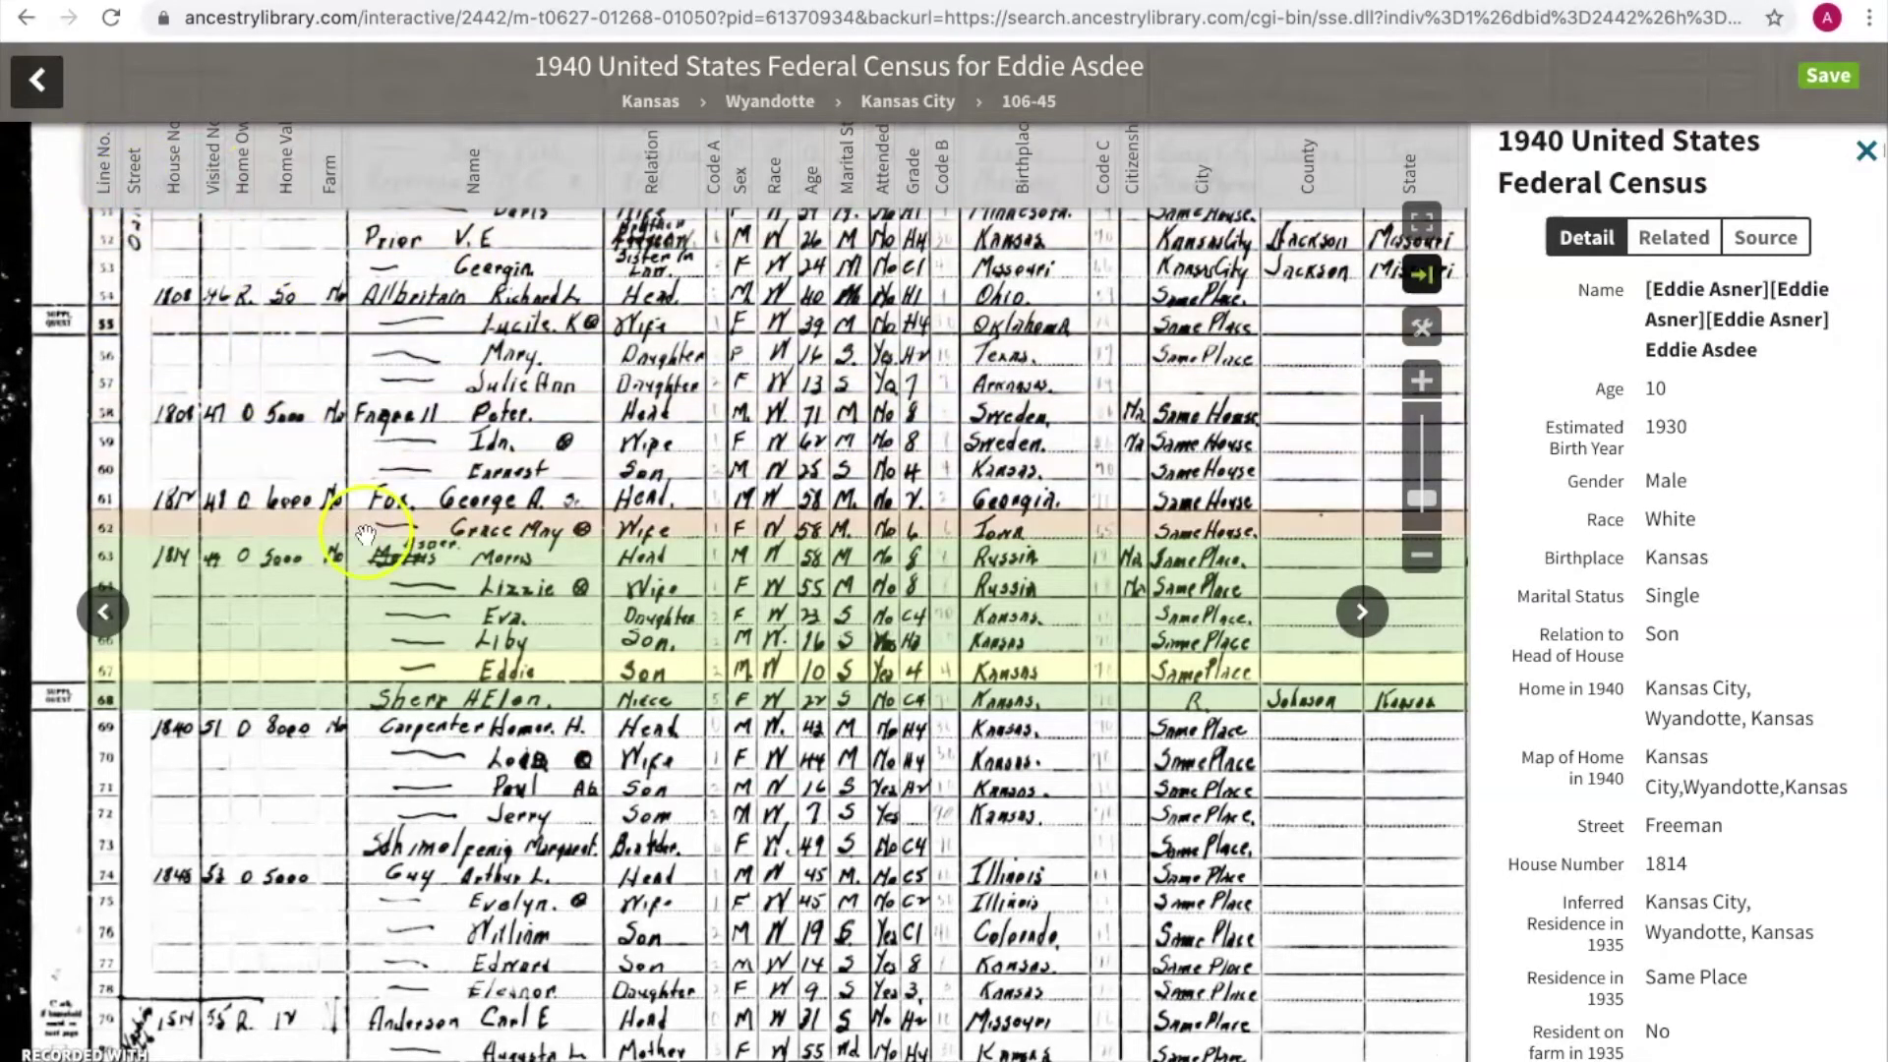
Browse two census pages forward and preview neighbouring page images in the filmstrip
left_click(1362, 614)
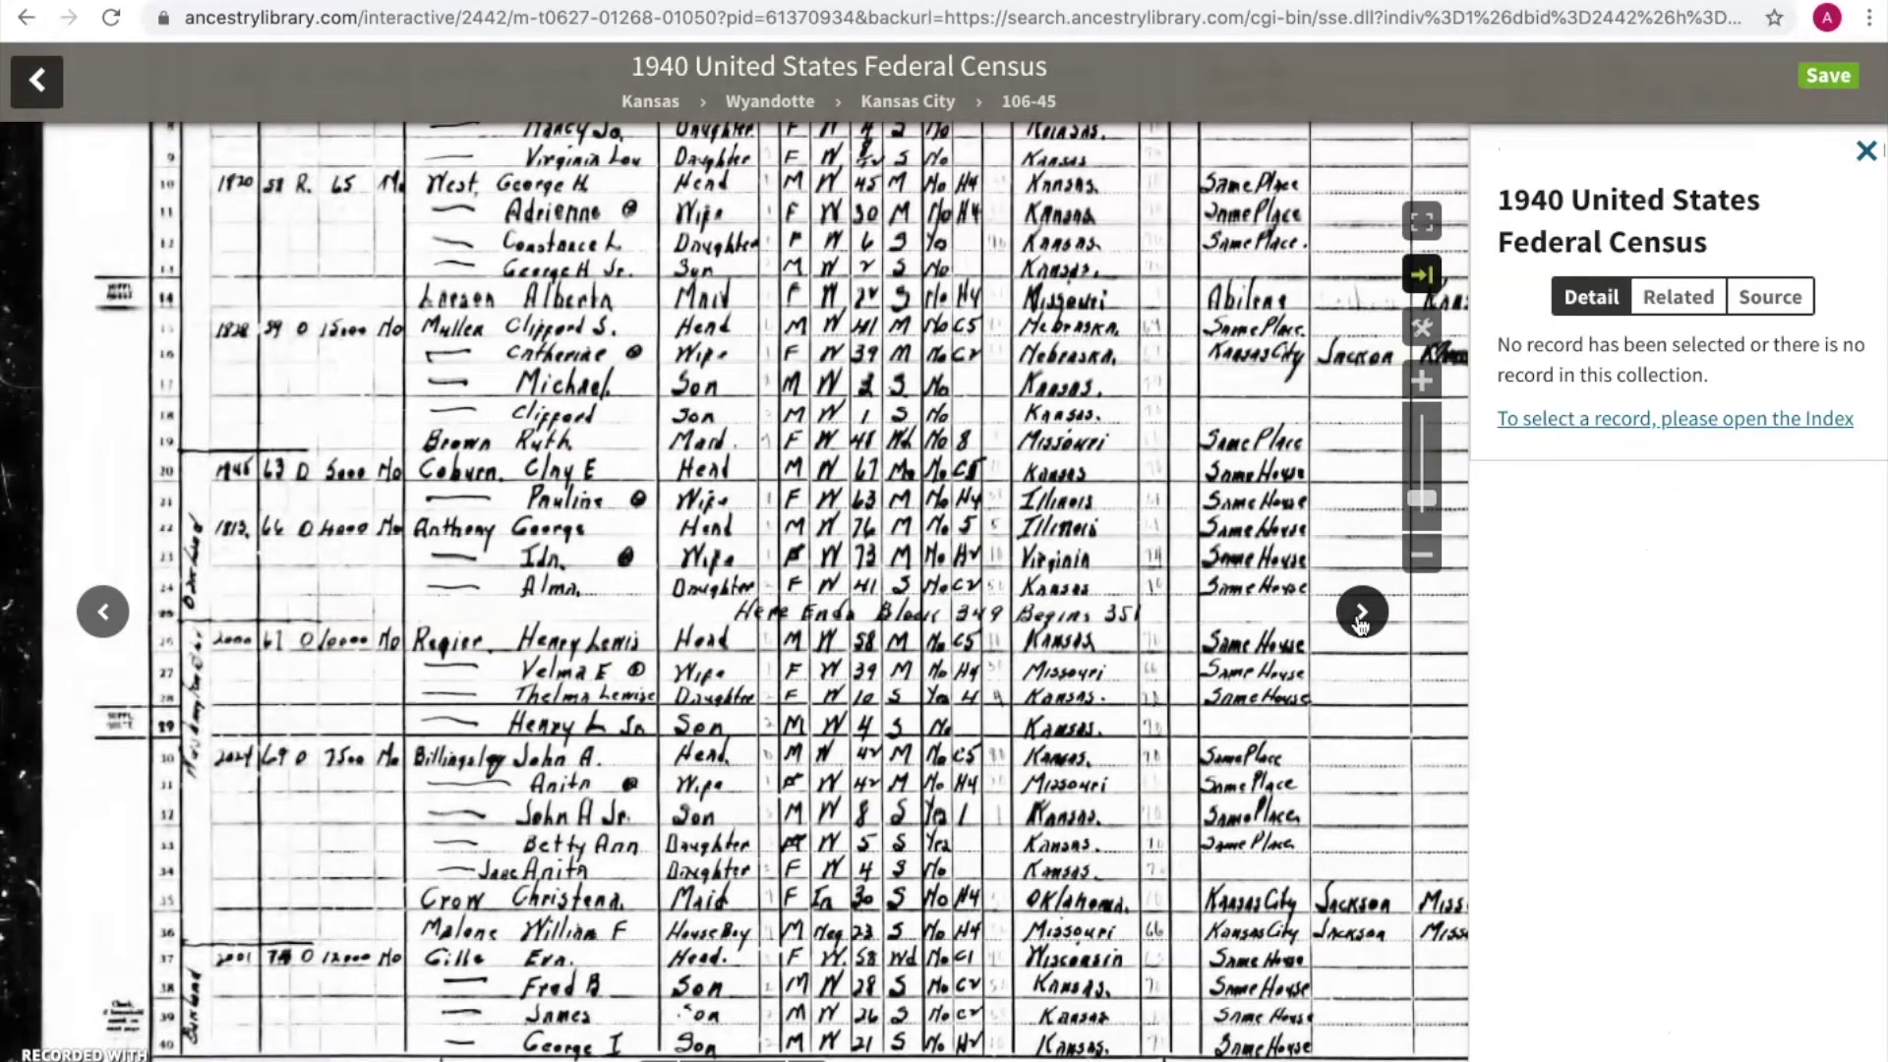
left_click(1362, 615)
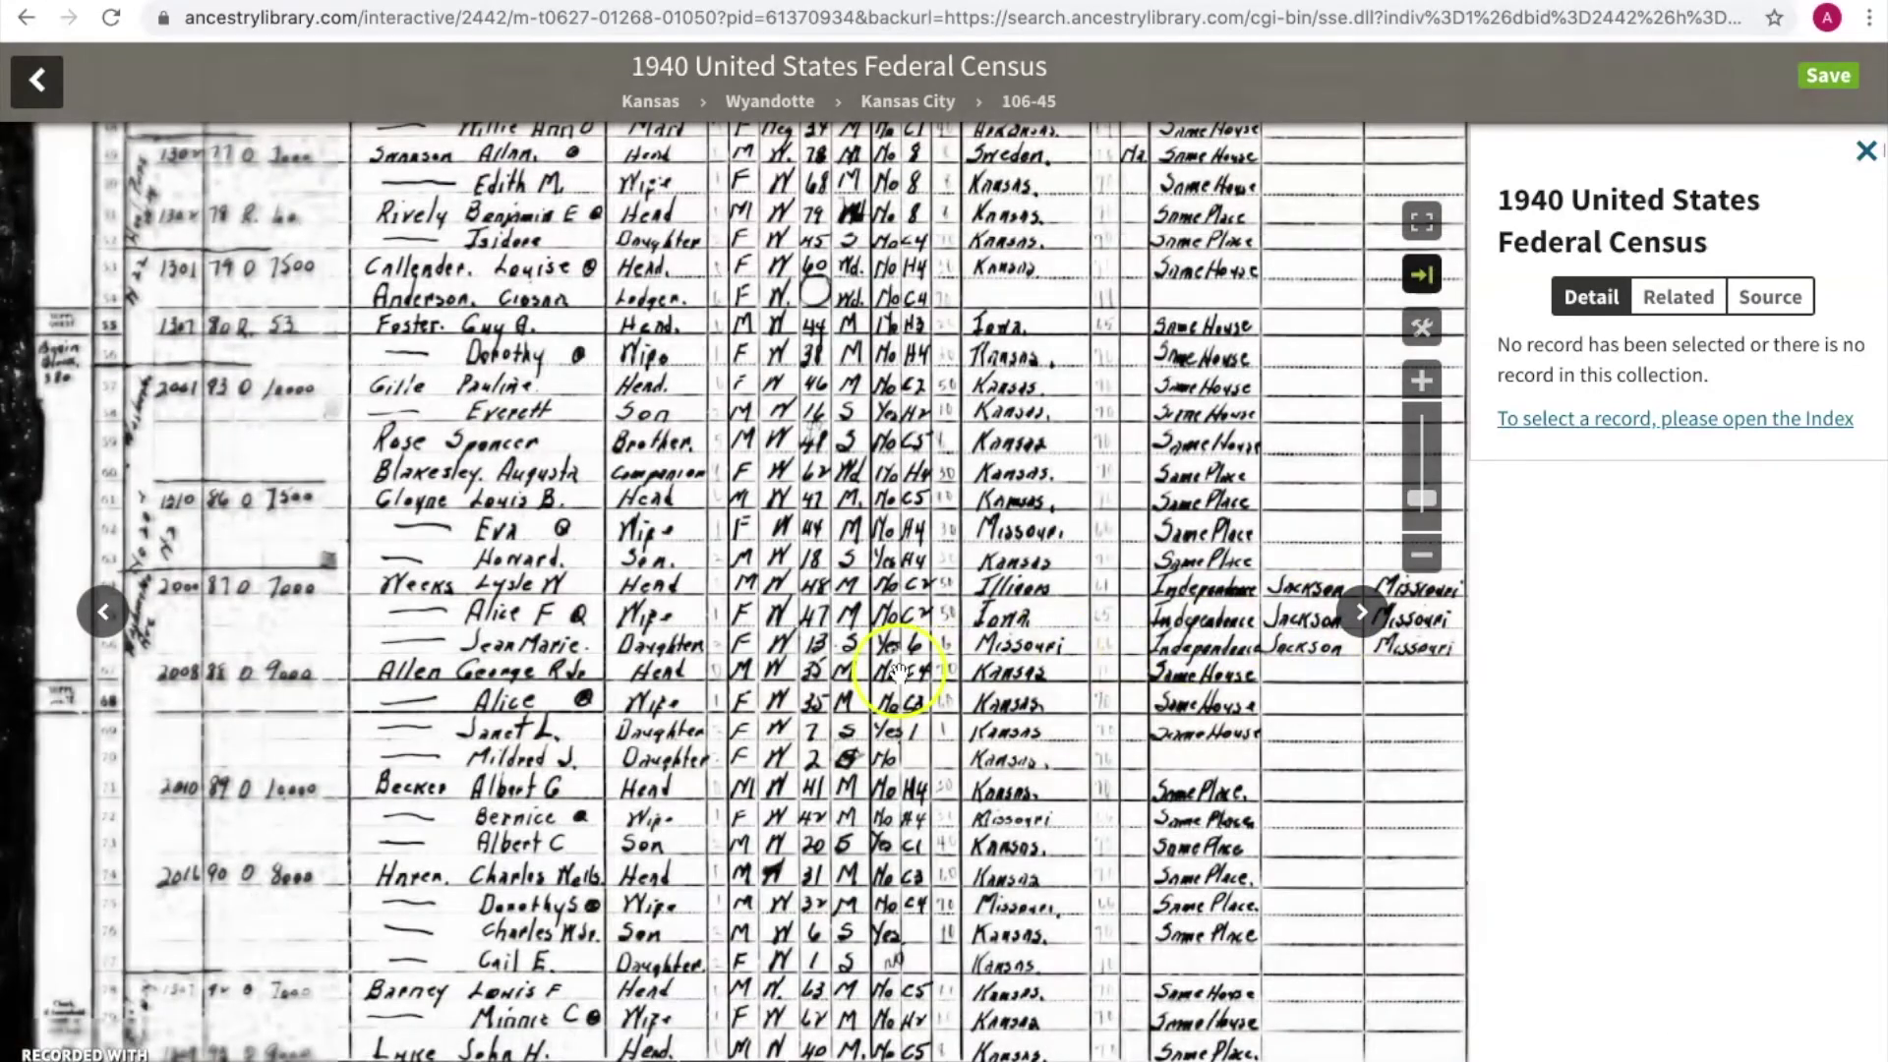
left_click(657, 942)
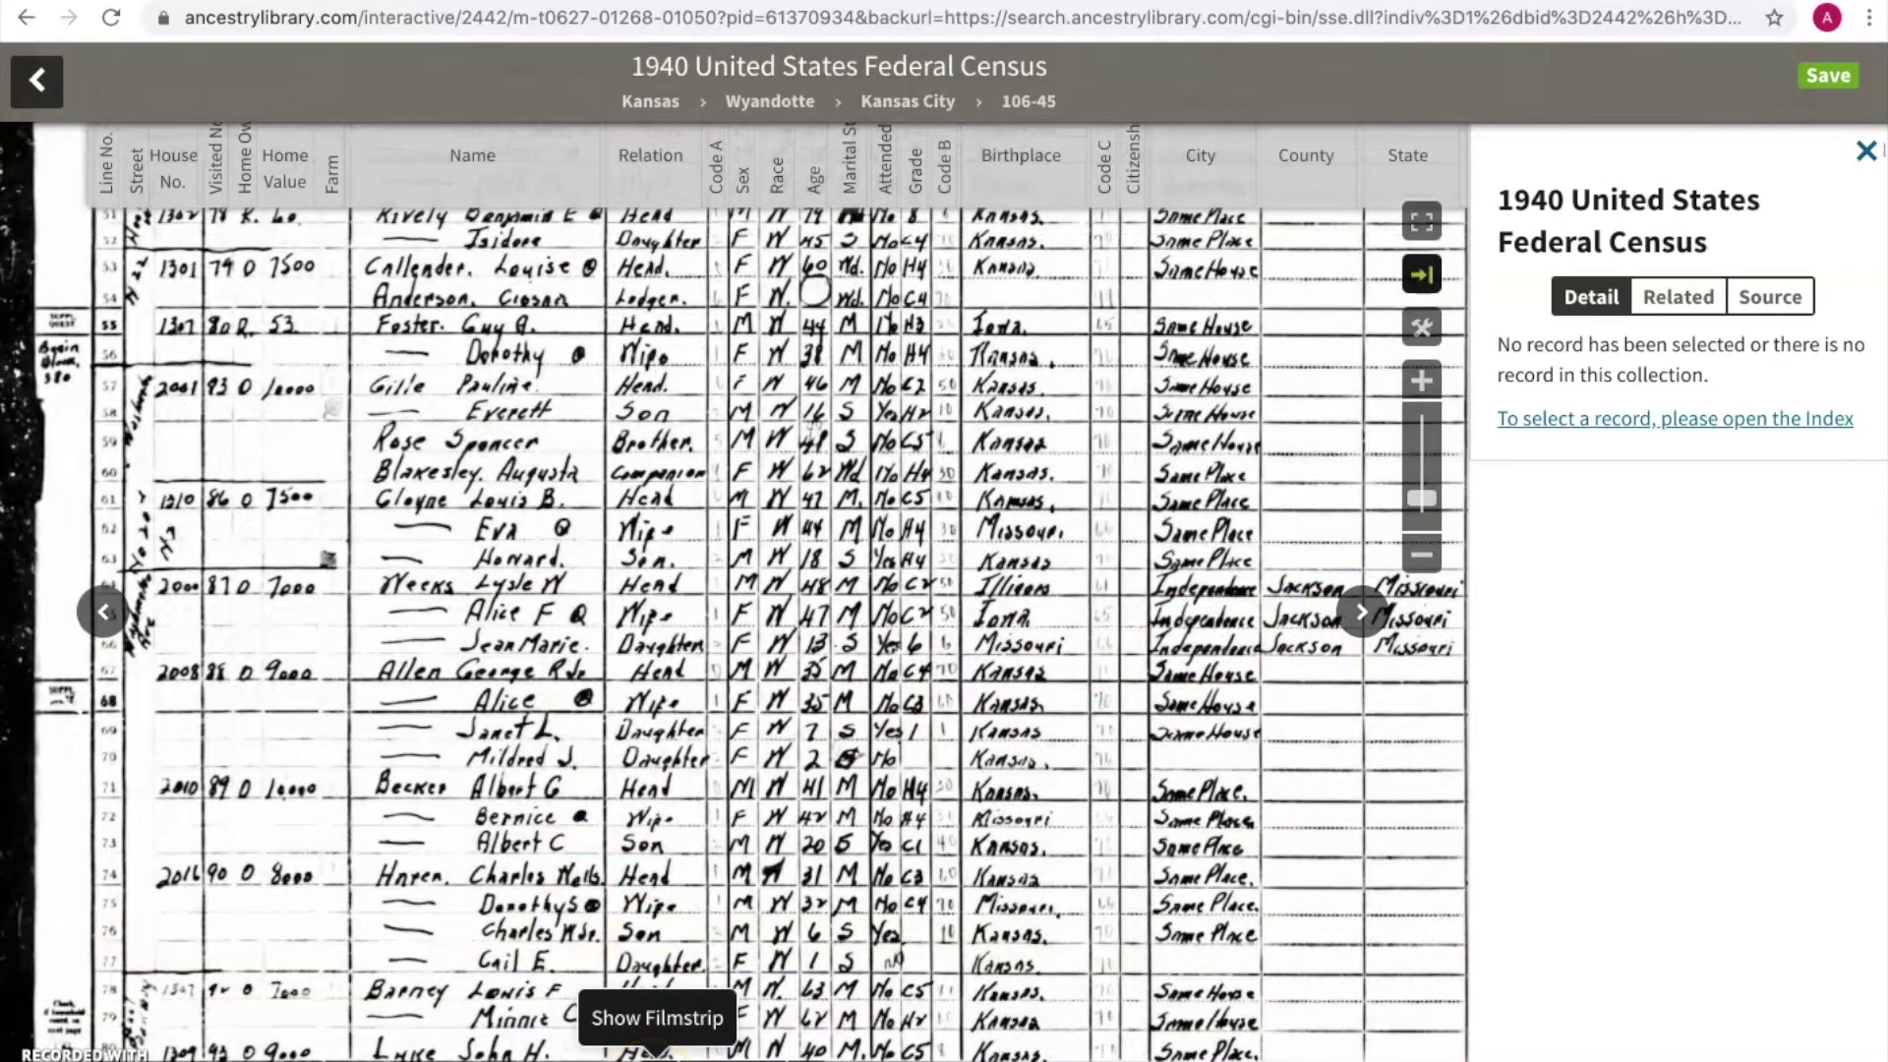
left_click(657, 1051)
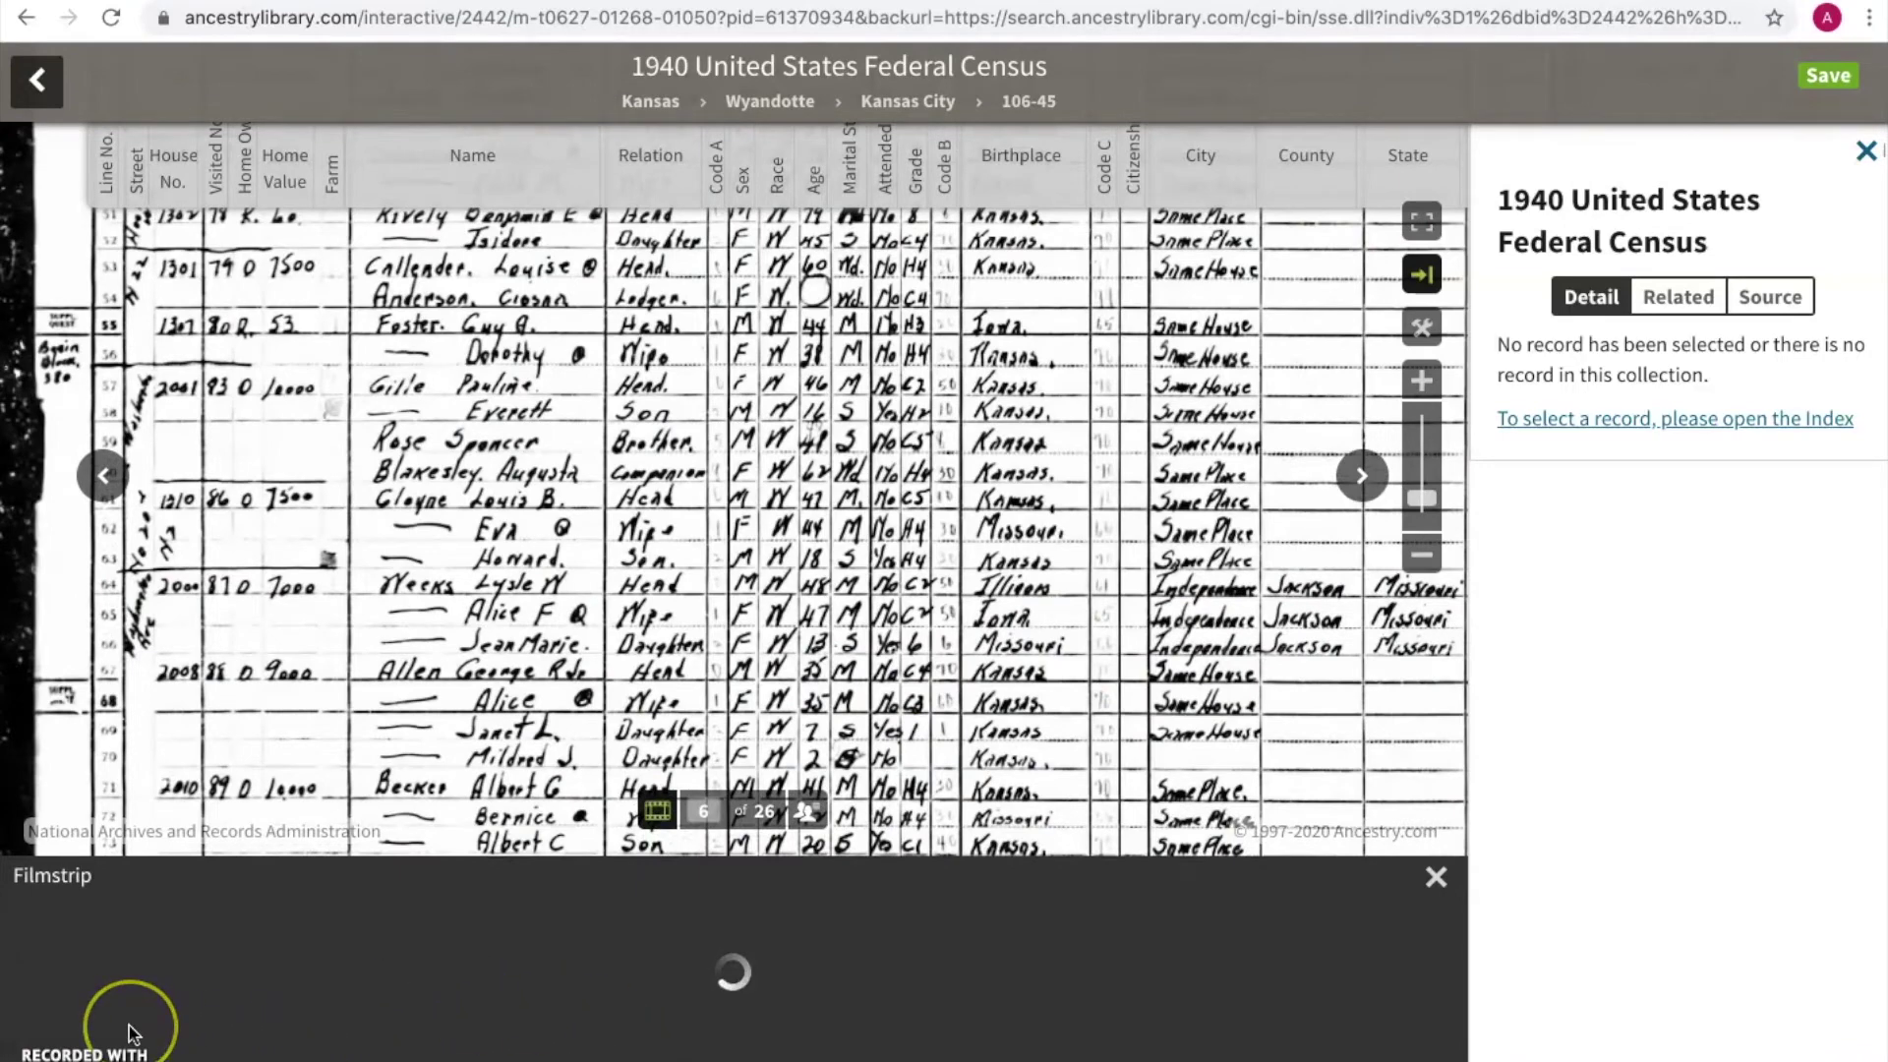
mouse_move(128, 1025)
mouse_move(438, 1008)
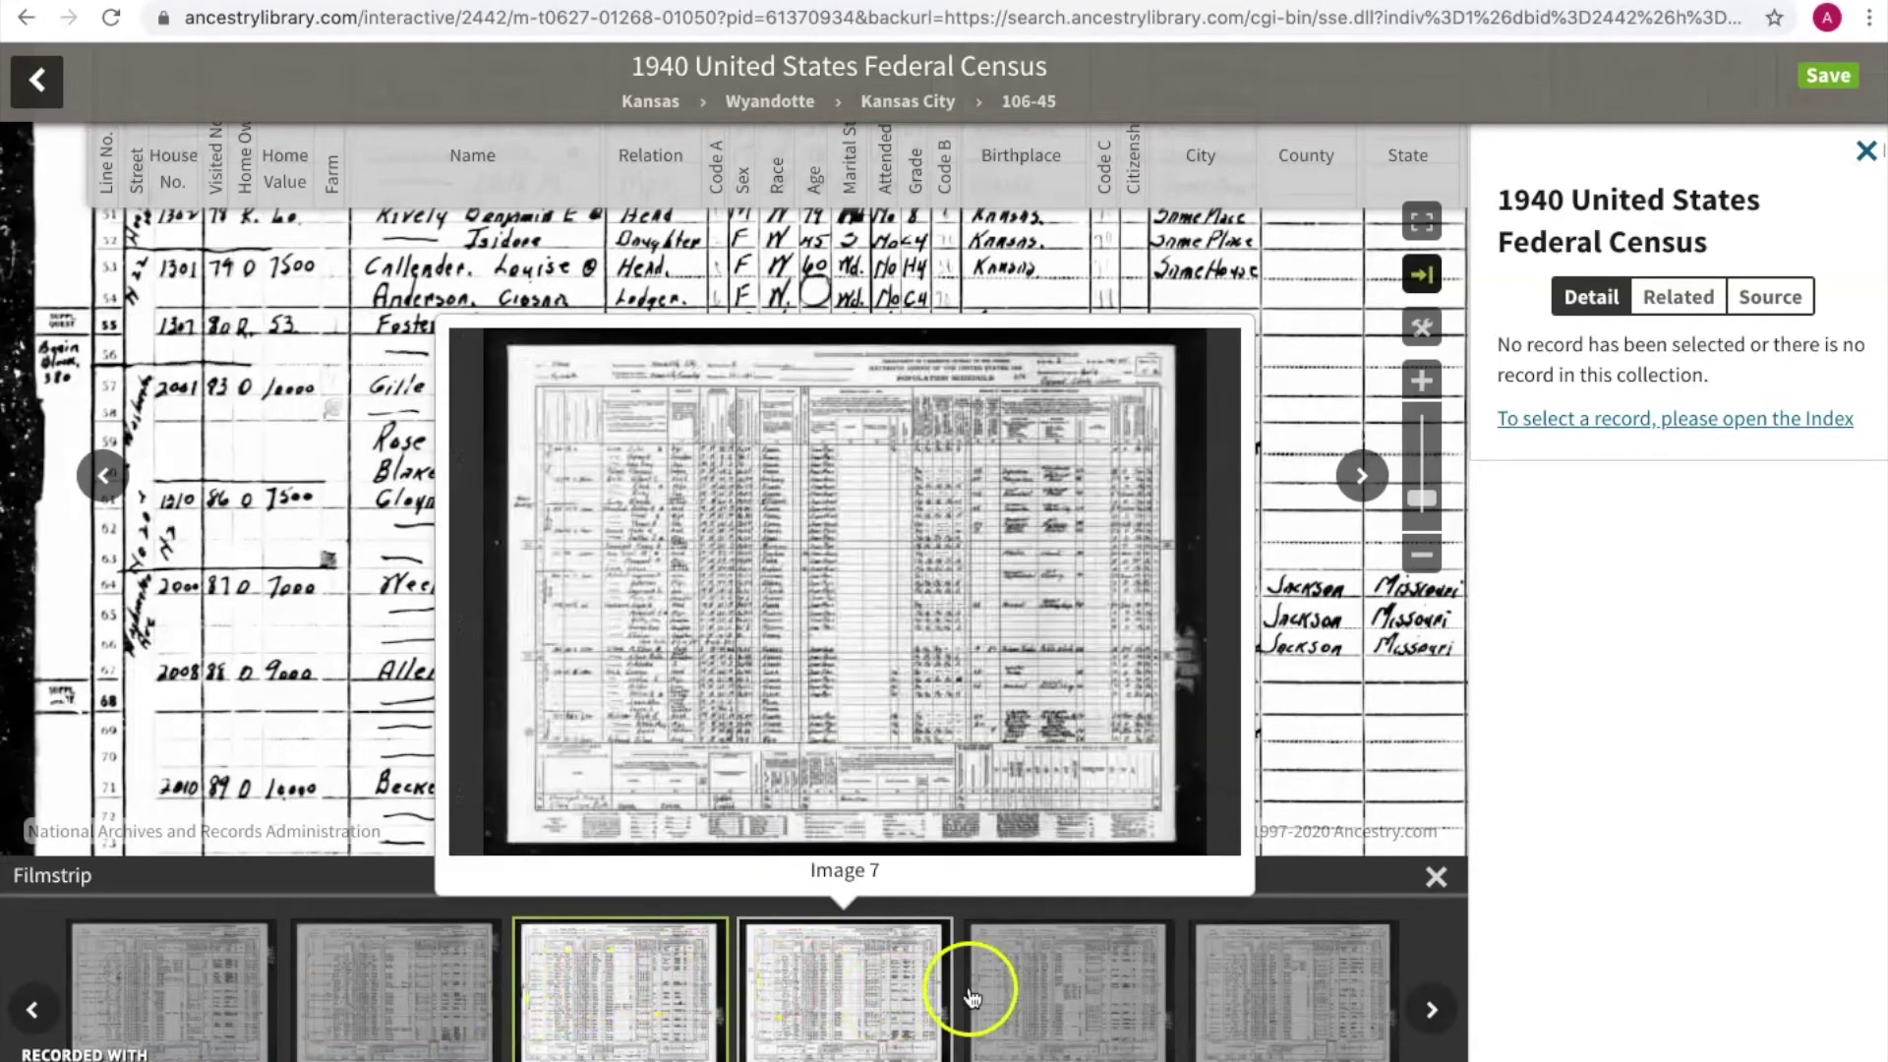
mouse_move(1262, 1008)
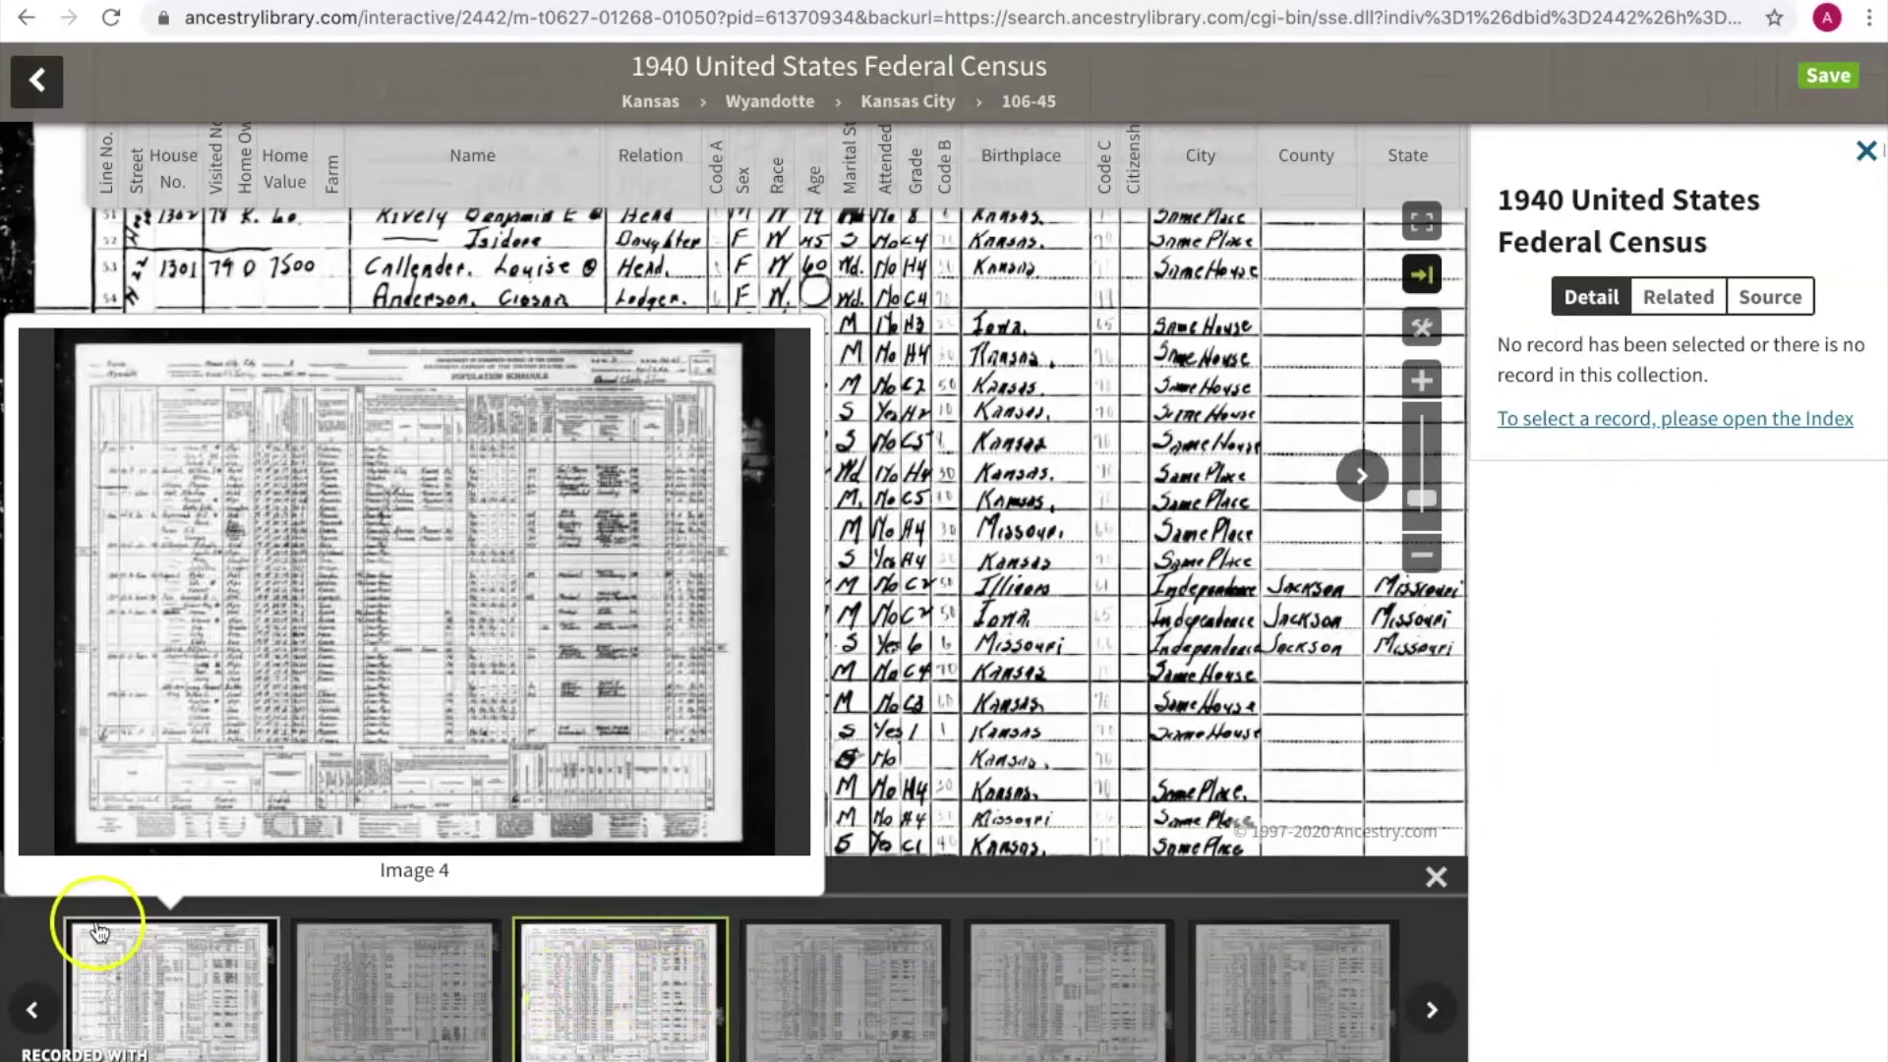
Leave the 1940 census image and record, and return to the Ed Asner search results for all categories
left_click(38, 83)
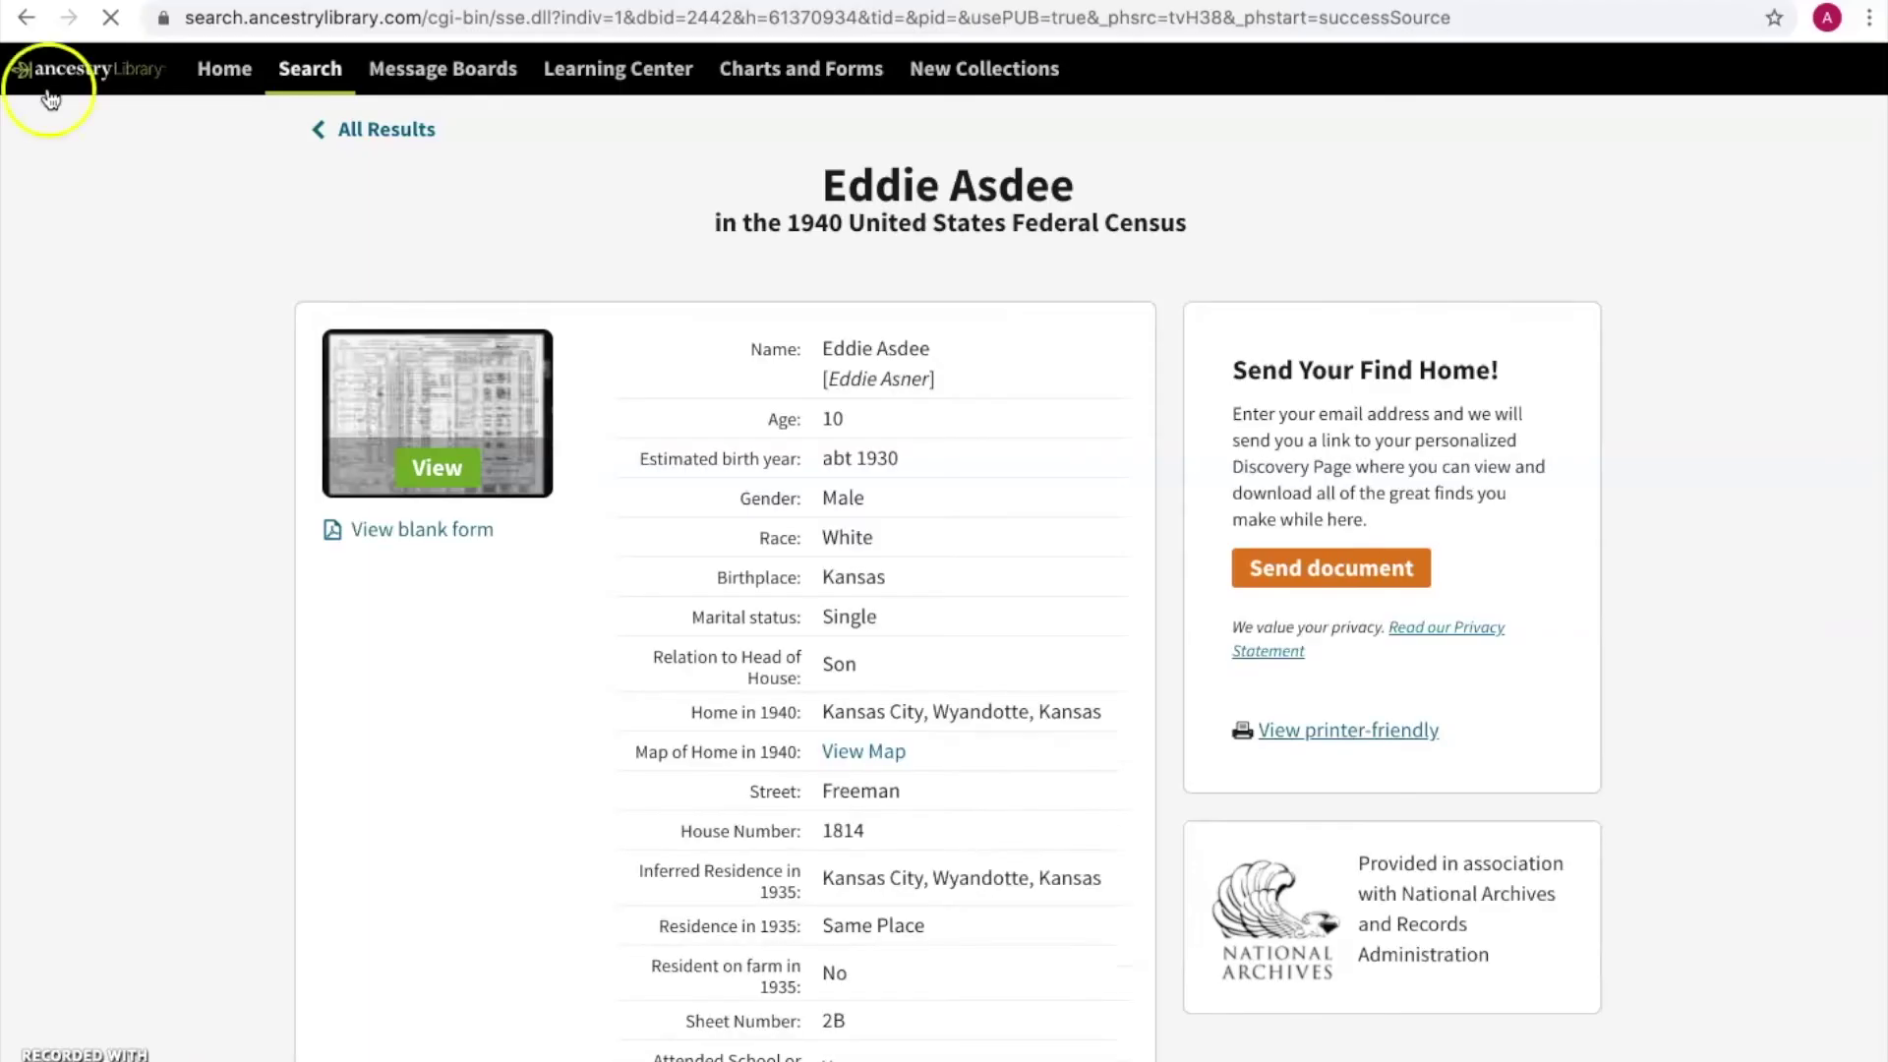
left_click(360, 133)
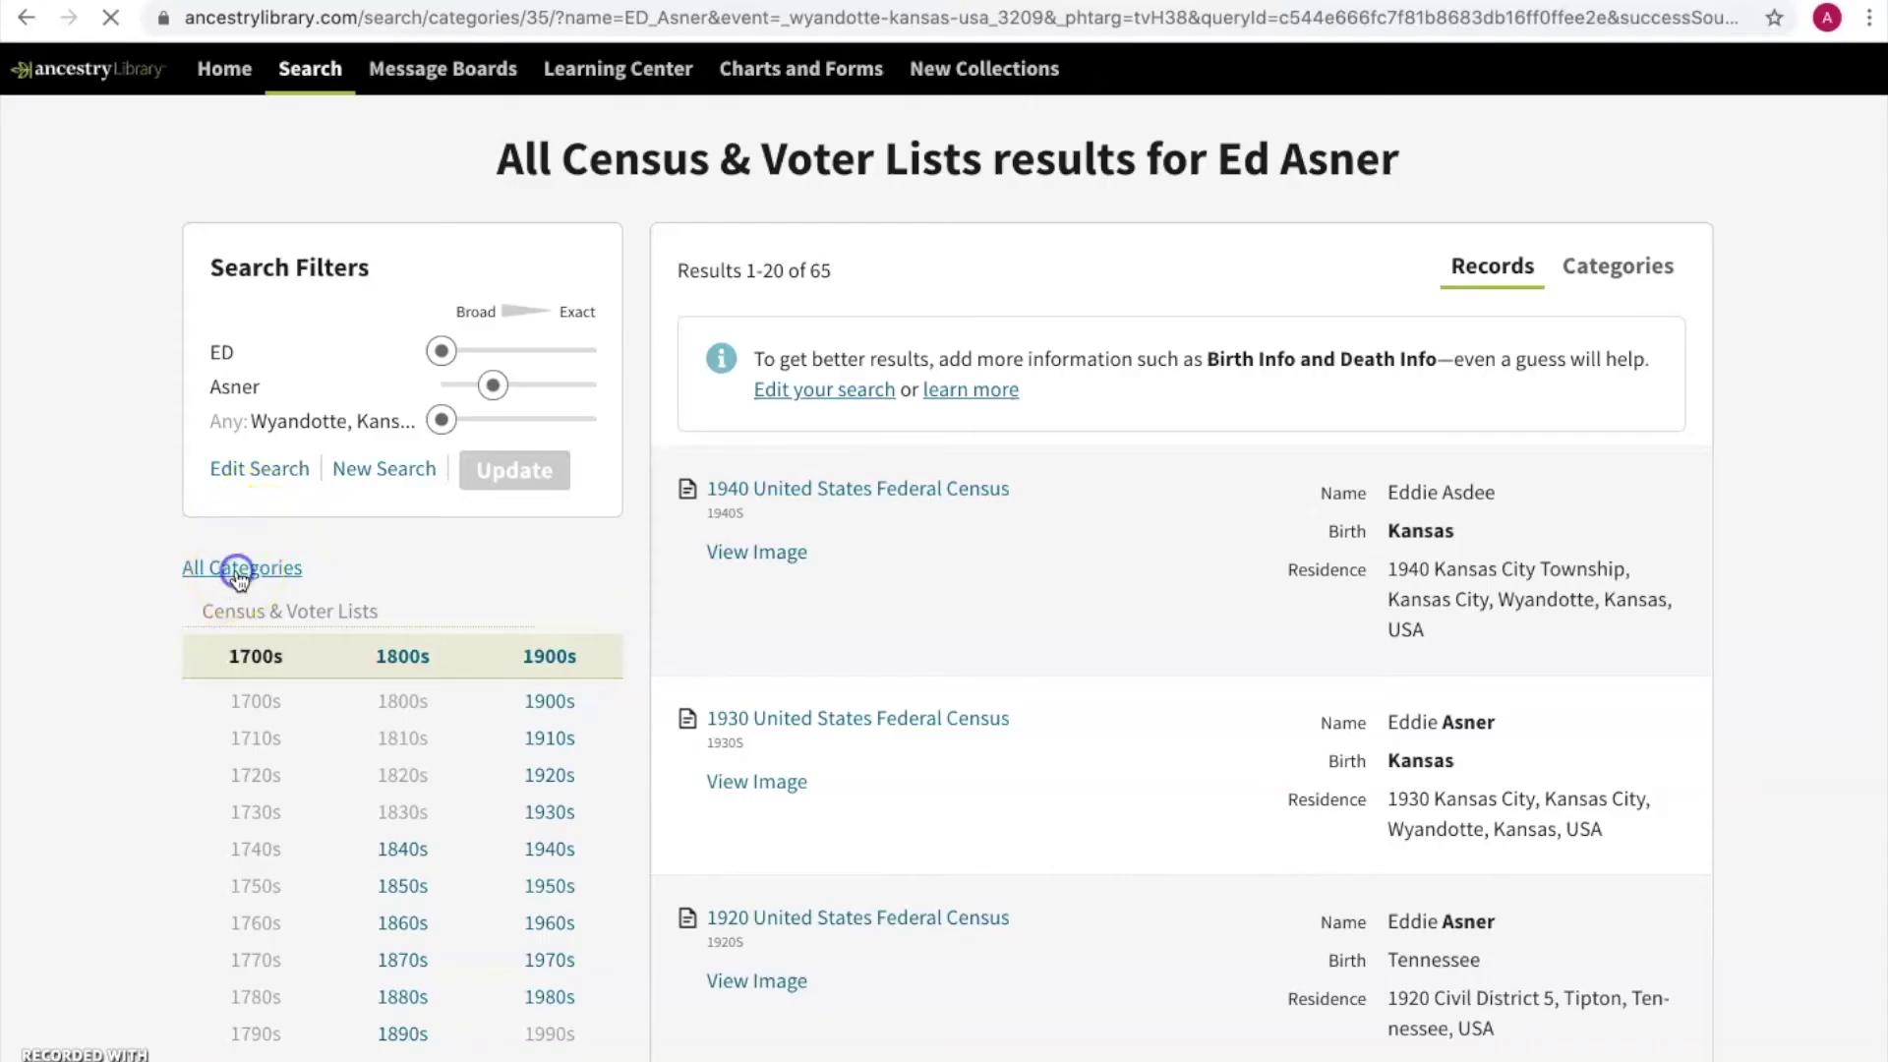
left_click(239, 571)
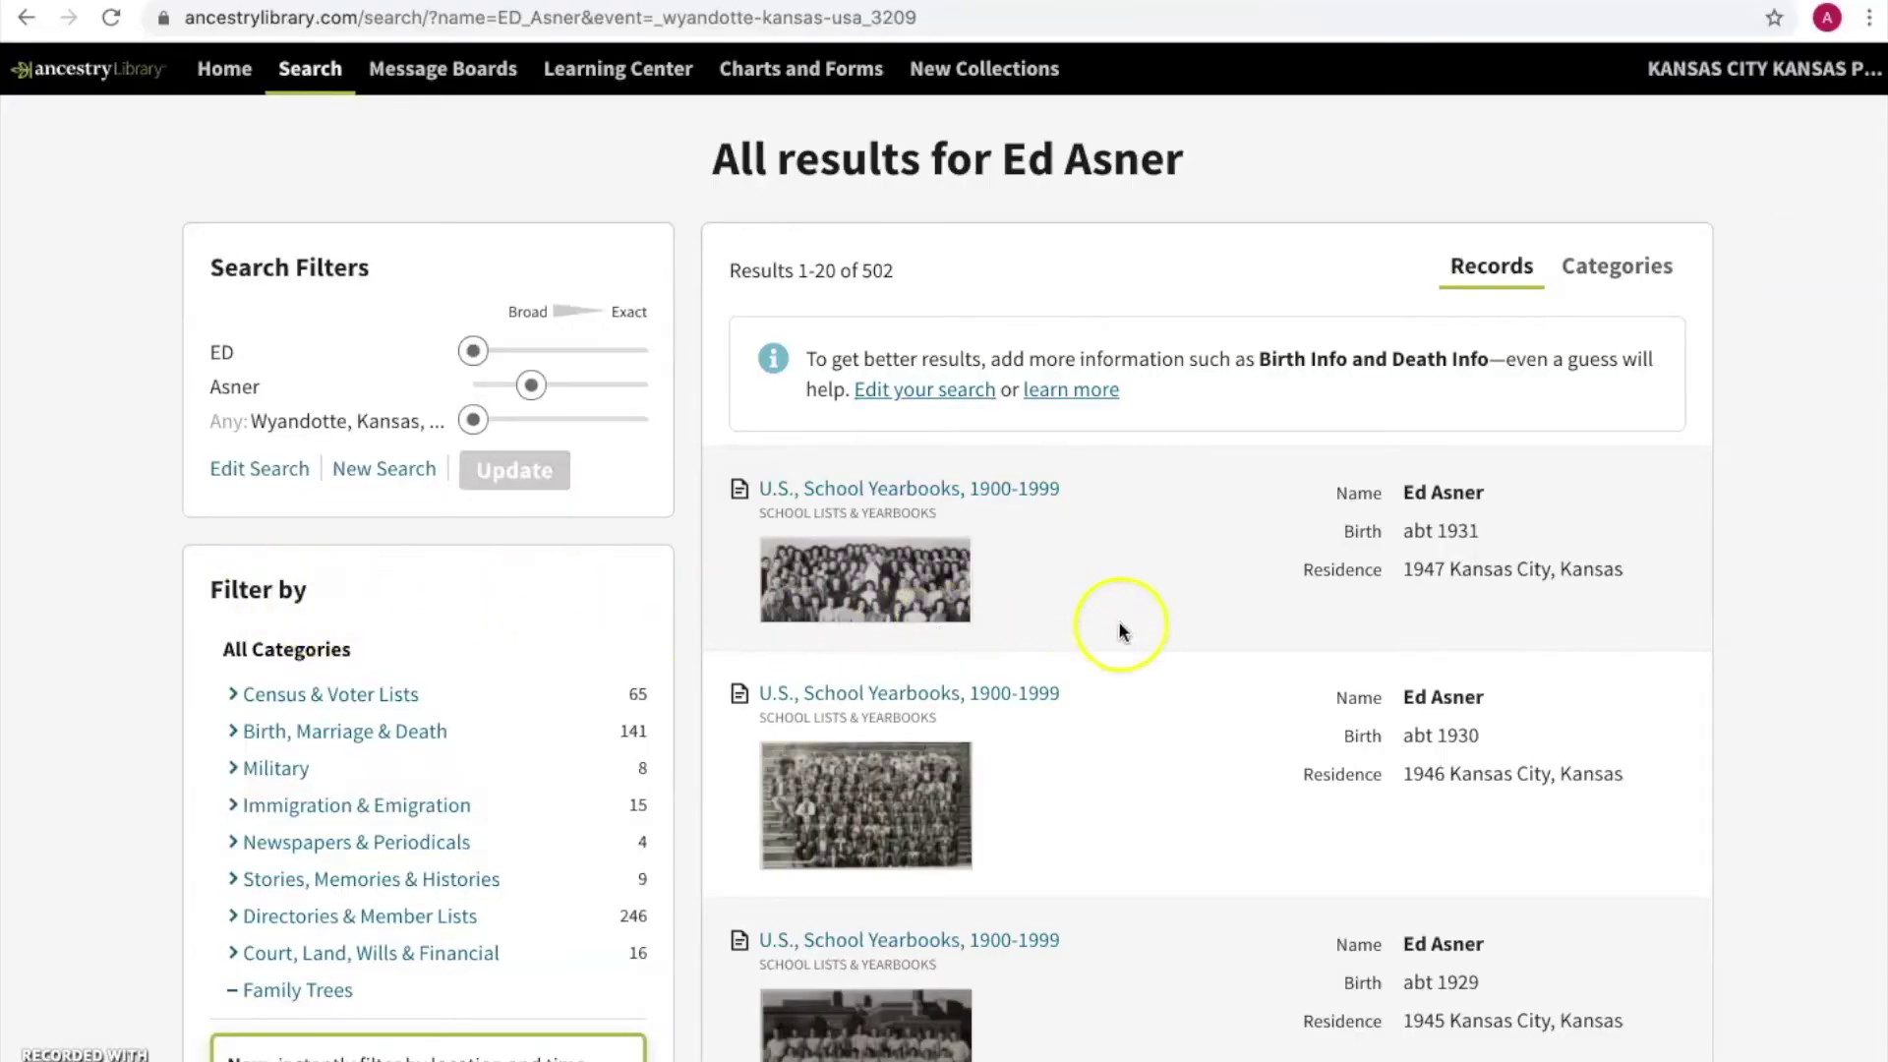
Look through the U.S. School Yearbooks results and preview the fourth result's record details
scroll(1107, 674, "down", 5)
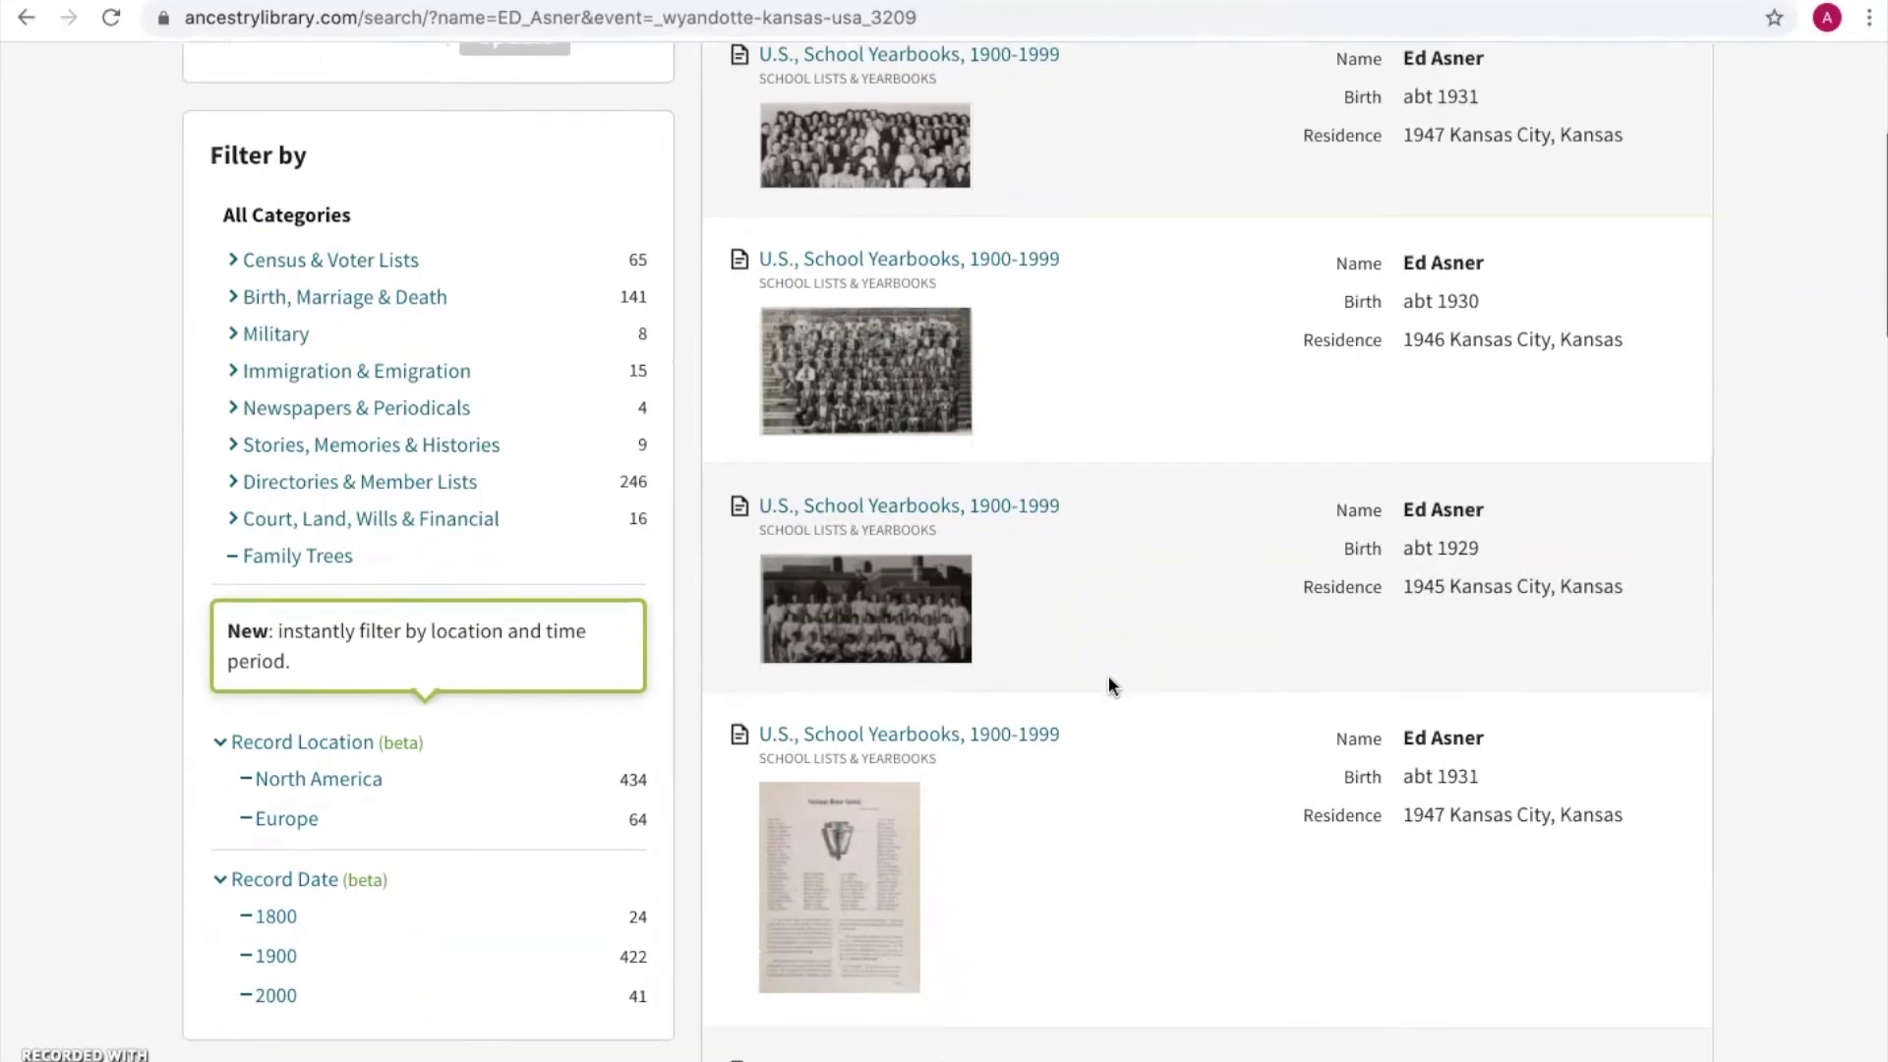
scroll(1107, 686, "down", 2)
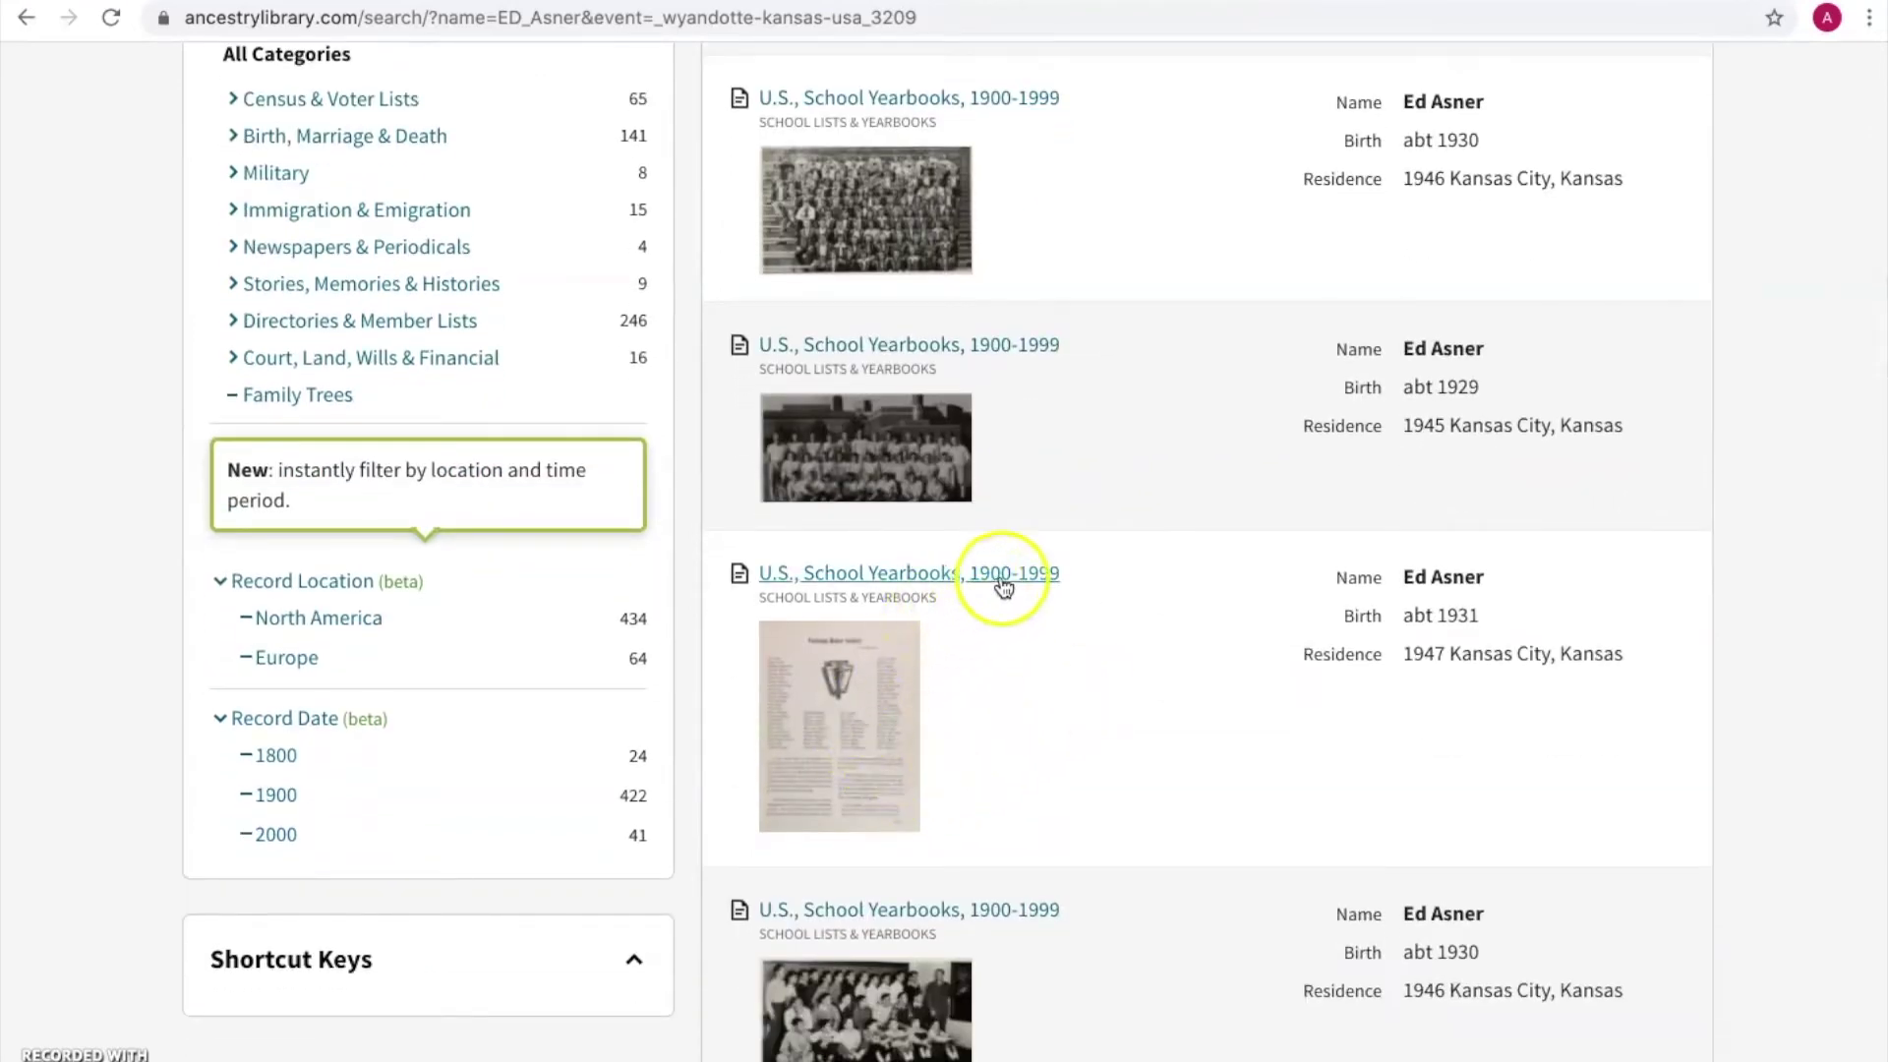
mouse_move(1003, 587)
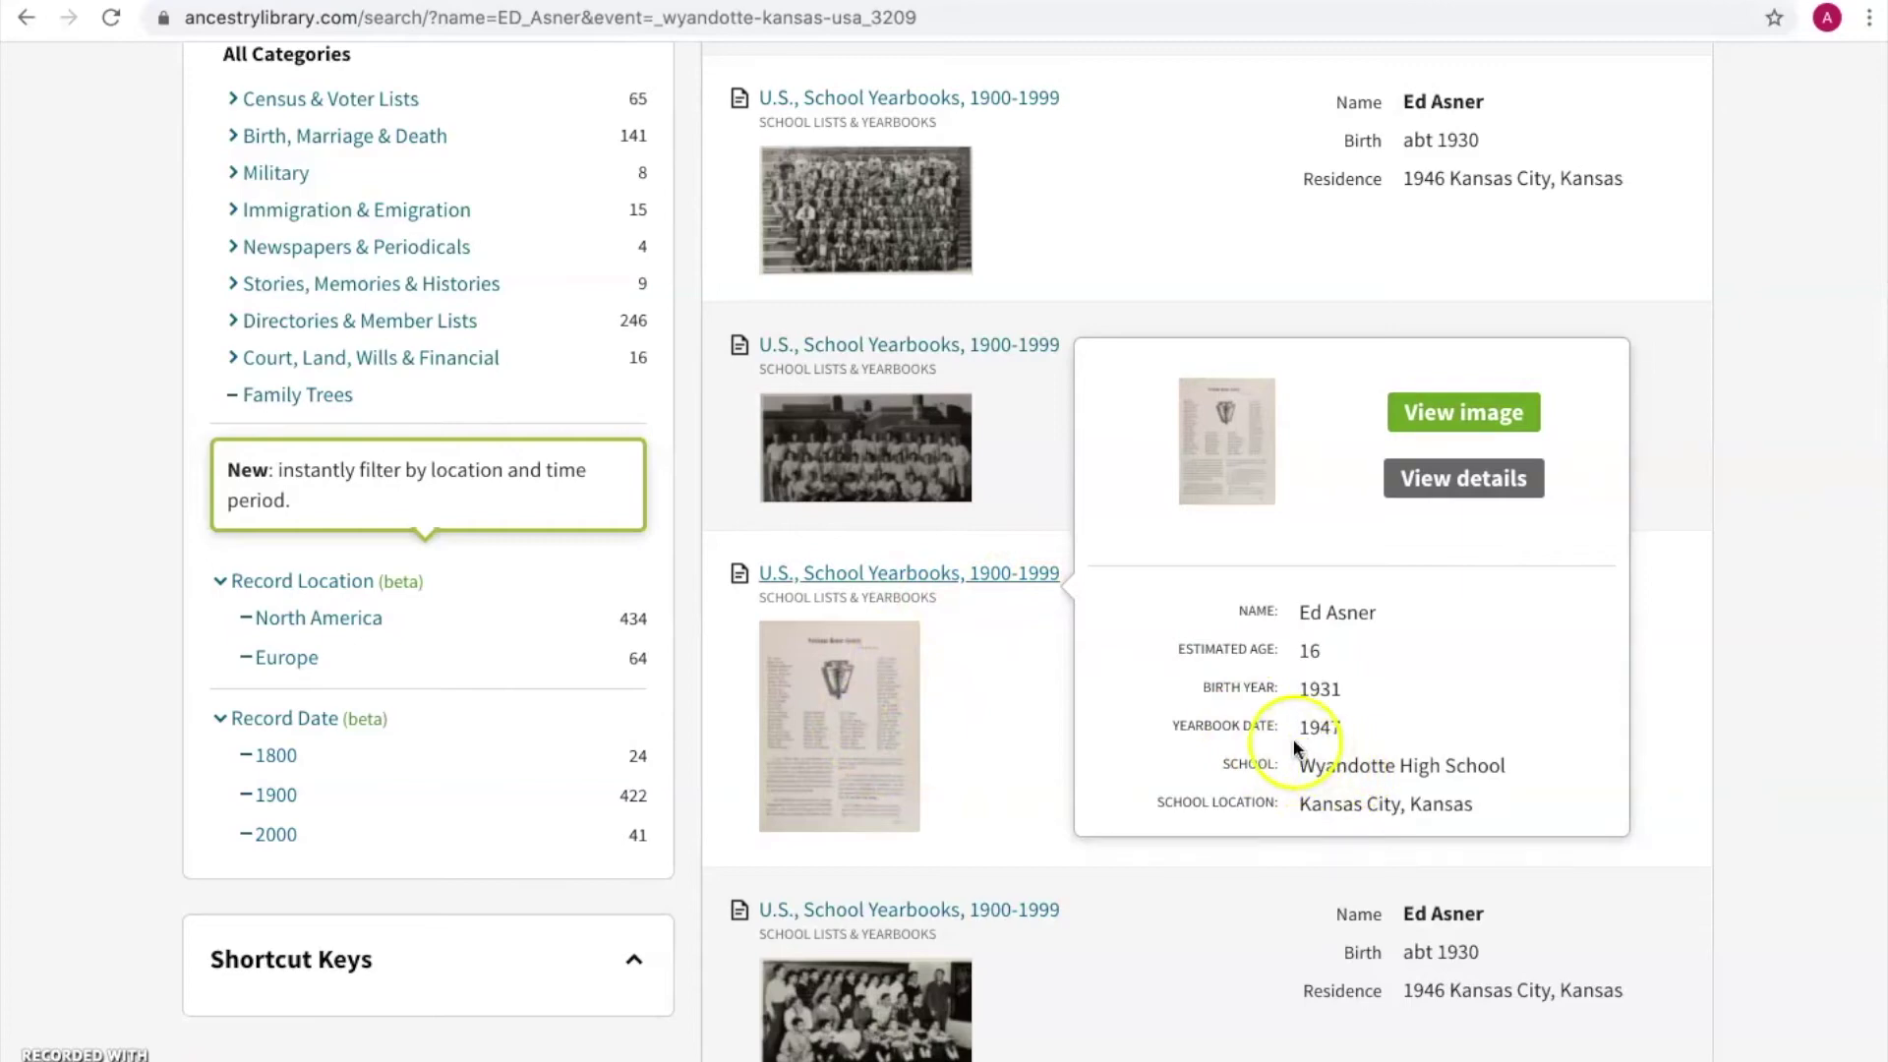
View the fourth result's 1947 National Honor Society page enlarged with its detail panel closed, and return to the results
left_click(844, 732)
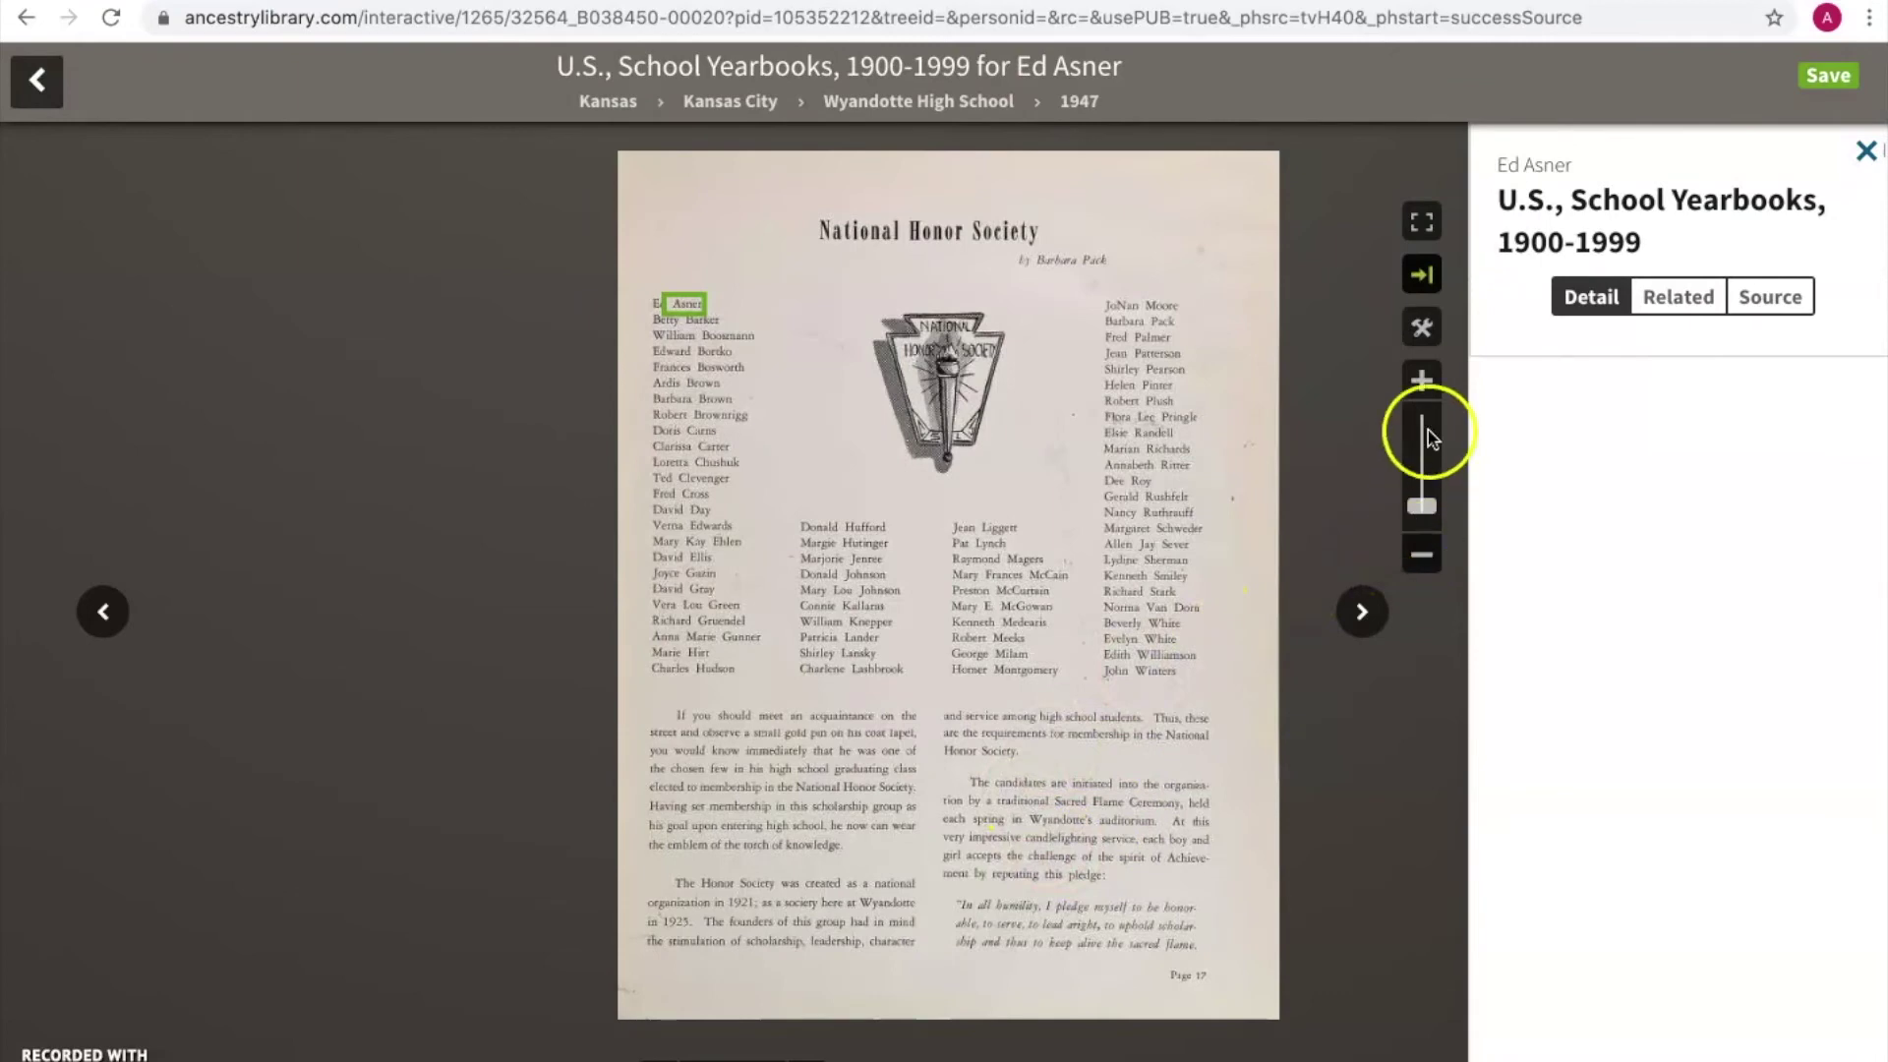
left_click(1422, 384)
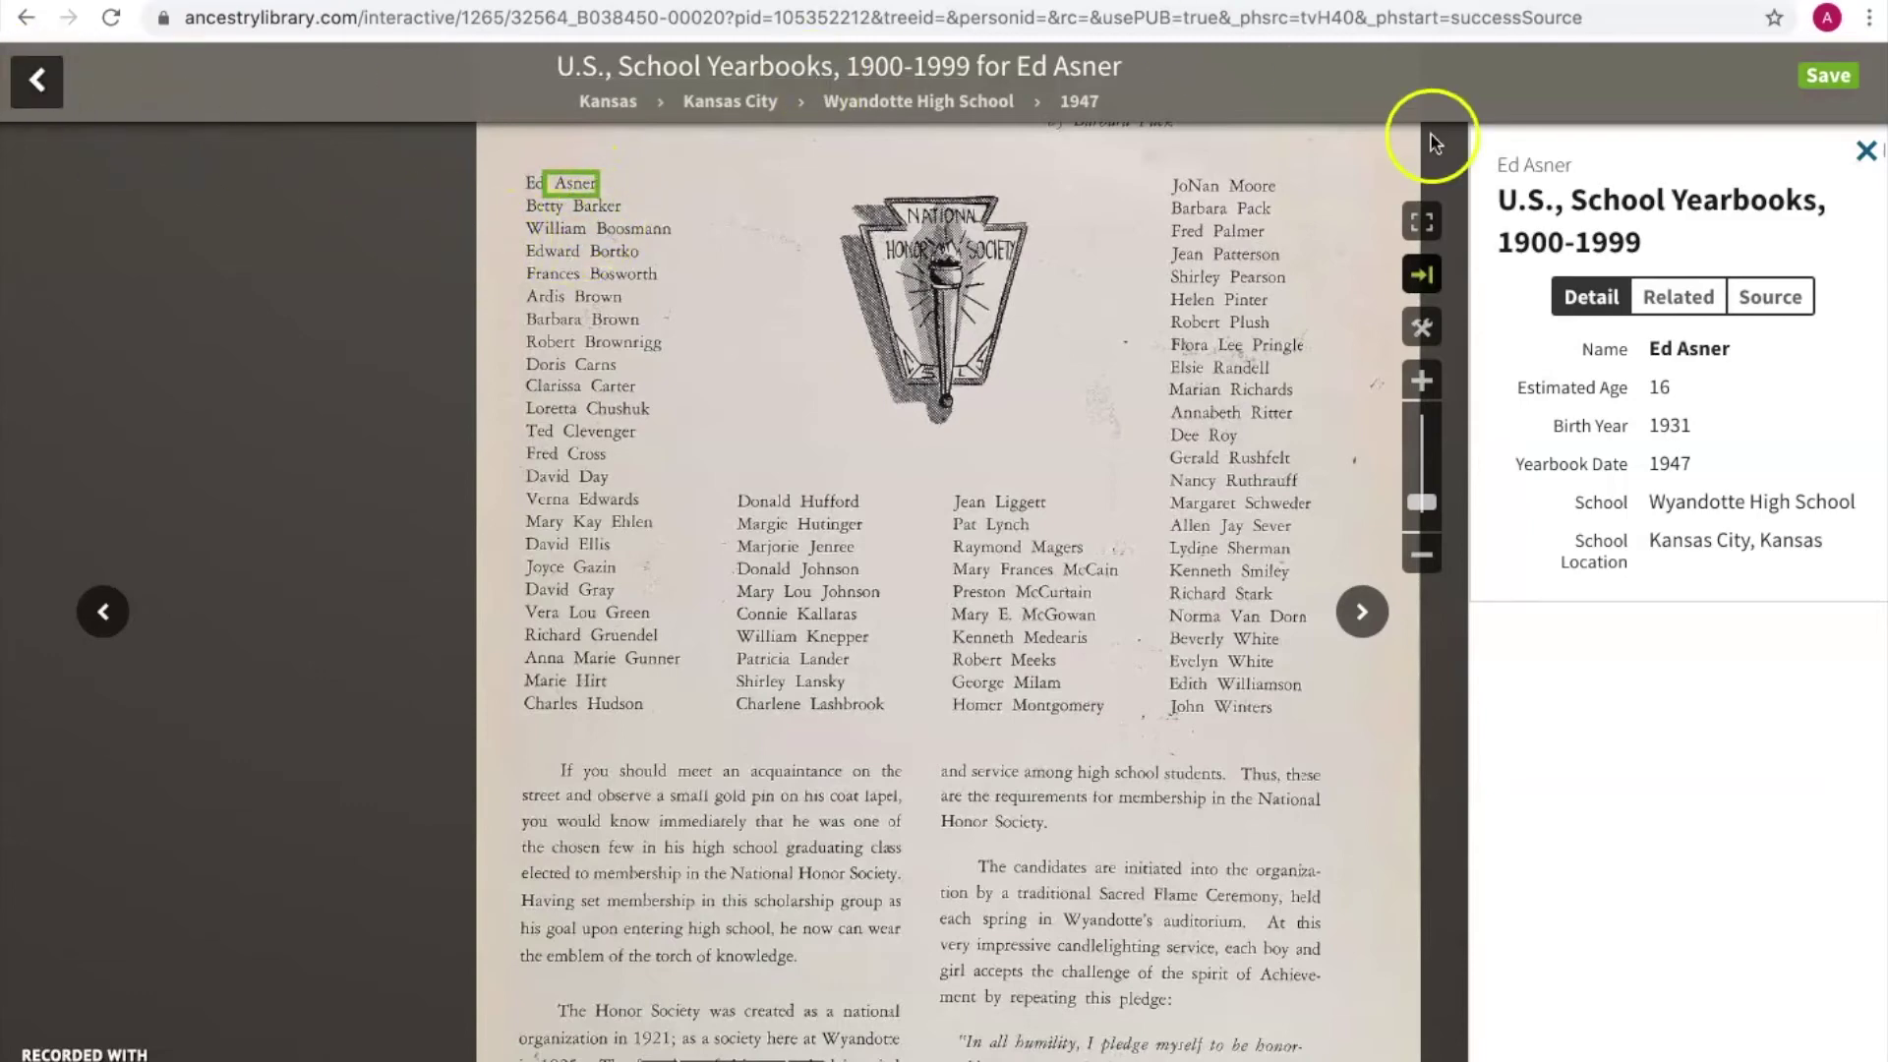
left_click(1867, 150)
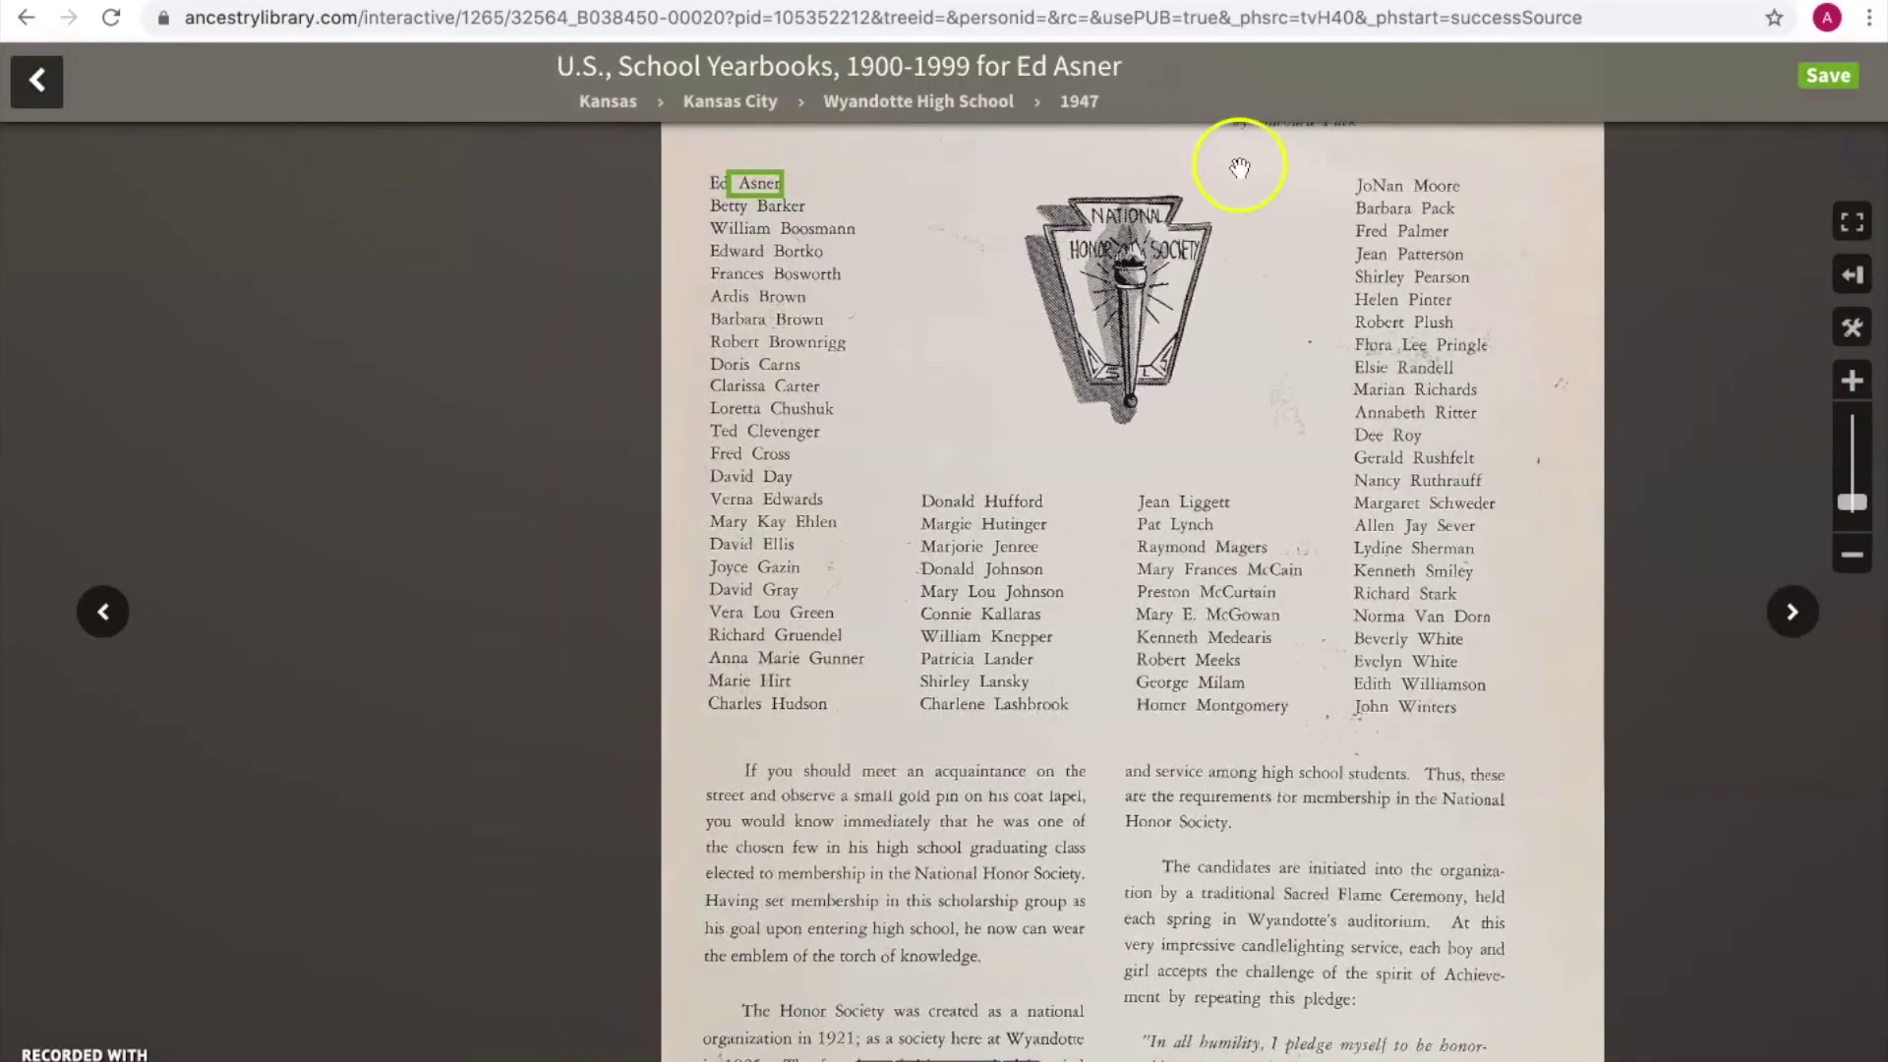
left_click(37, 81)
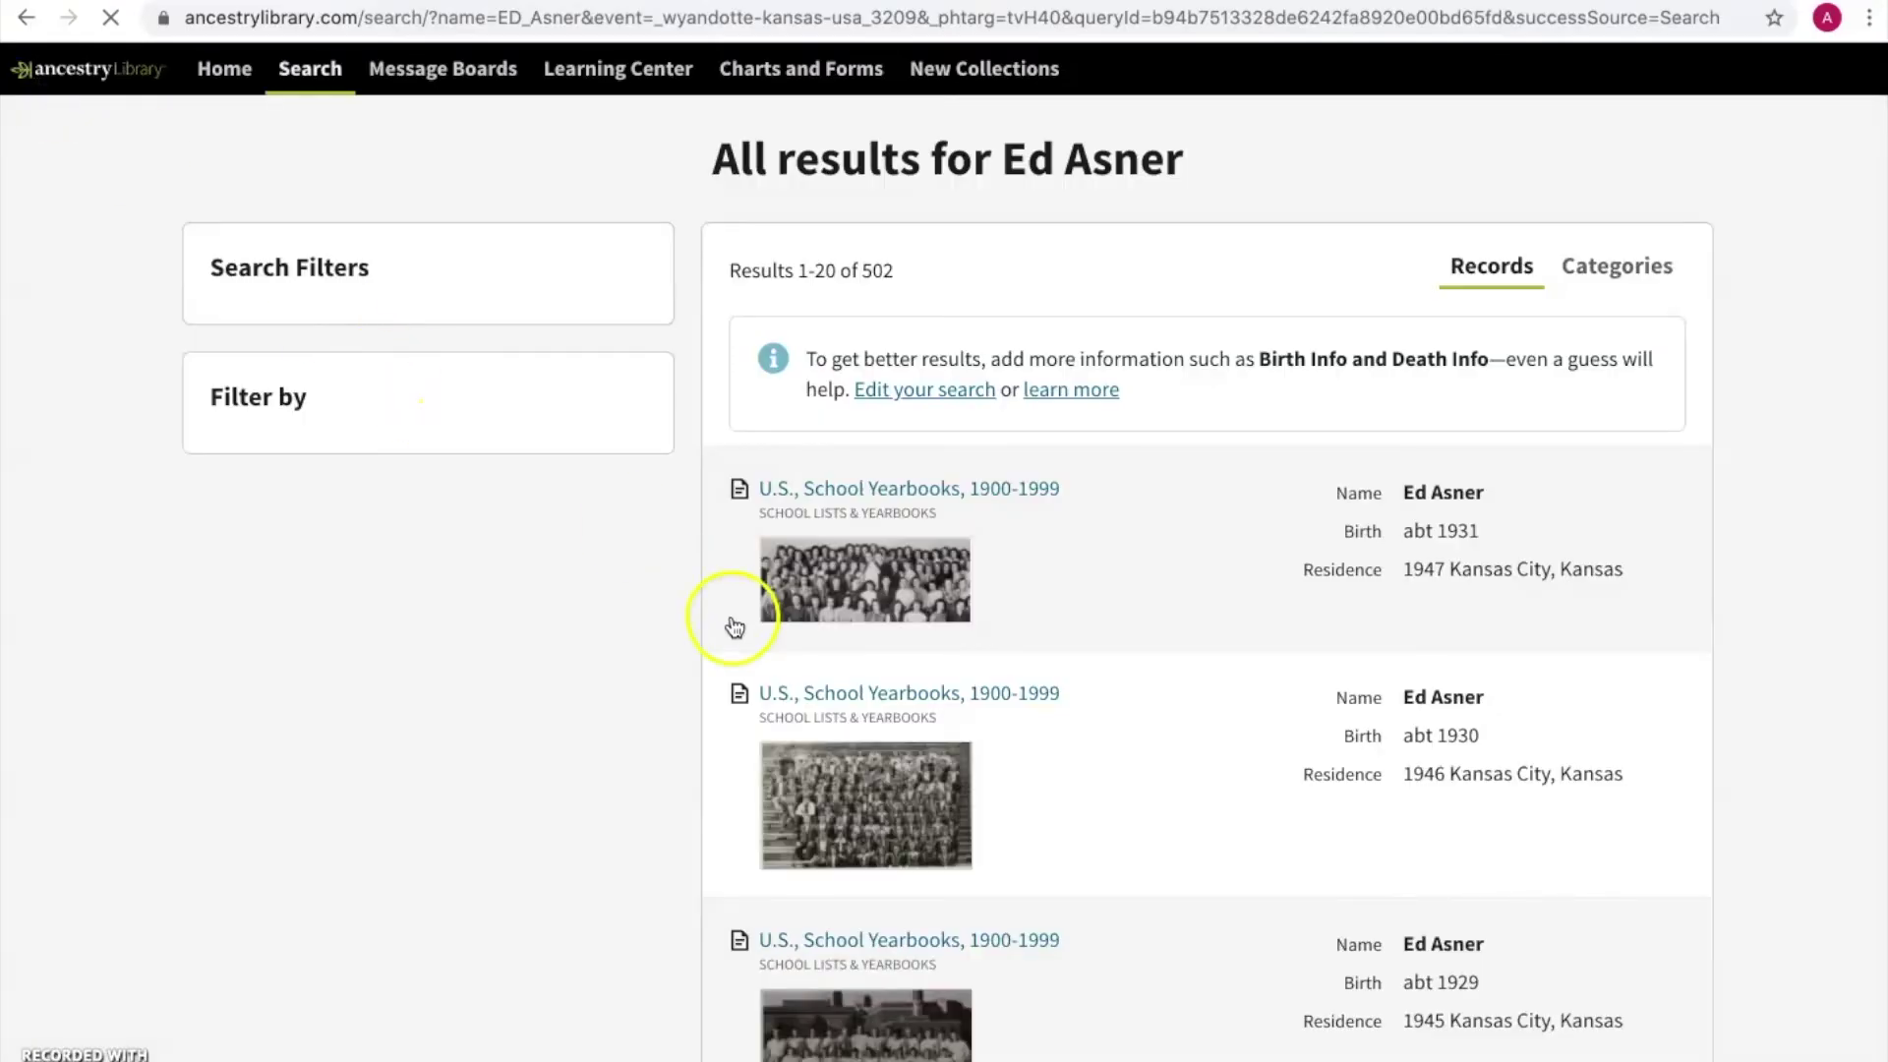
Look through the remaining U.S. School Yearbooks results and open the 1947 Senior Scholarship page image
scroll(821, 768, "down", 2)
scroll(821, 768, "down", 10)
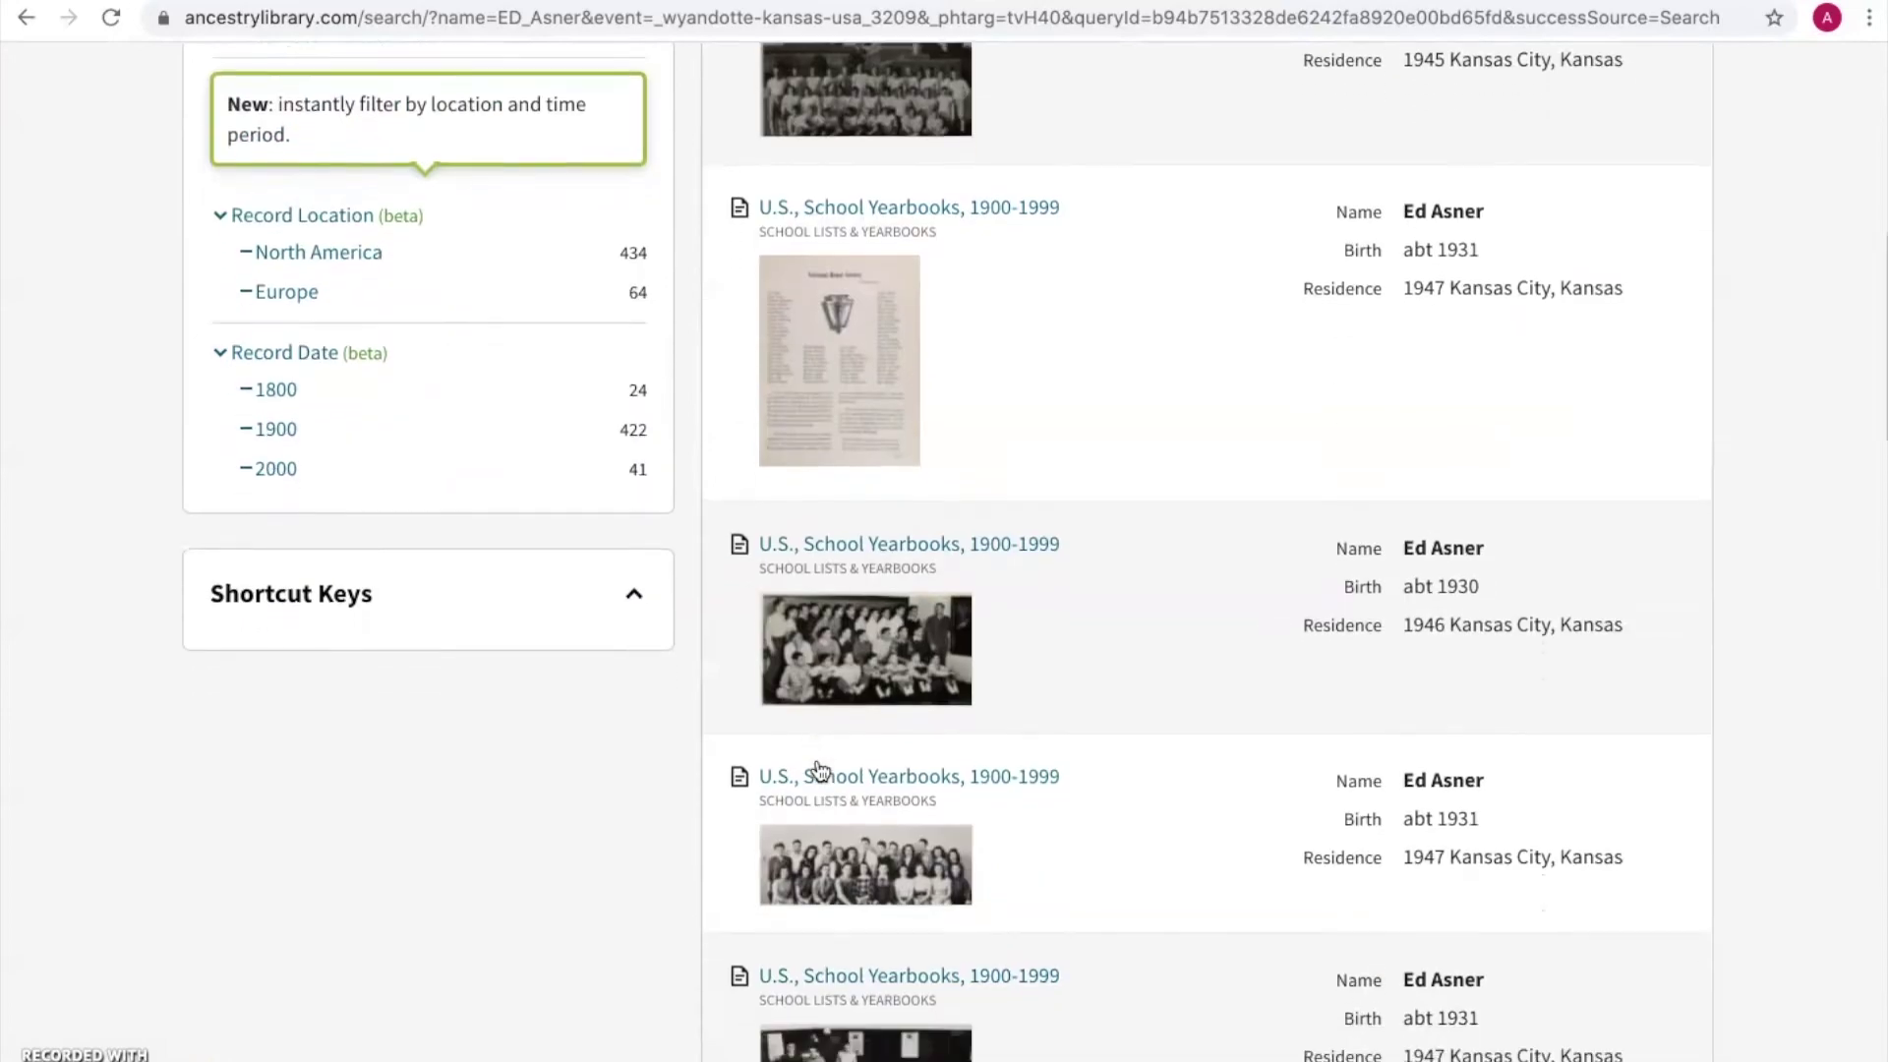
scroll(821, 768, "down", 6)
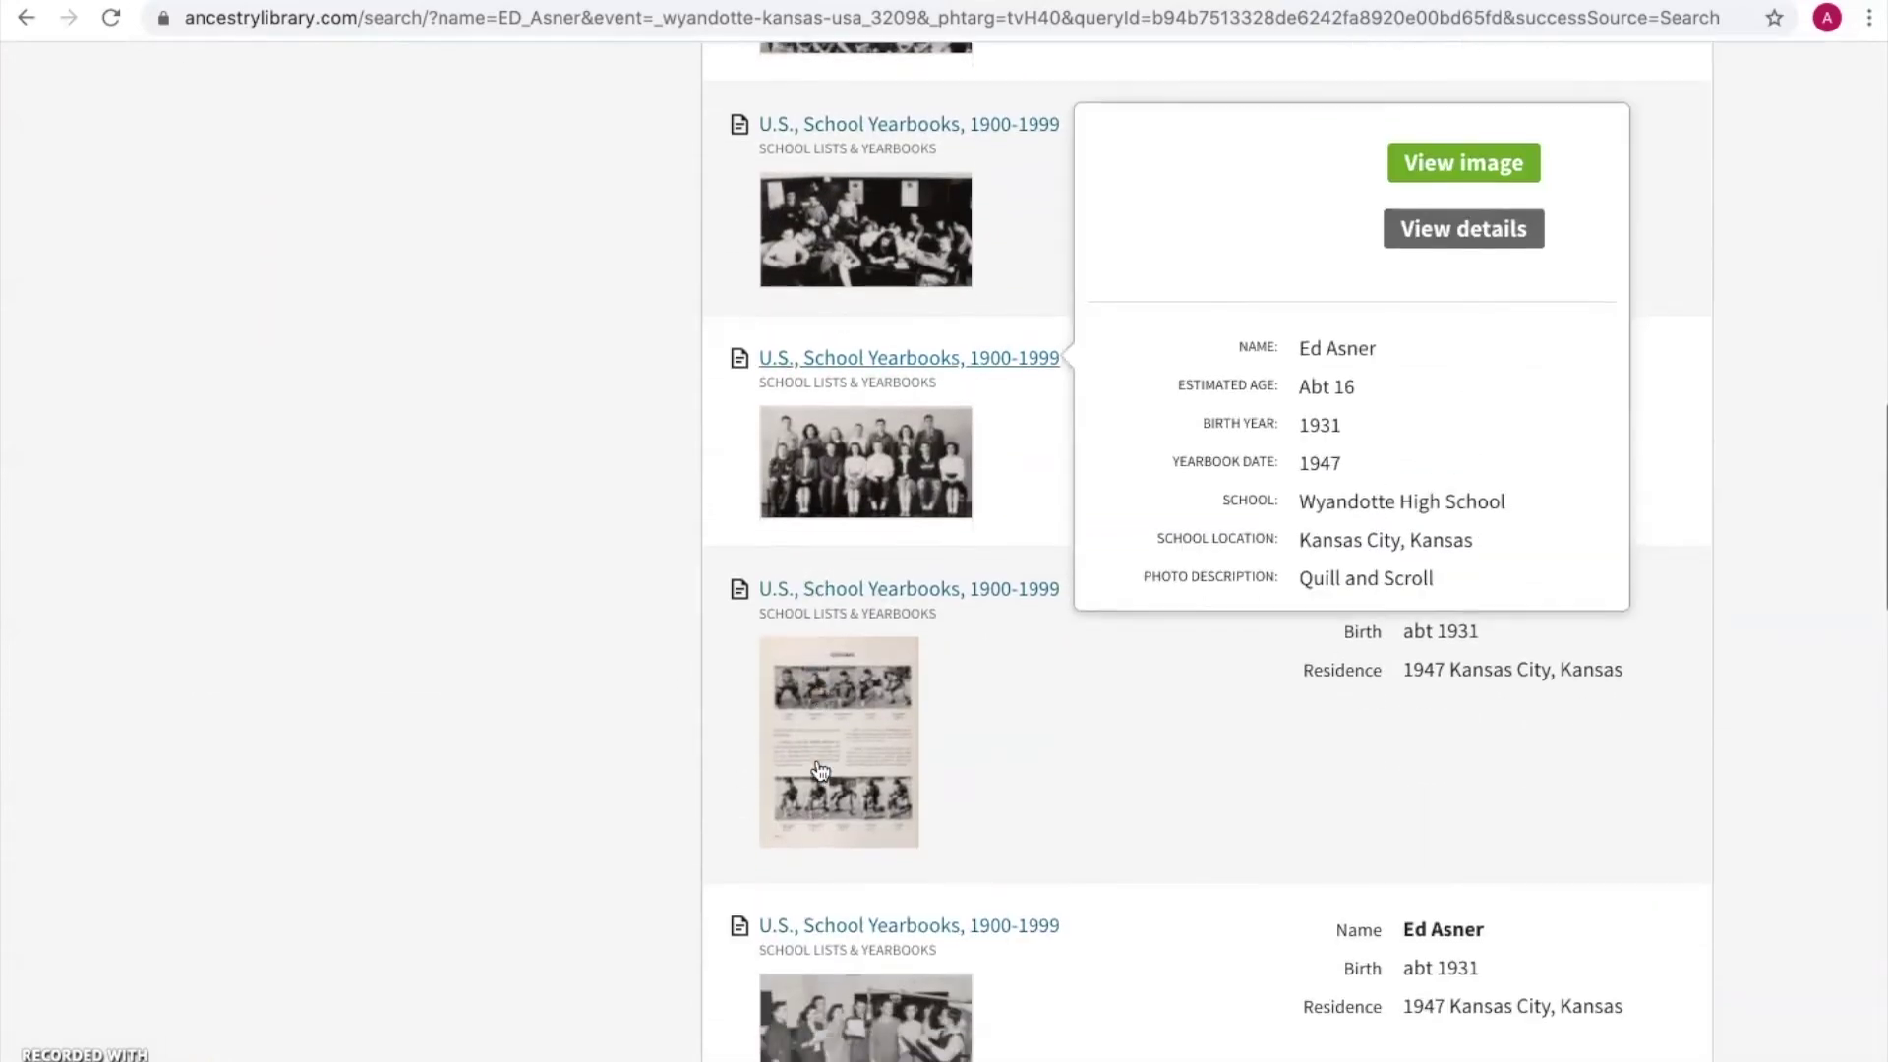
scroll(821, 768, "down", 10)
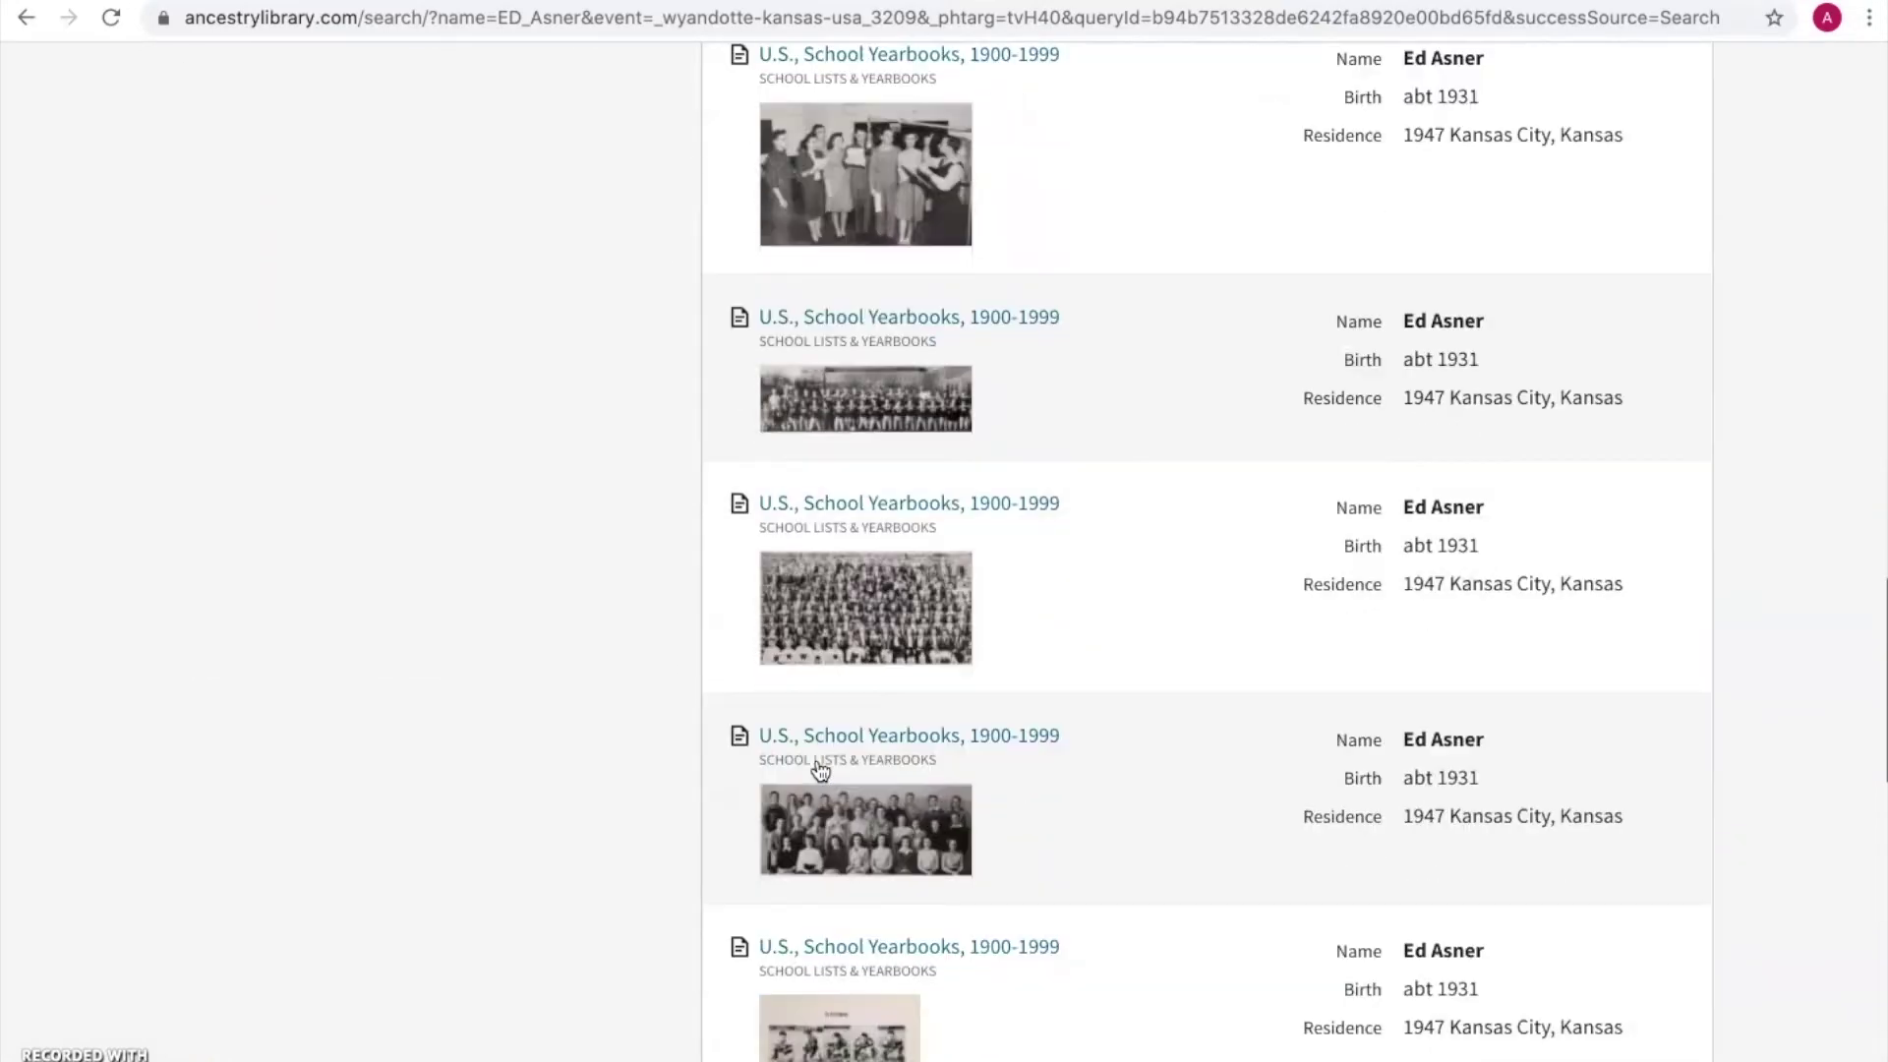
scroll(821, 768, "down", 5)
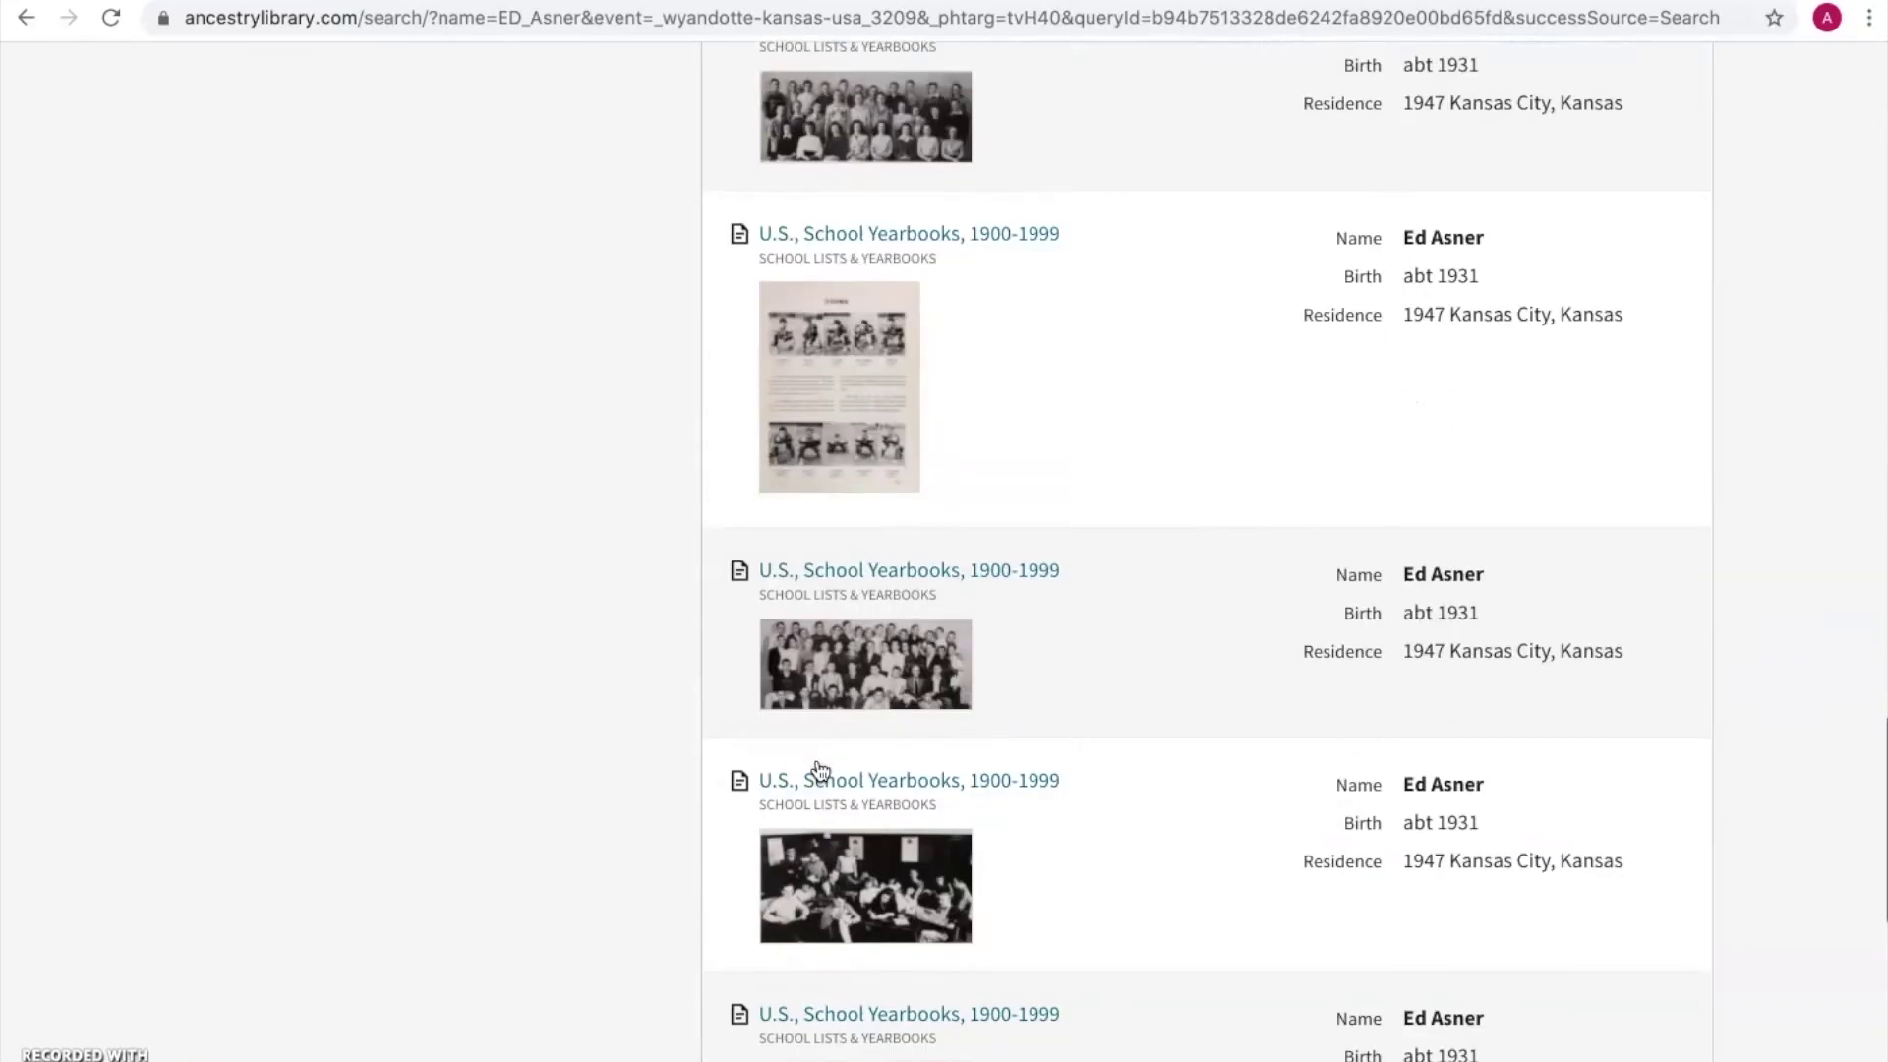
scroll(821, 768, "down", 1)
scroll(824, 748, "up", 1)
left_click(828, 718)
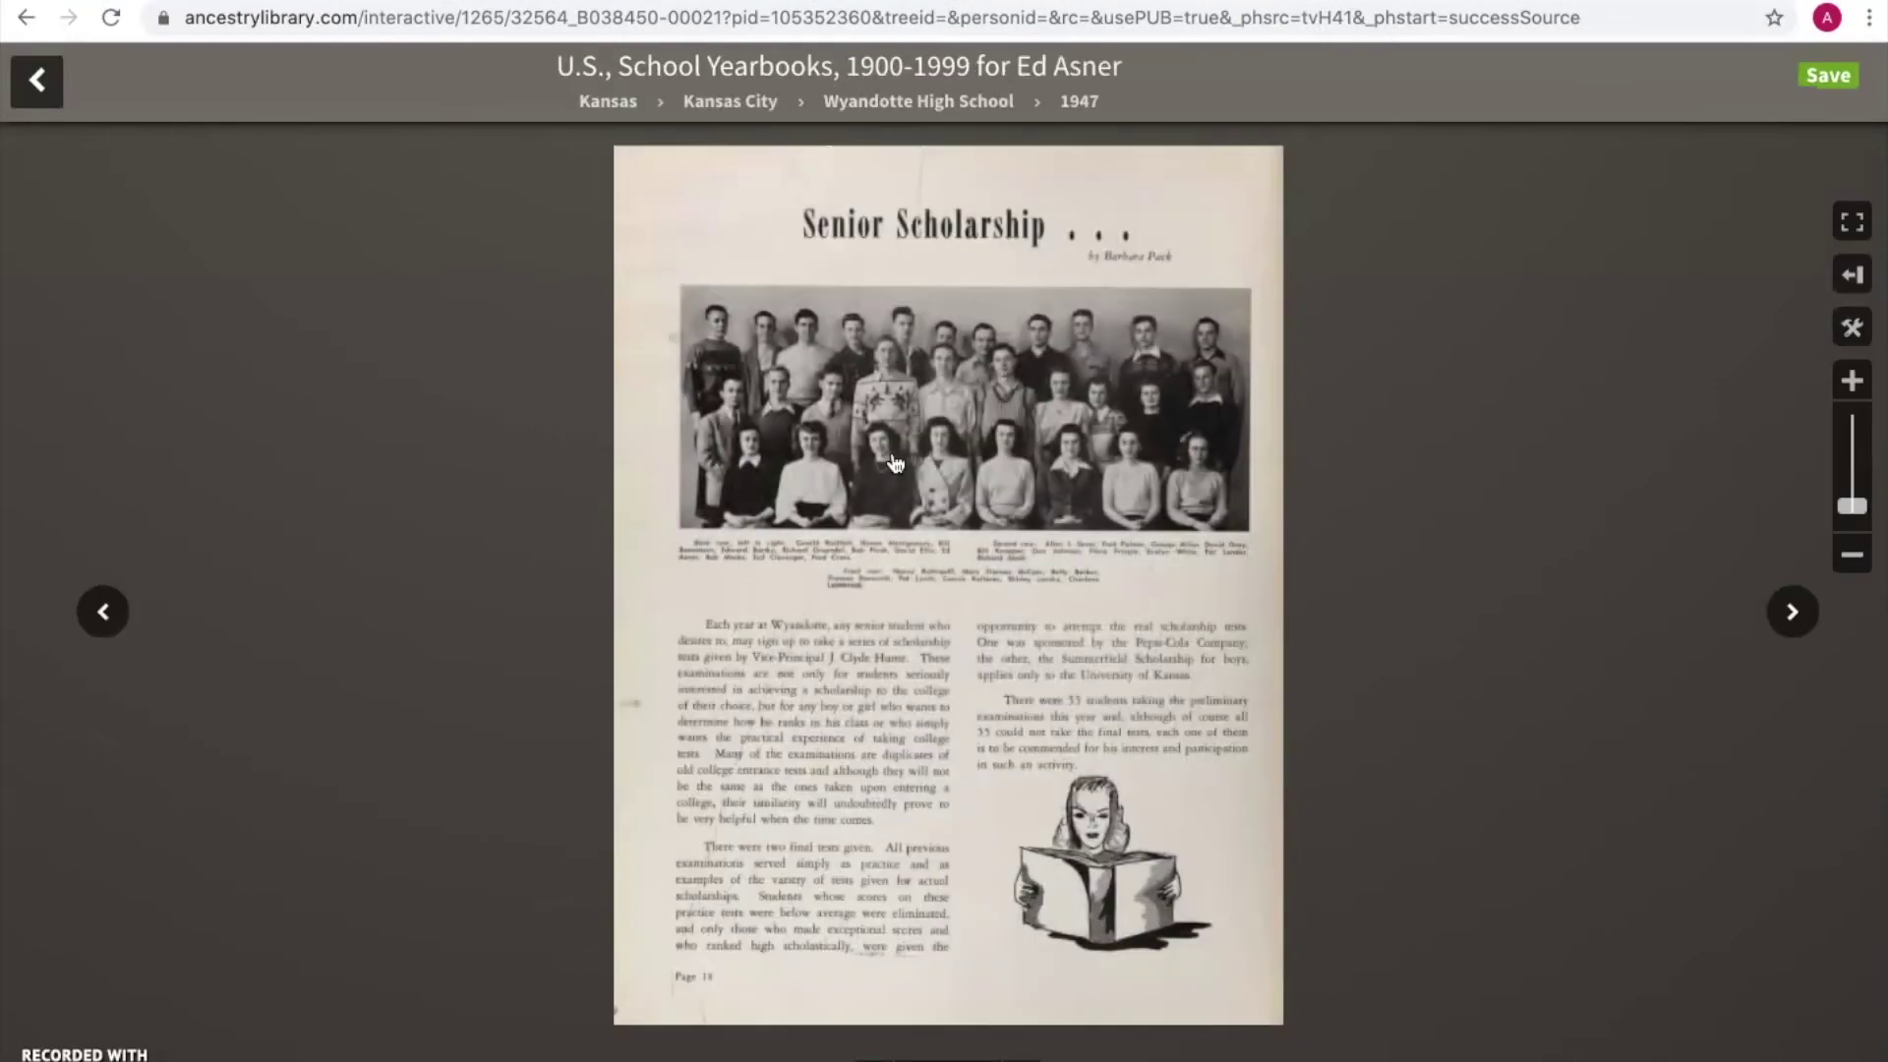
Examine the enlarged Senior Scholarship group photo and its caption for Ed Asner, and return to the search results
left_click(995, 506)
left_click(1287, 599)
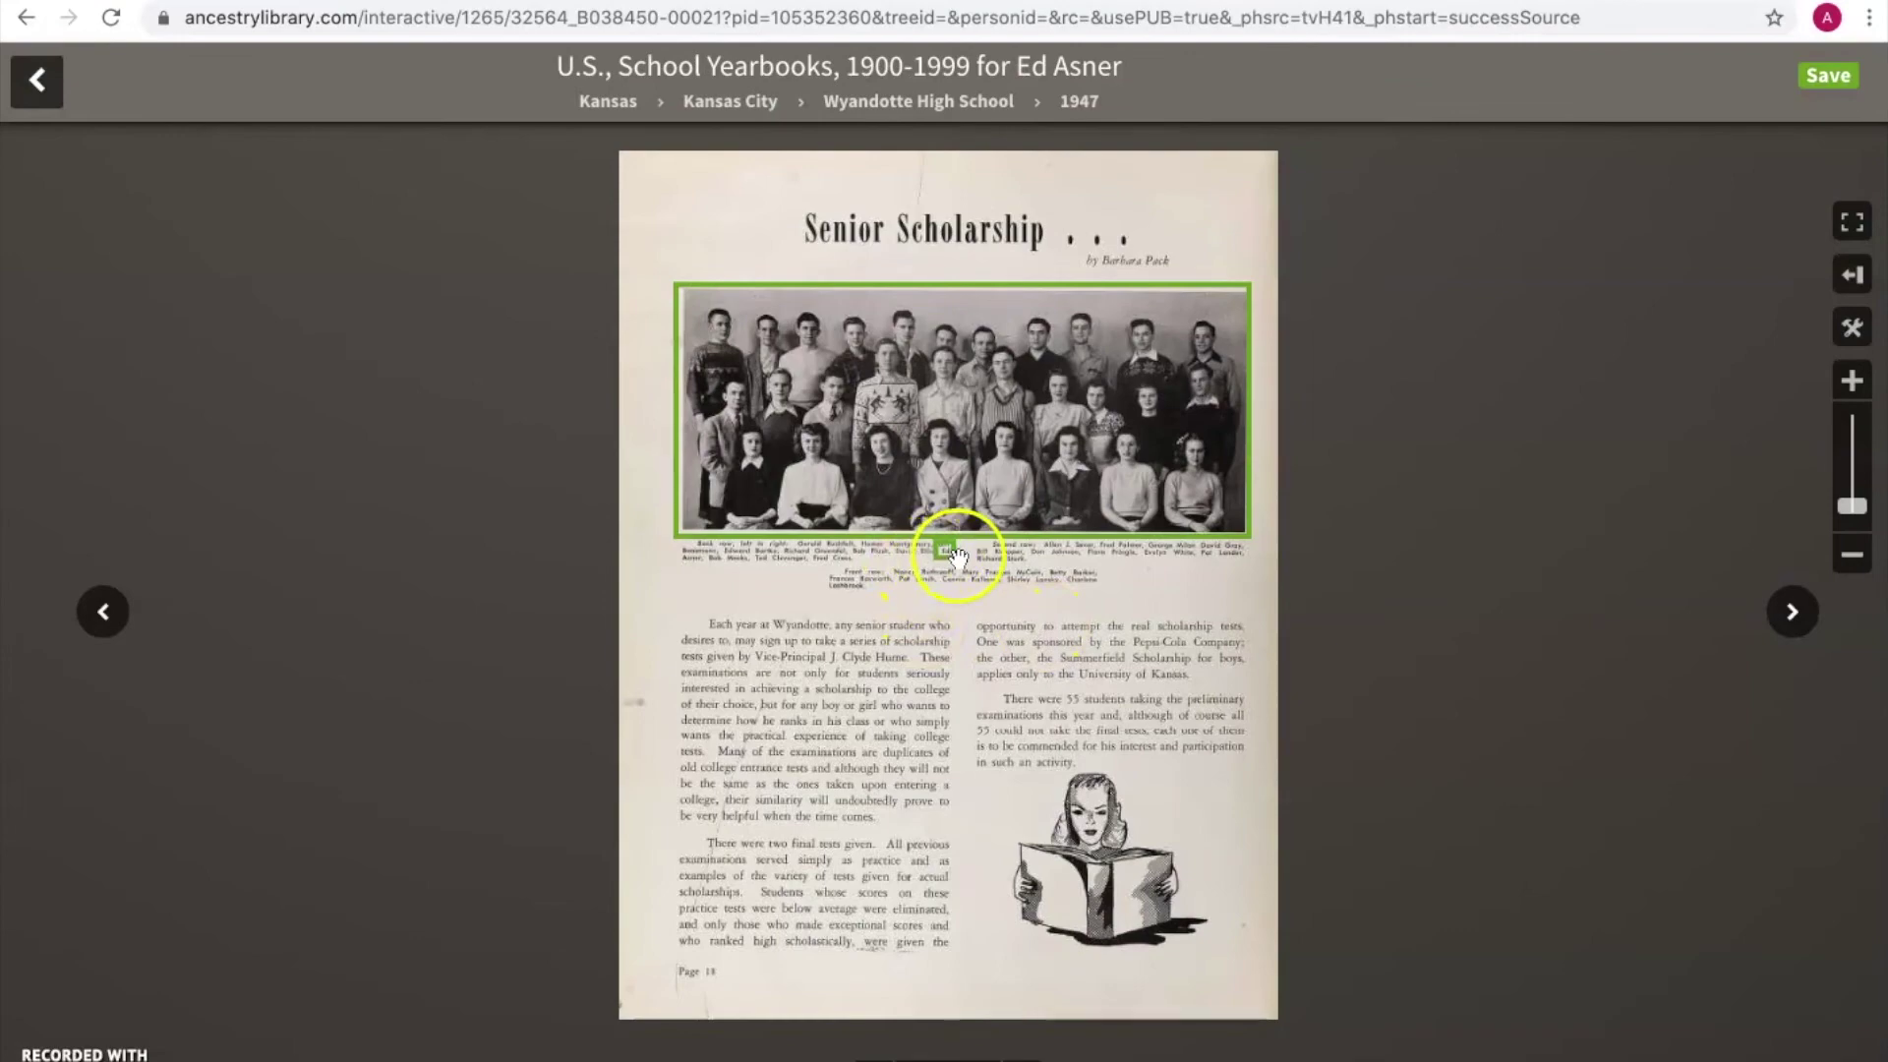
left_click(1853, 382)
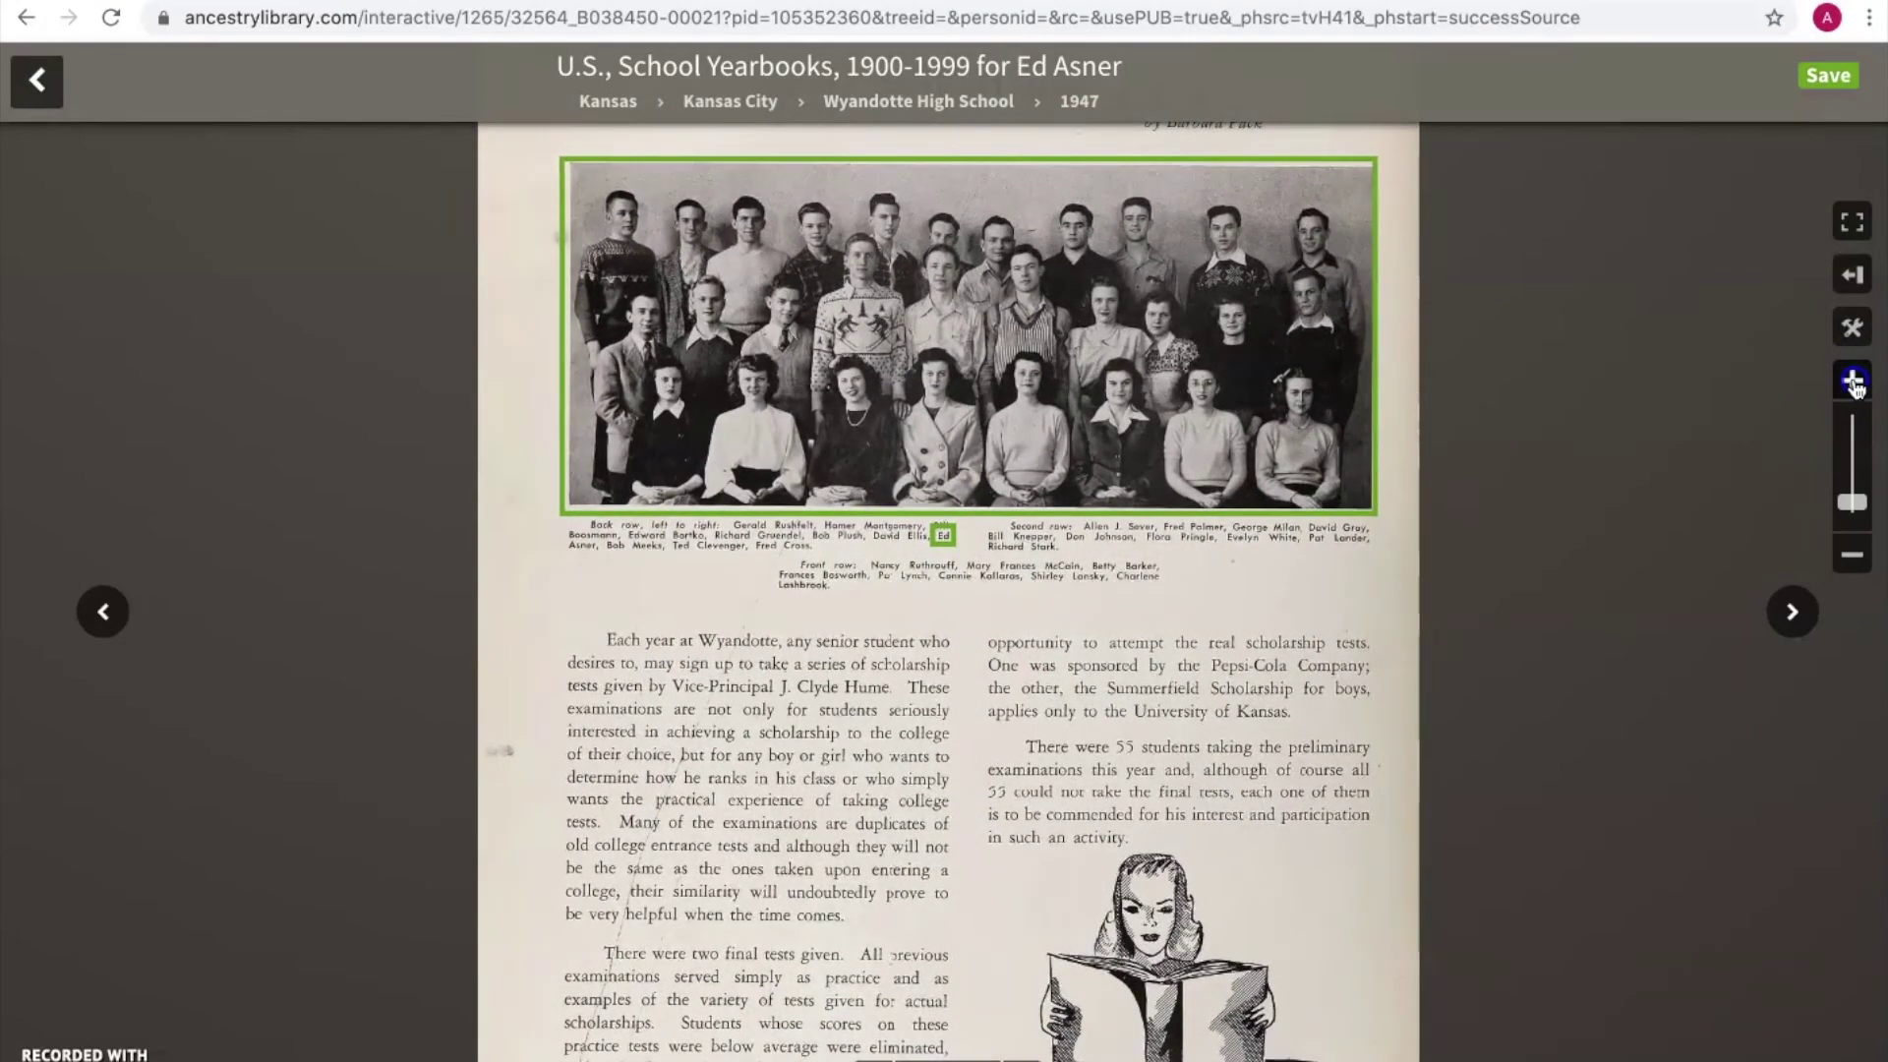
left_click(1852, 381)
scroll(1252, 405, "up", 3)
scroll(1254, 411, "up", 3)
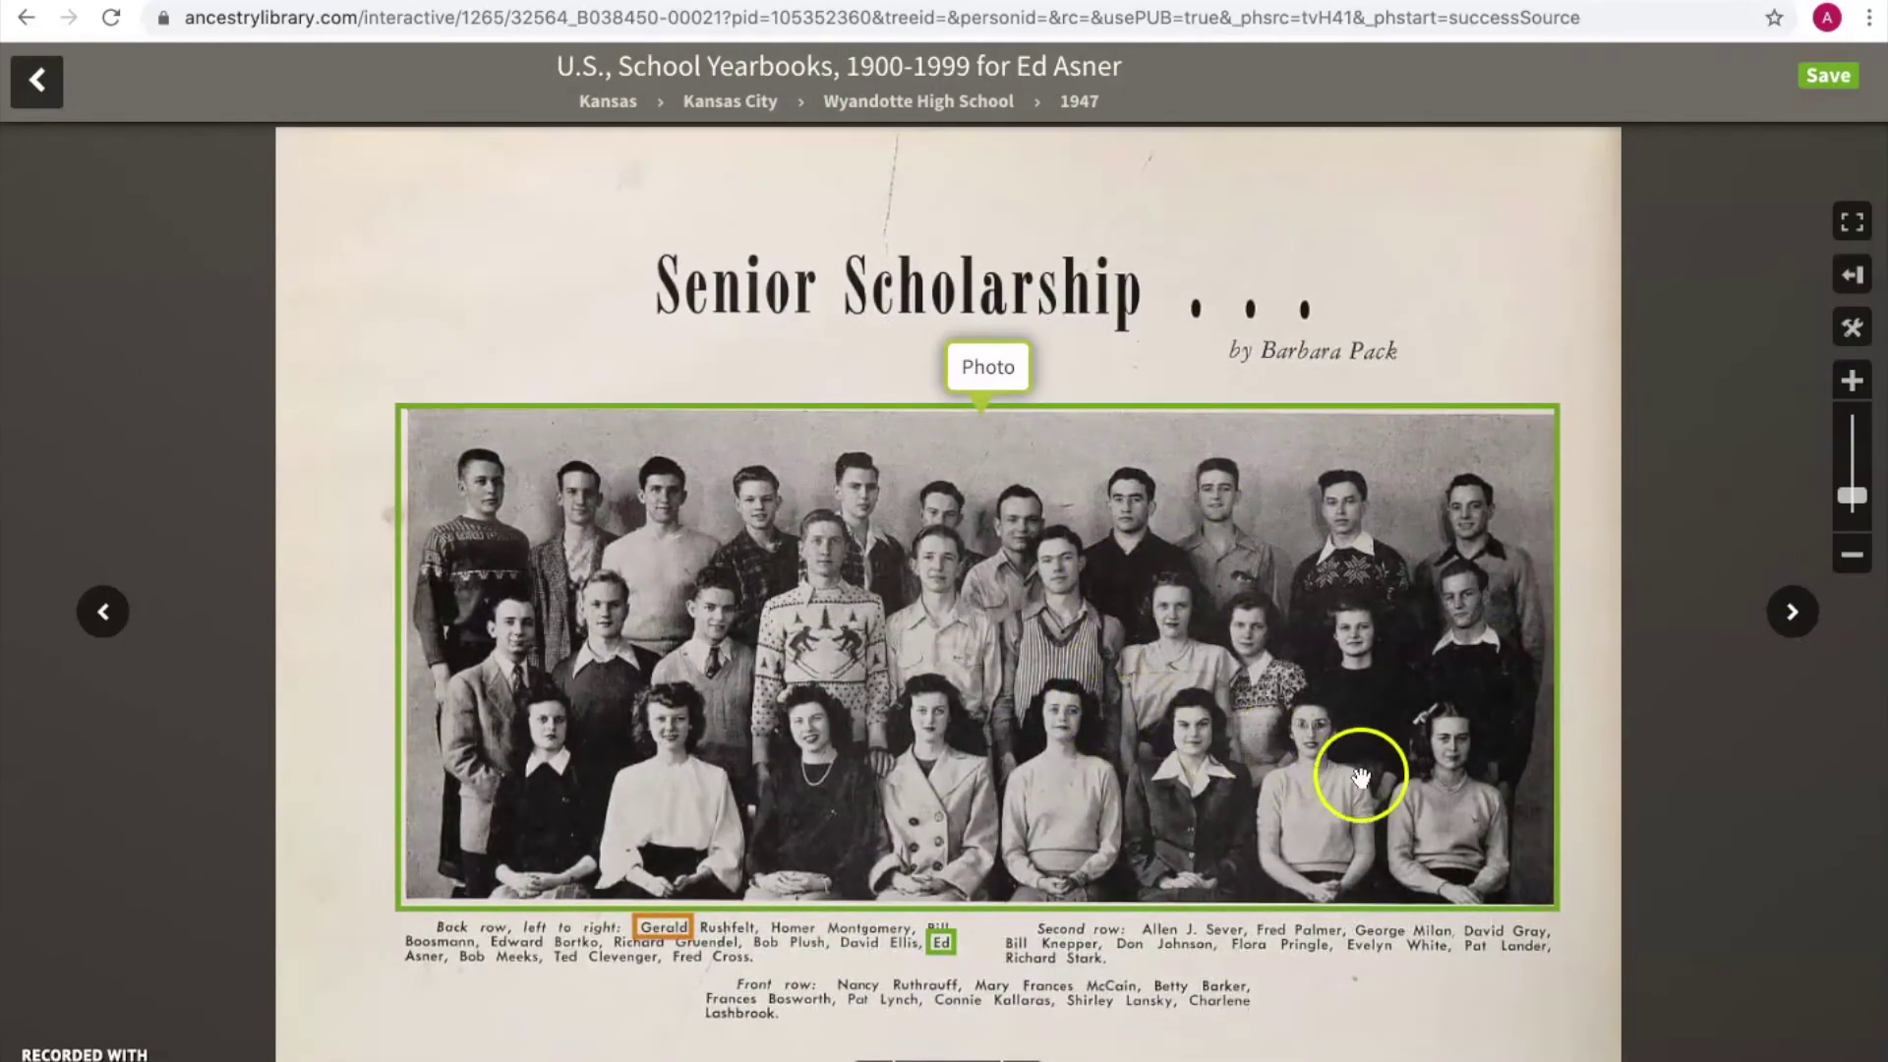
left_click(1853, 384)
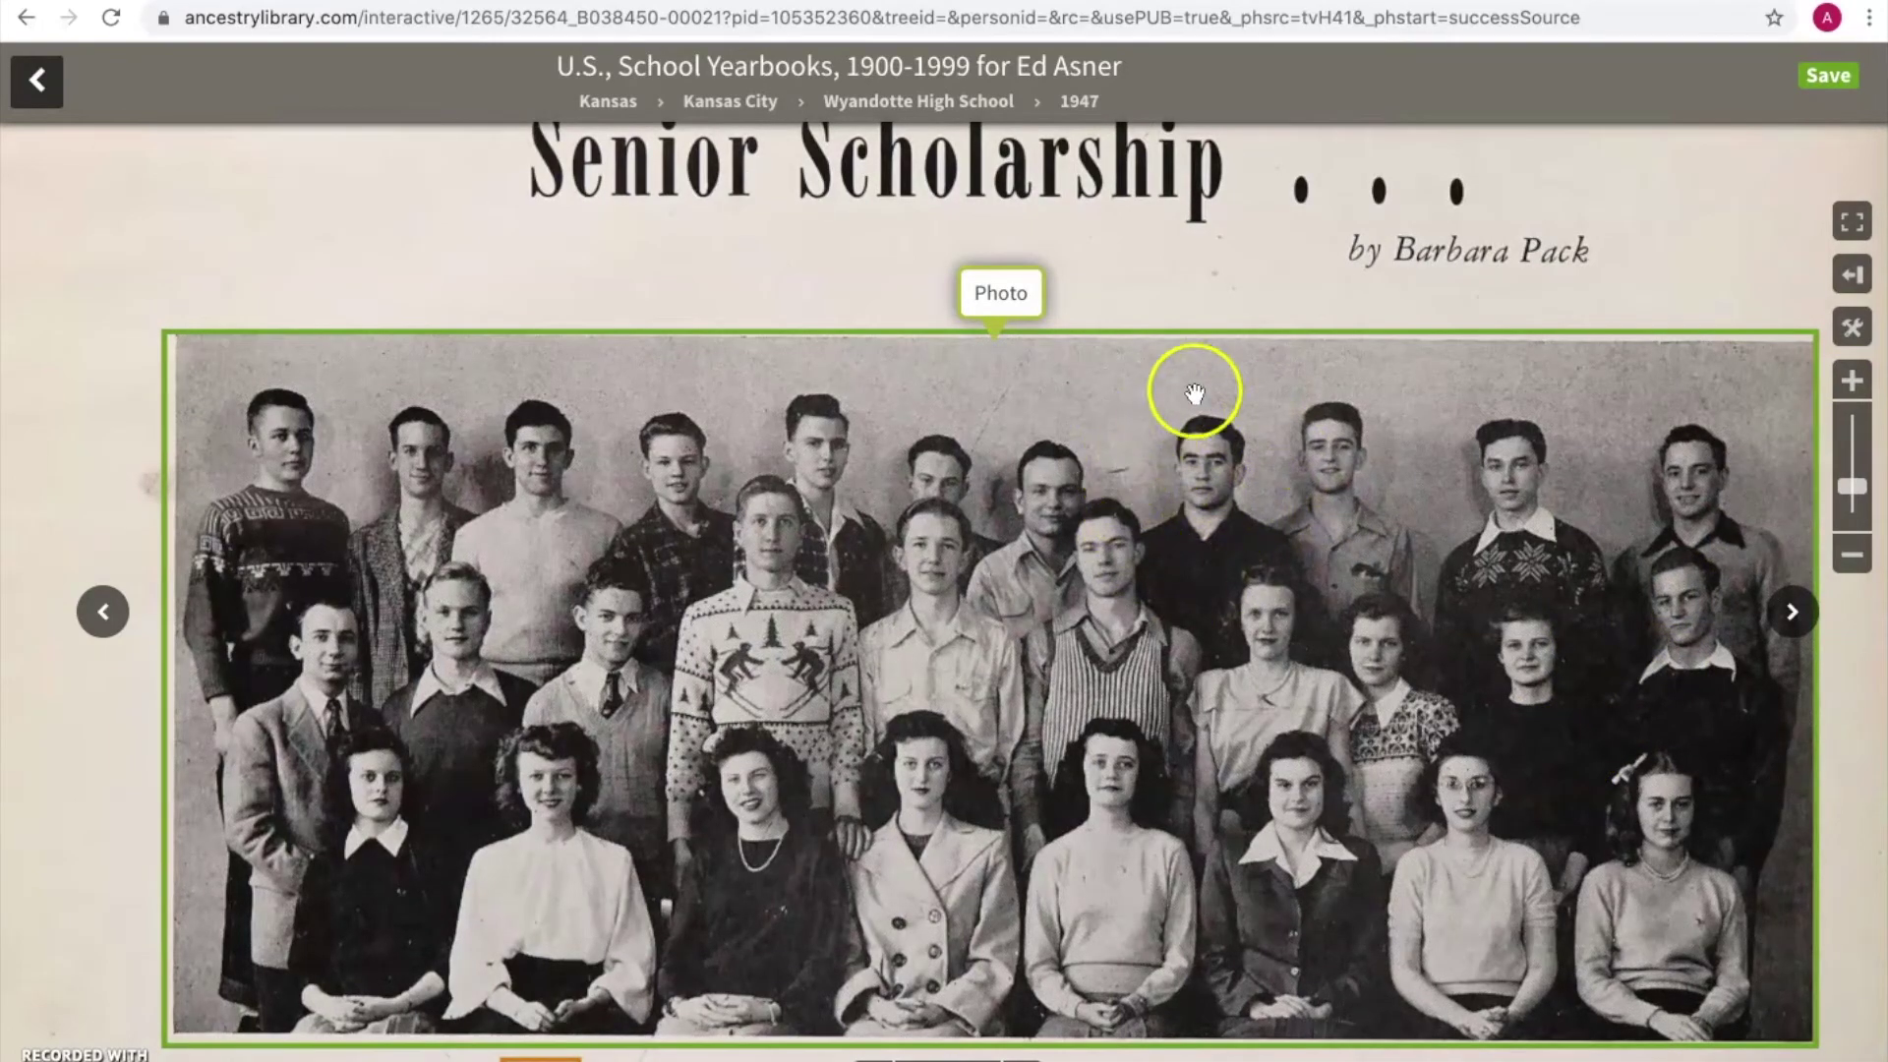
left_click(37, 88)
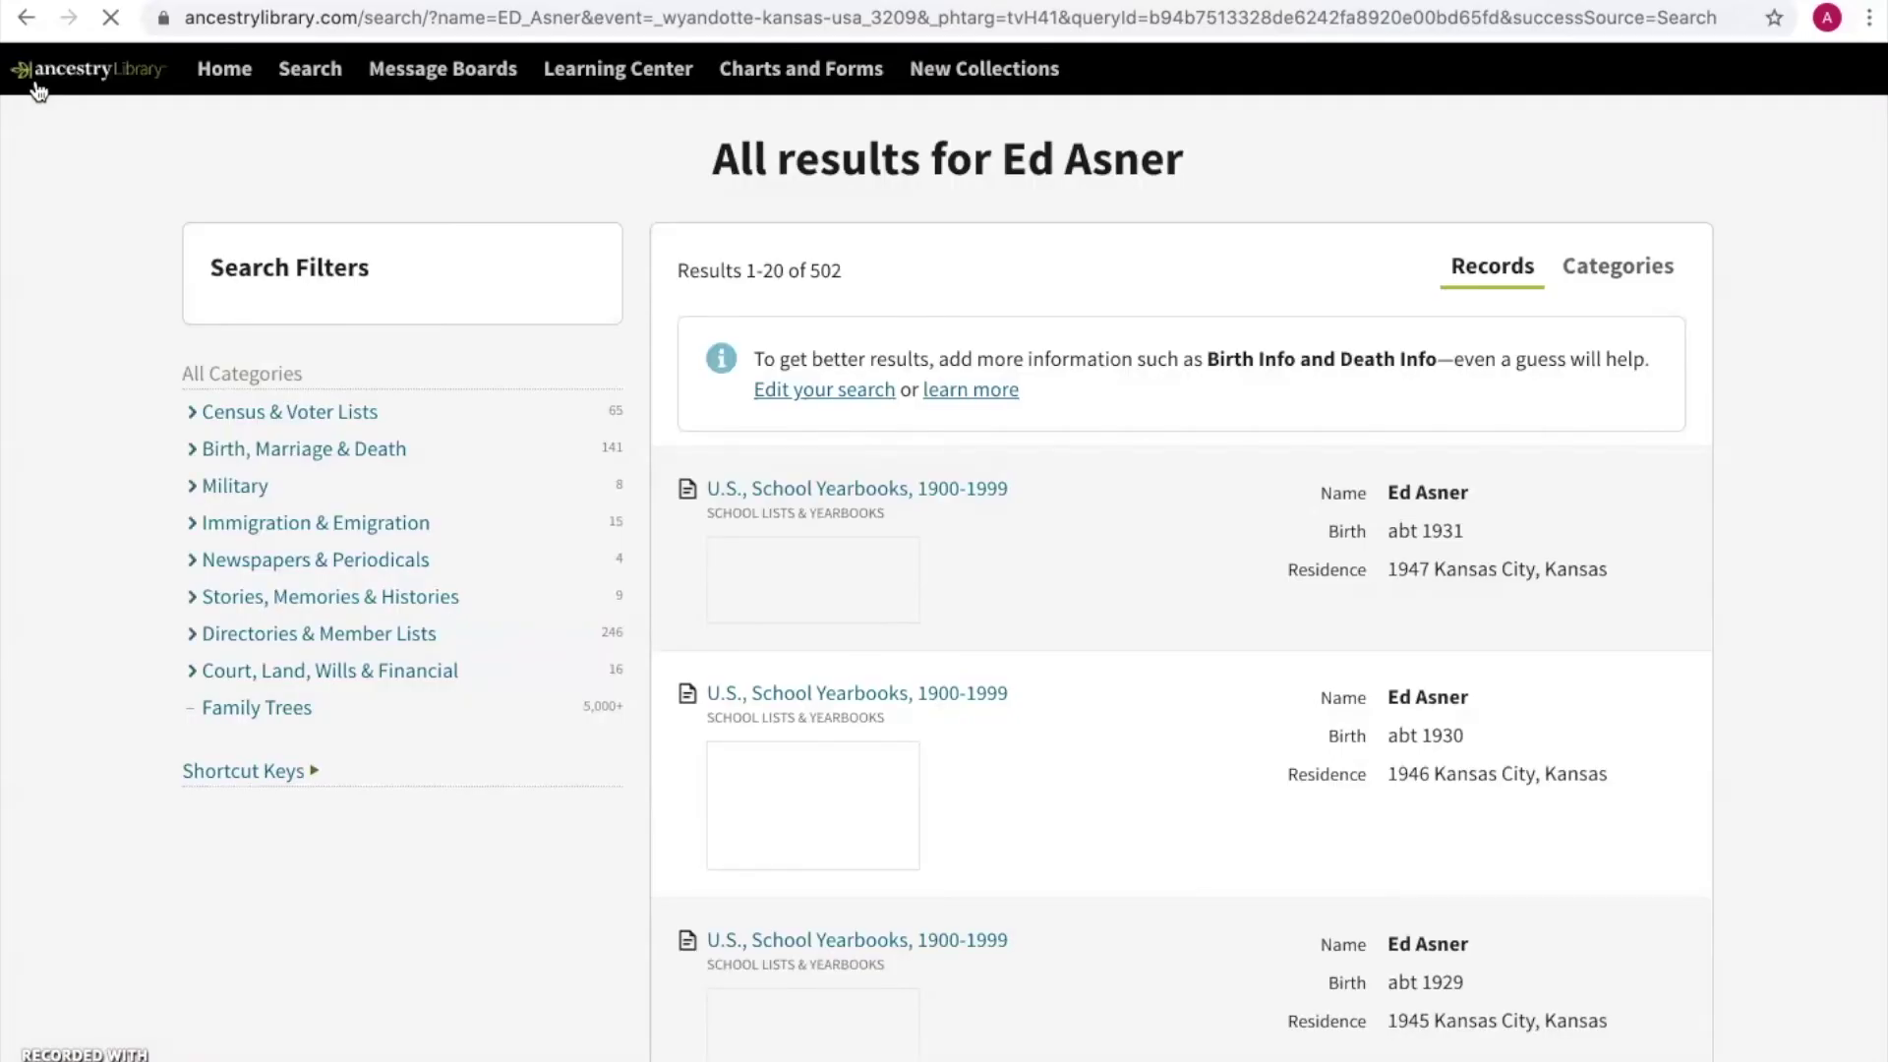
Filter the Ed Asner results to Military, look through the records listed, and return to all categories
left_click(149, 182)
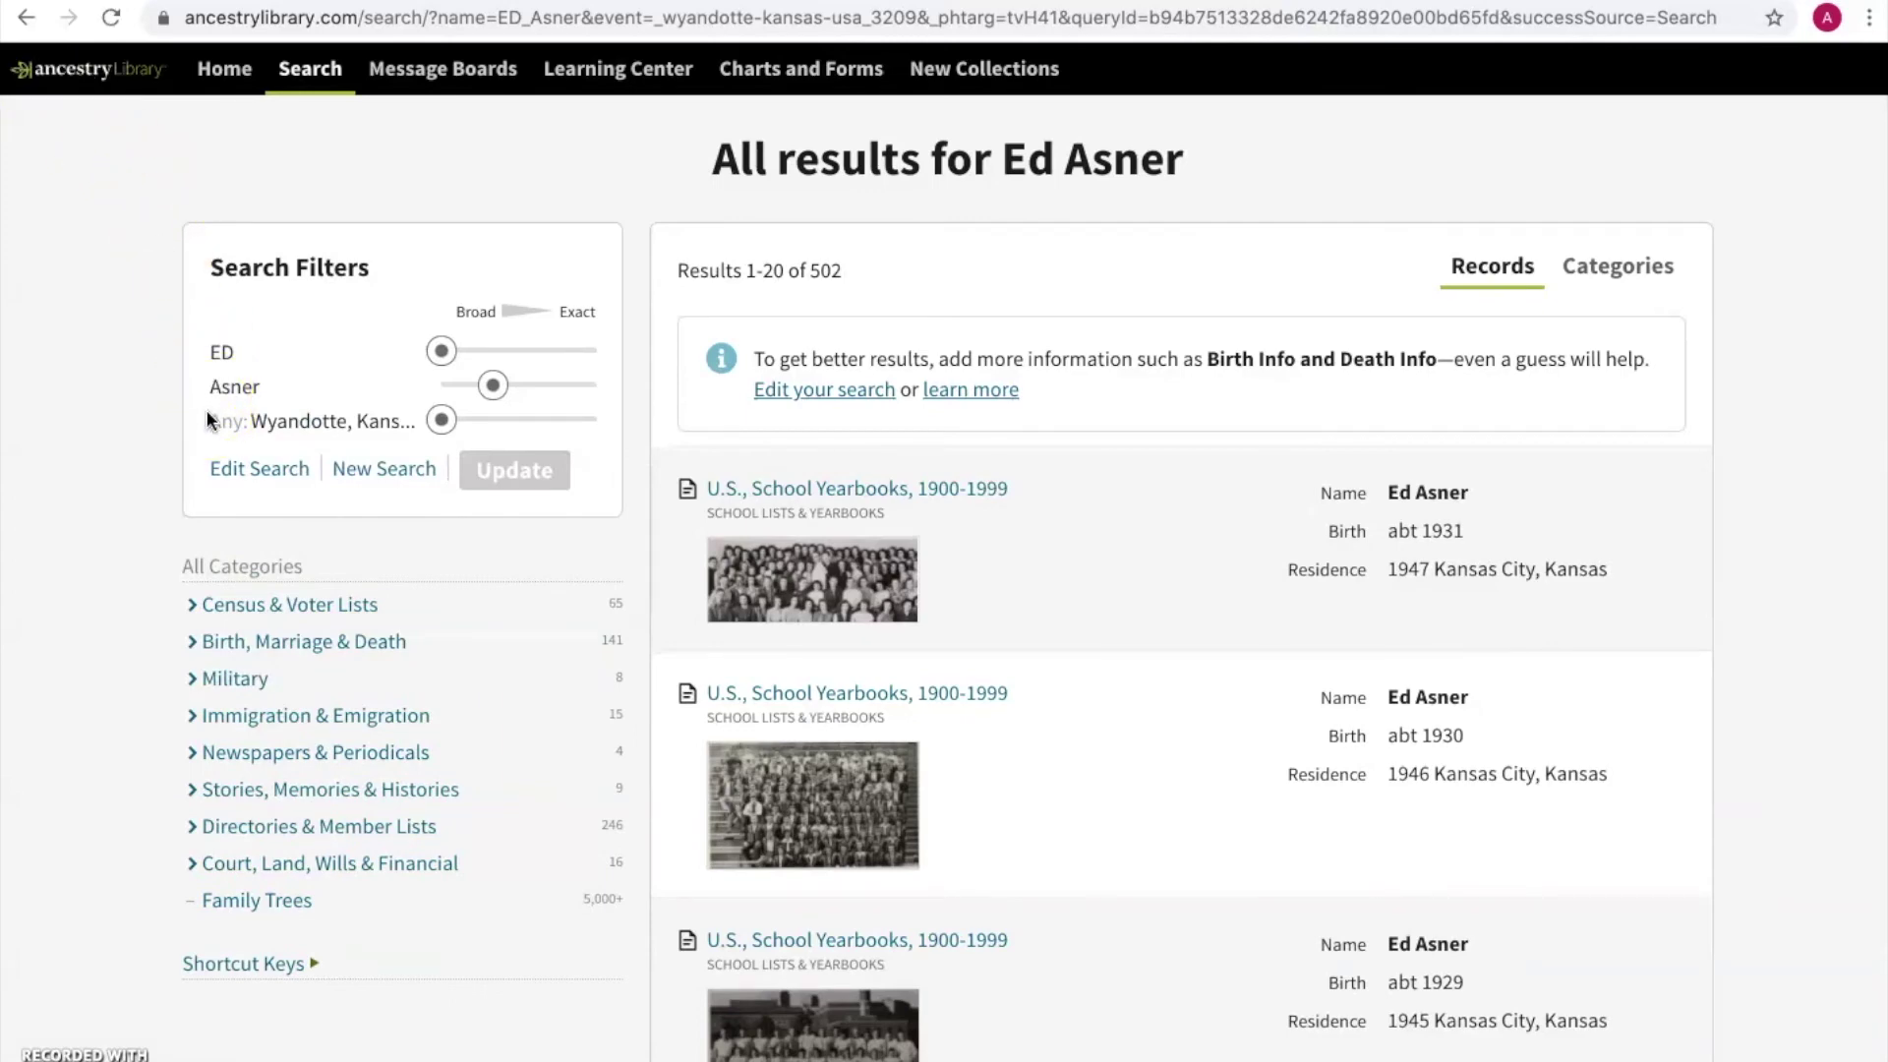
left_click(200, 596)
scroll(199, 596, "down", 1)
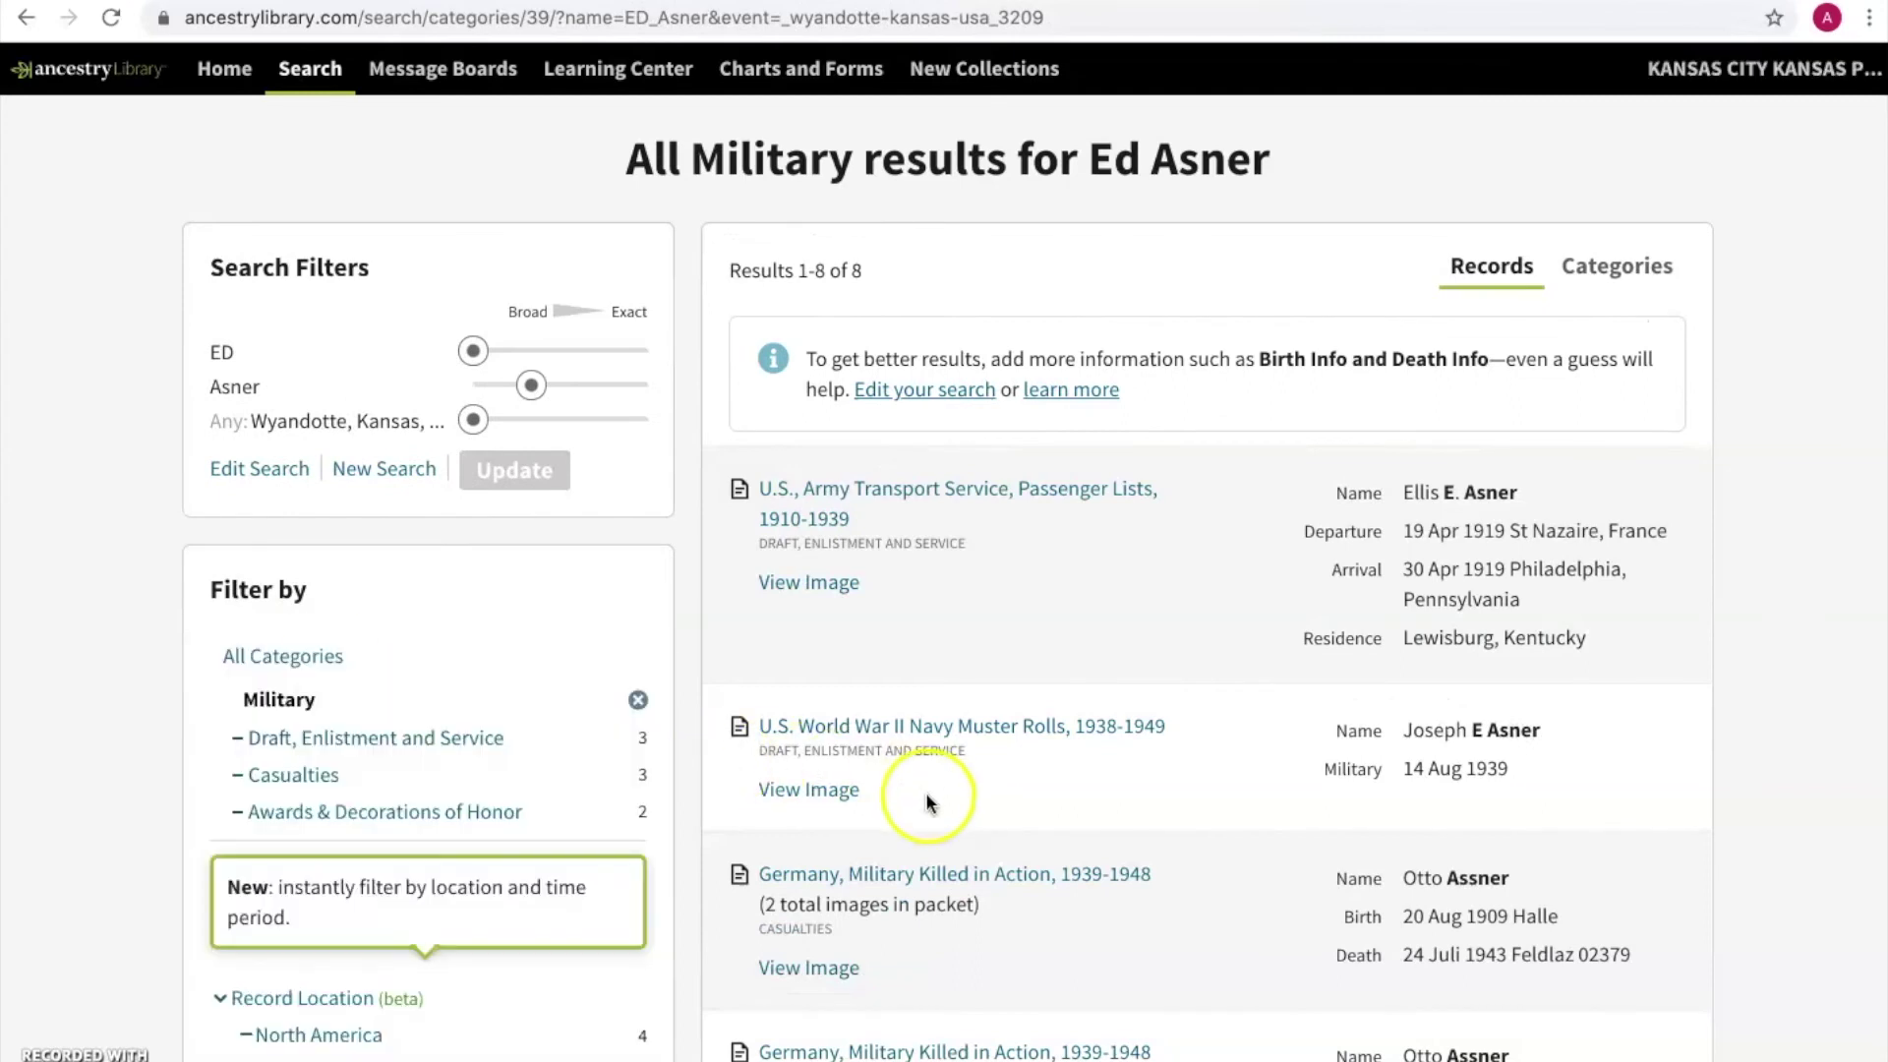
scroll(927, 801, "down", 3)
scroll(927, 802, "down", 1)
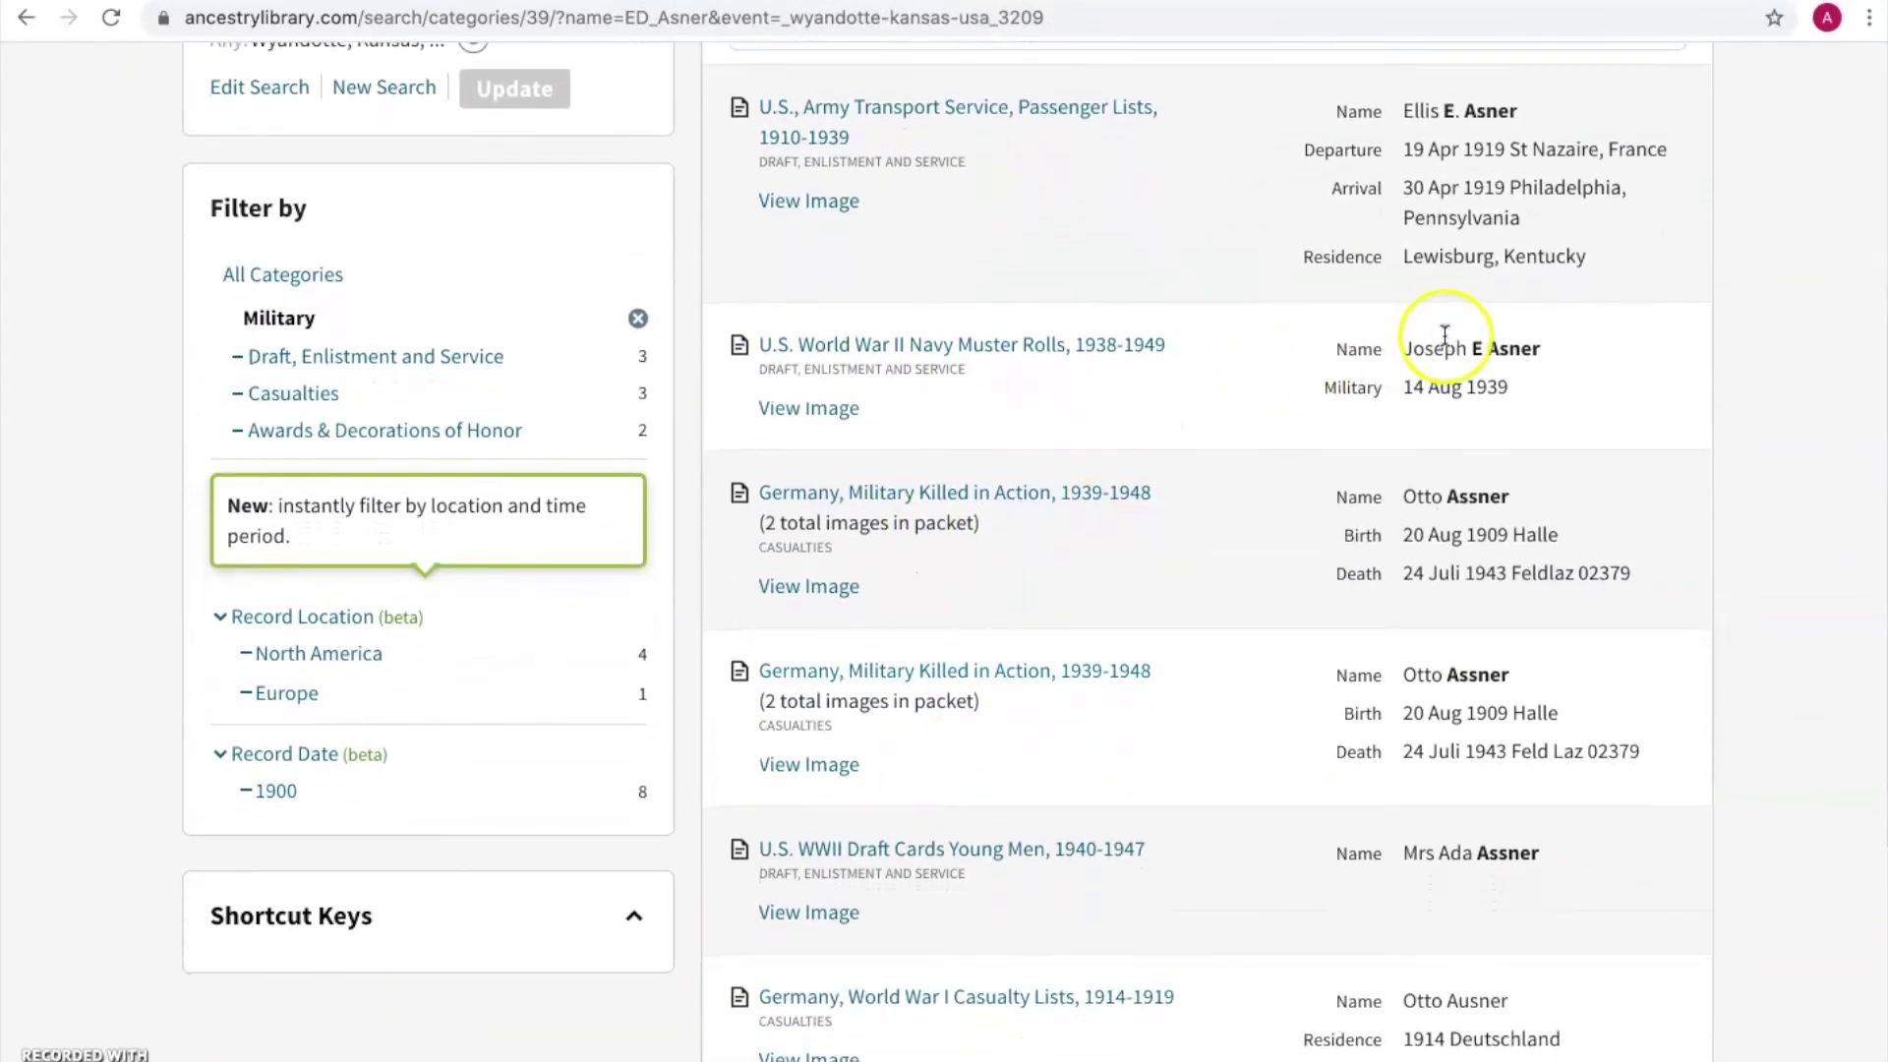
scroll(1067, 723, "down", 2)
scroll(1066, 720, "down", 2)
scroll(1066, 721, "up", 3)
scroll(1064, 726, "up", 3)
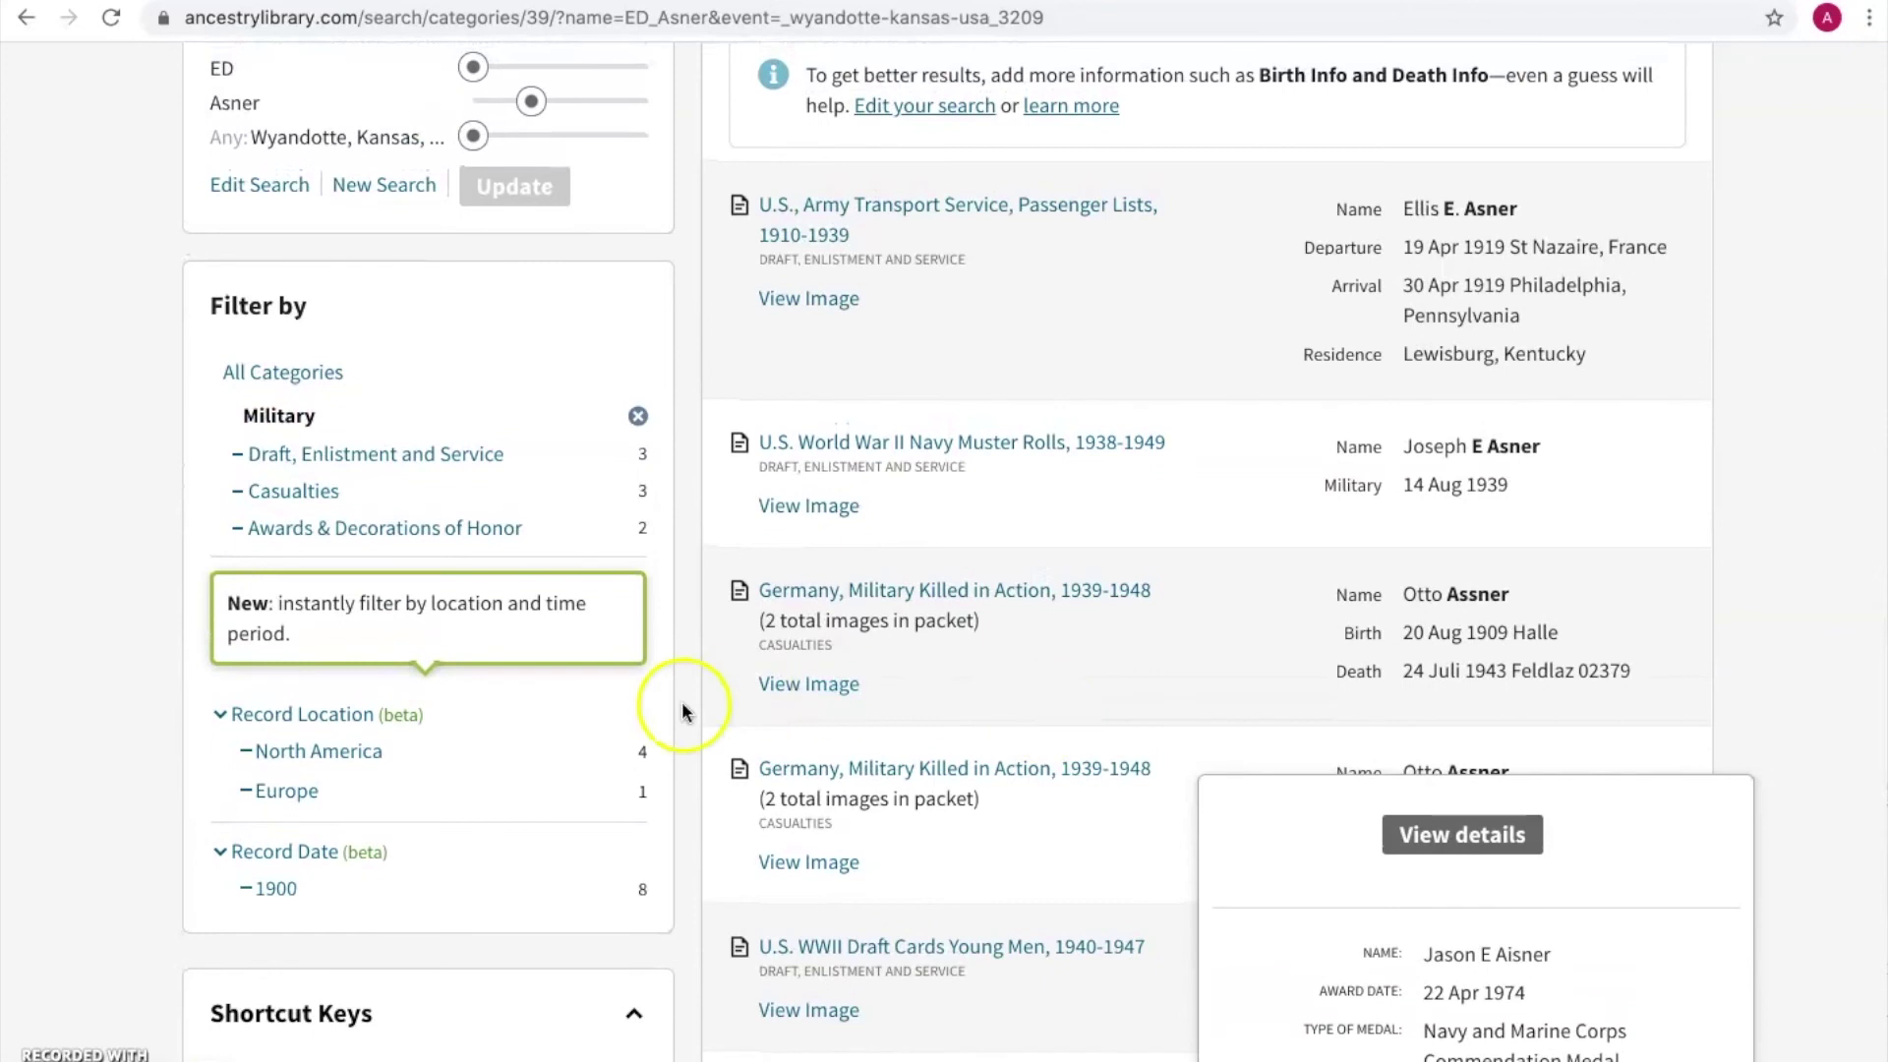
scroll(276, 418, "up", 1)
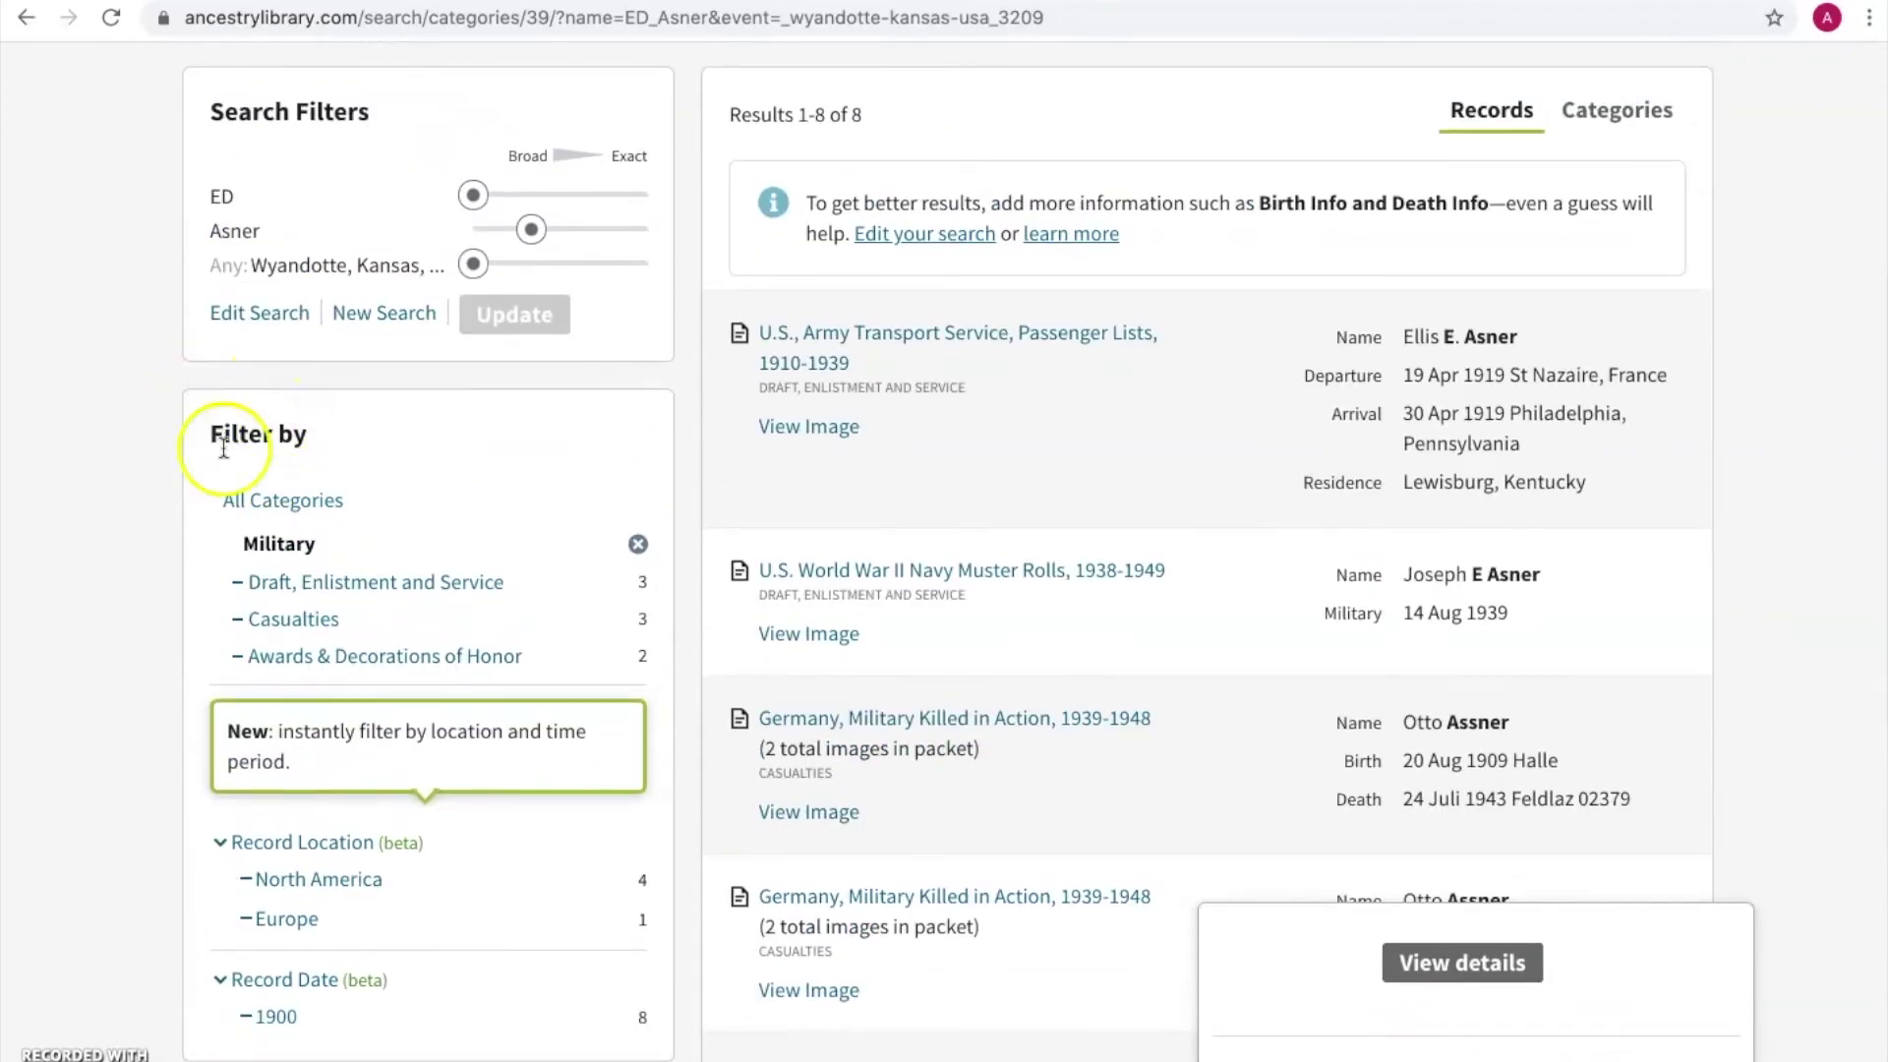
left_click(252, 500)
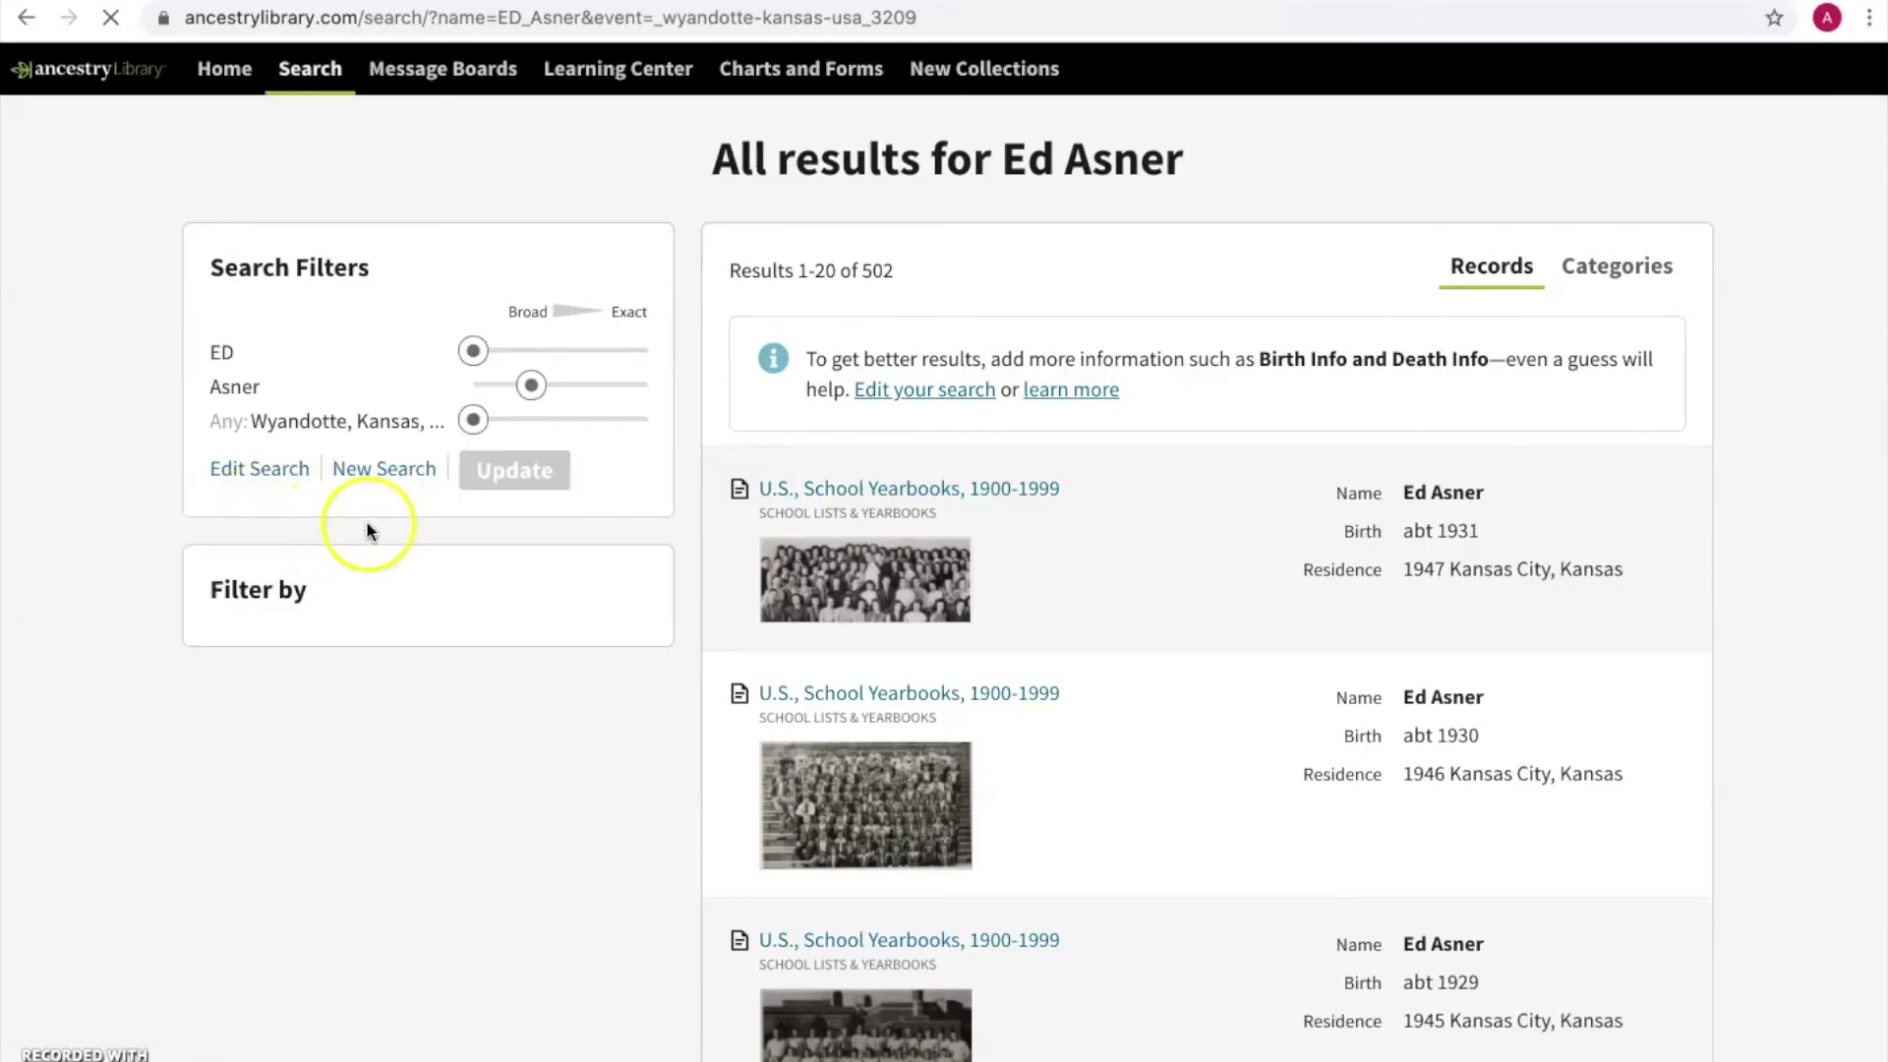
Filter the results to Census & Voter Lists, look over its decade, location and date filters, and go back to all categories
scroll(358, 767, "down", 2)
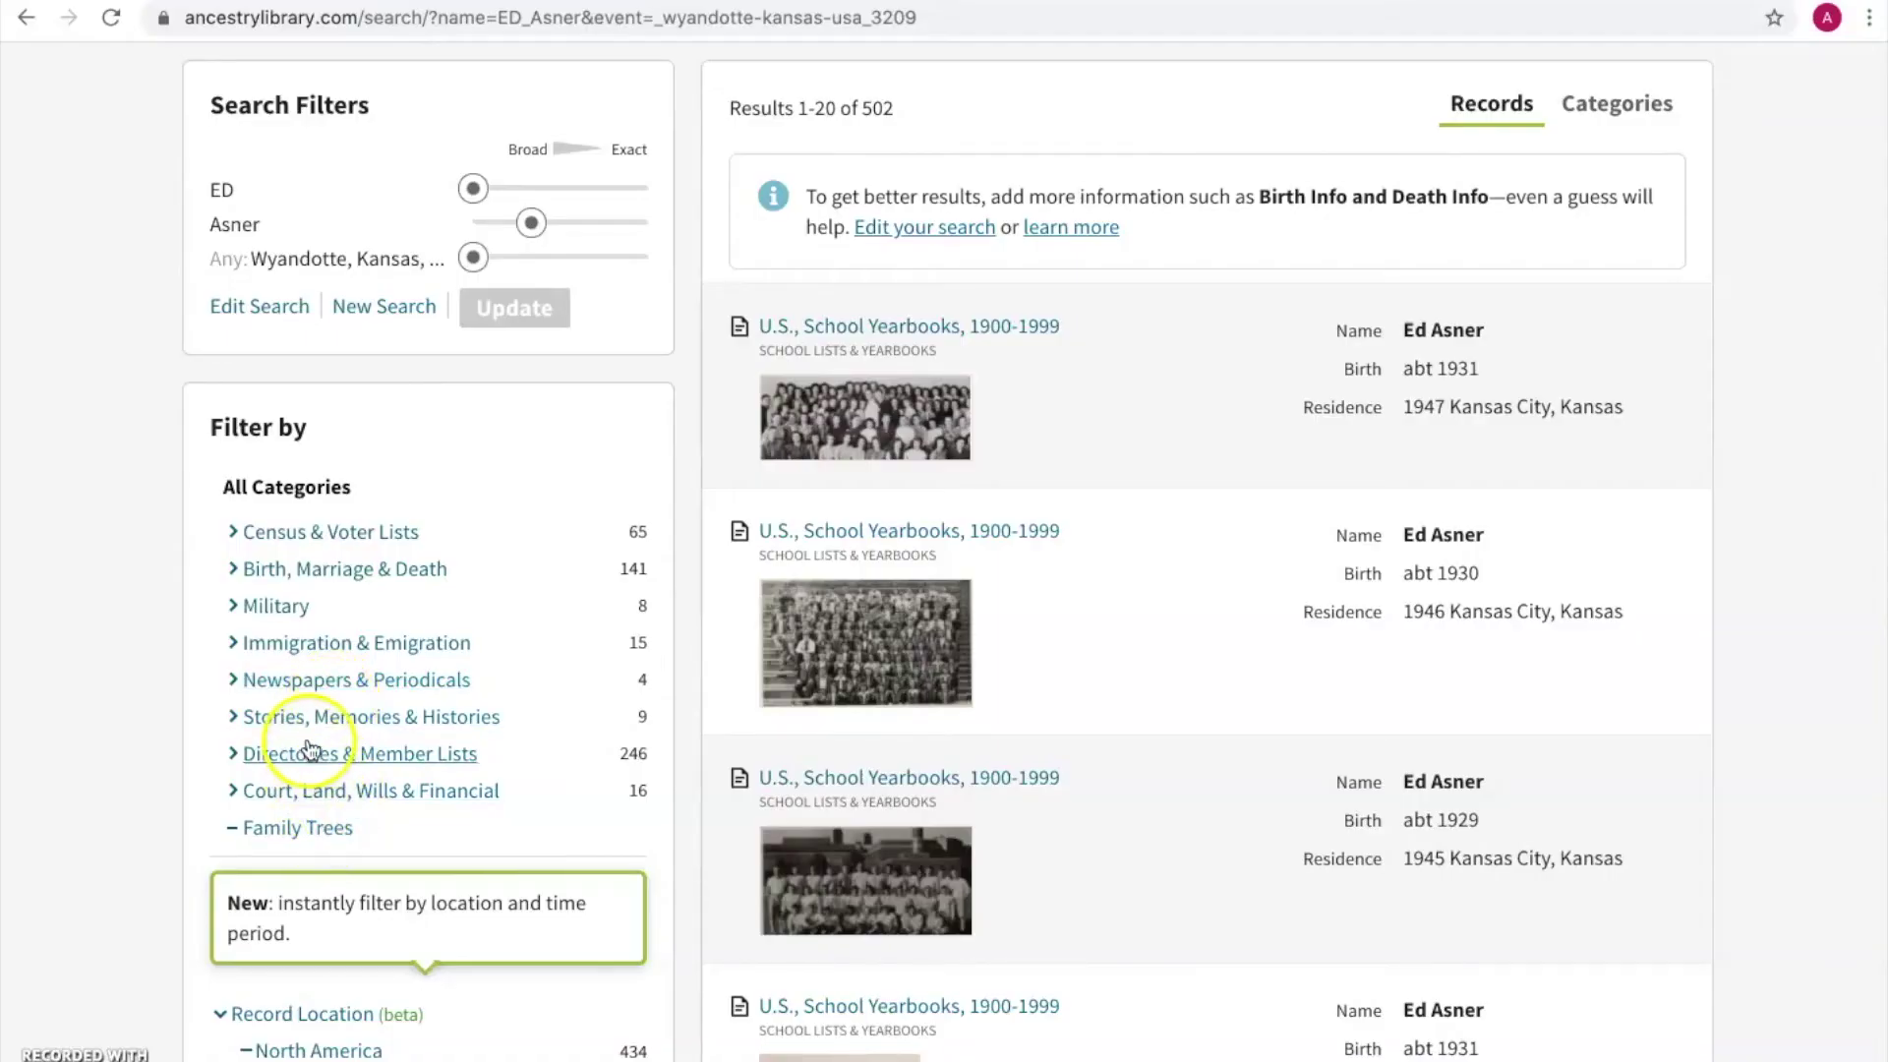
left_click(293, 537)
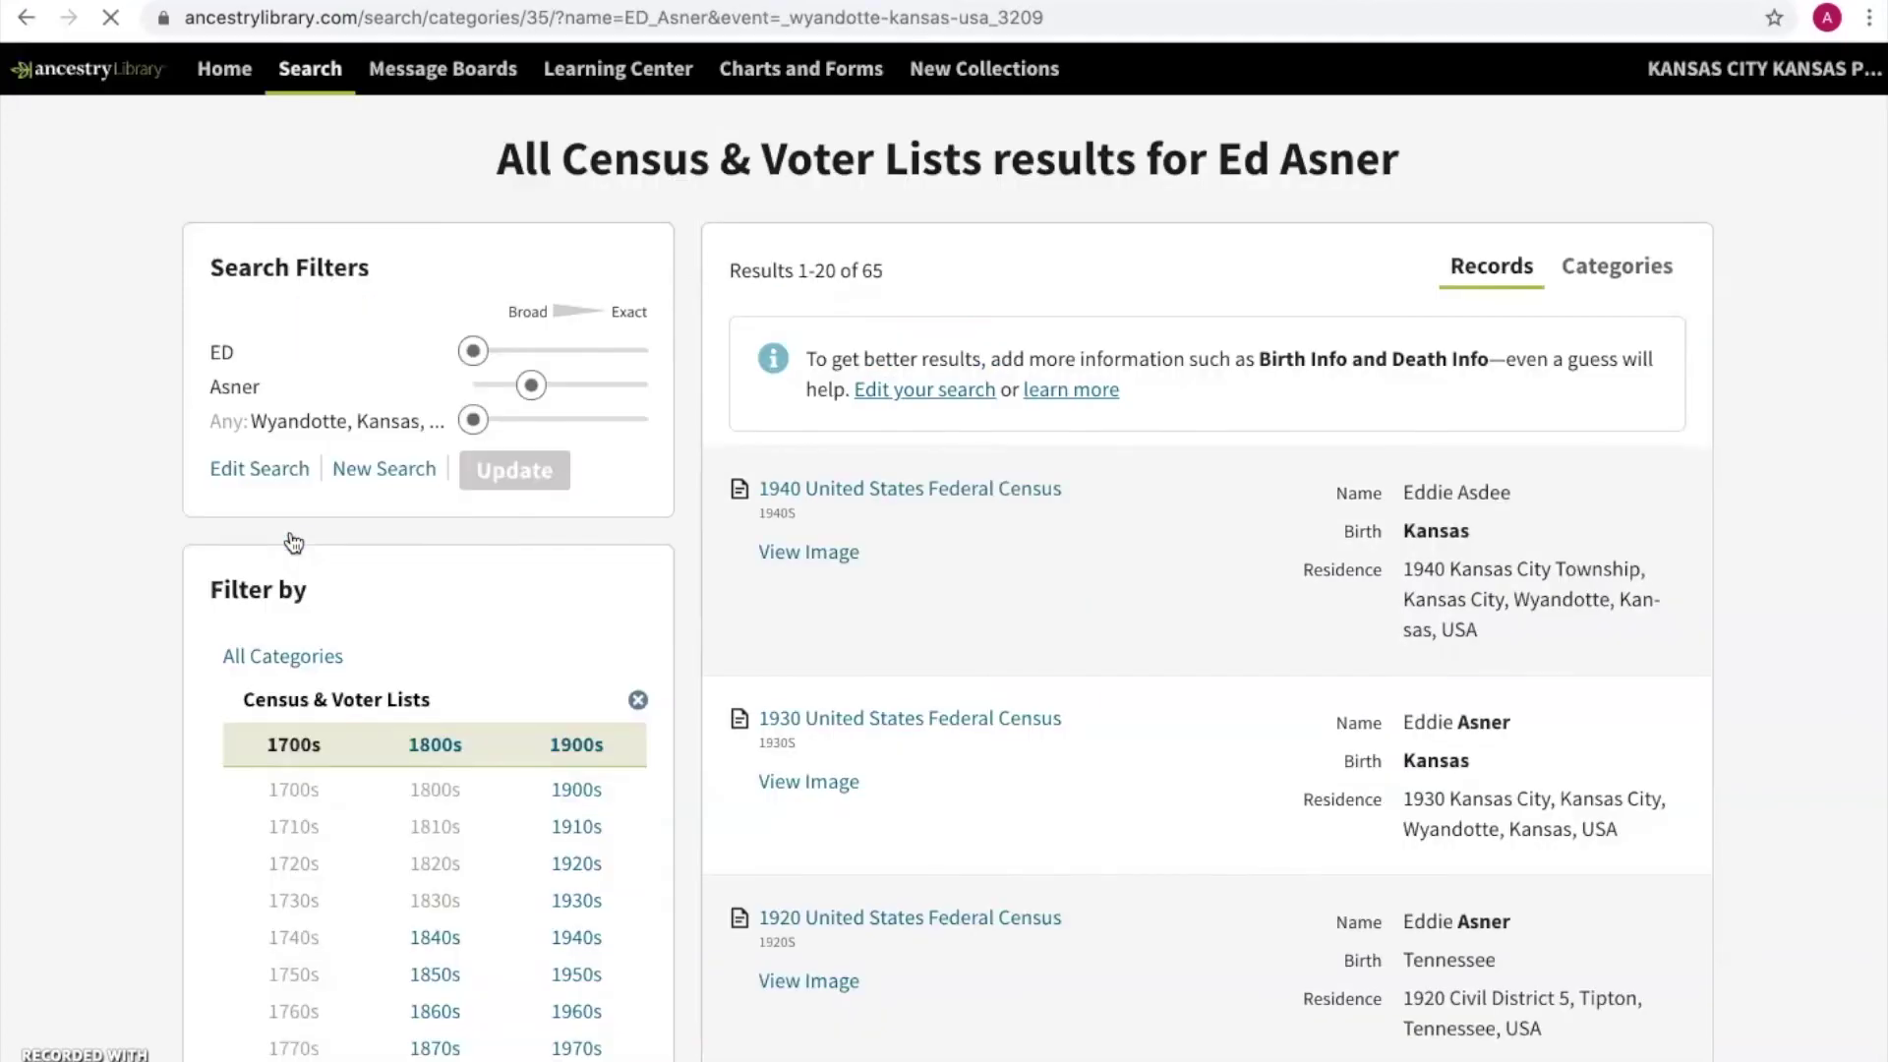
scroll(273, 537, "down", 5)
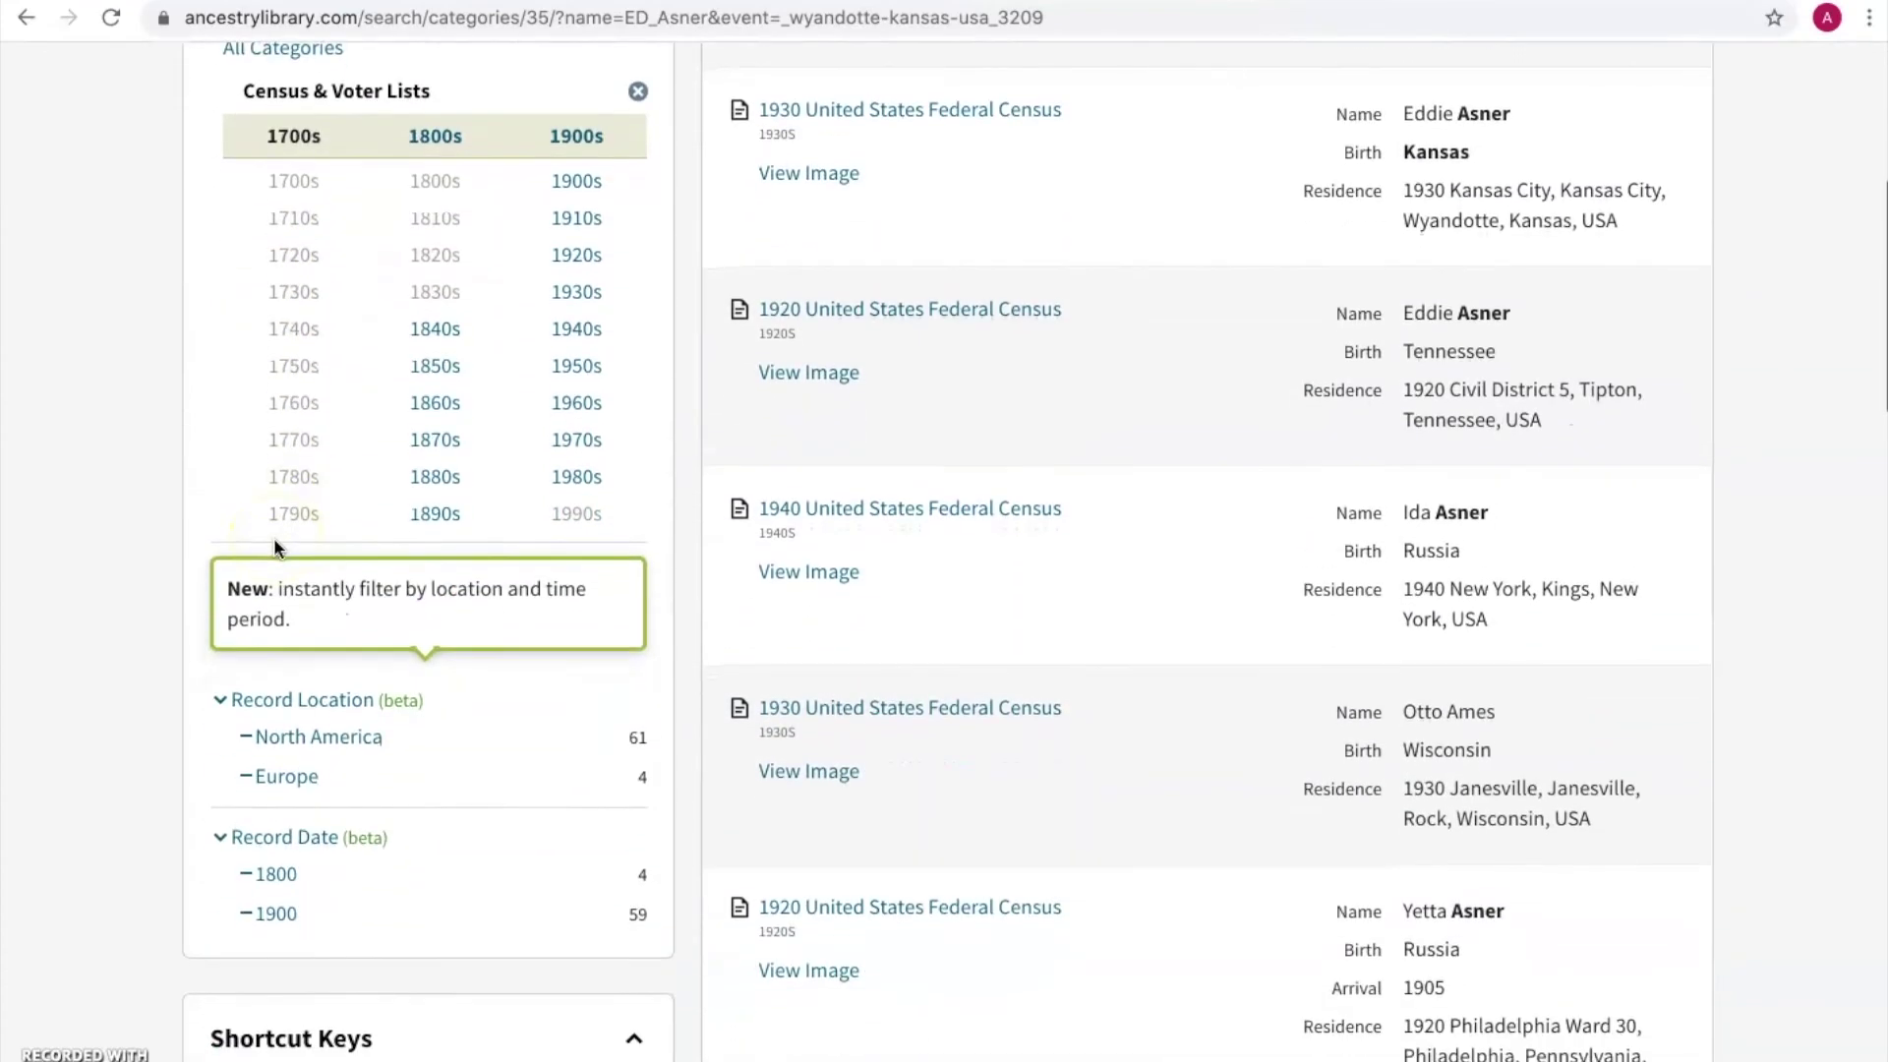
scroll(276, 547, "up", 3)
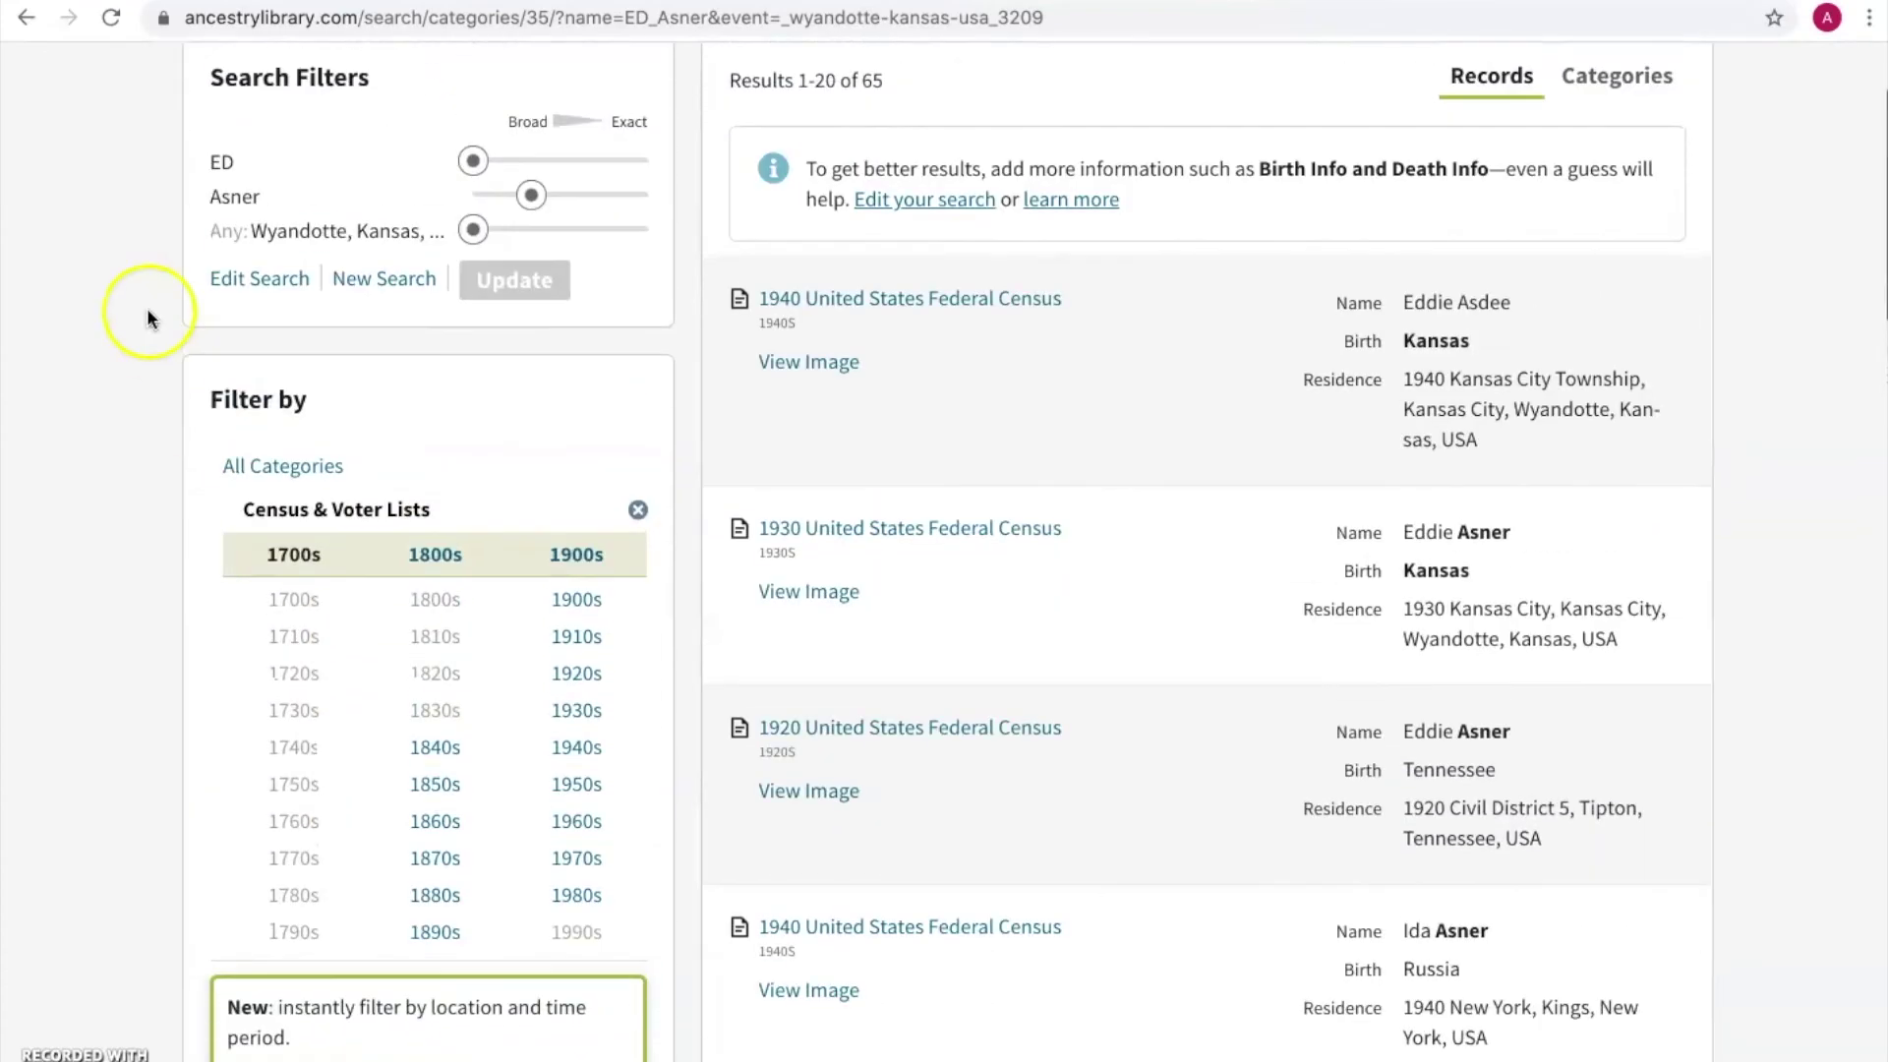
left_click(27, 20)
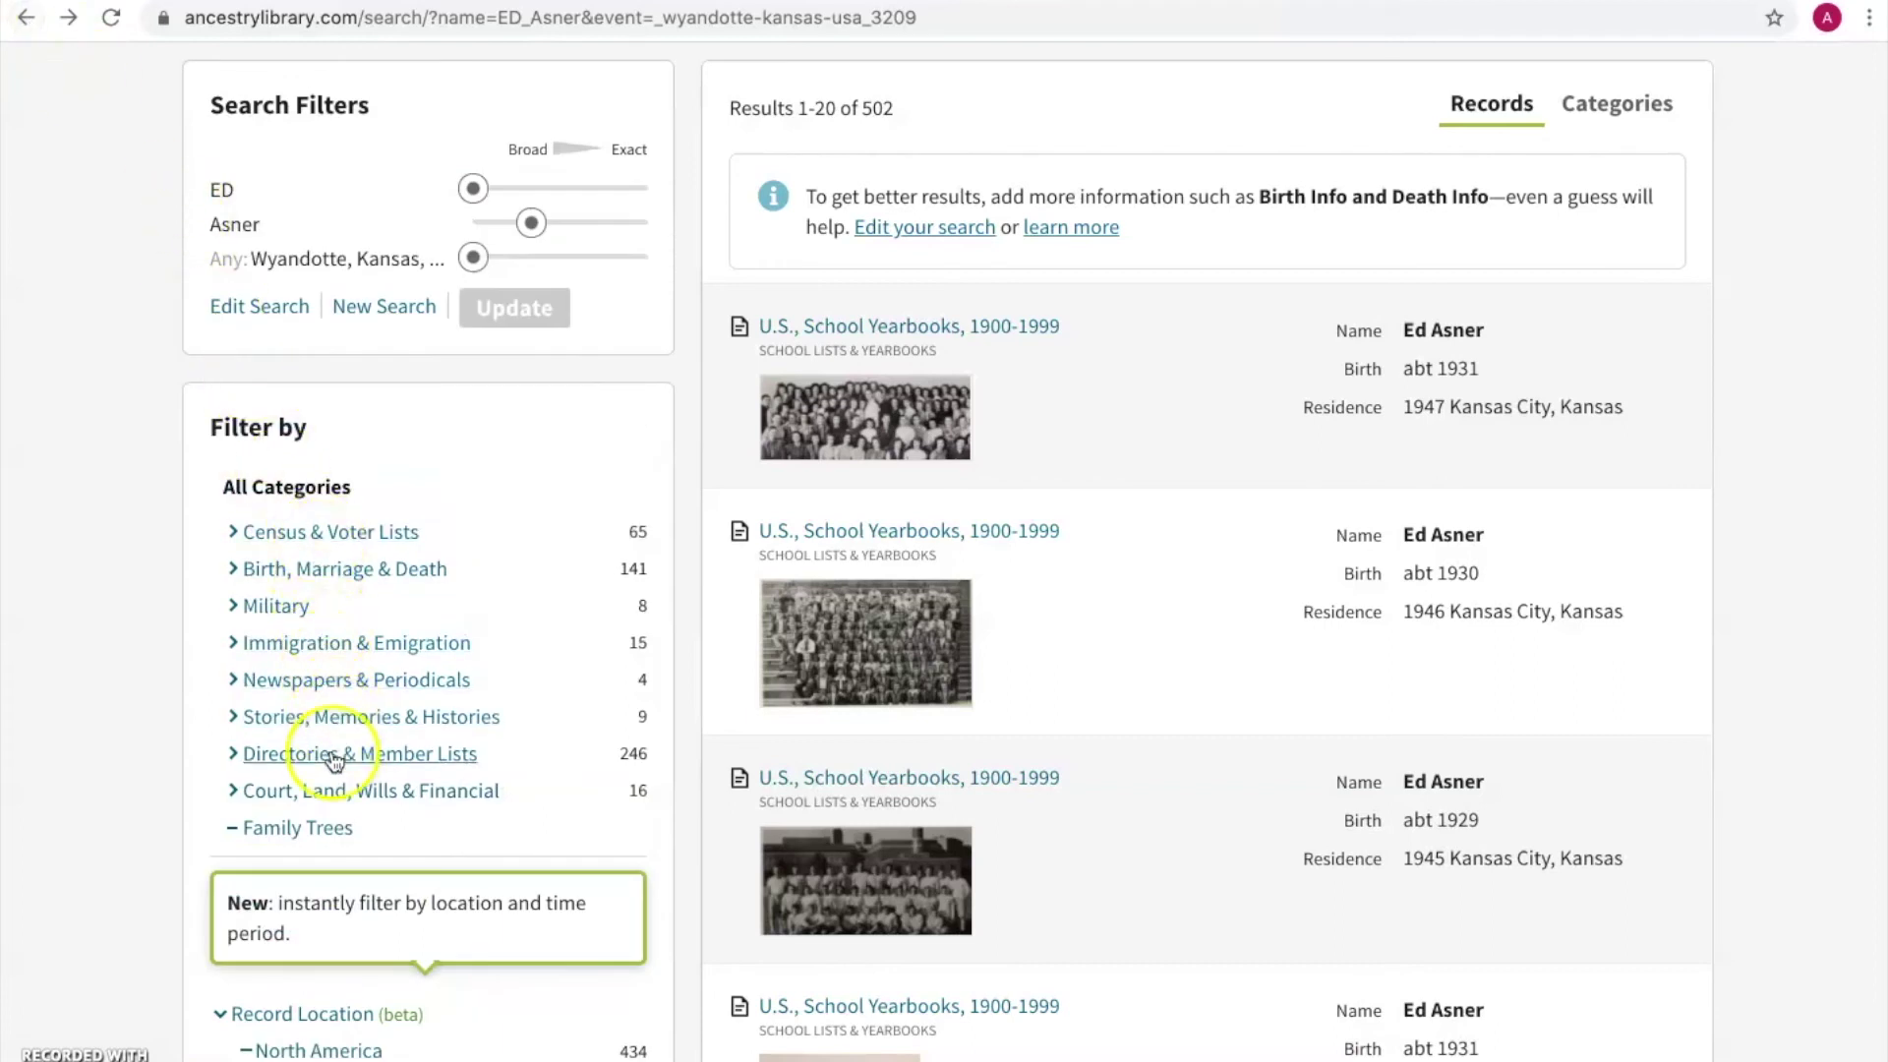
Review the category and record location filters, and narrow the results to Directories & Member Lists, looking through the first yearbook entries
scroll(338, 834, "down", 6)
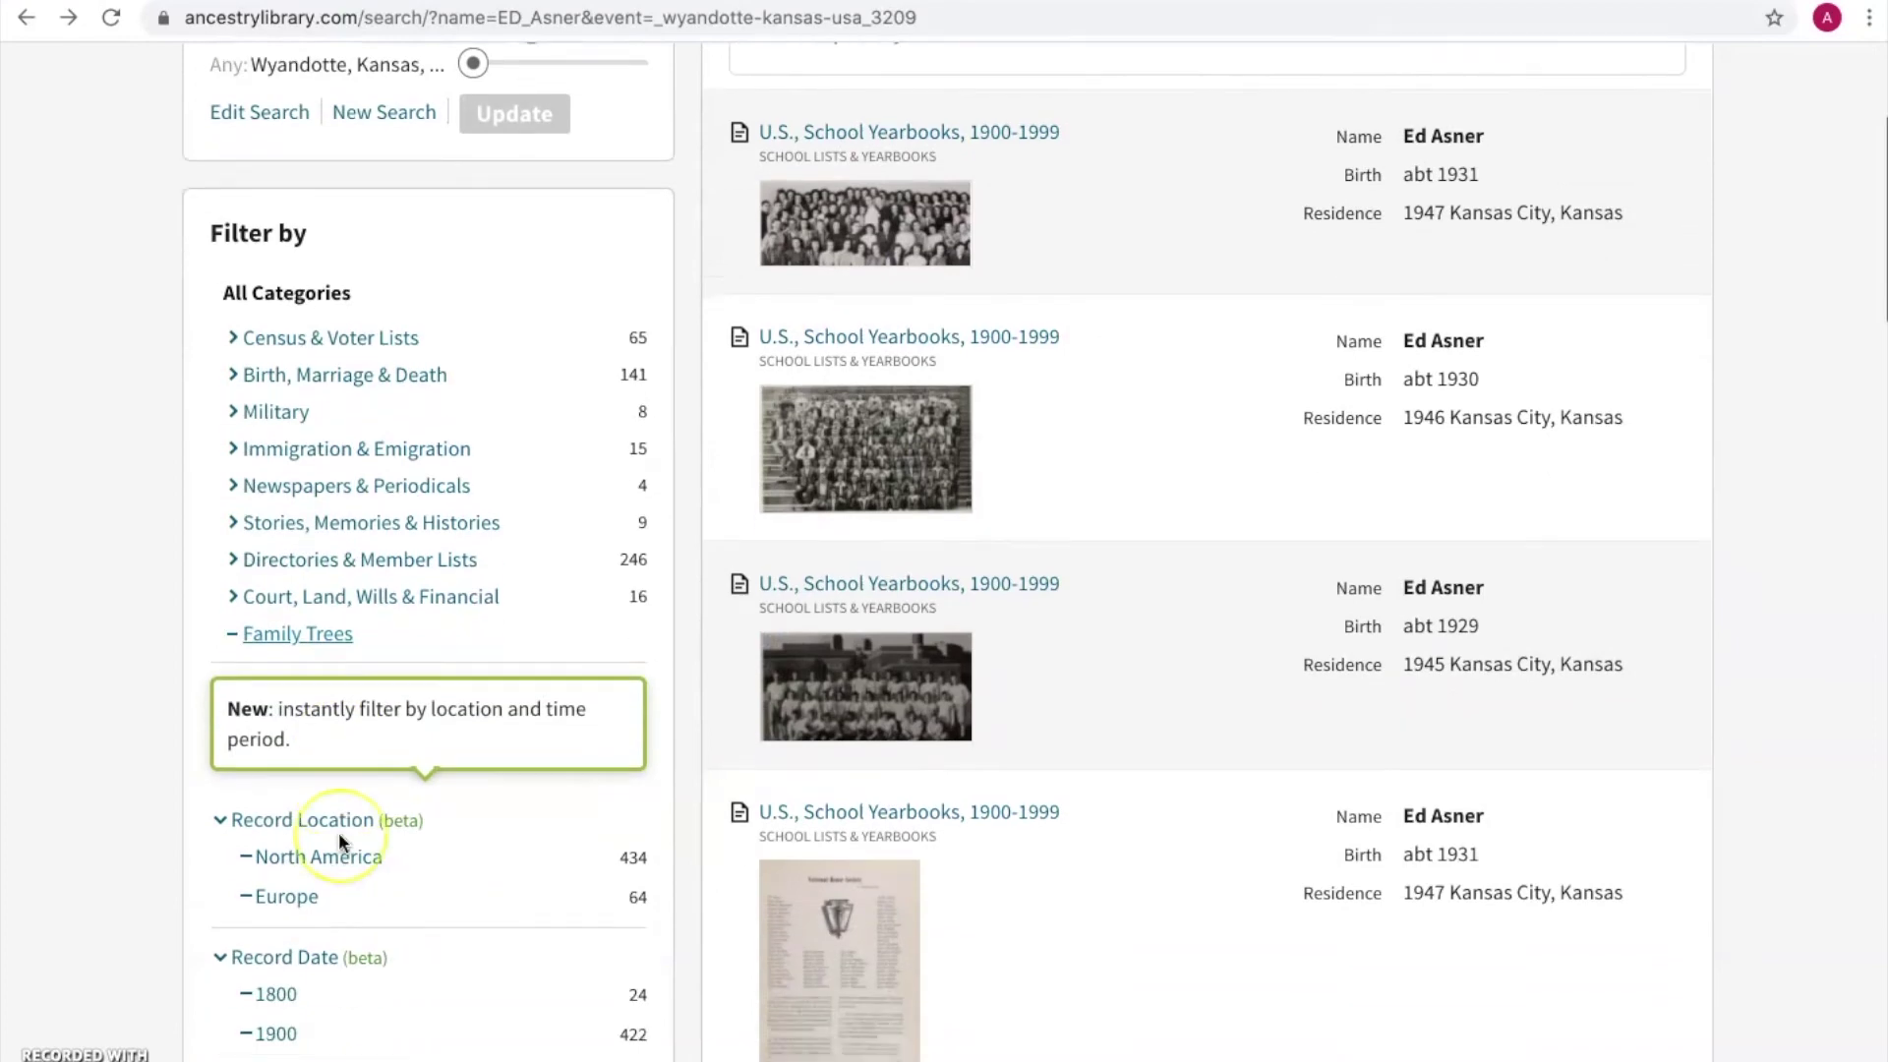
scroll(338, 832, "up", 7)
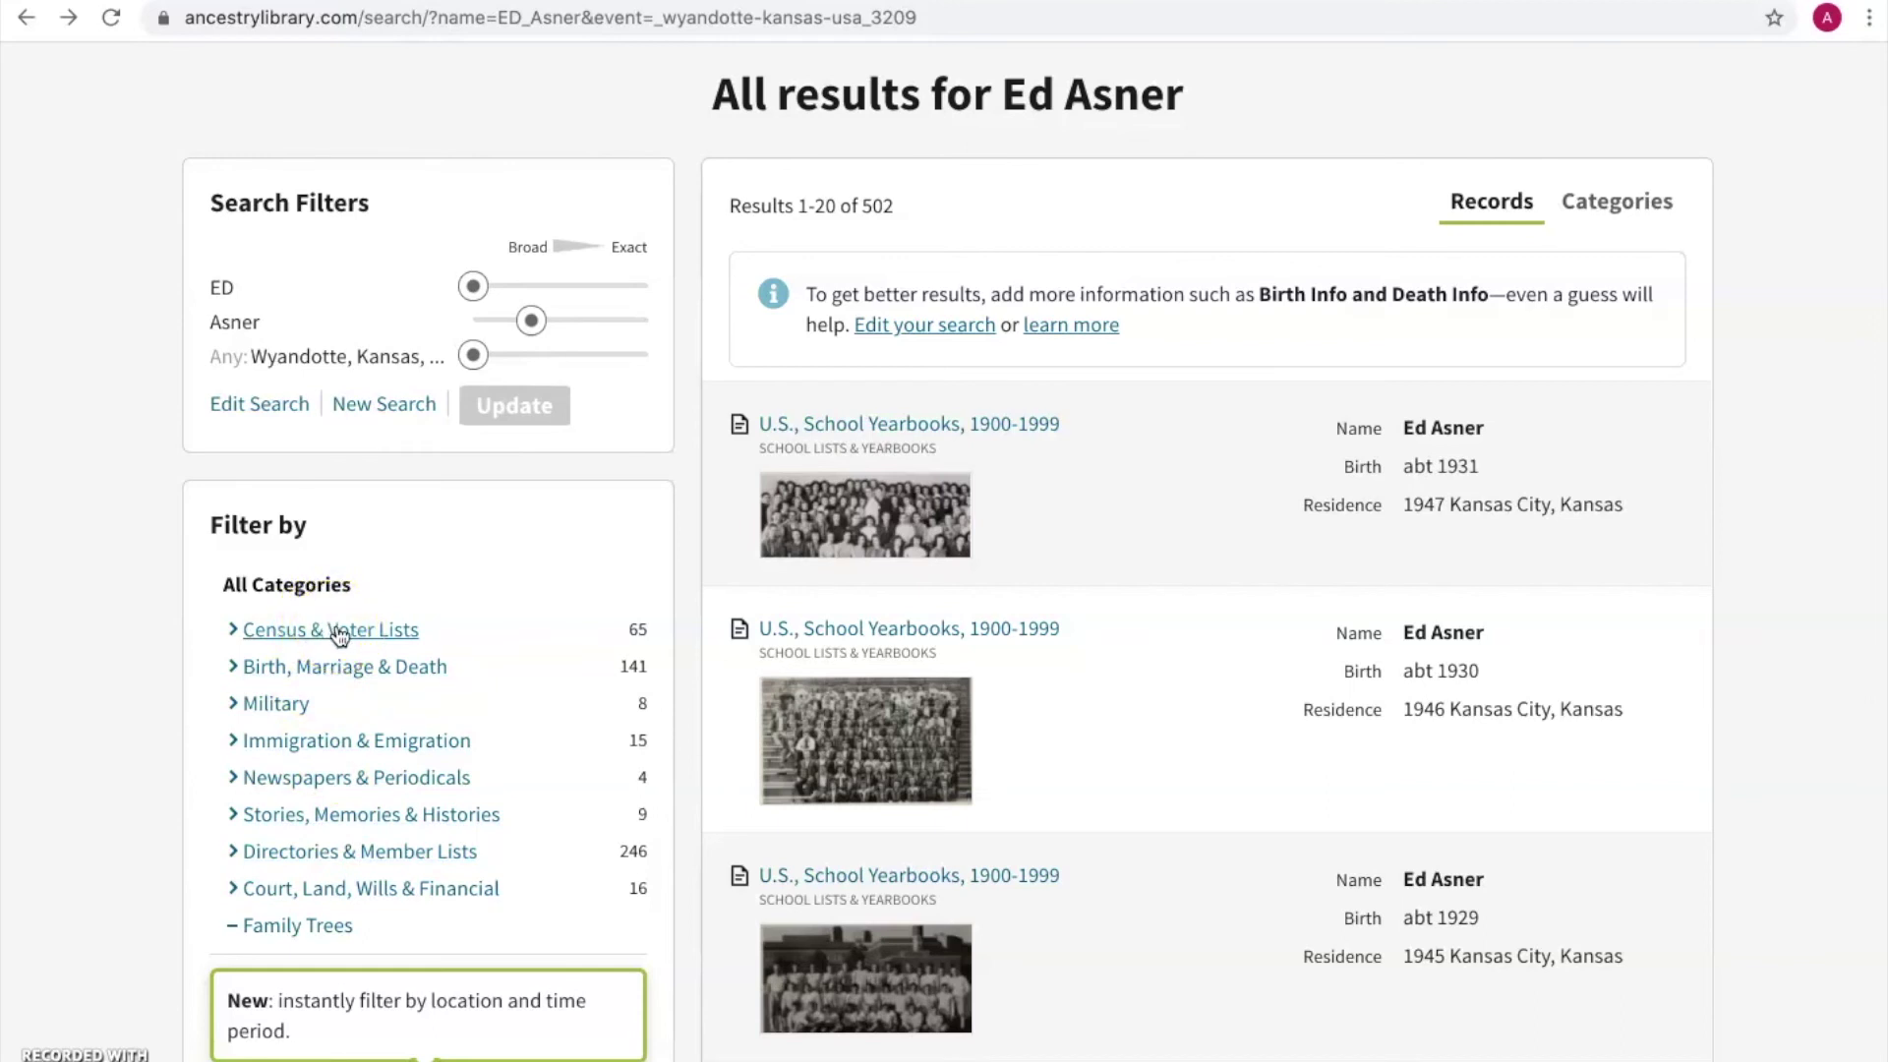
left_click(373, 853)
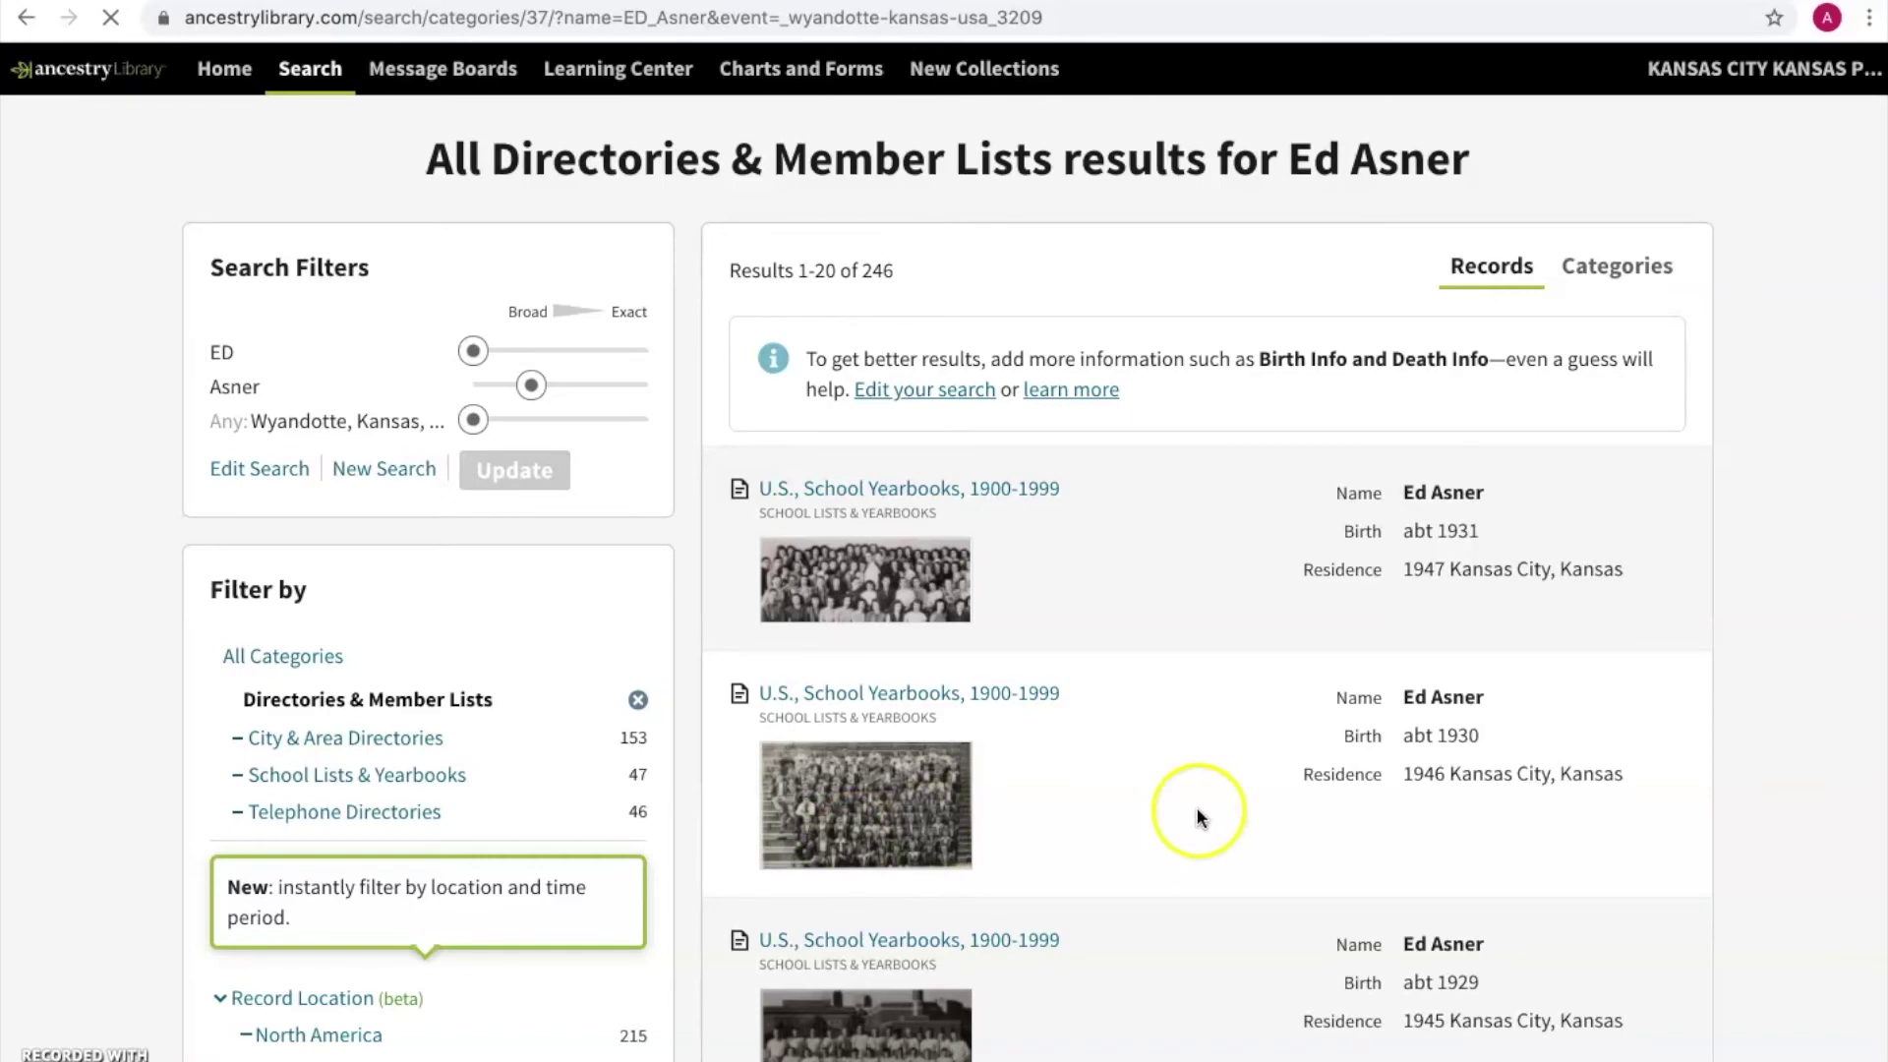
scroll(1200, 814, "down", 3)
scroll(1198, 816, "down", 5)
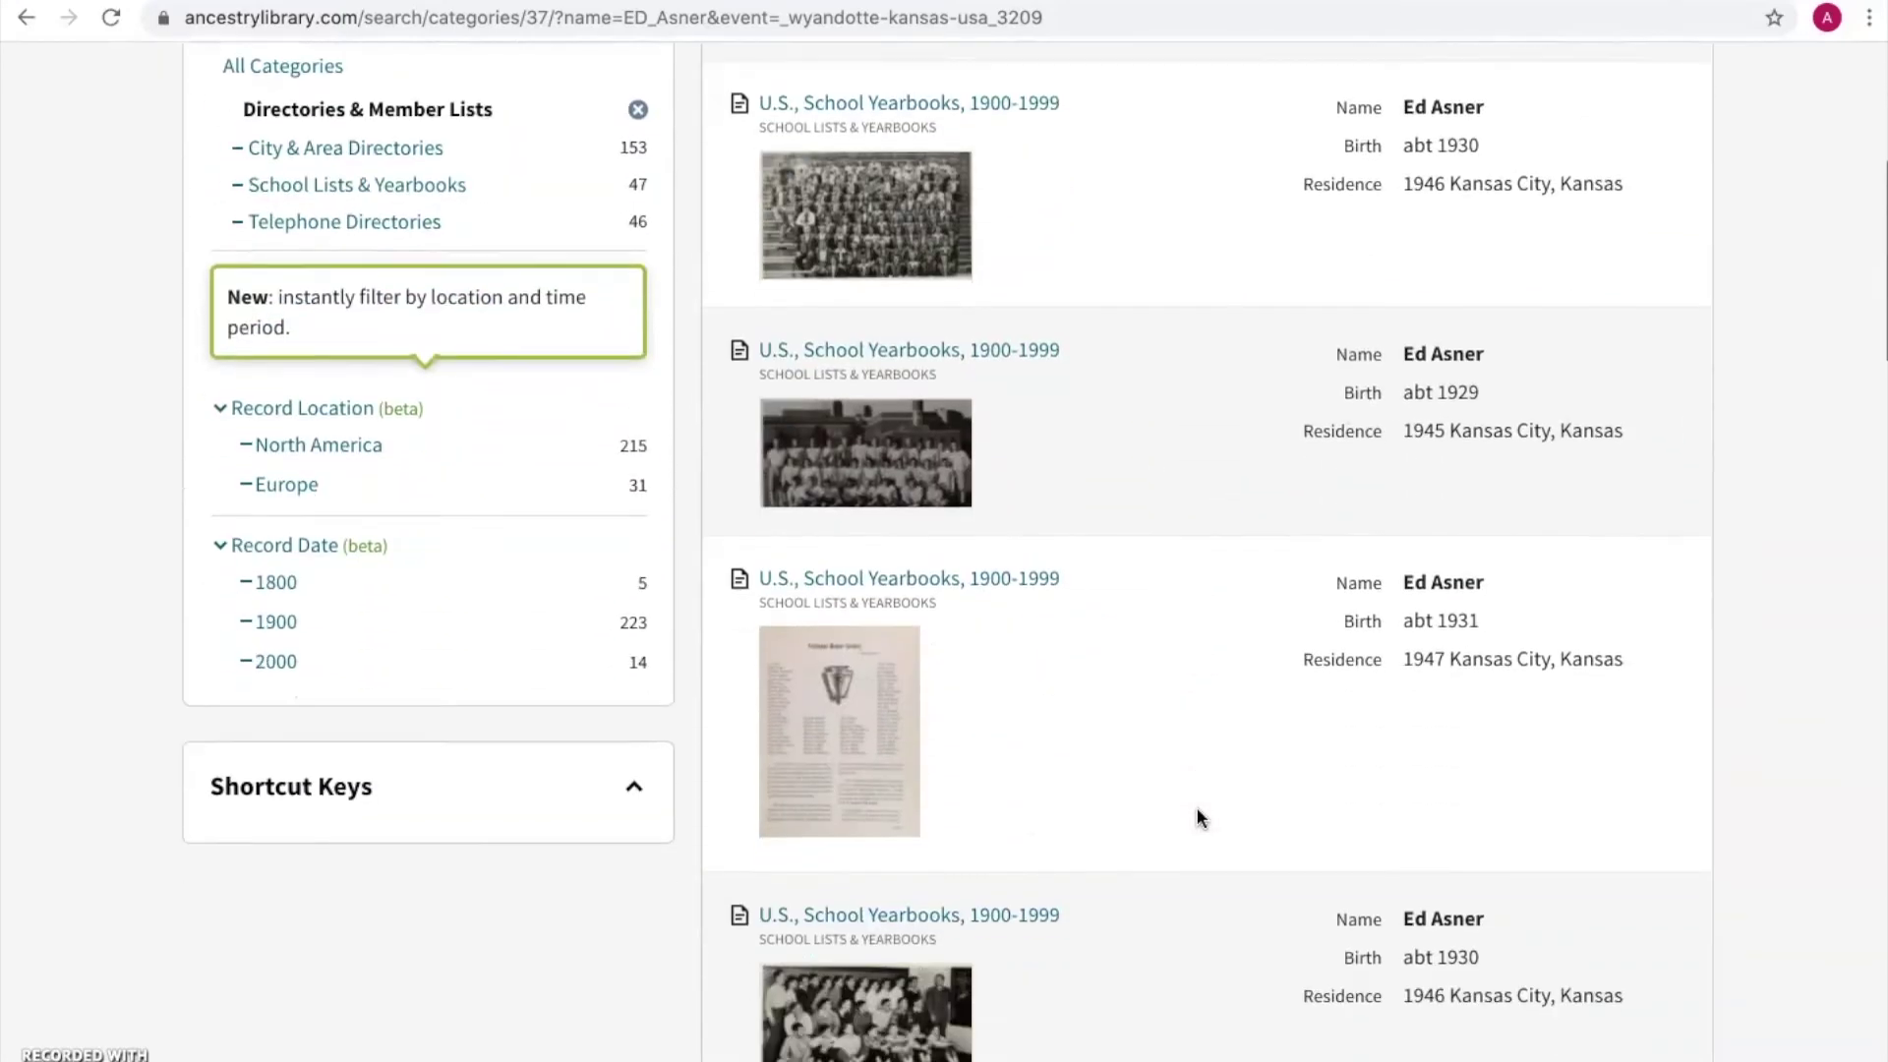
scroll(1198, 816, "up", 1)
scroll(1198, 816, "up", 4)
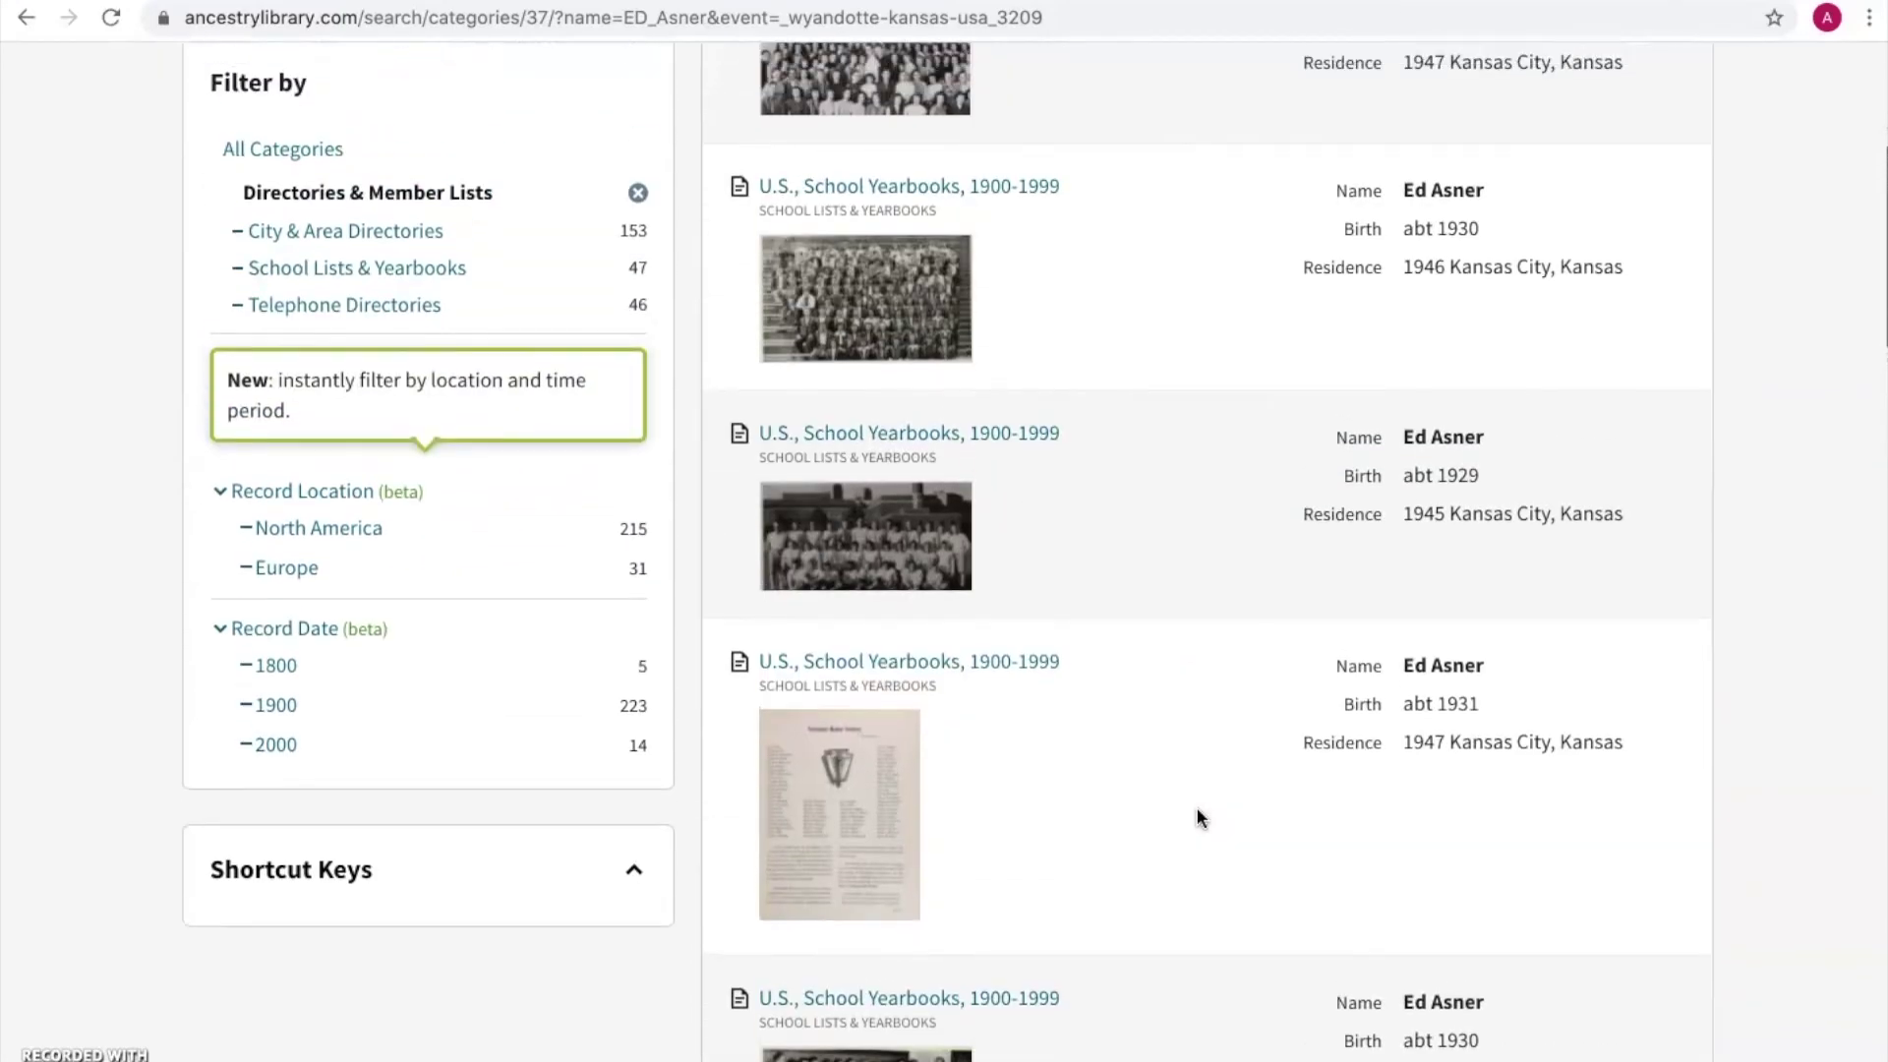
Narrow the directory results to City & Area Directories and look through the listed records
left_click(790, 661)
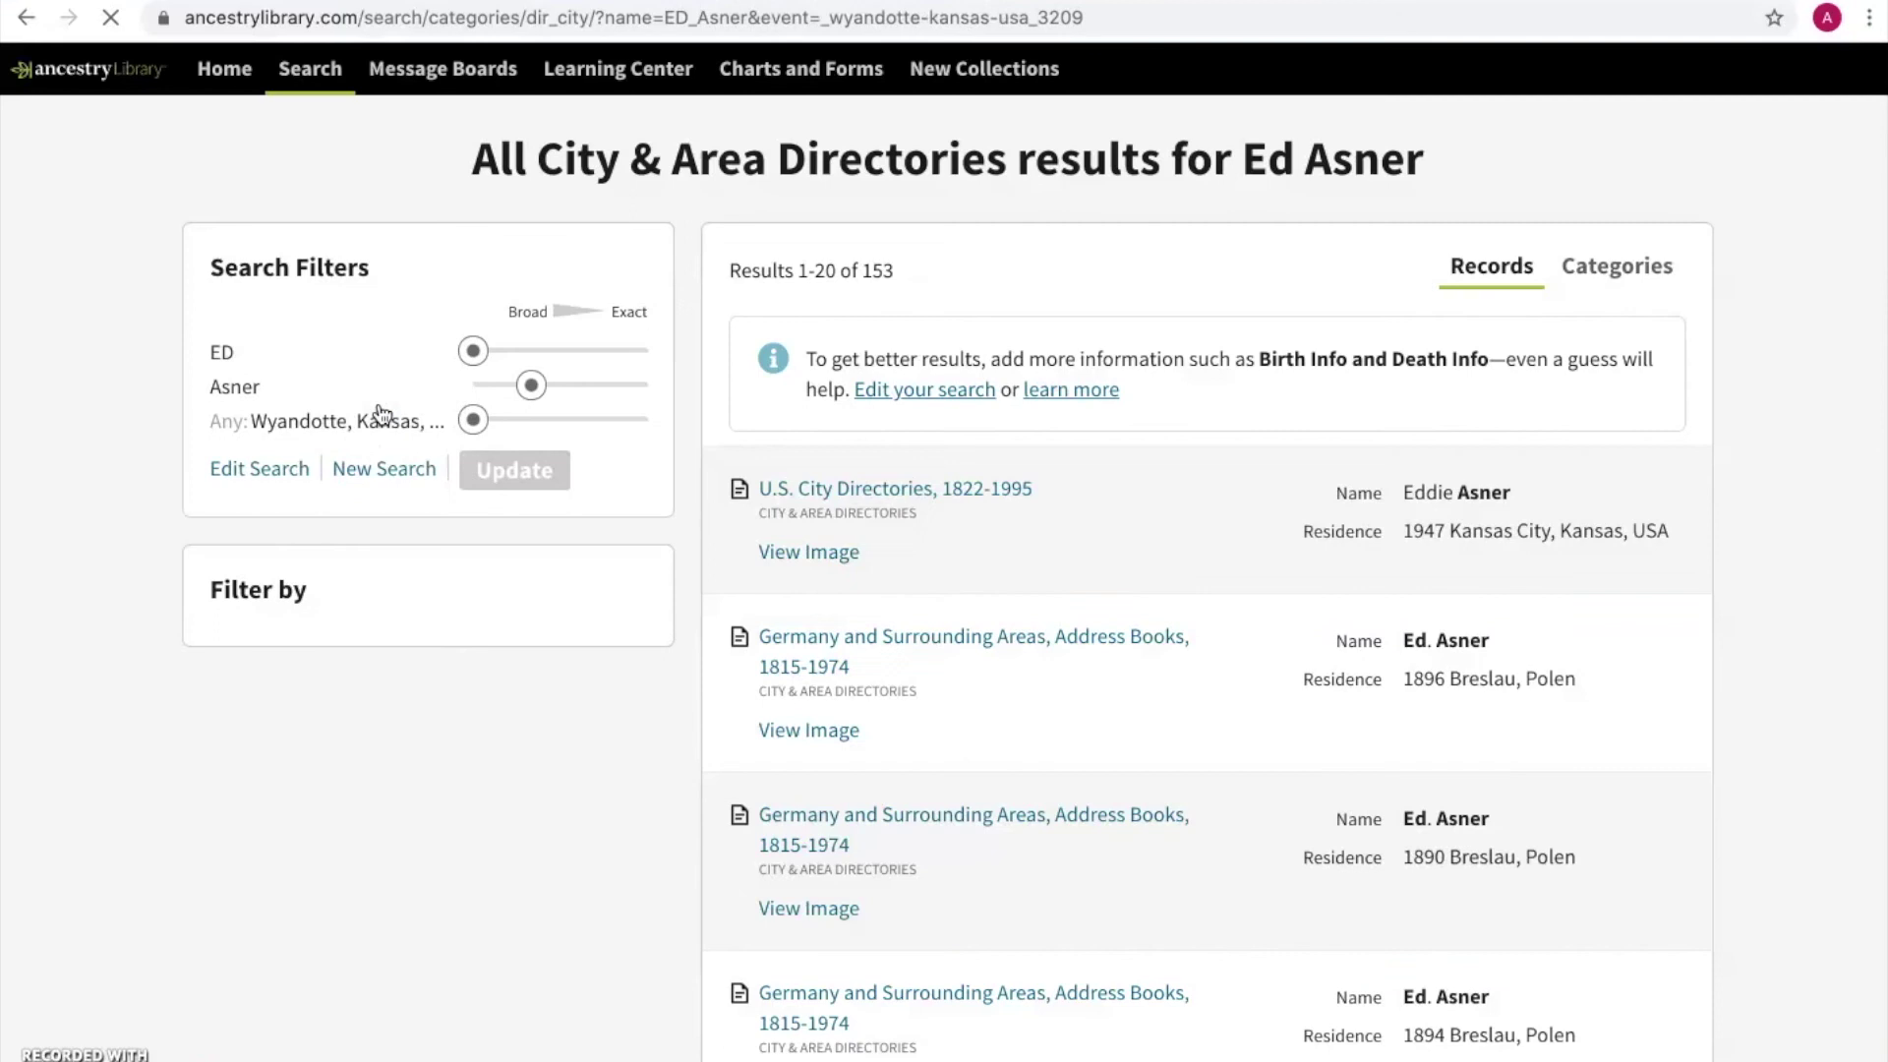
left_click(463, 434)
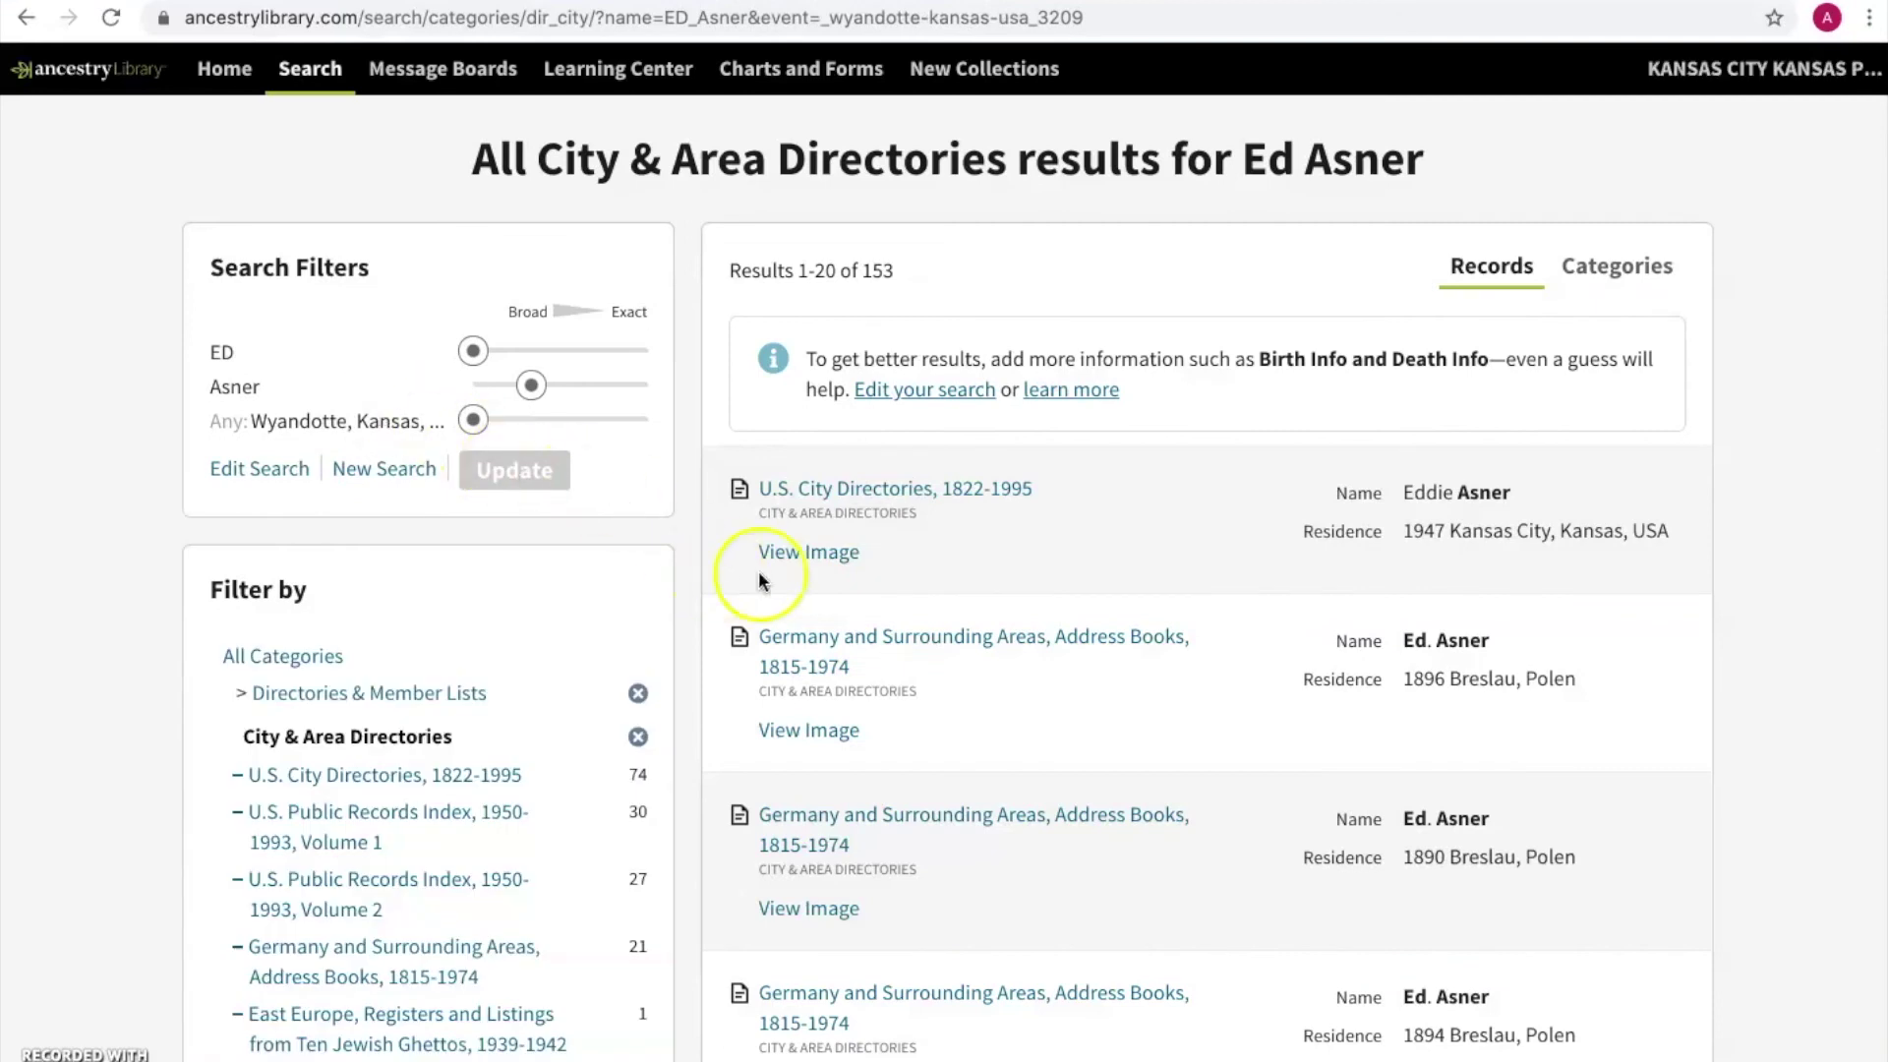
scroll(975, 669, "down", 1)
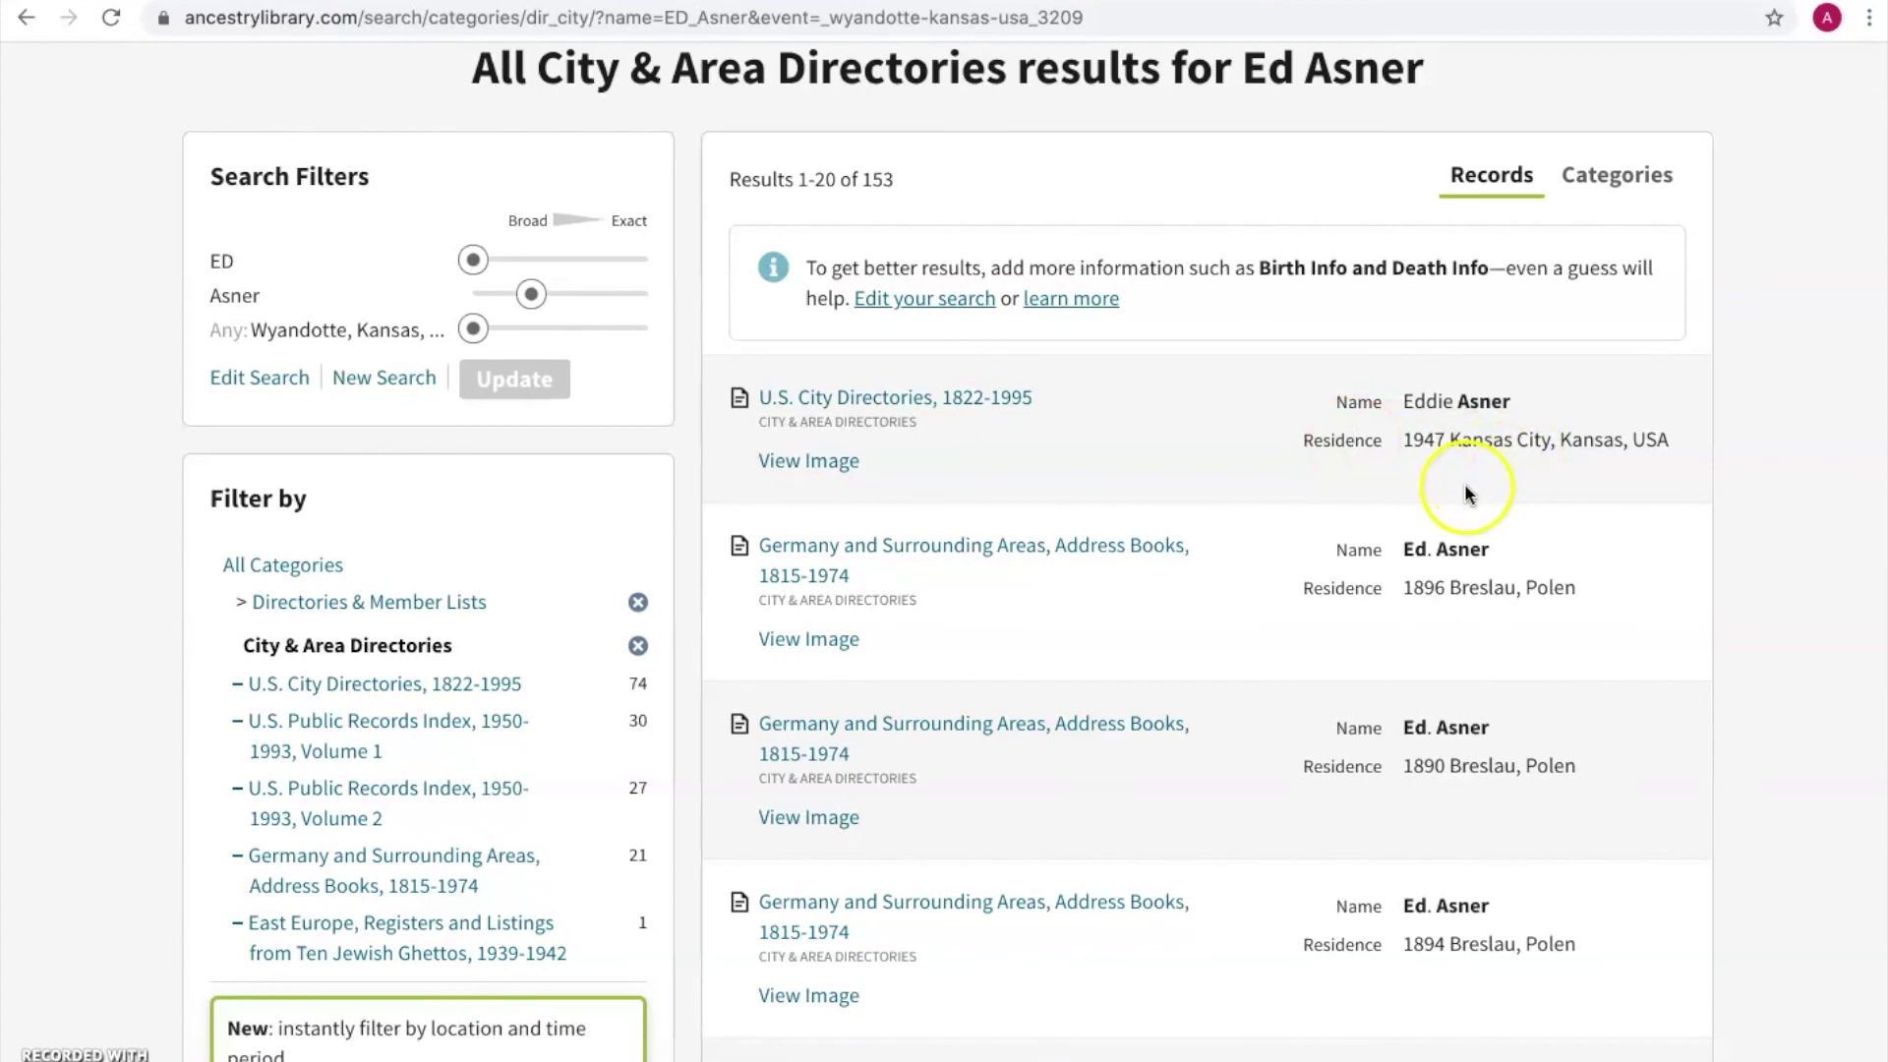
scroll(1465, 492, "down", 5)
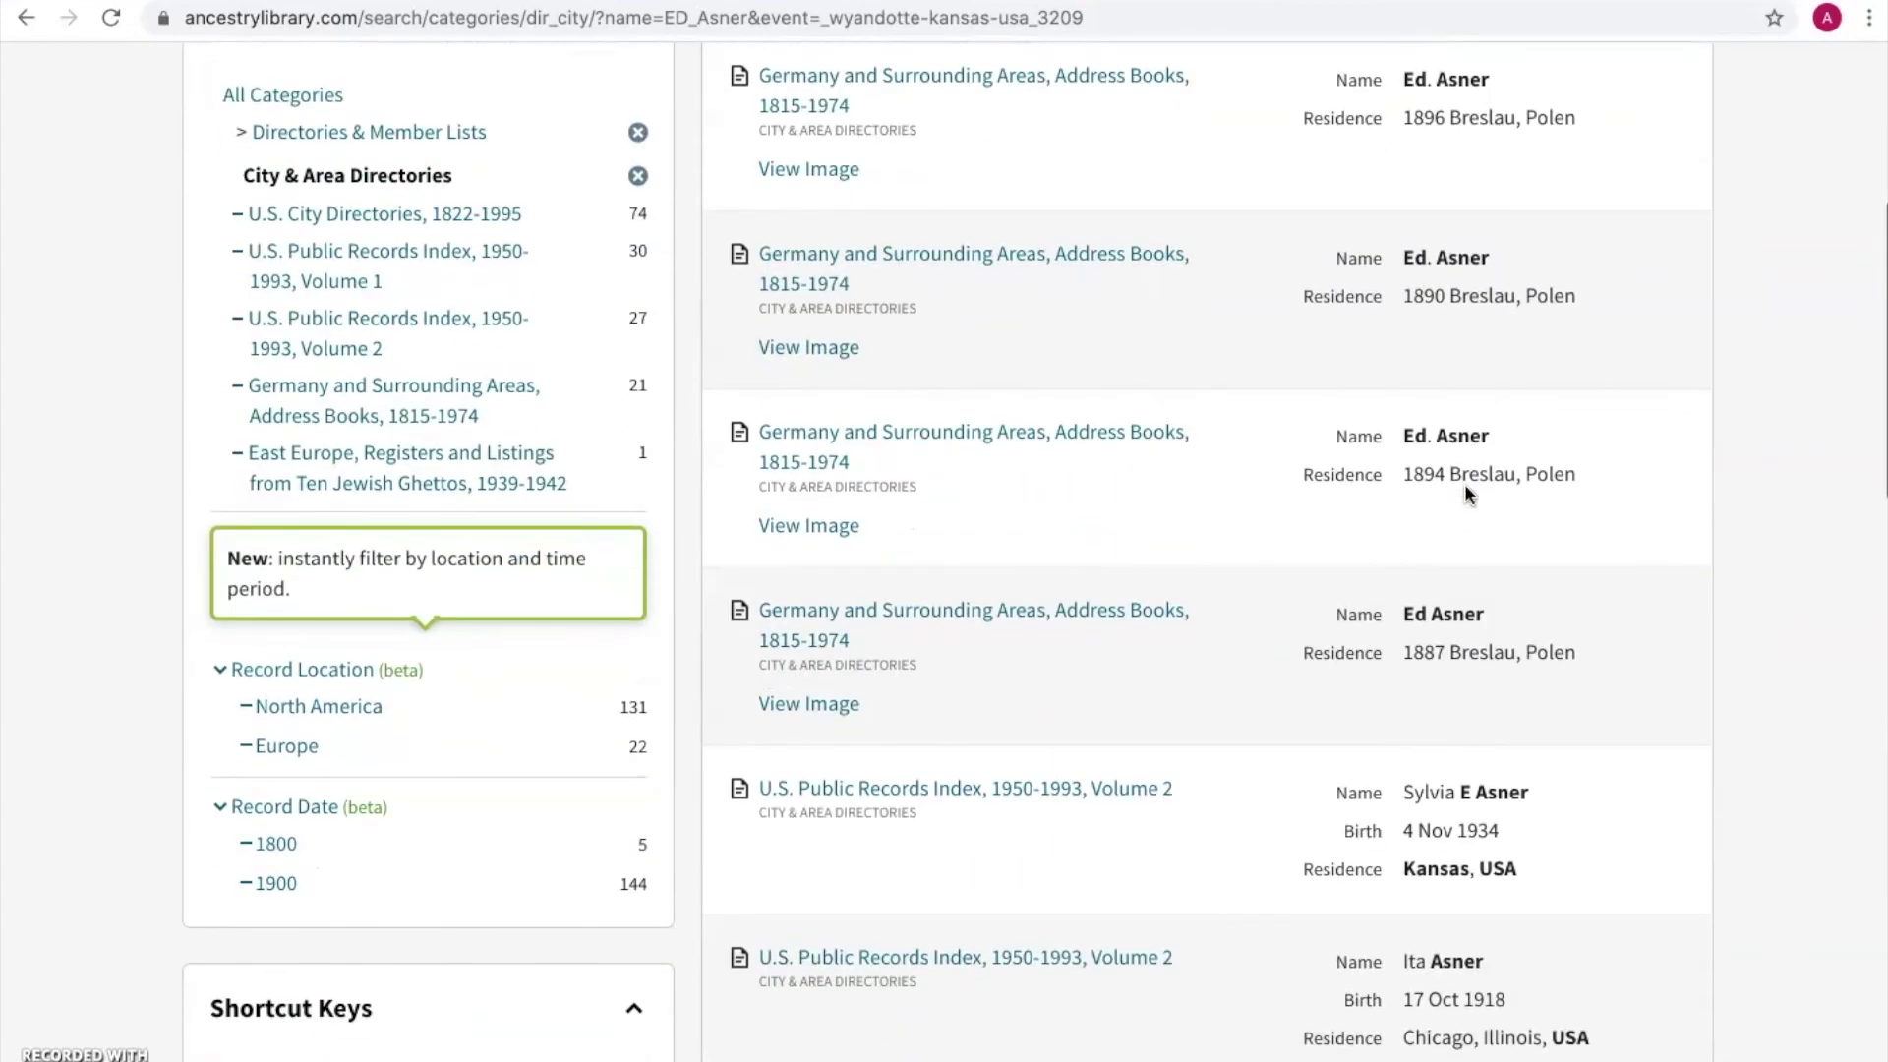
scroll(1465, 488, "down", 8)
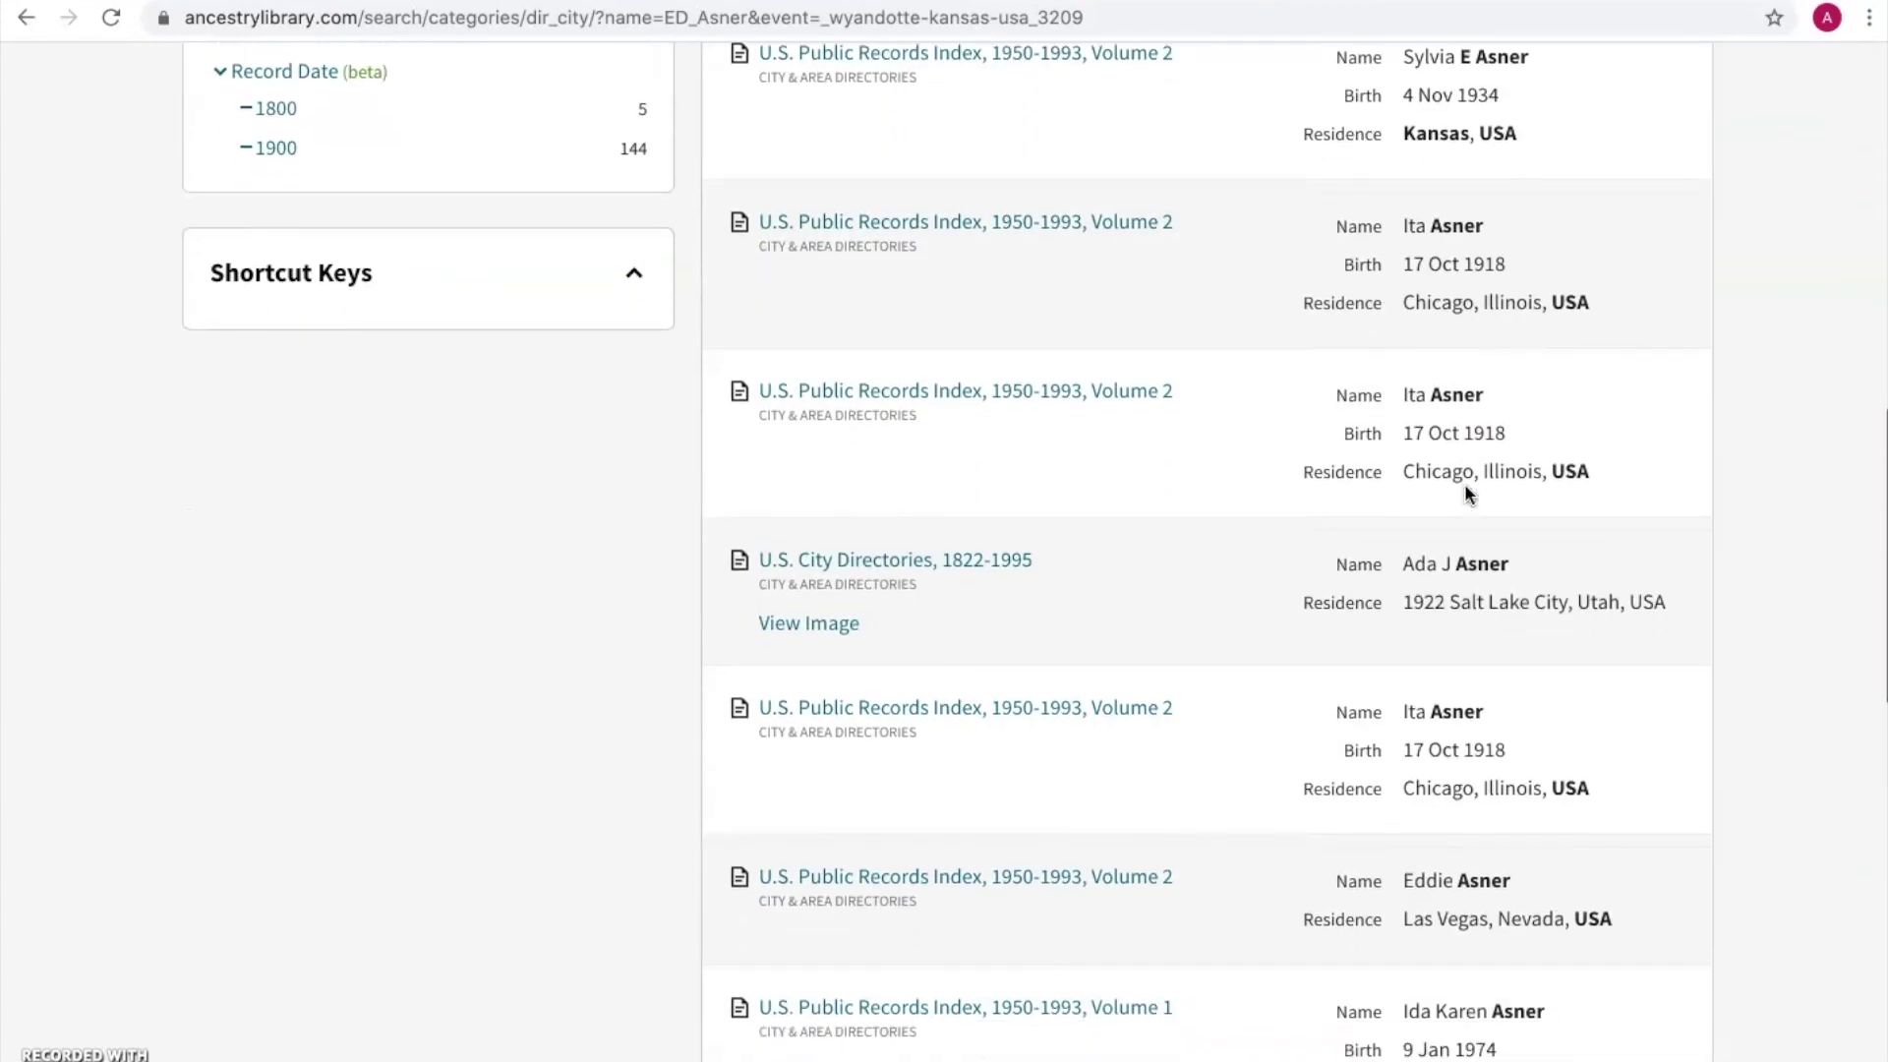
Look through the remaining City & Area Directories records on the first results page, and return to the Directories & Member Lists results
scroll(1466, 489, "up", 2)
scroll(1465, 488, "down", 4)
scroll(1465, 495, "down", 1)
left_click(1388, 677)
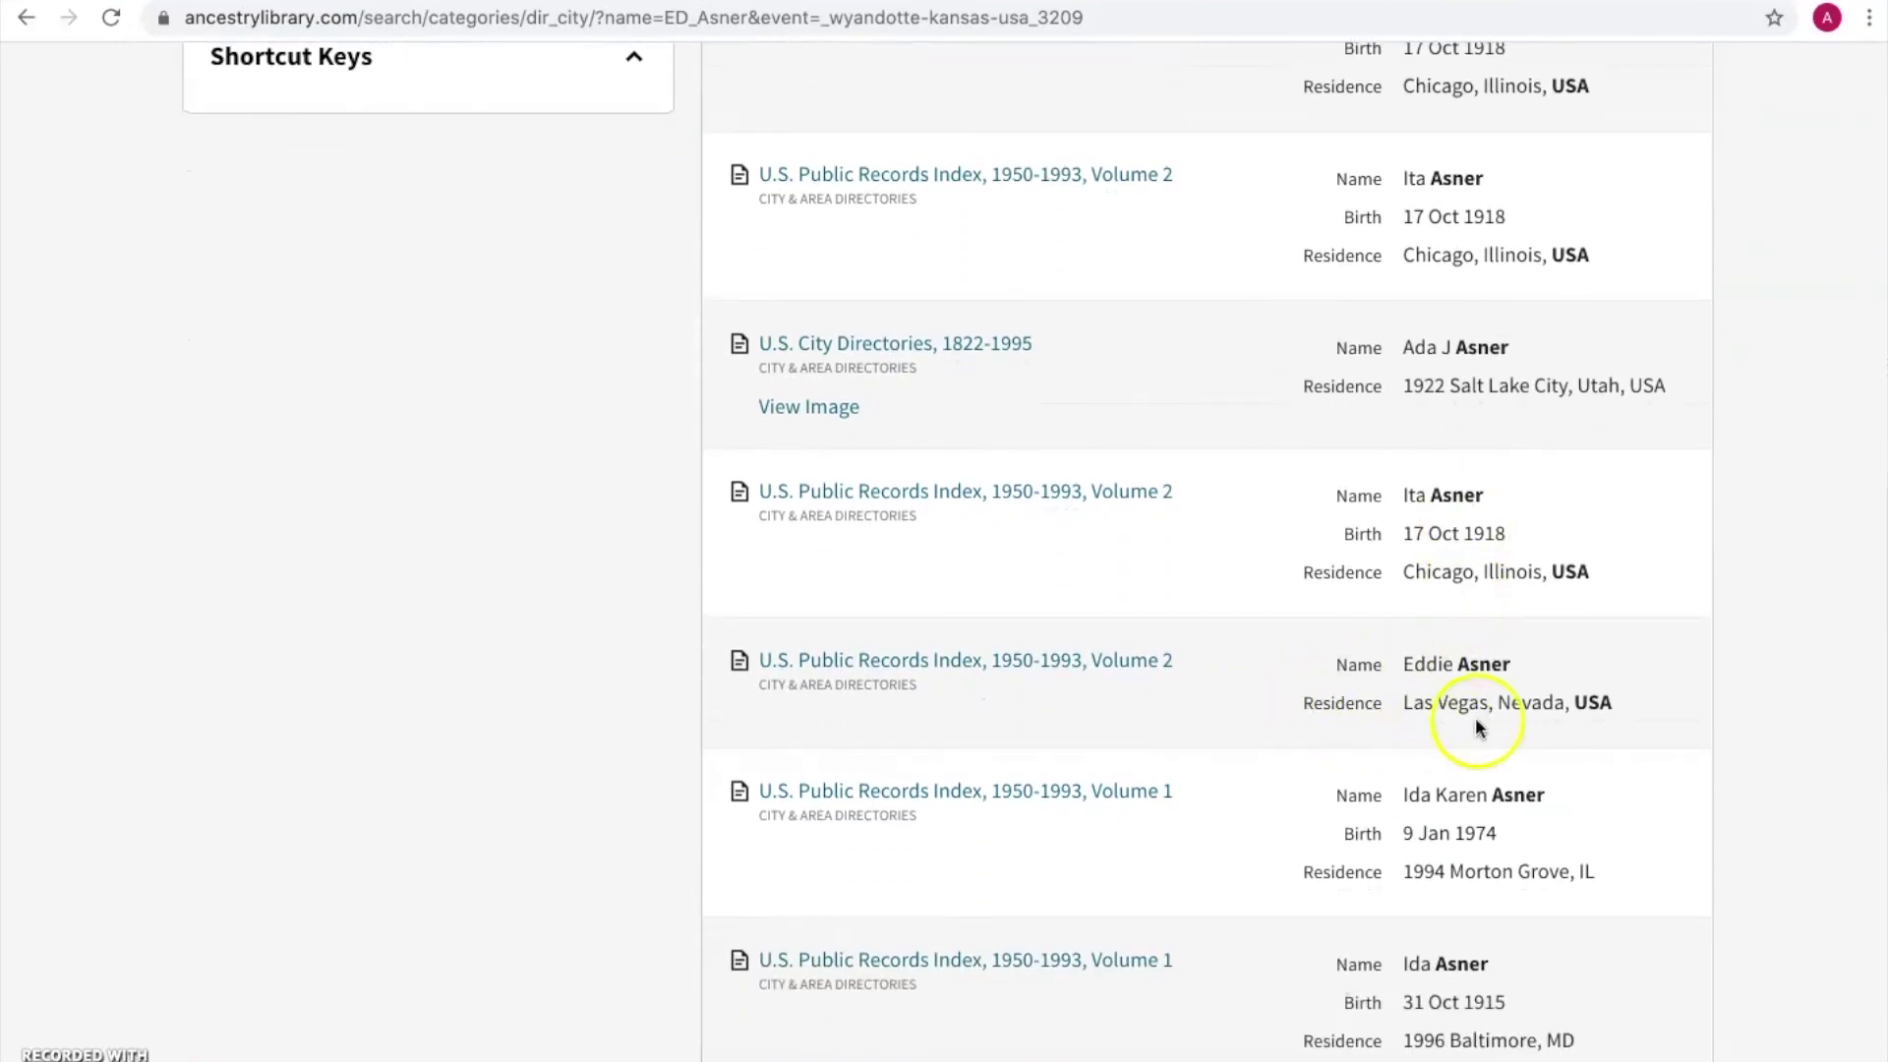
scroll(1465, 723, "down", 2)
scroll(1467, 726, "down", 7)
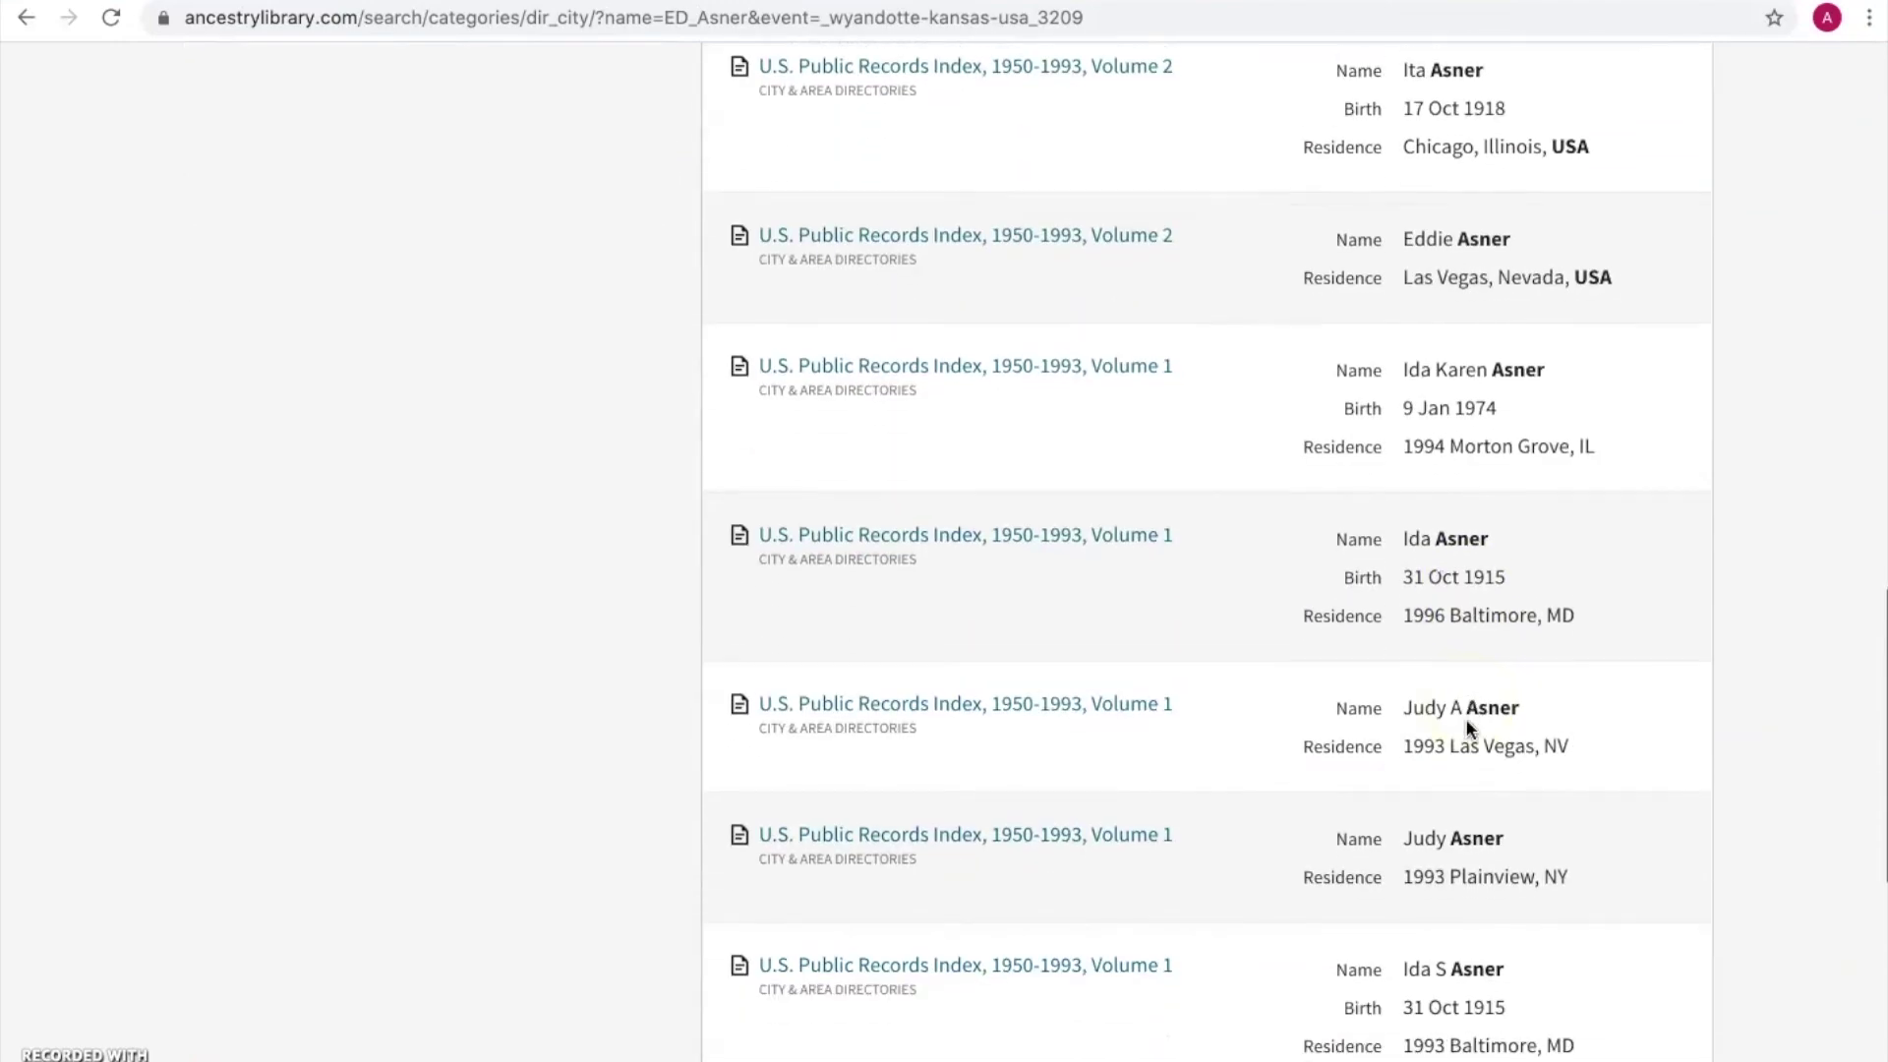
scroll(1467, 726, "down", 6)
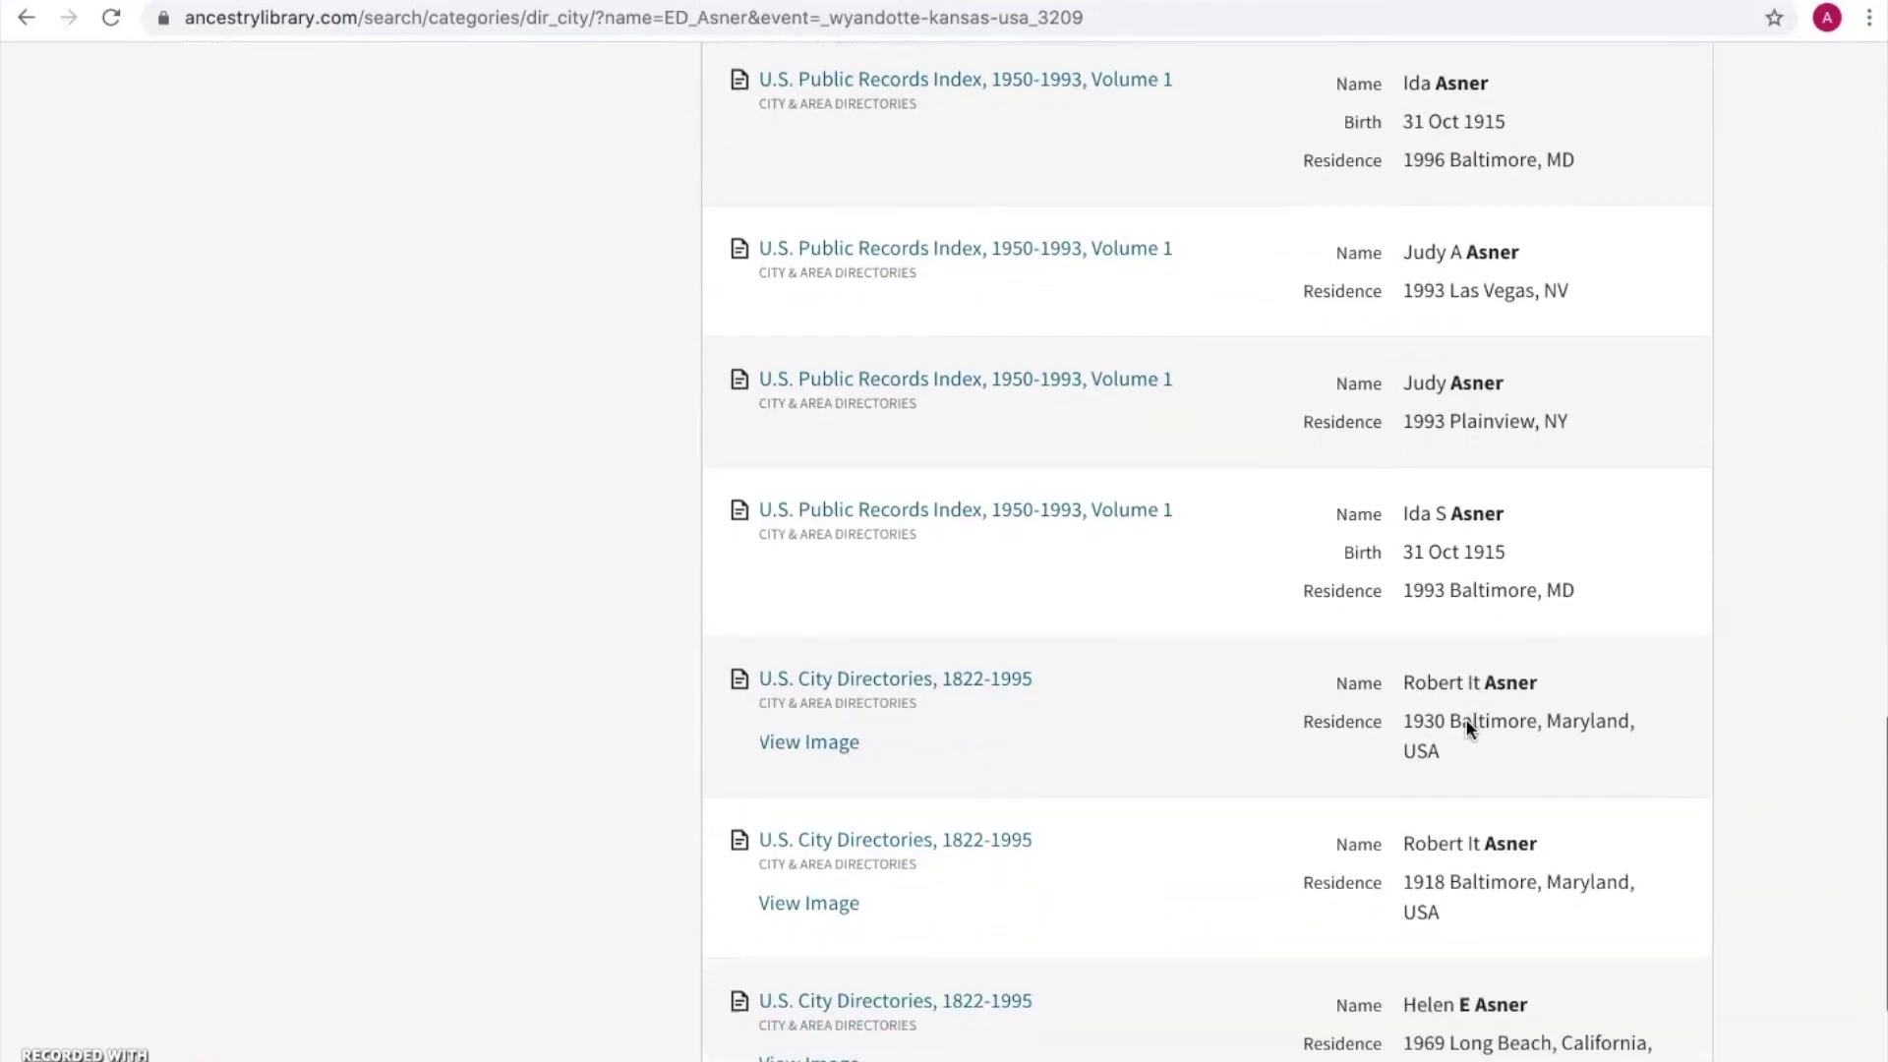
left_click(1466, 717)
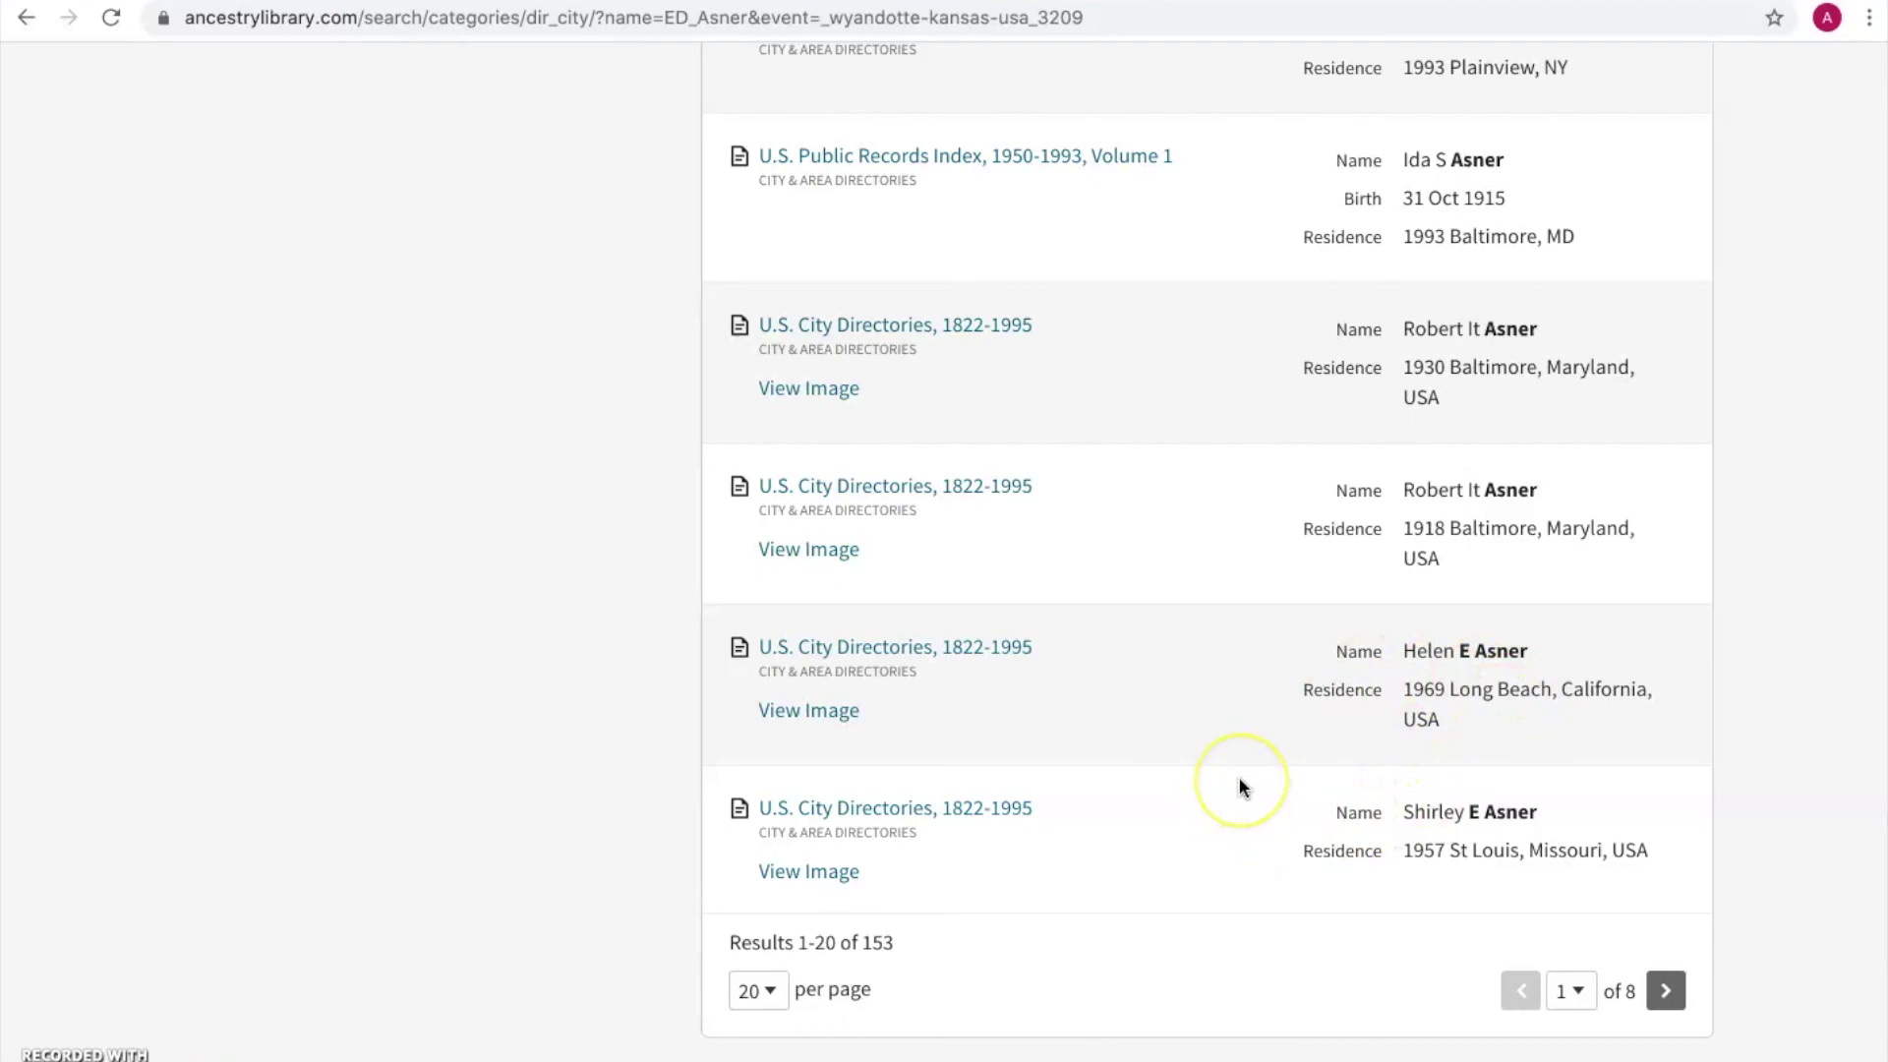
scroll(1239, 777, "up", 15)
scroll(1237, 776, "up", 12)
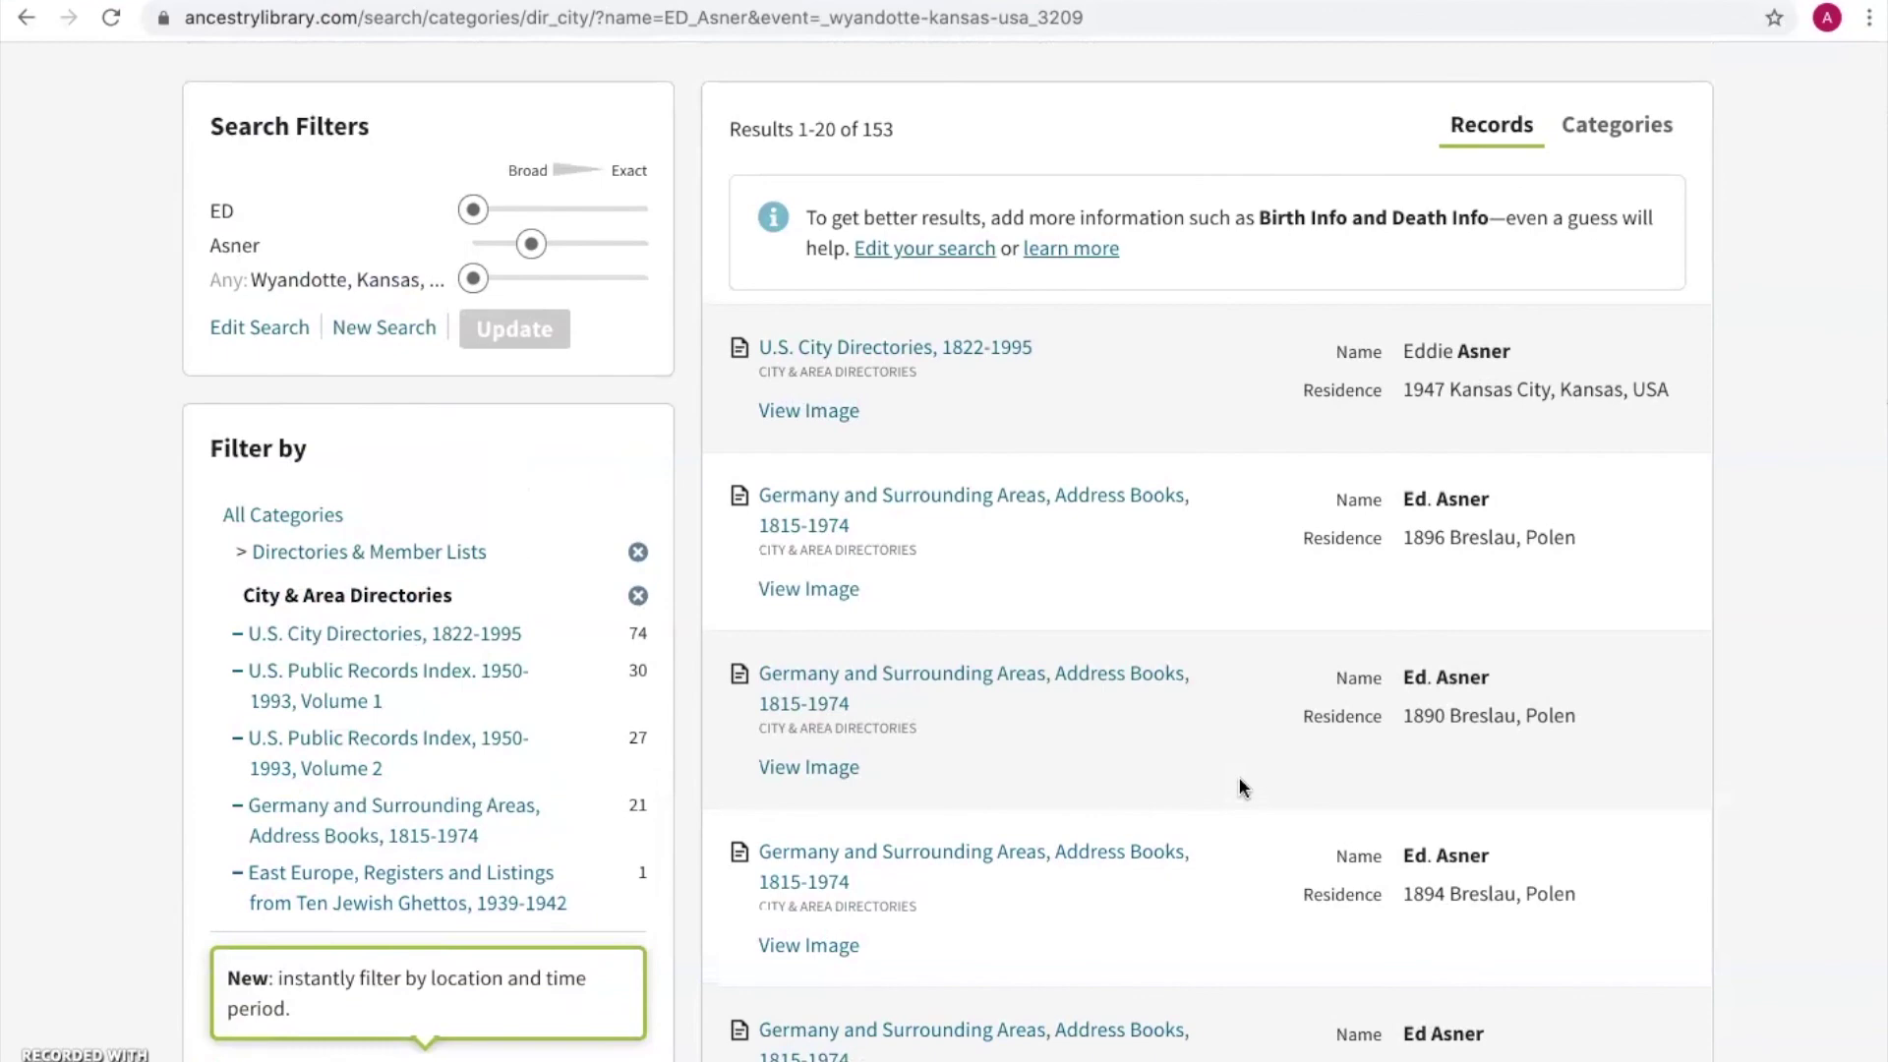
left_click(25, 17)
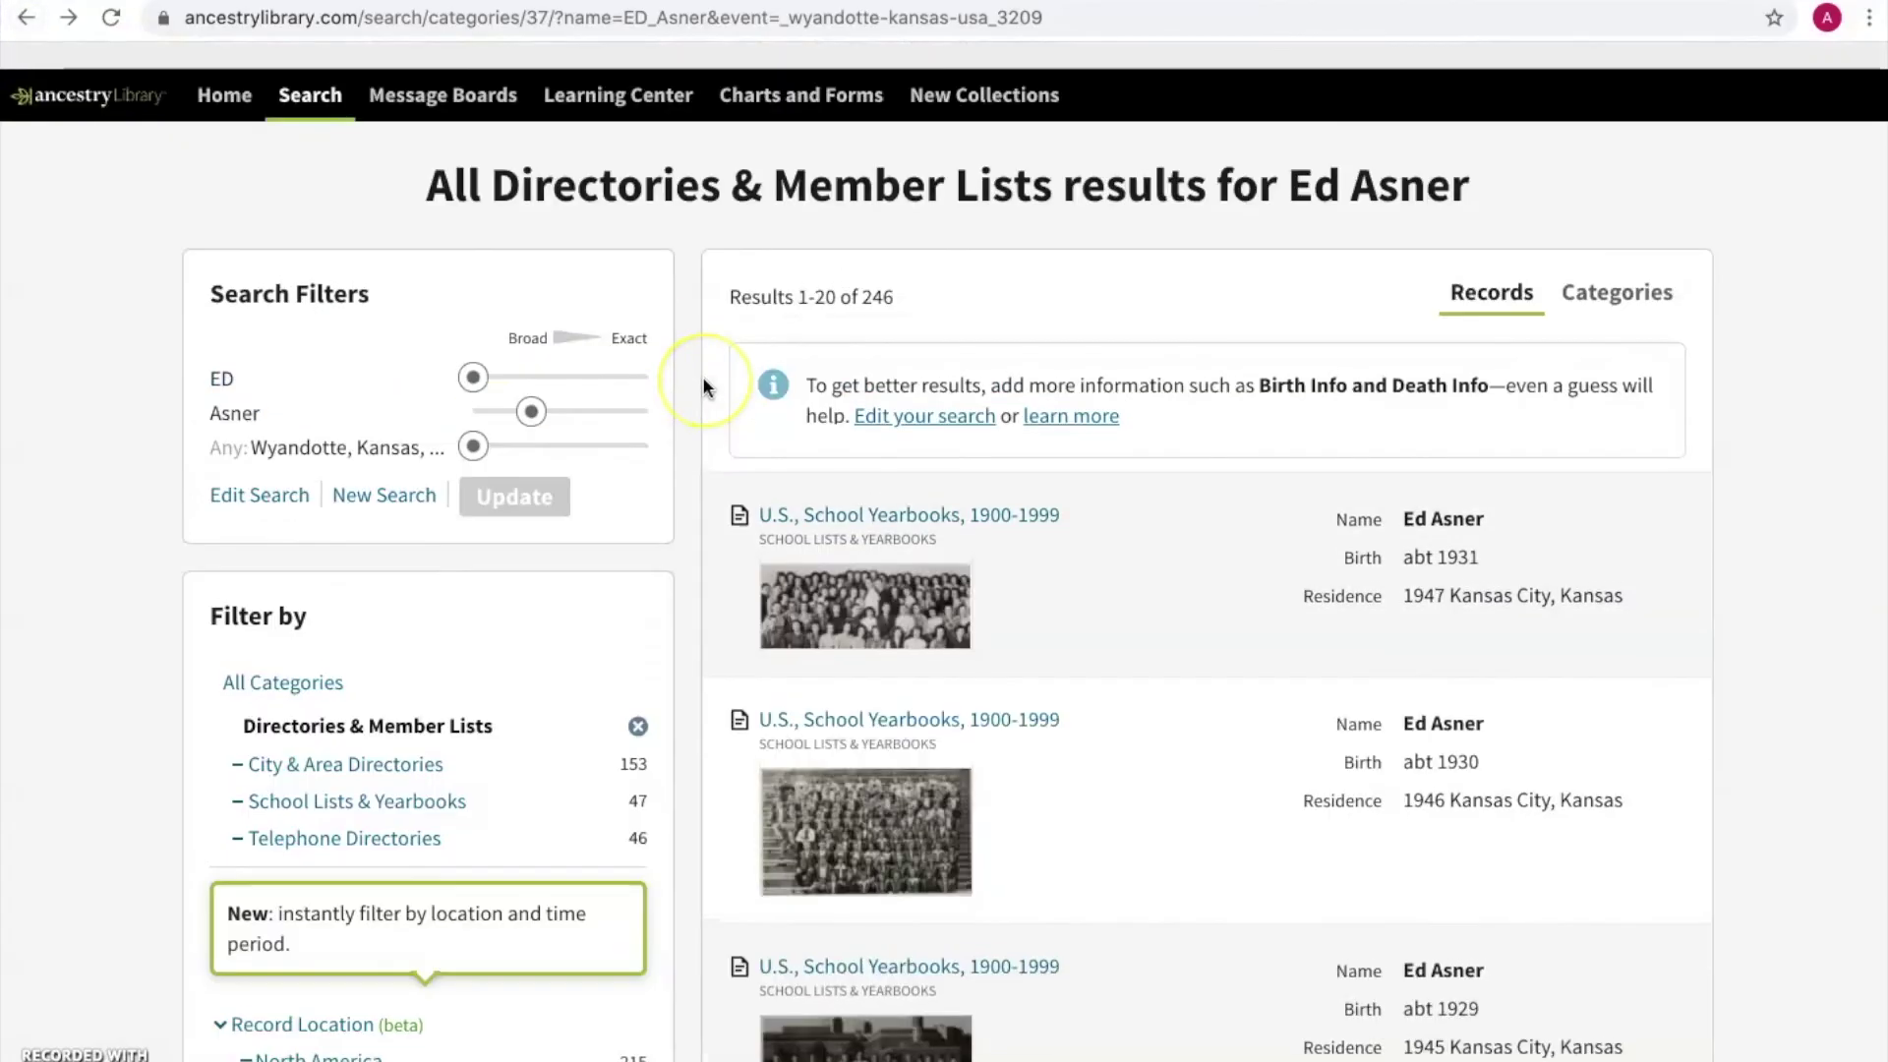
Open the current search for editing, clear all its search terms, and close the search form without running it
left_click(286, 476)
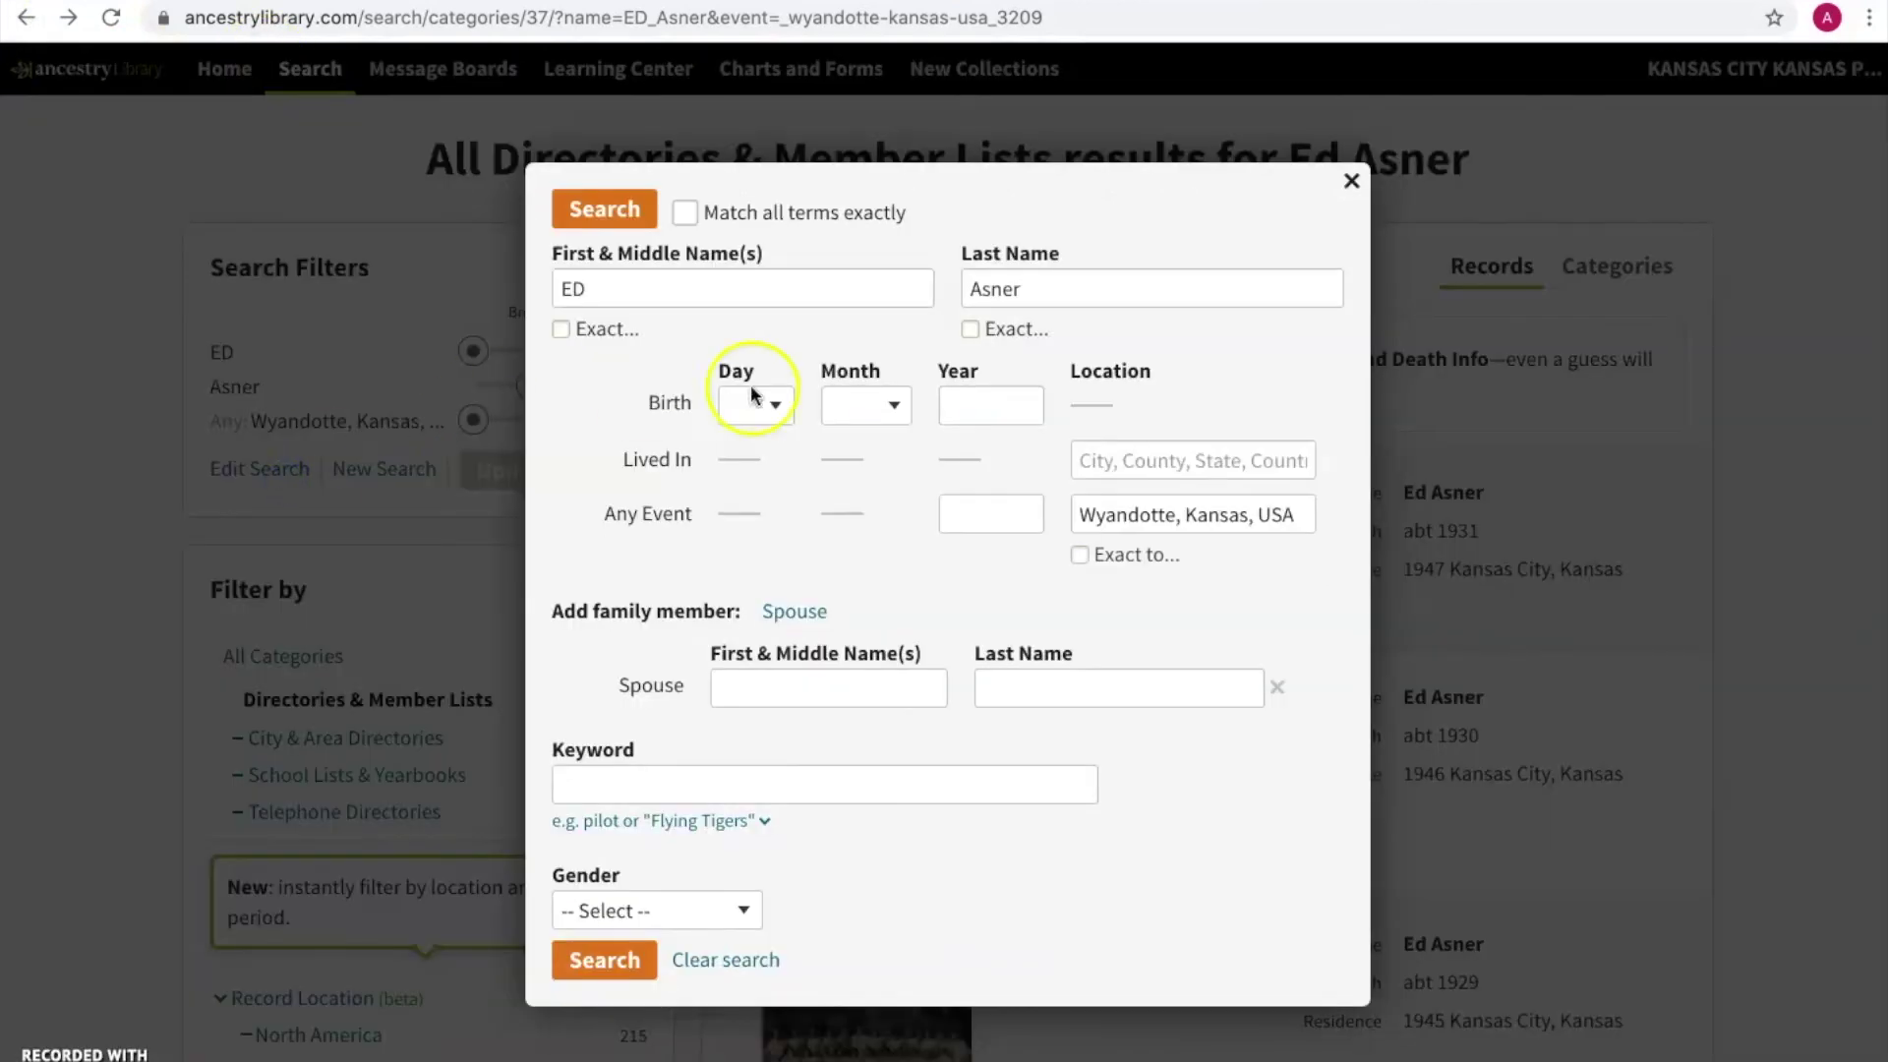
left_click(725, 966)
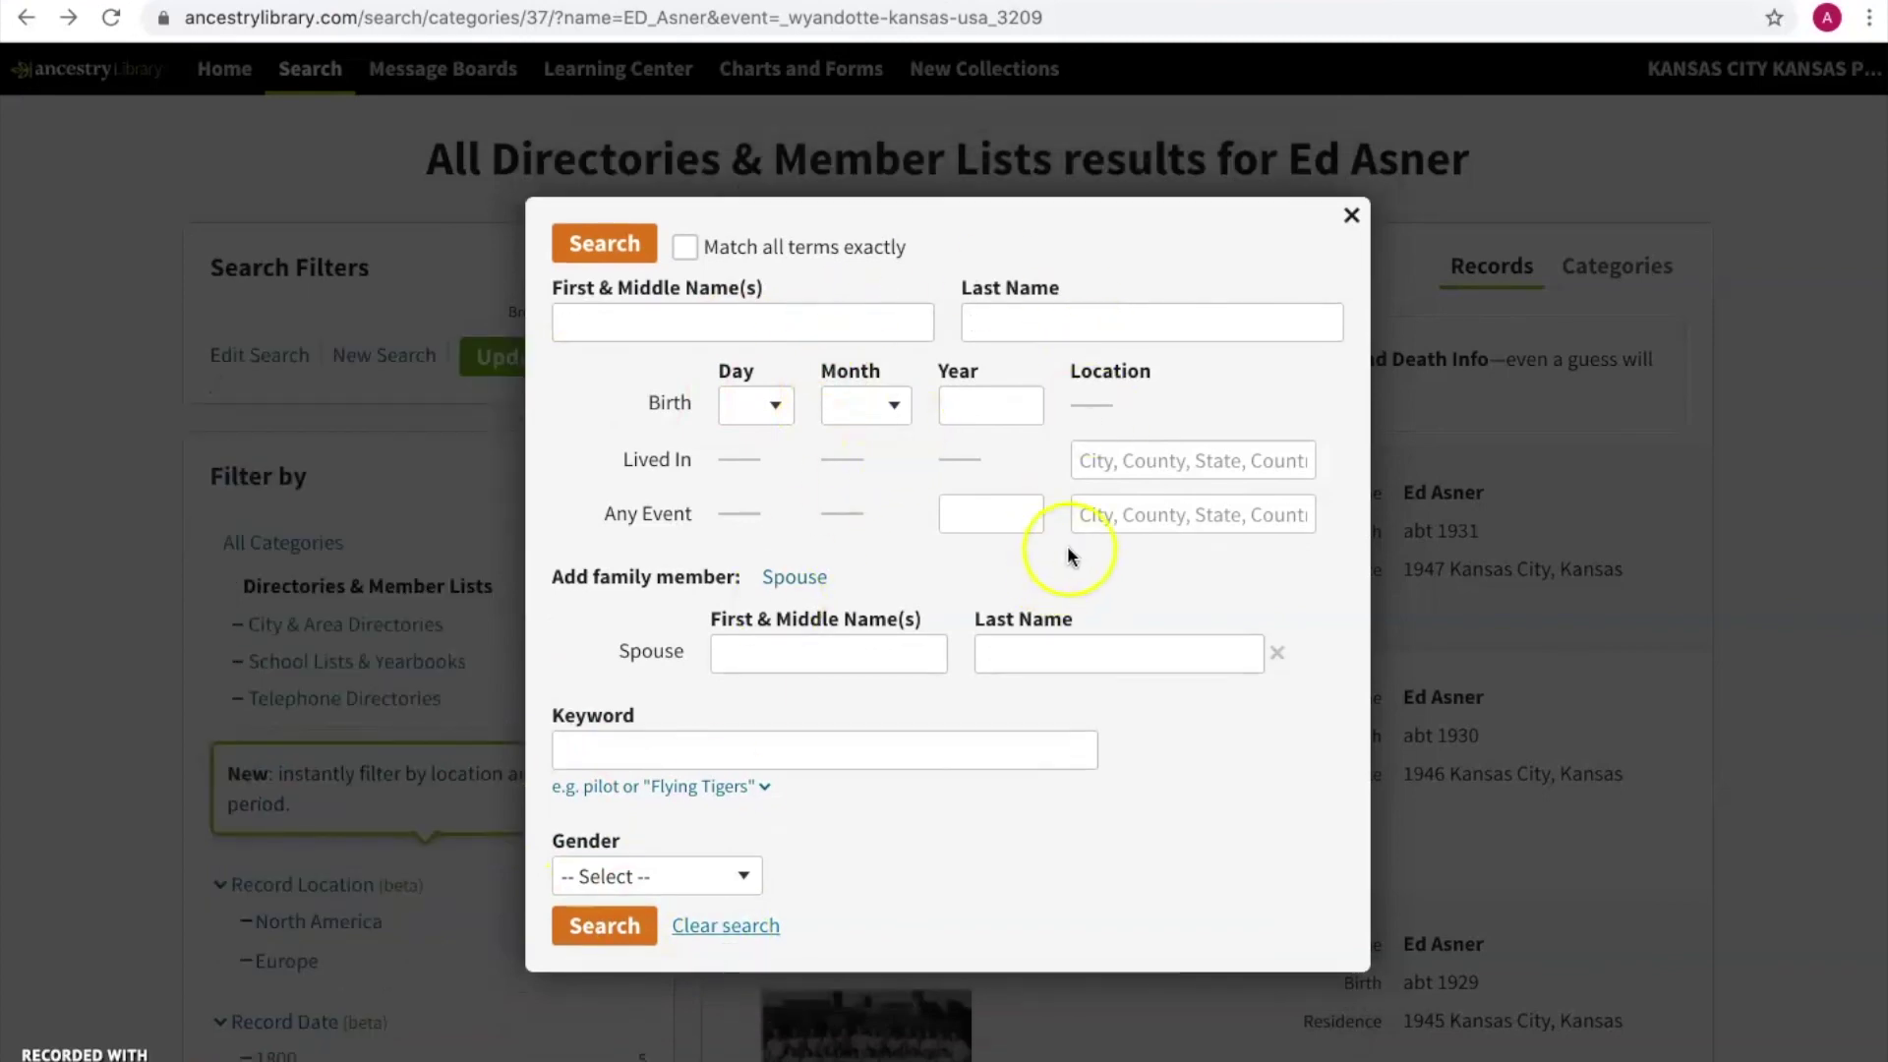
left_click(1352, 213)
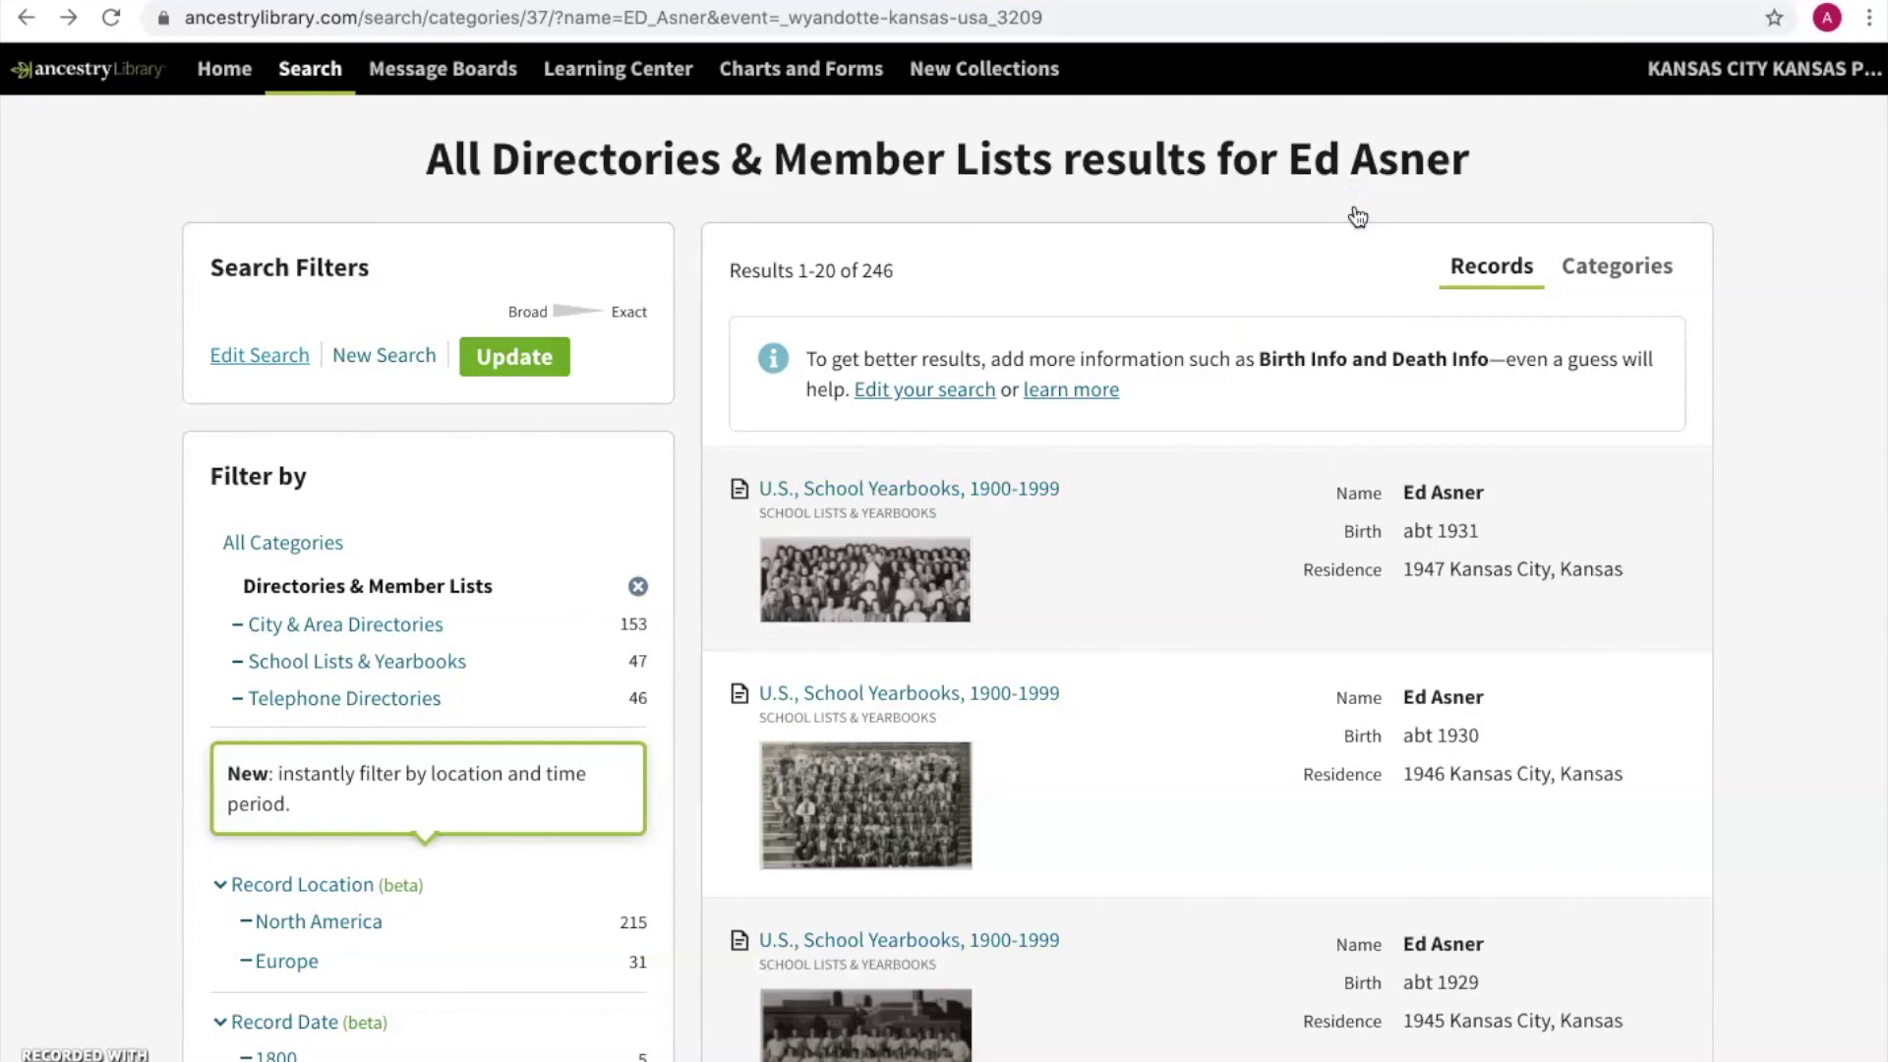
Close the Ancestry results and switch to the Kansas City, Kansas Public Library home page
key("ctrl+w")
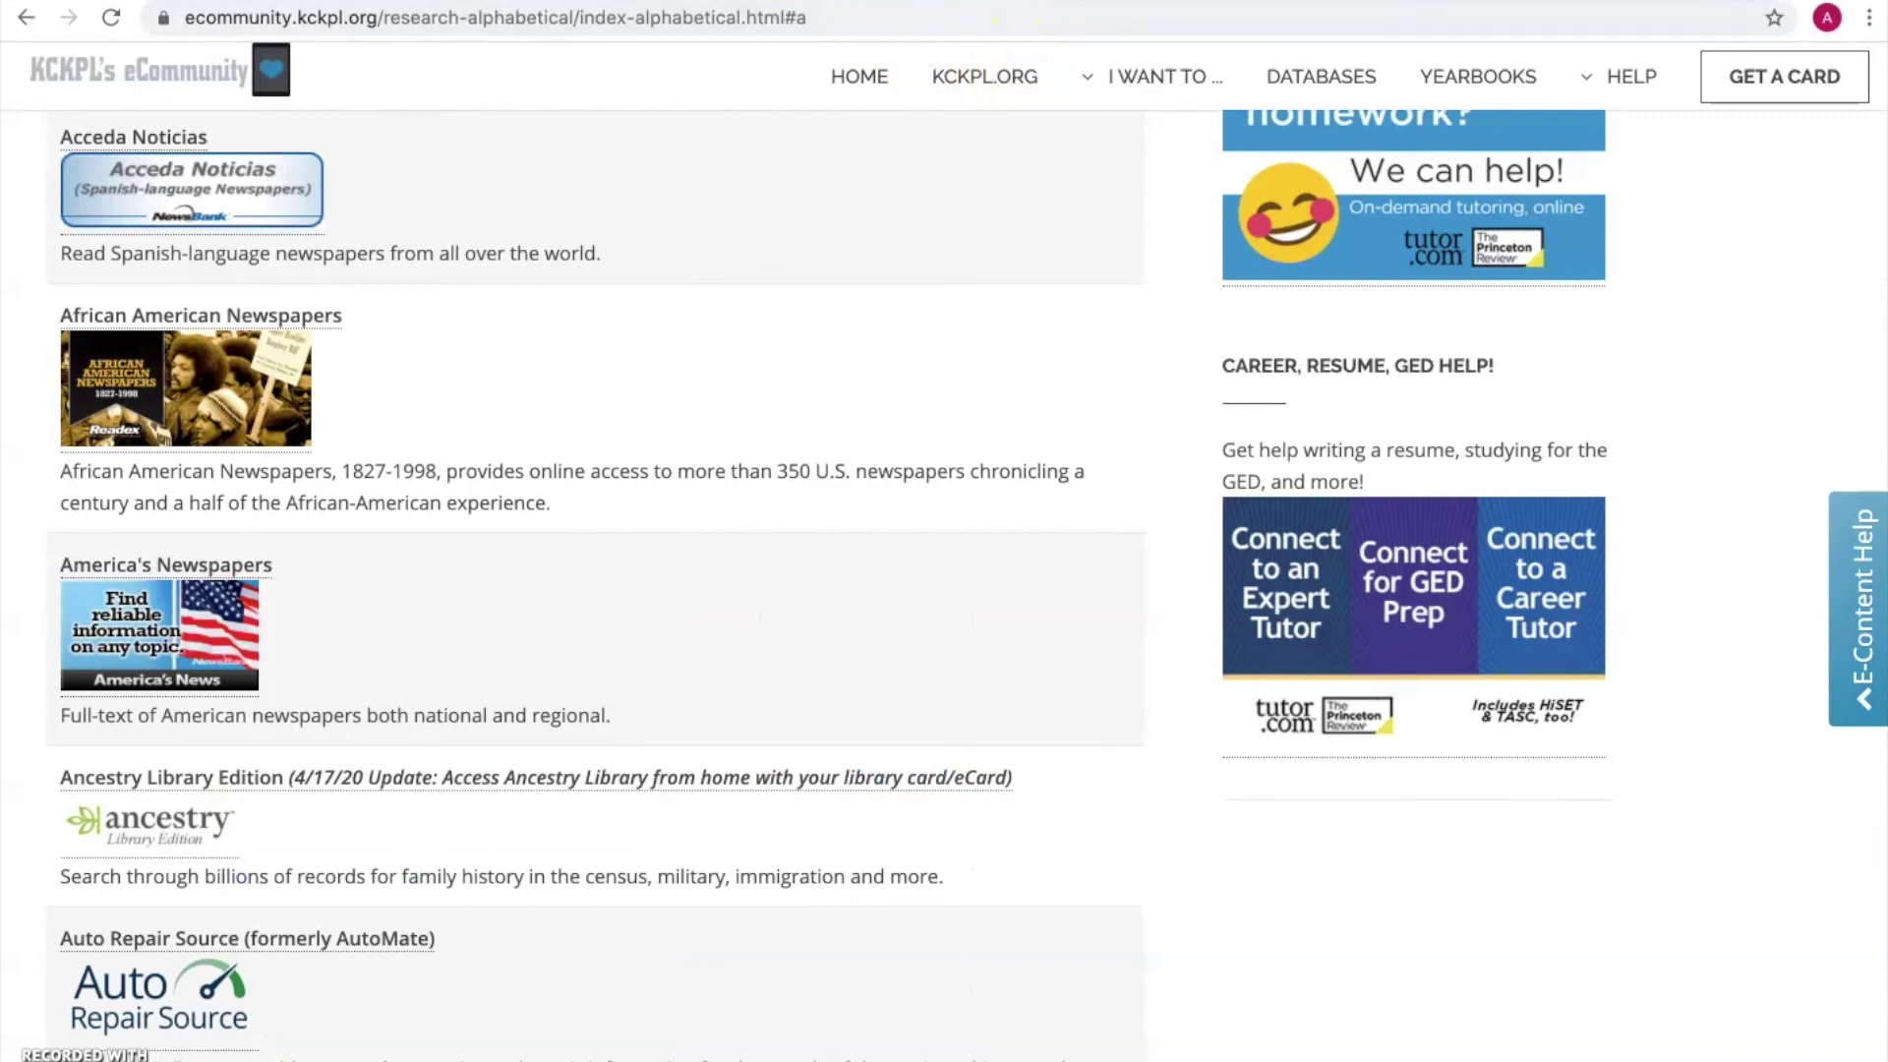
left_click(580, 6)
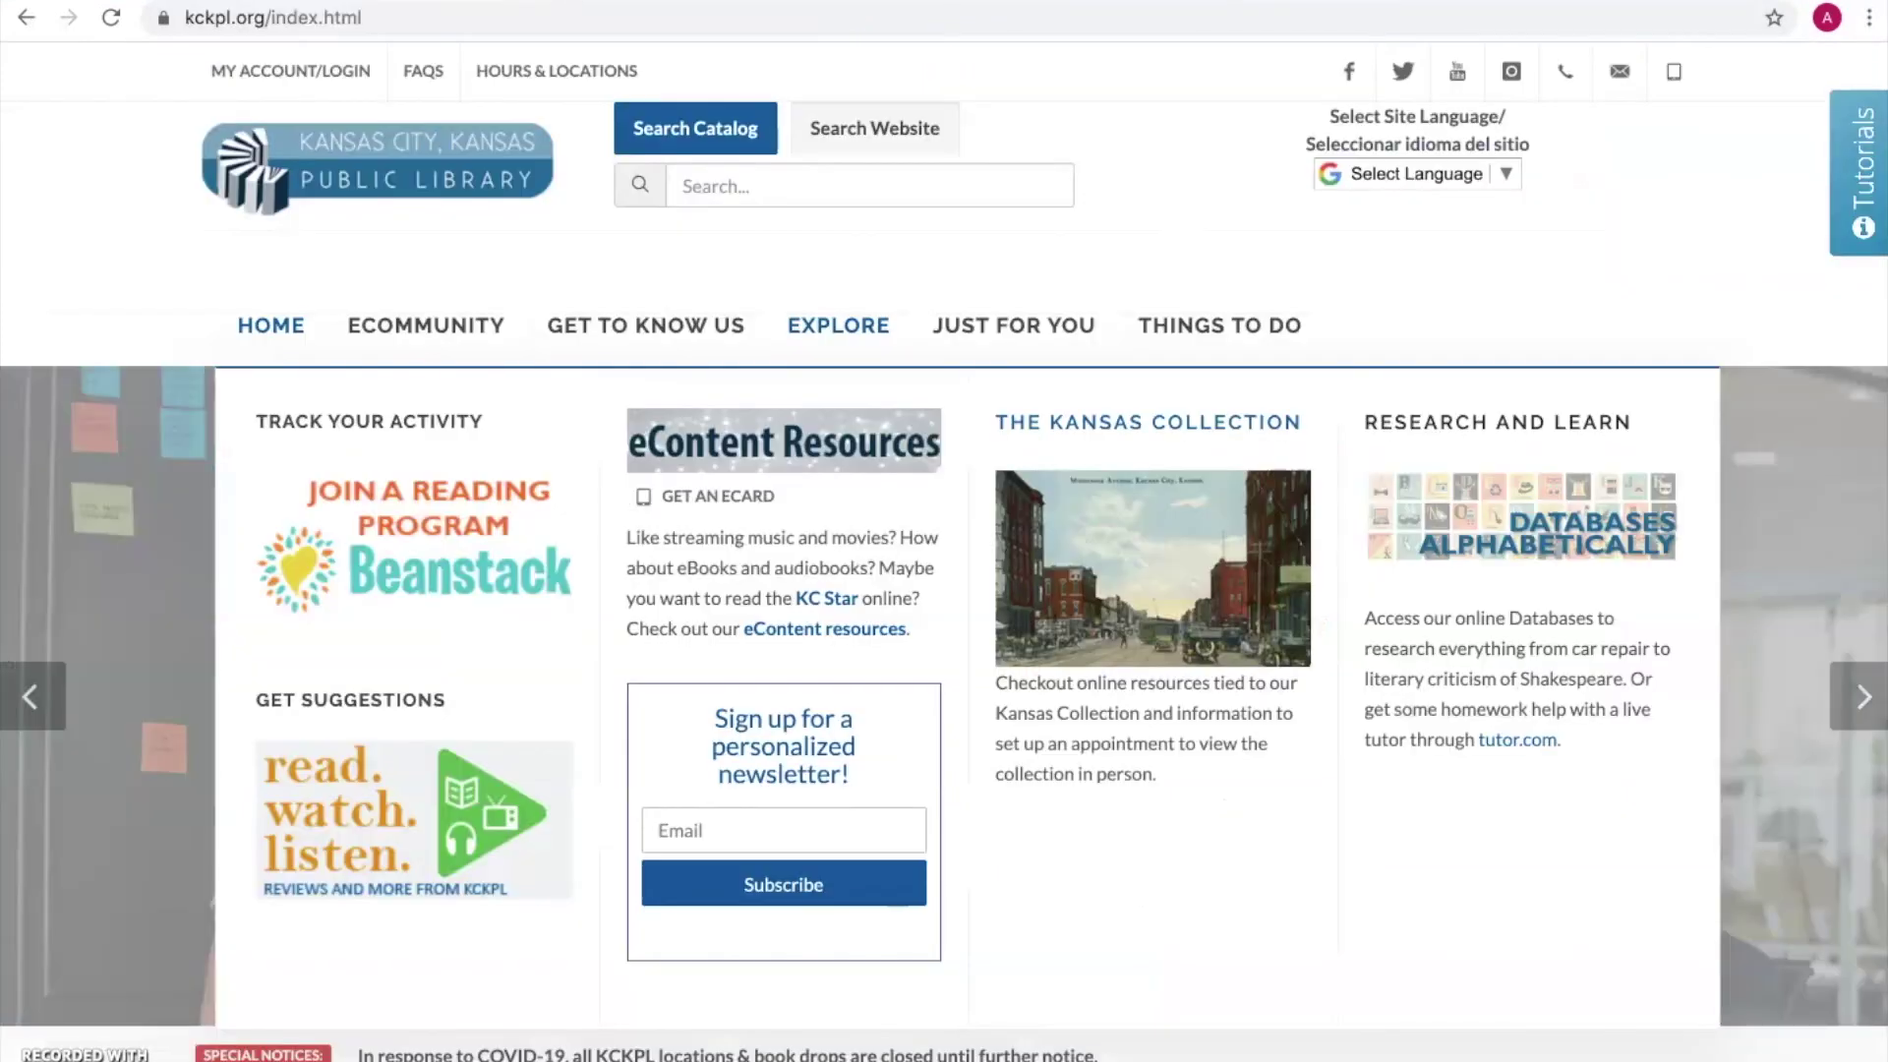